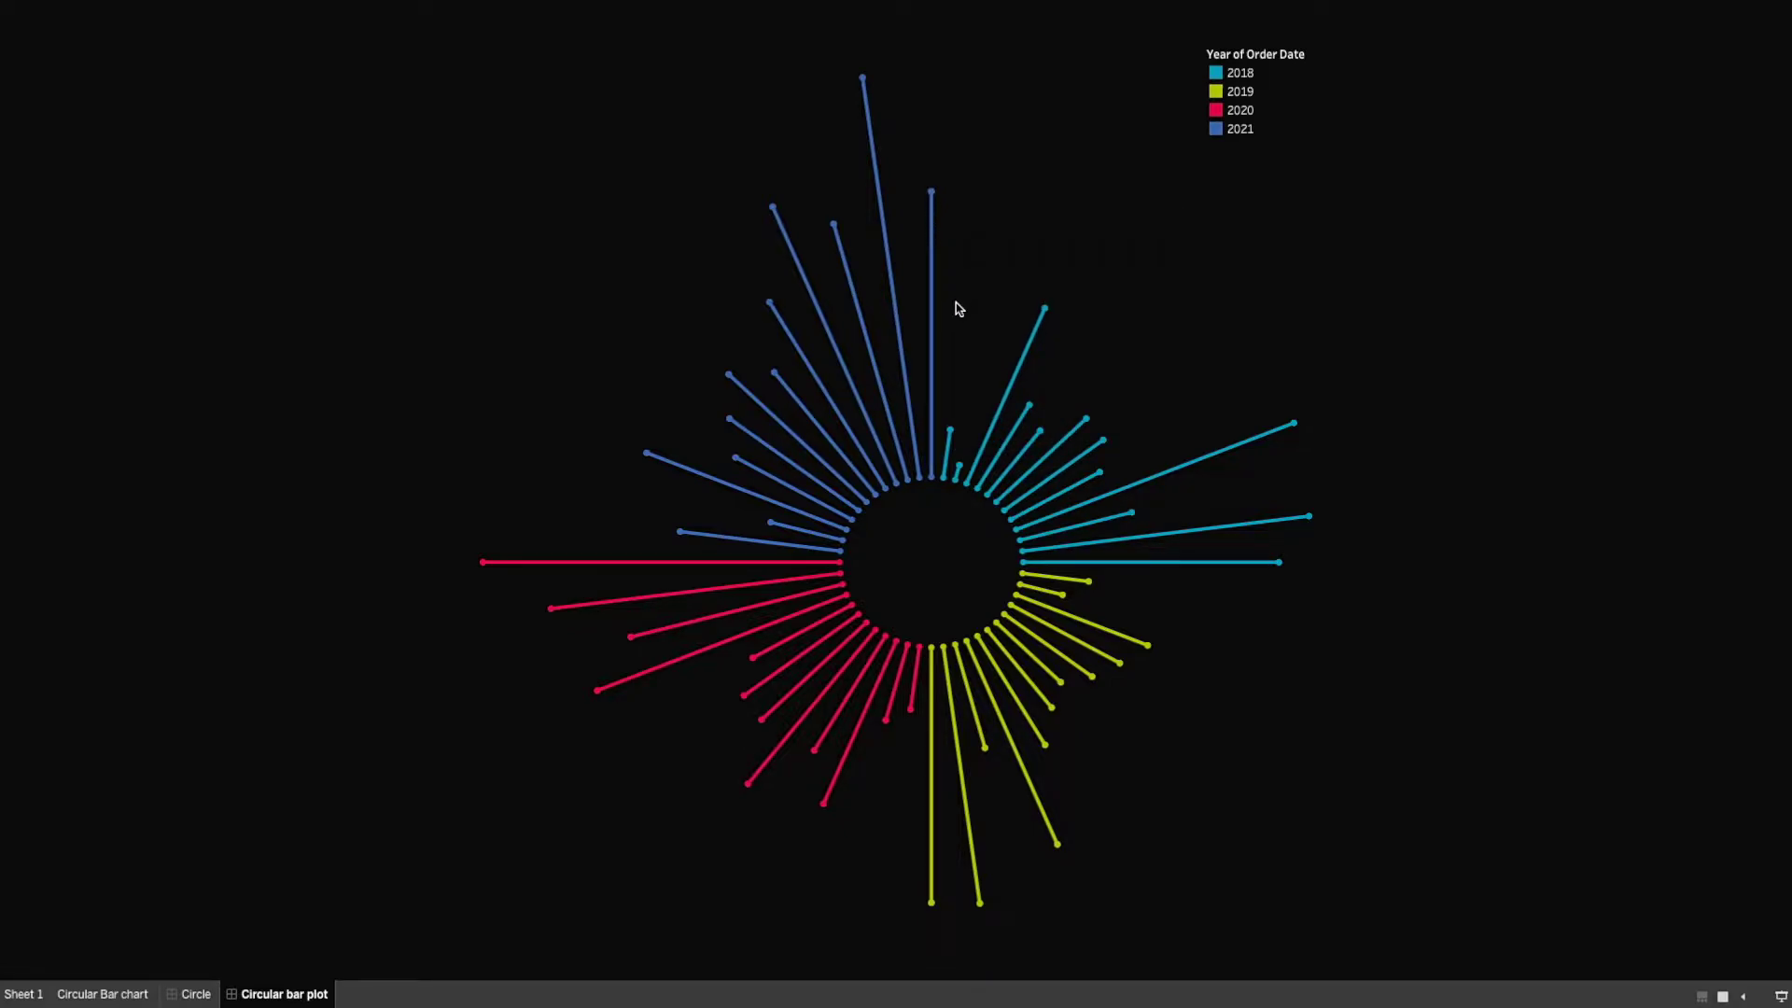
# Review the circle equation notes and inspect the monthly sales marks in the finished circular bar plot
pyautogui.click(193, 993)
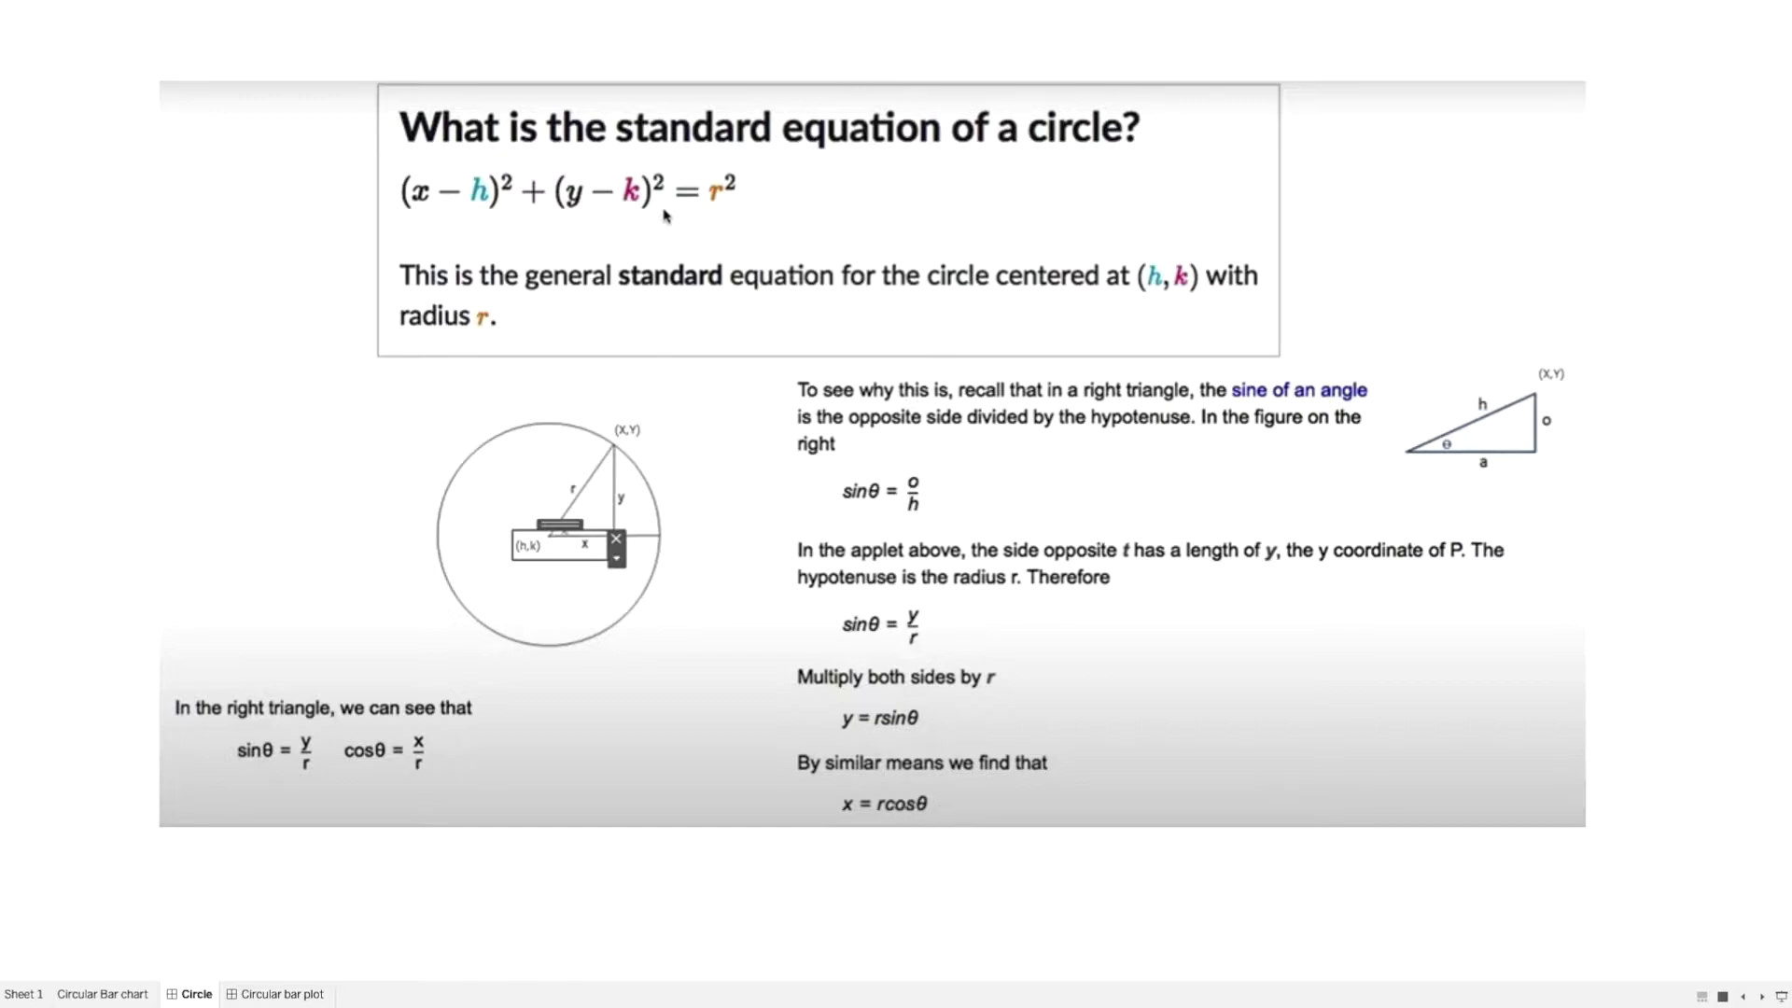
pyautogui.click(276, 993)
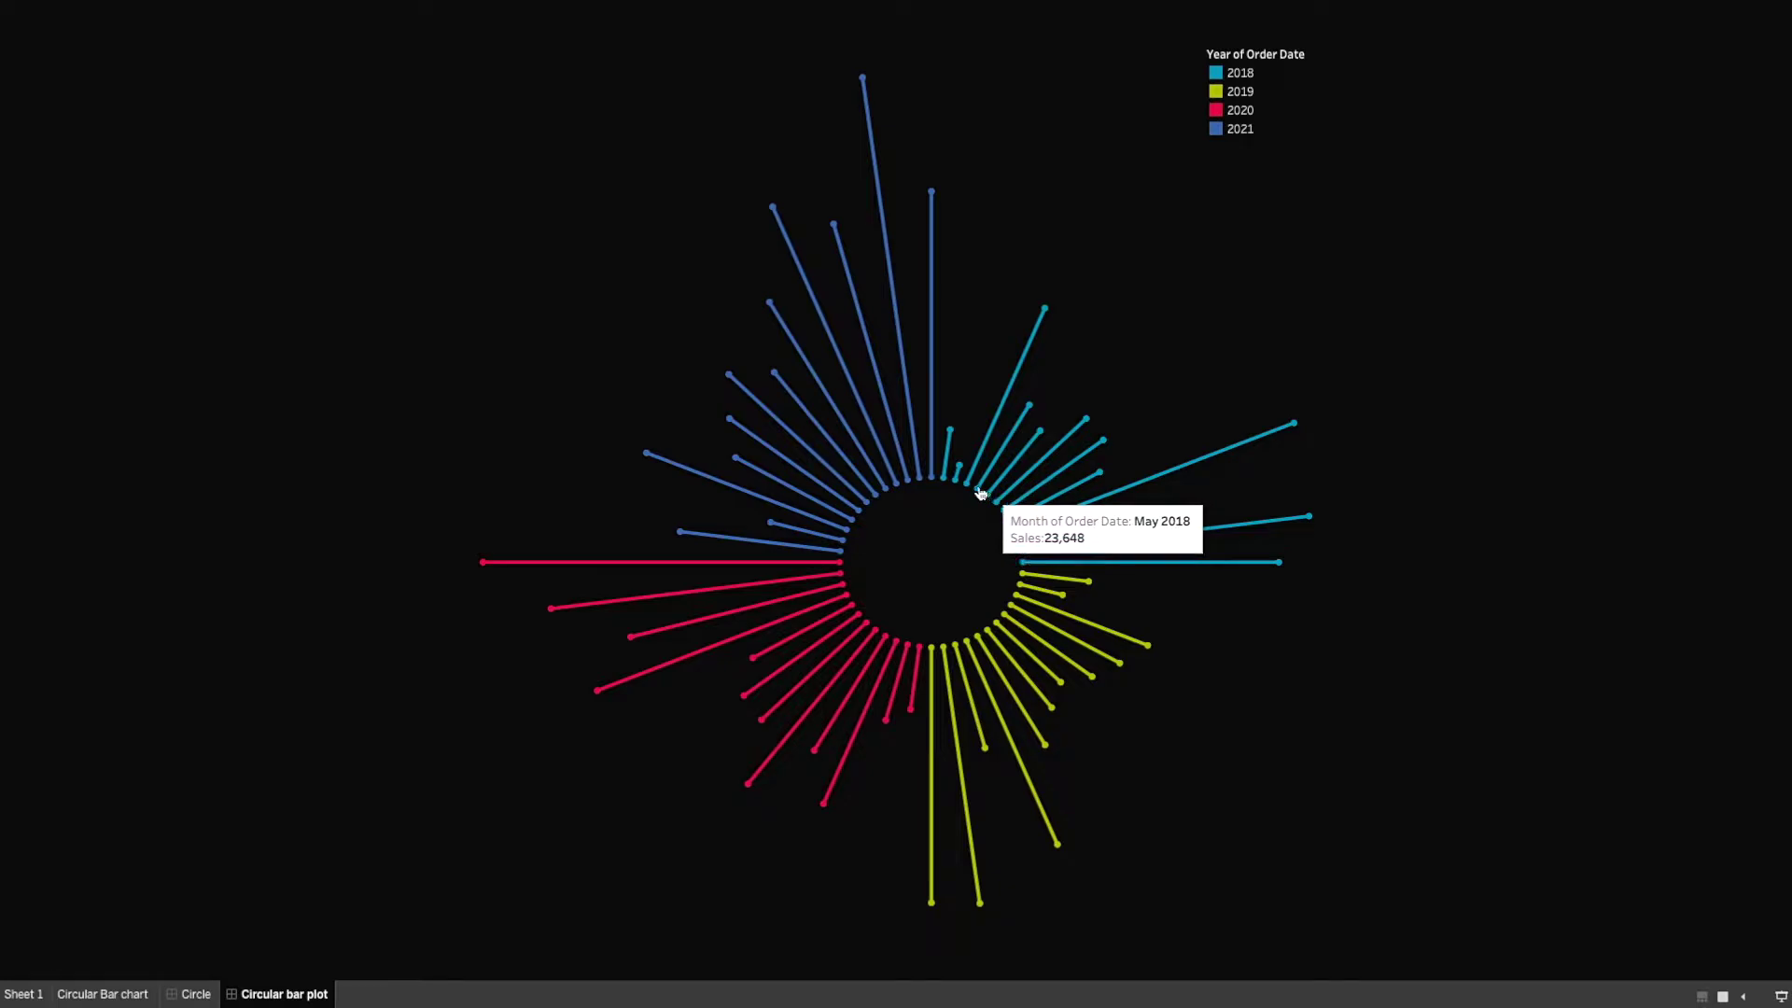
pyautogui.moveTo(1048, 338)
pyautogui.moveTo(988, 484)
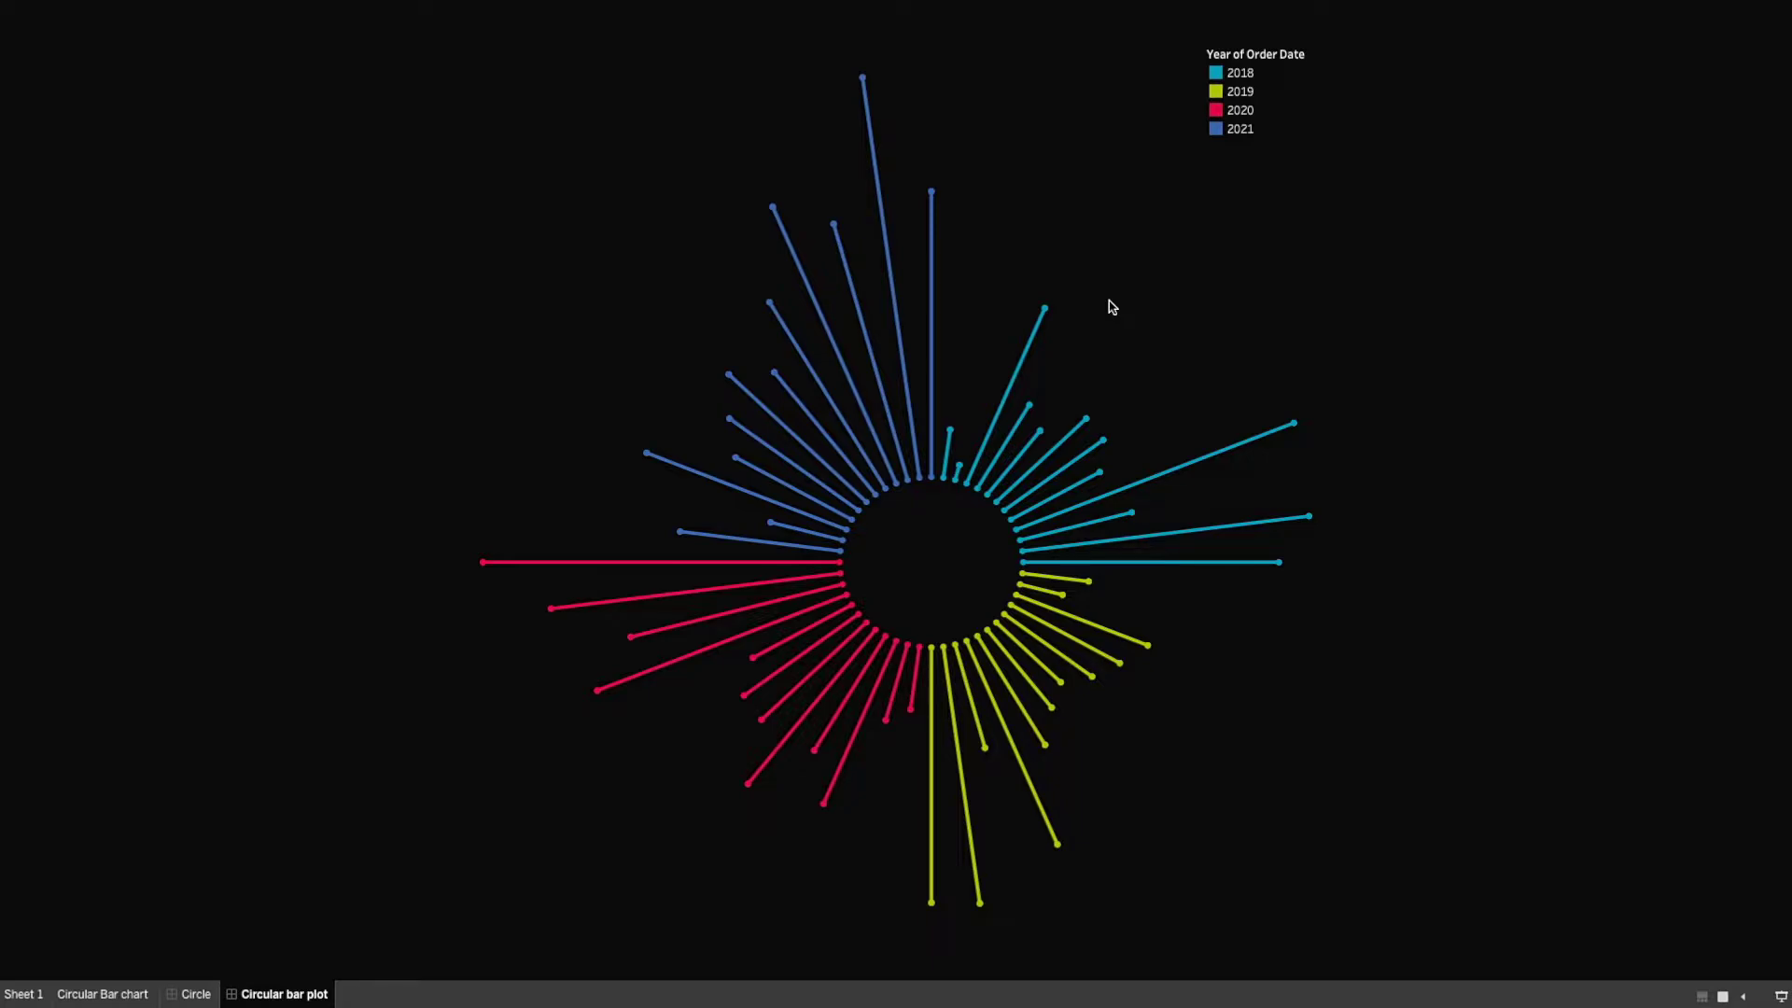
# Leave the presentation view and create a new workbook connected to the Sample - Superstore data source
pyautogui.press('Escape')
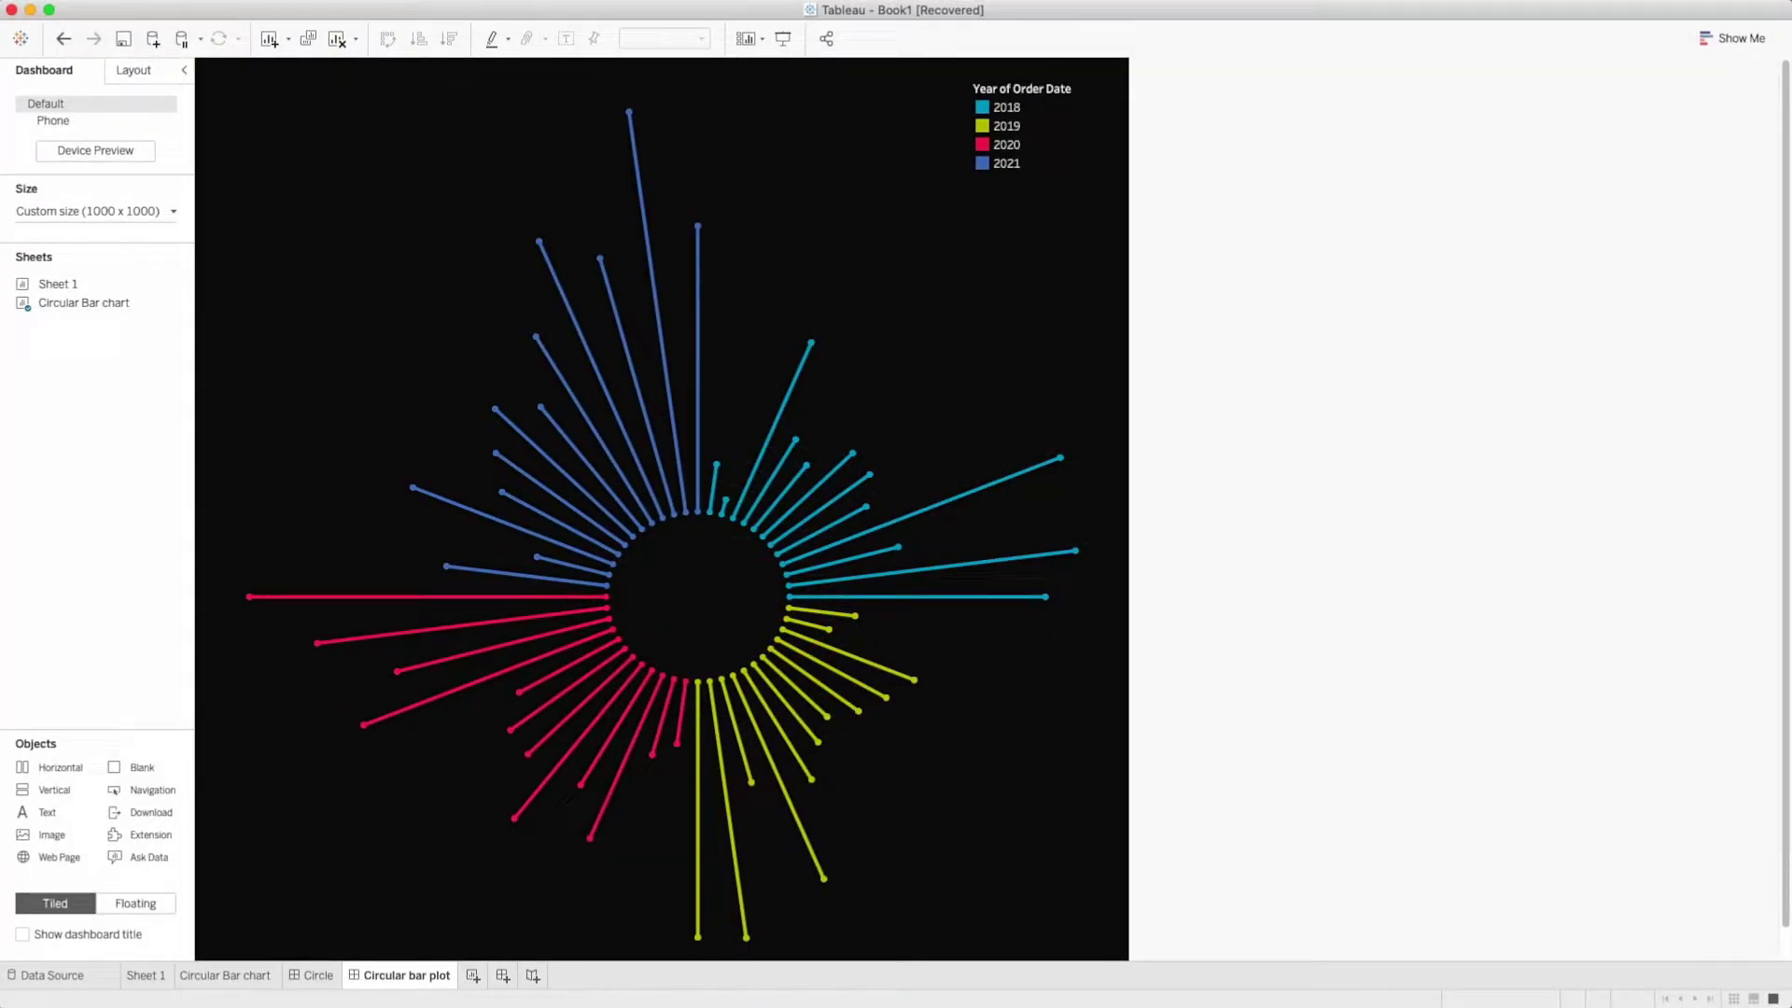
pyautogui.hotkey('ctrl', 'n')
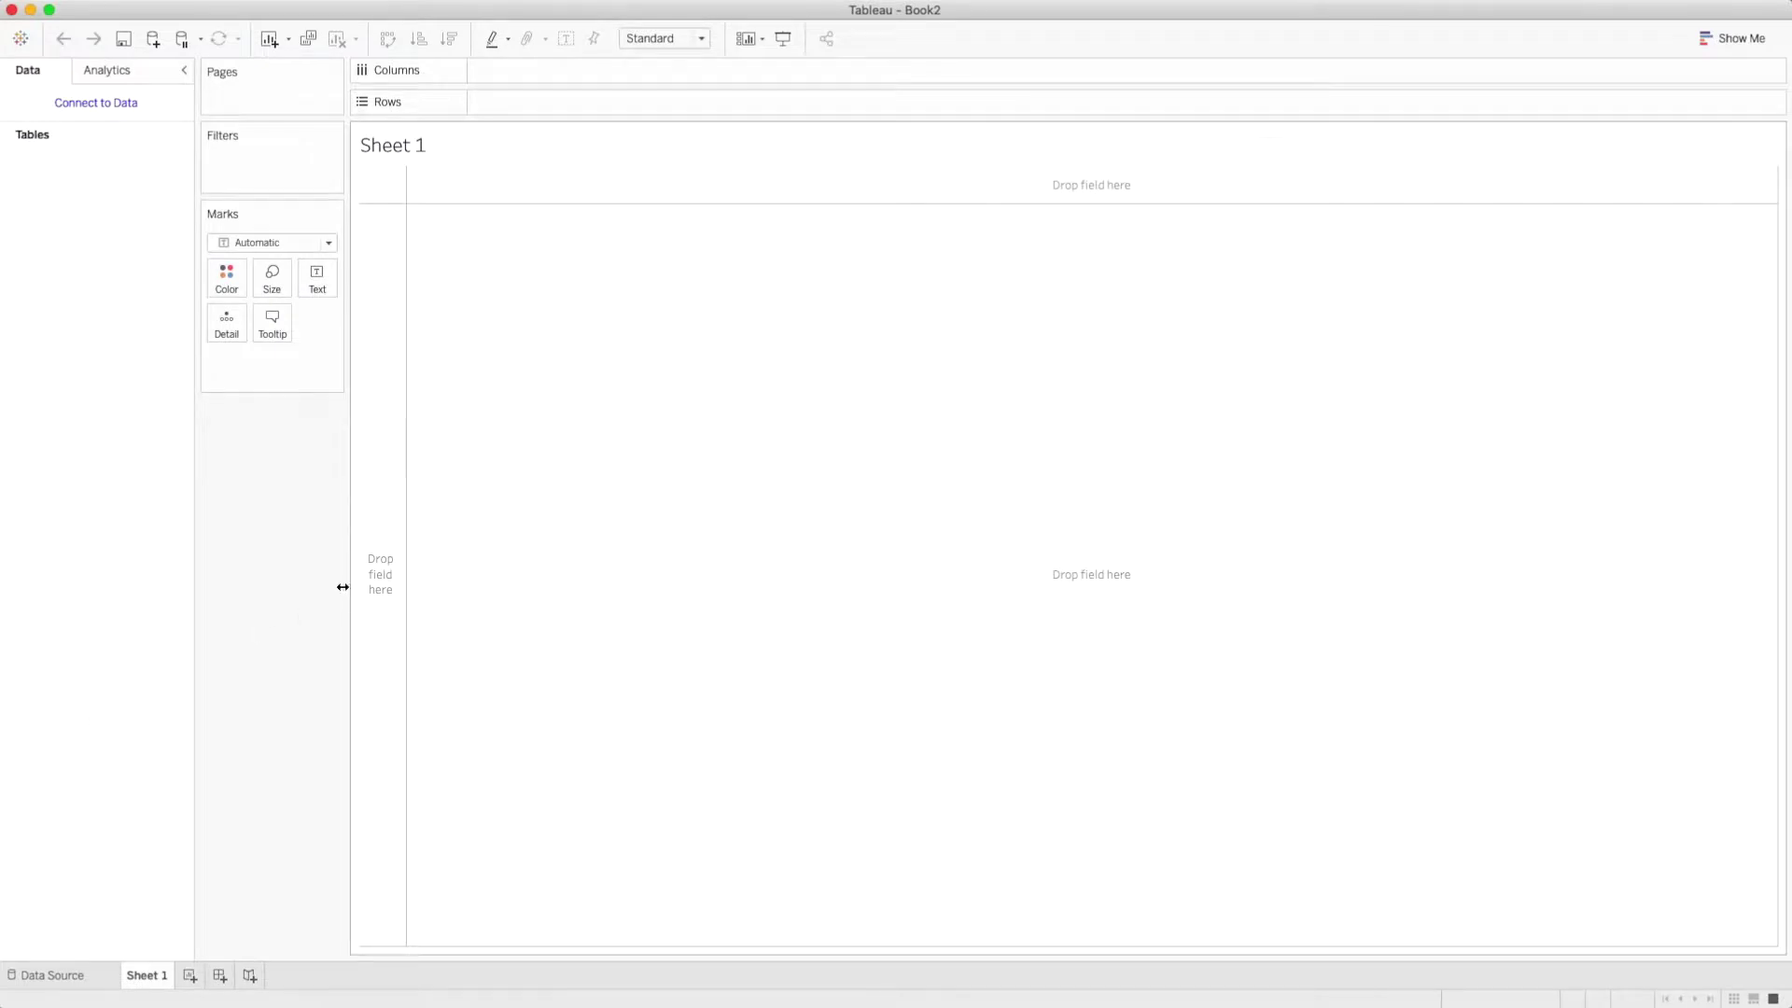
pyautogui.click(110, 104)
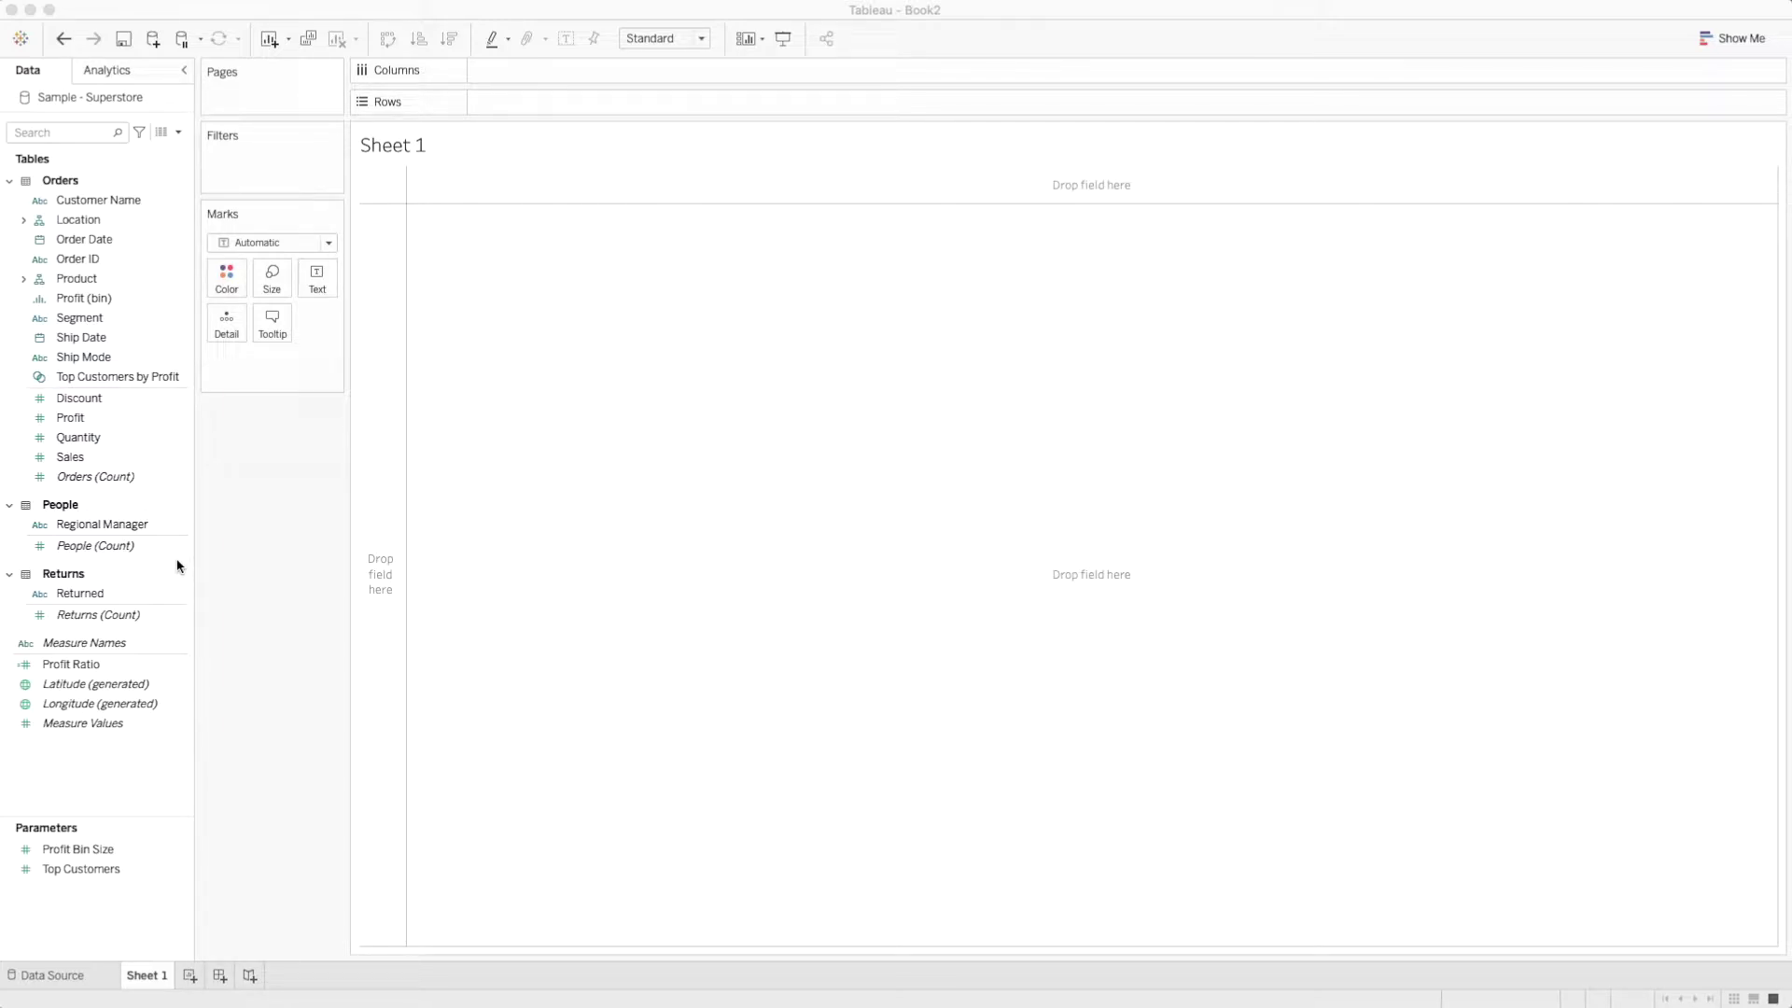
# Lay out Order Date on the rows as discrete months with year
pyautogui.moveTo(75, 242); pyautogui.dragTo(529, 110)
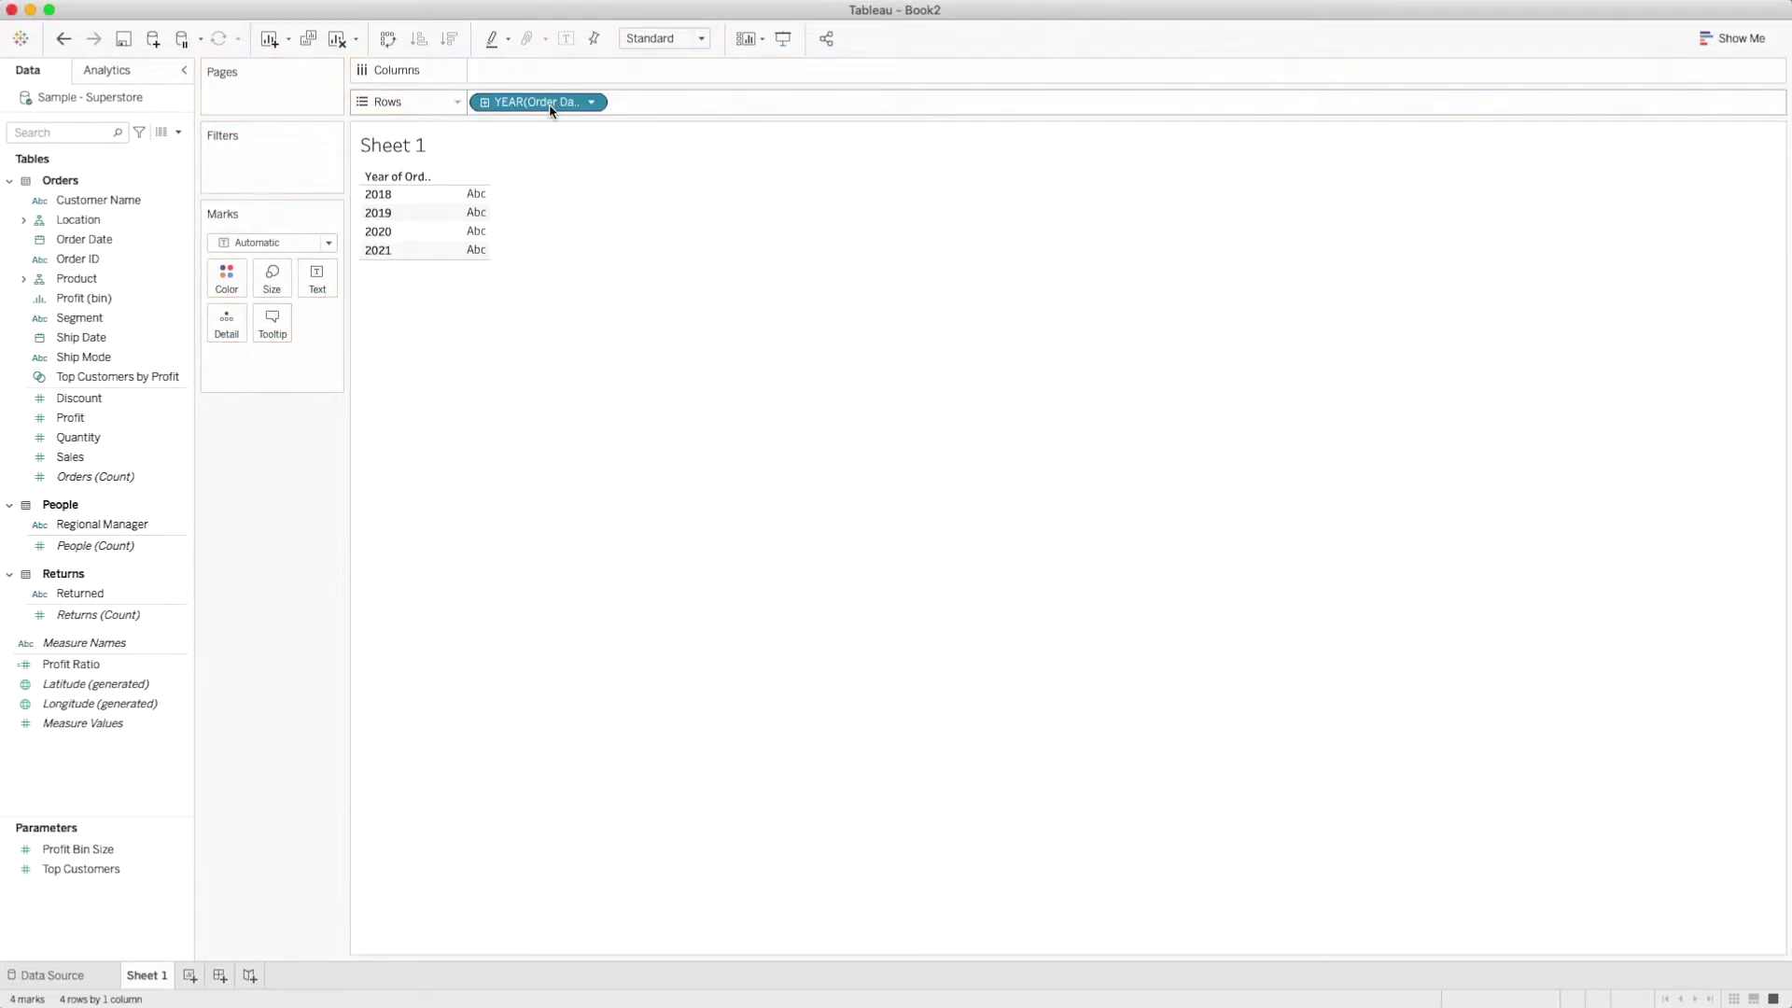
pyautogui.click(591, 102)
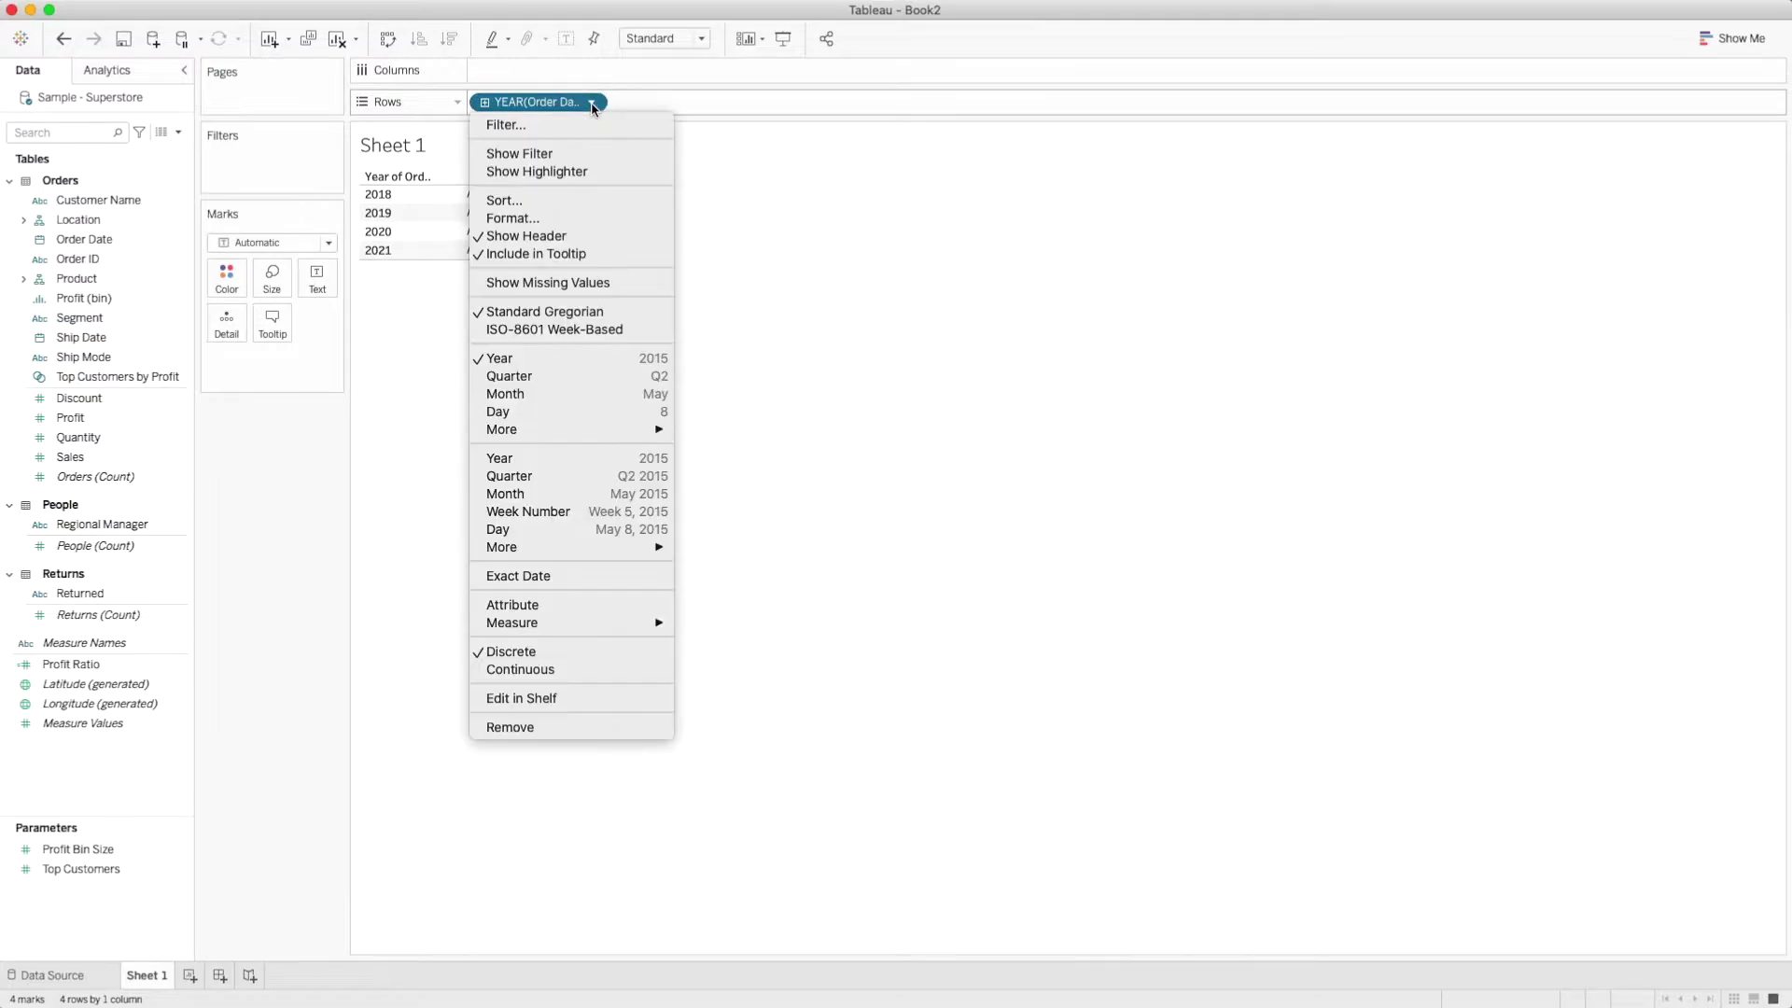
pyautogui.click(638, 505)
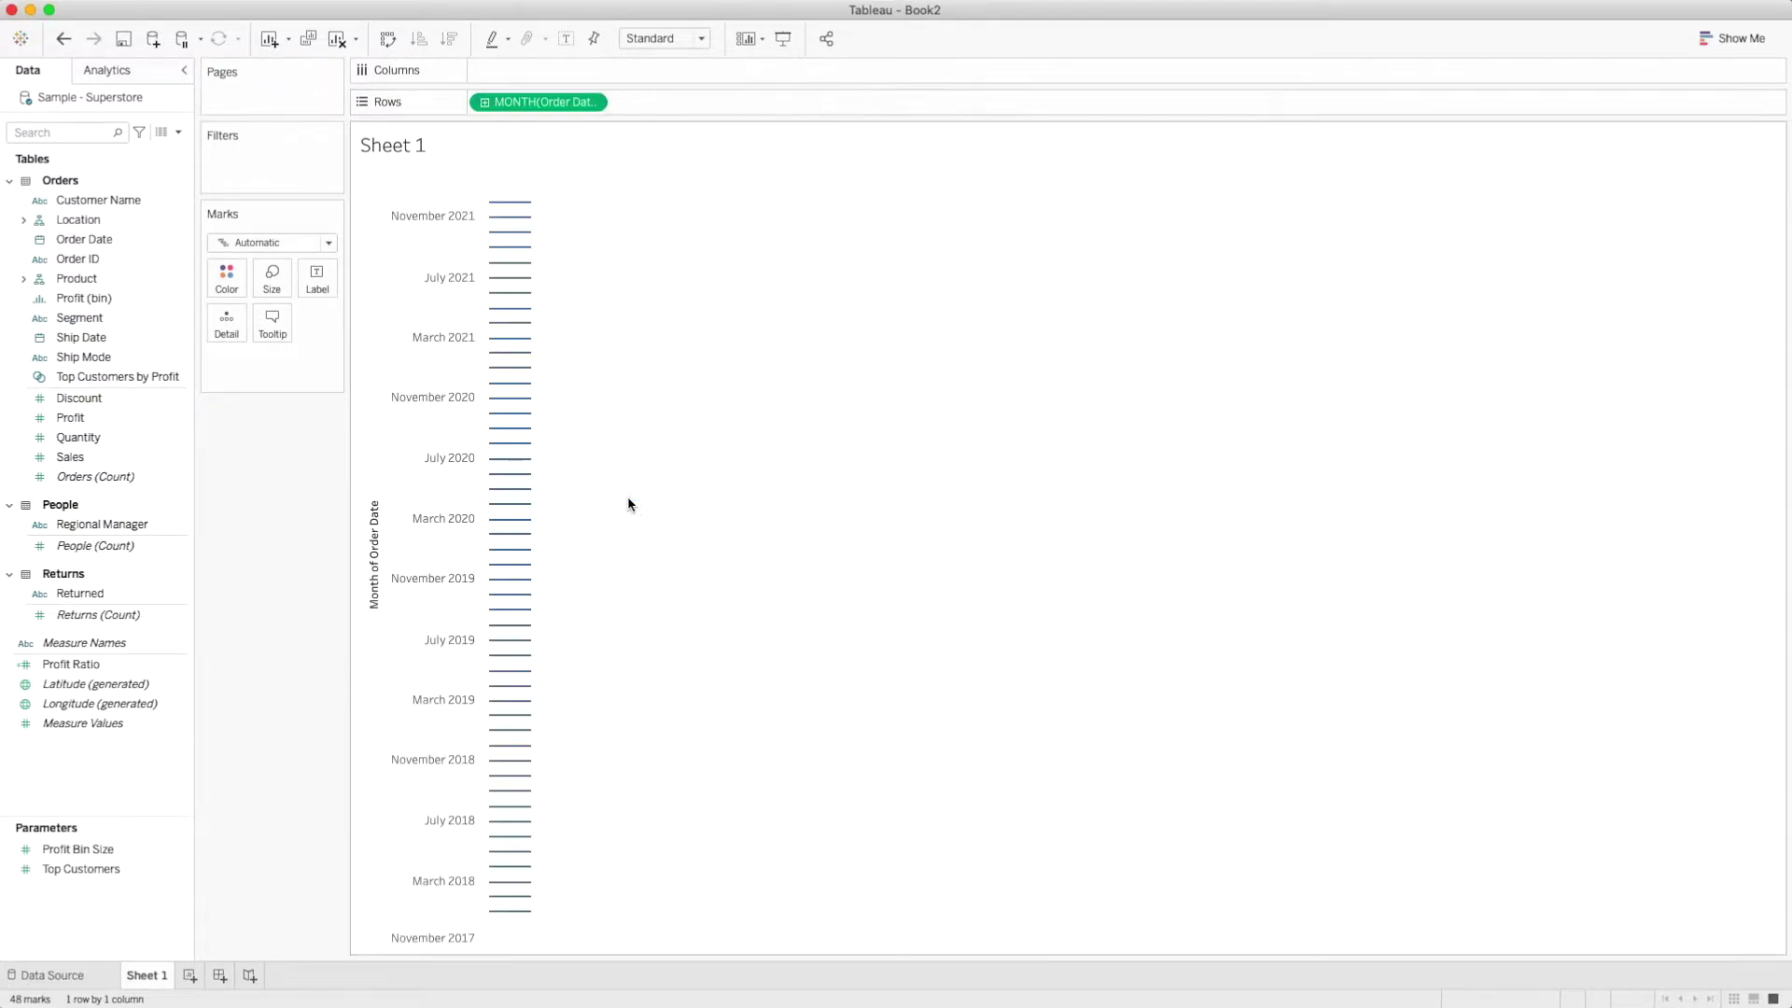
pyautogui.click(591, 102)
pyautogui.click(533, 635)
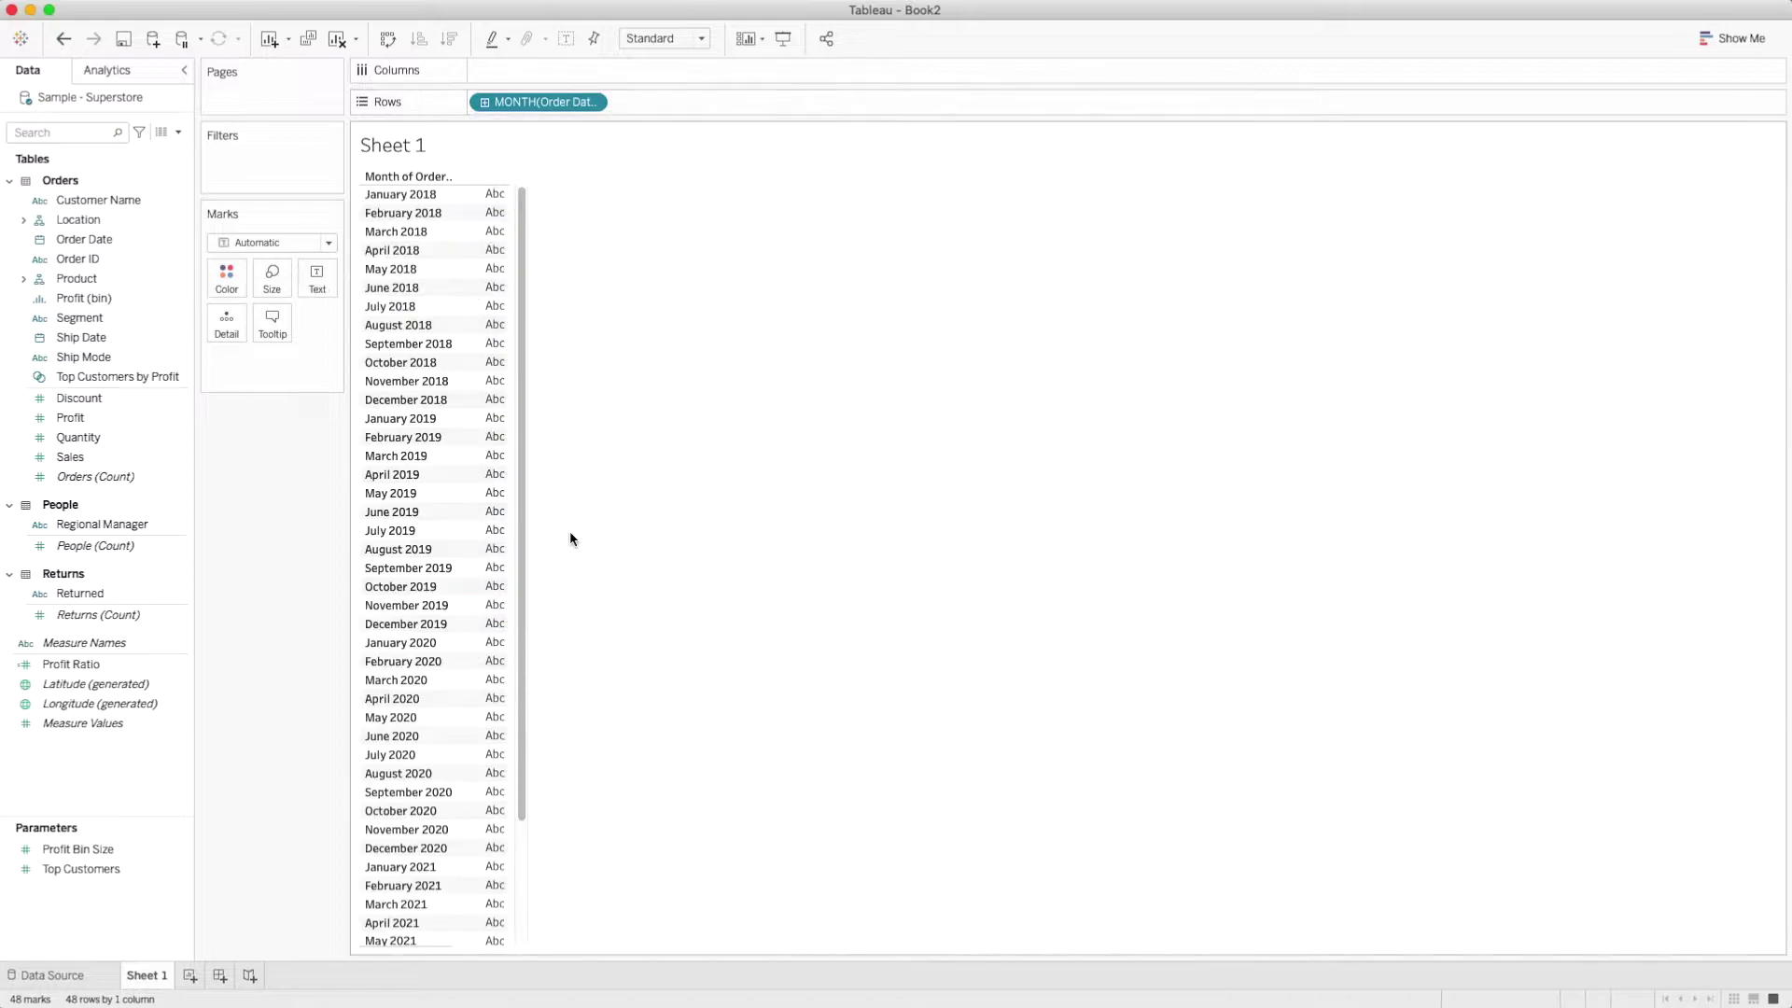
# Add Sales to the monthly table so each month has its summed sales as text
pyautogui.moveTo(520, 194)
pyautogui.mouseDown()
pyautogui.moveTo(541, 511)
pyautogui.moveTo(532, 172)
pyautogui.moveTo(537, 200)
pyautogui.mouseUp()
pyautogui.click(84, 458)
pyautogui.doubleClick(91, 460)
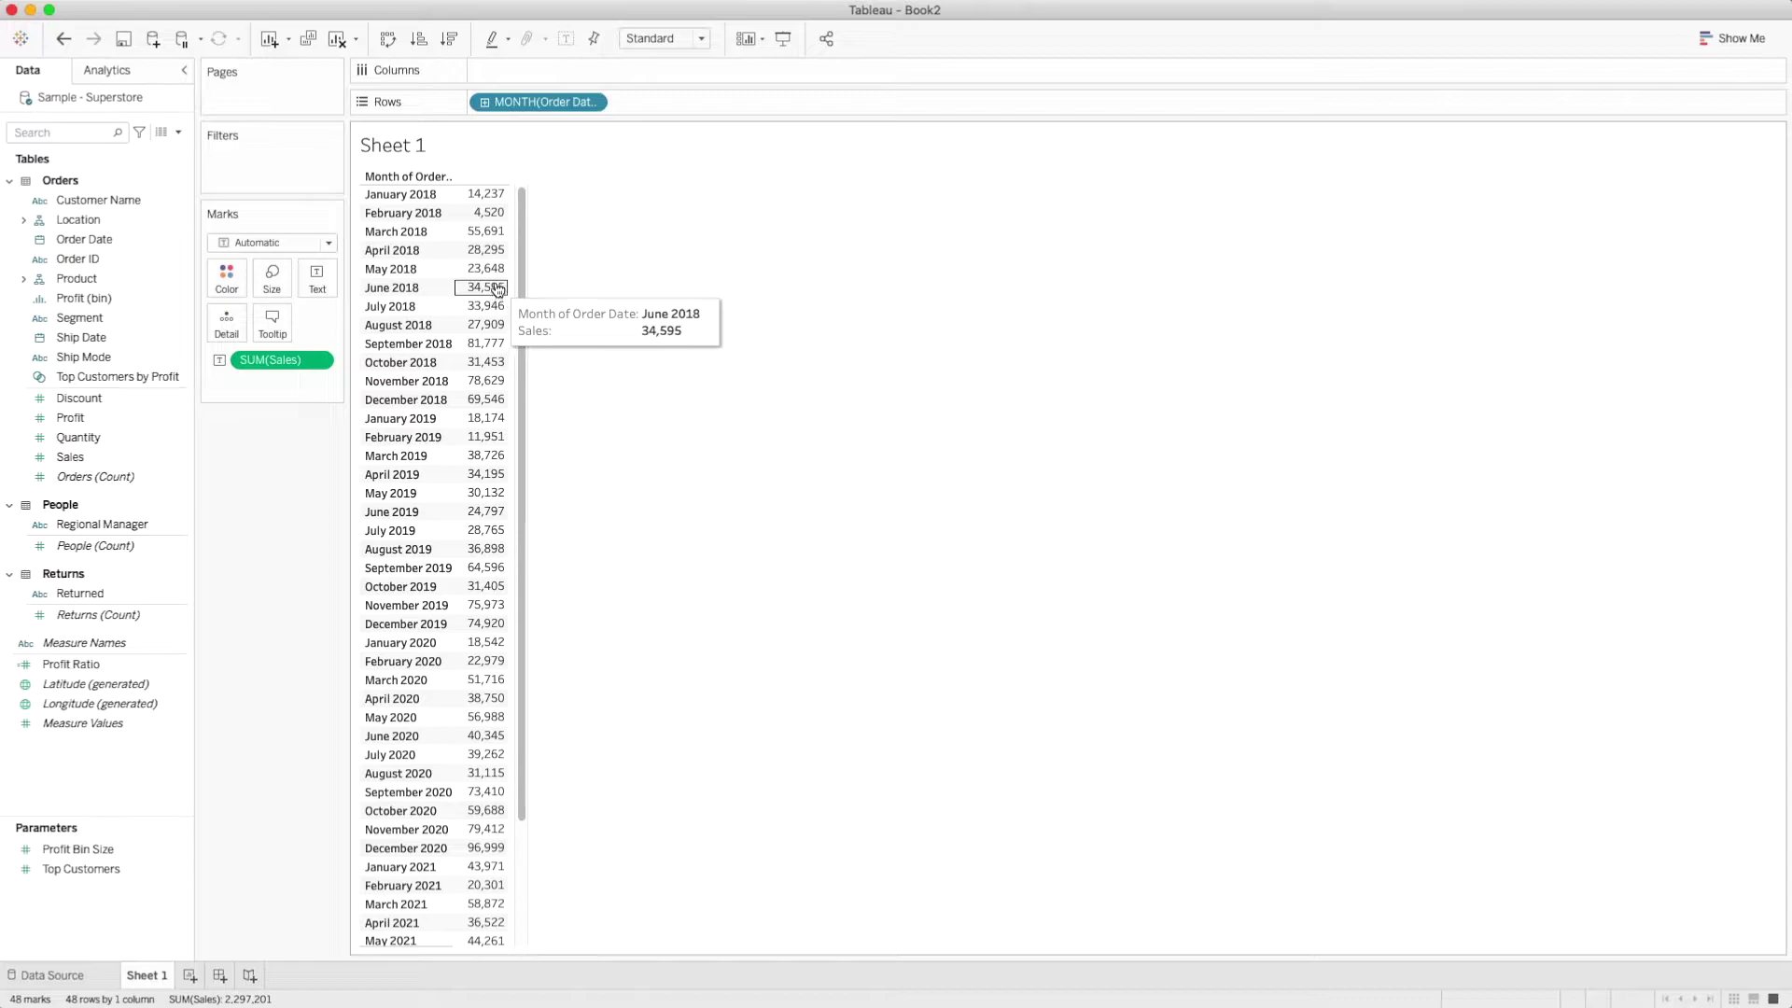
# Create a calculated field named Index with the formula INDEX()
pyautogui.click(179, 132)
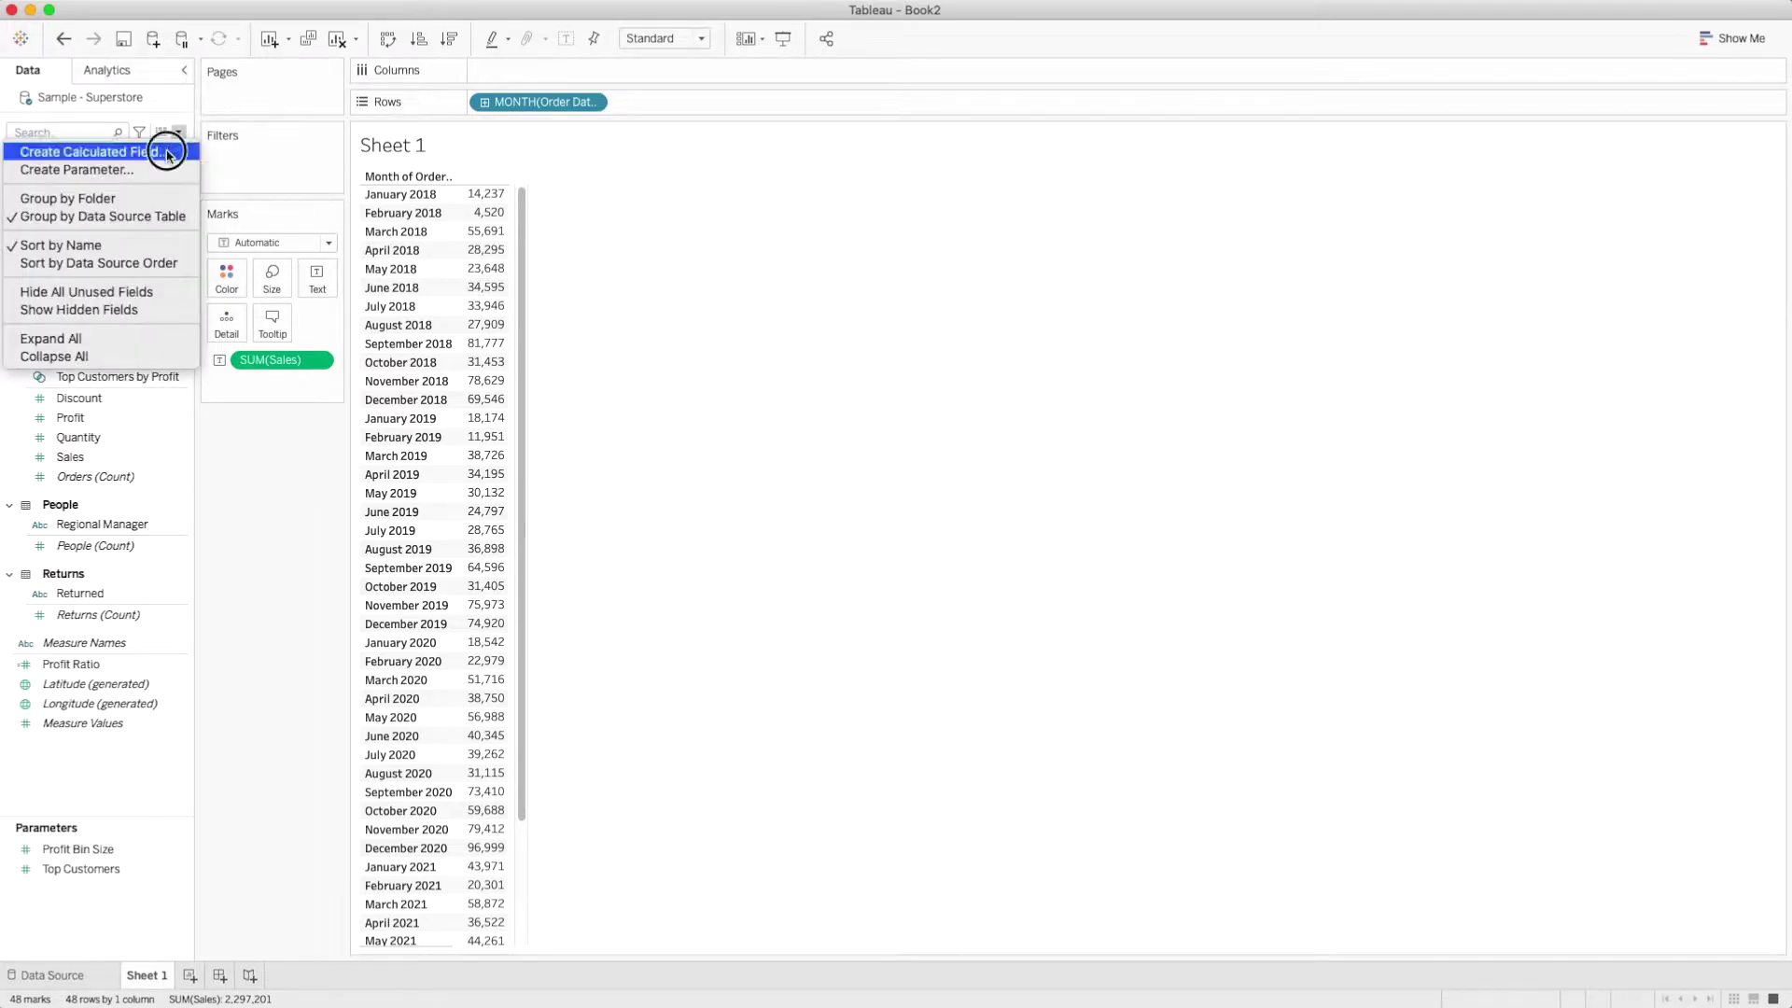
pyautogui.click(180, 152)
pyautogui.write('Index')
pyautogui.click(627, 369)
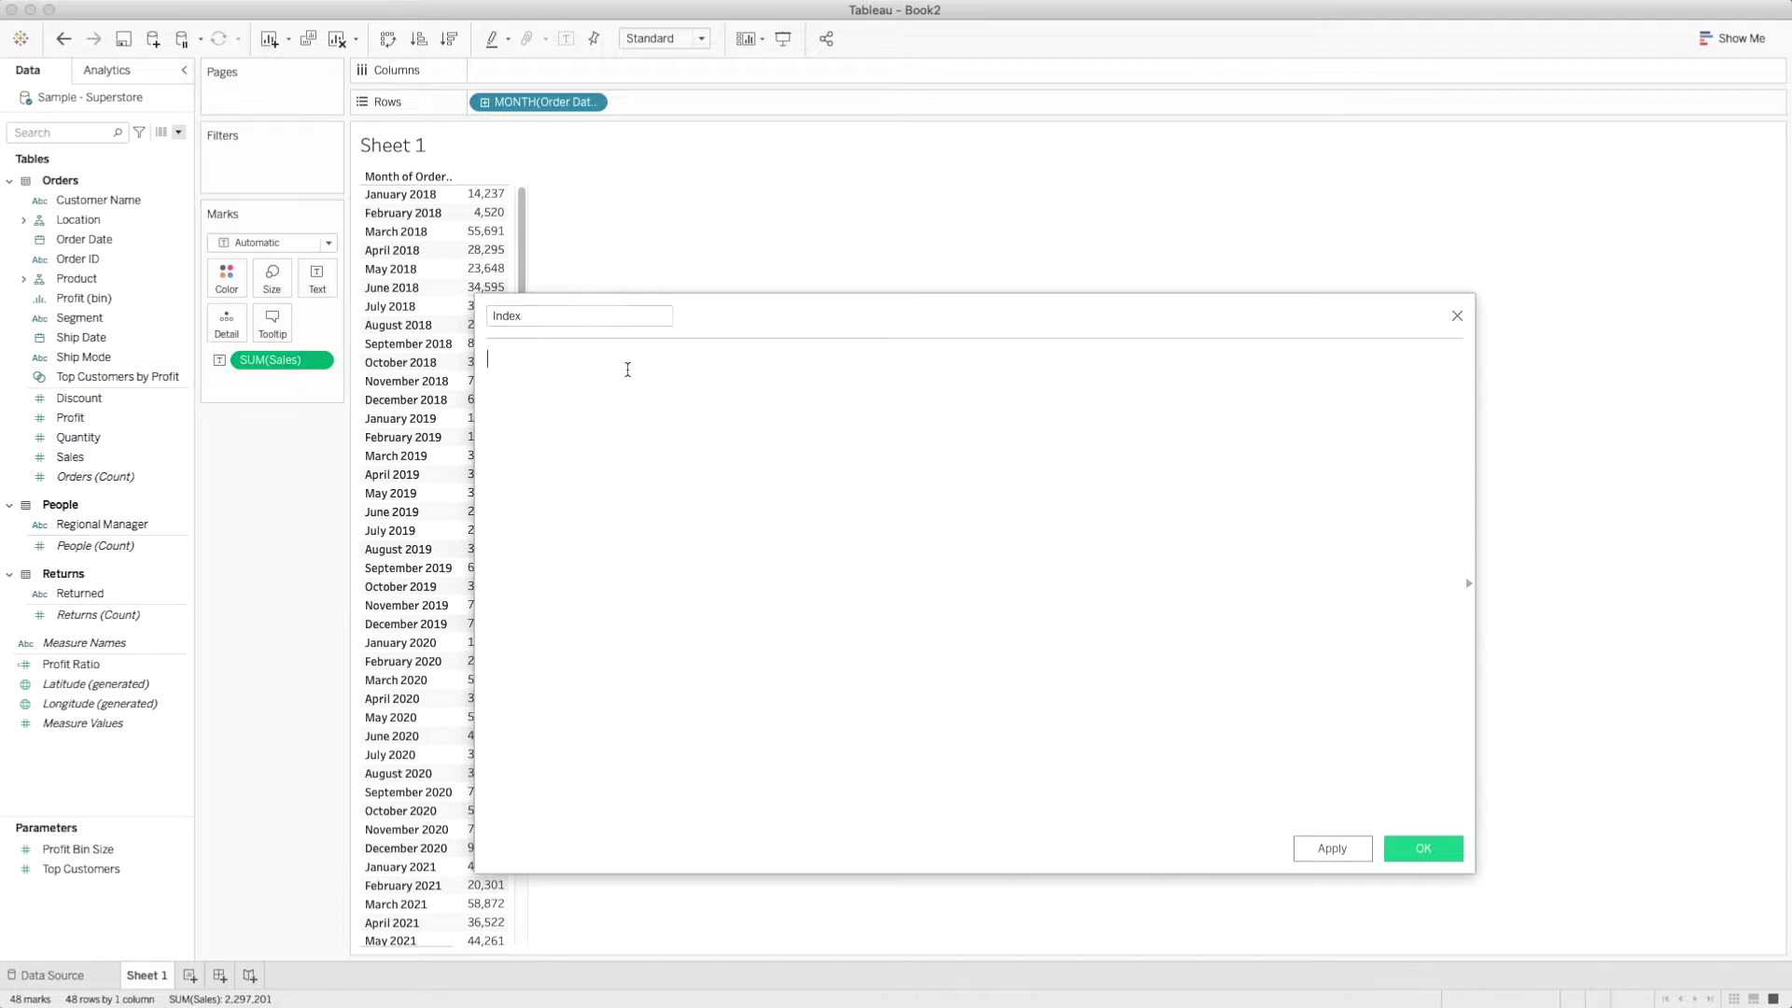
pyautogui.write('Index')
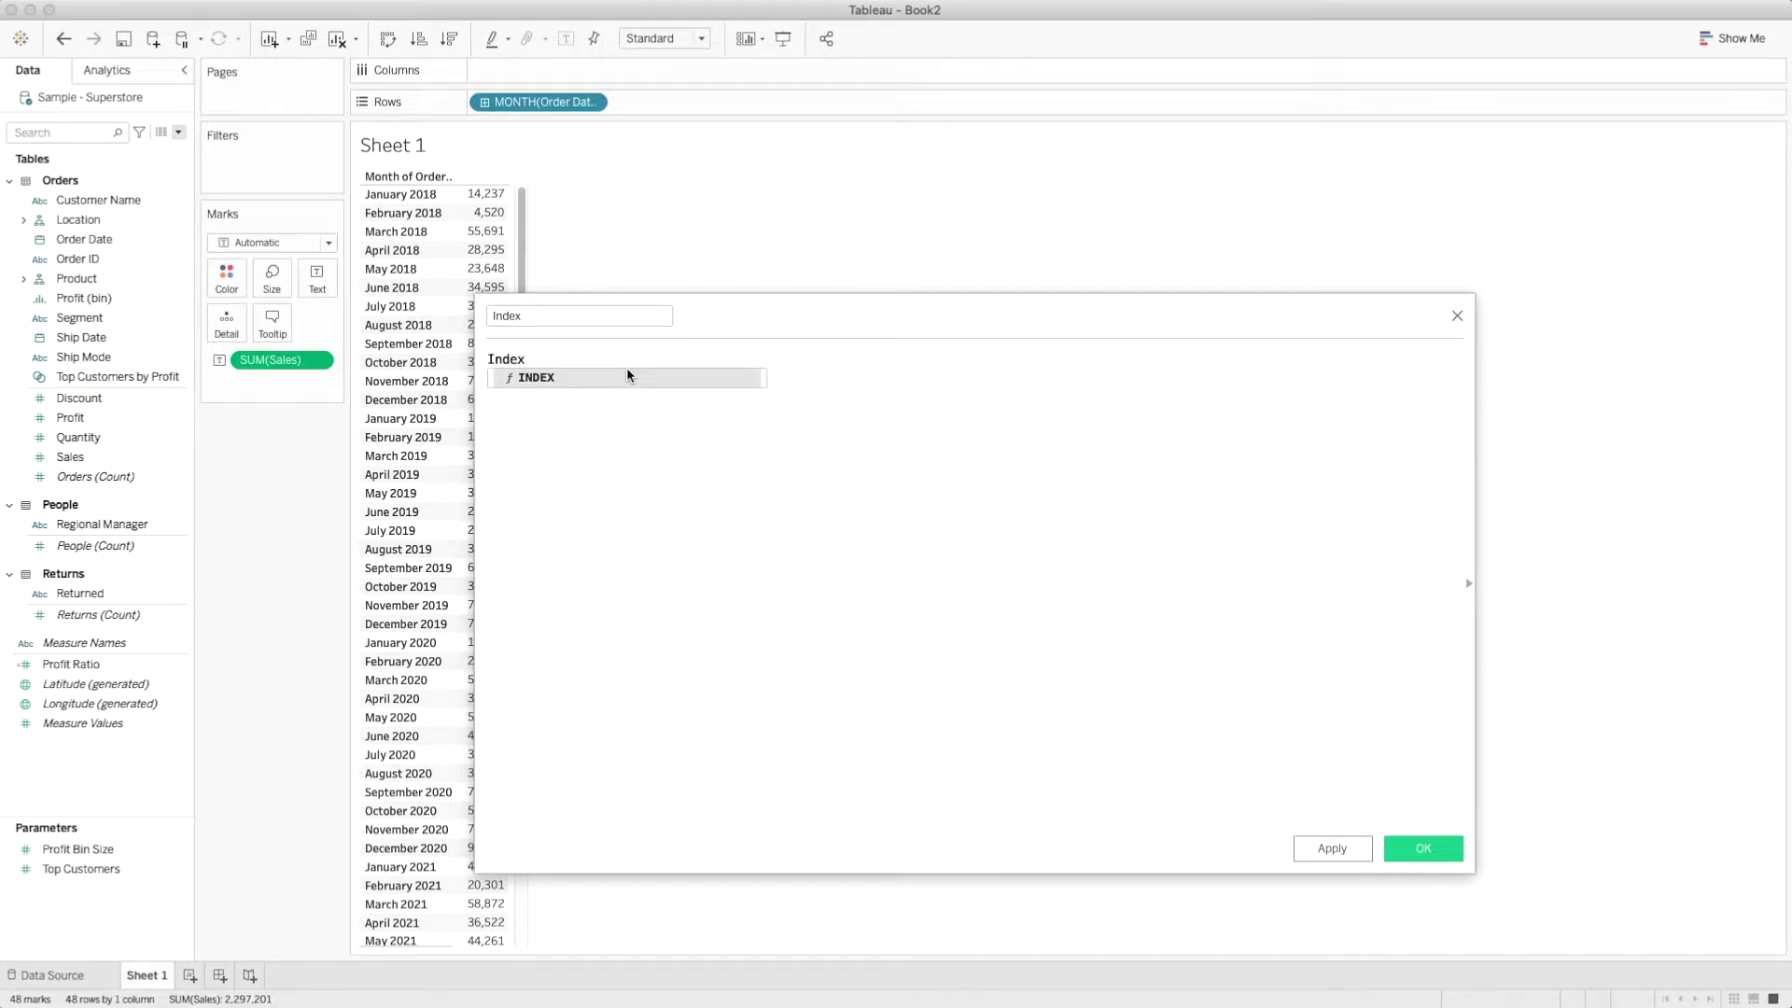
pyautogui.press('Return')
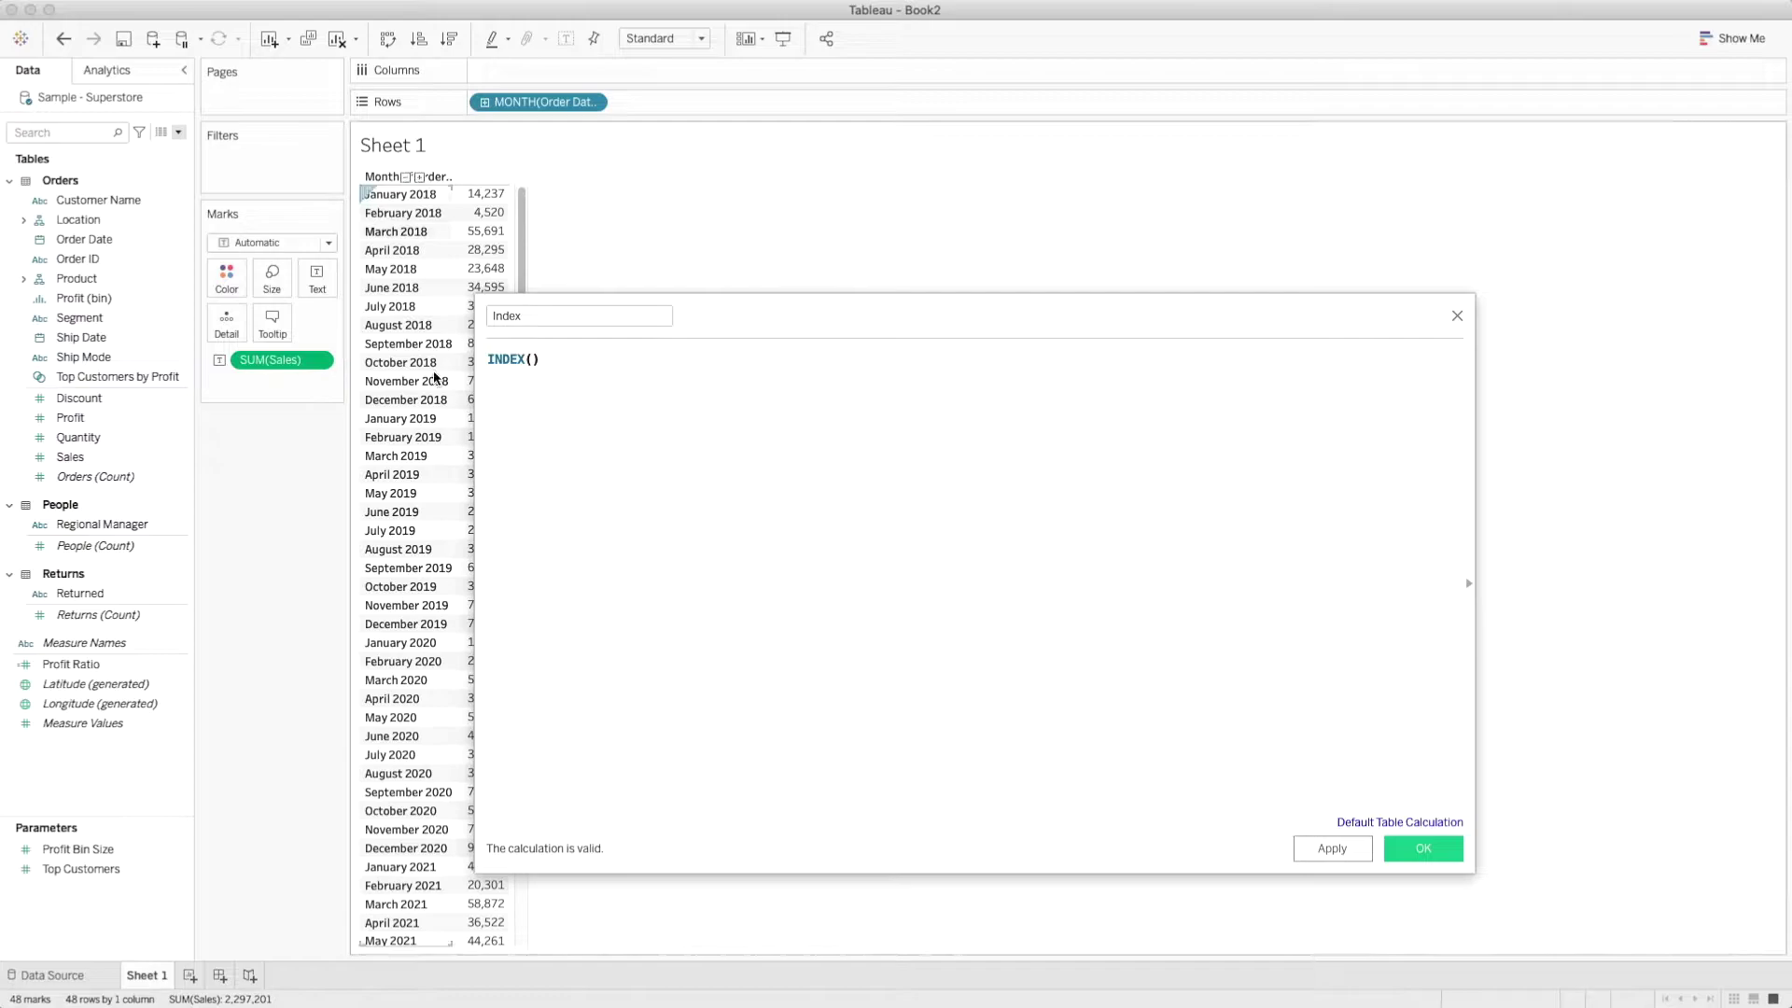
pyautogui.click(1423, 848)
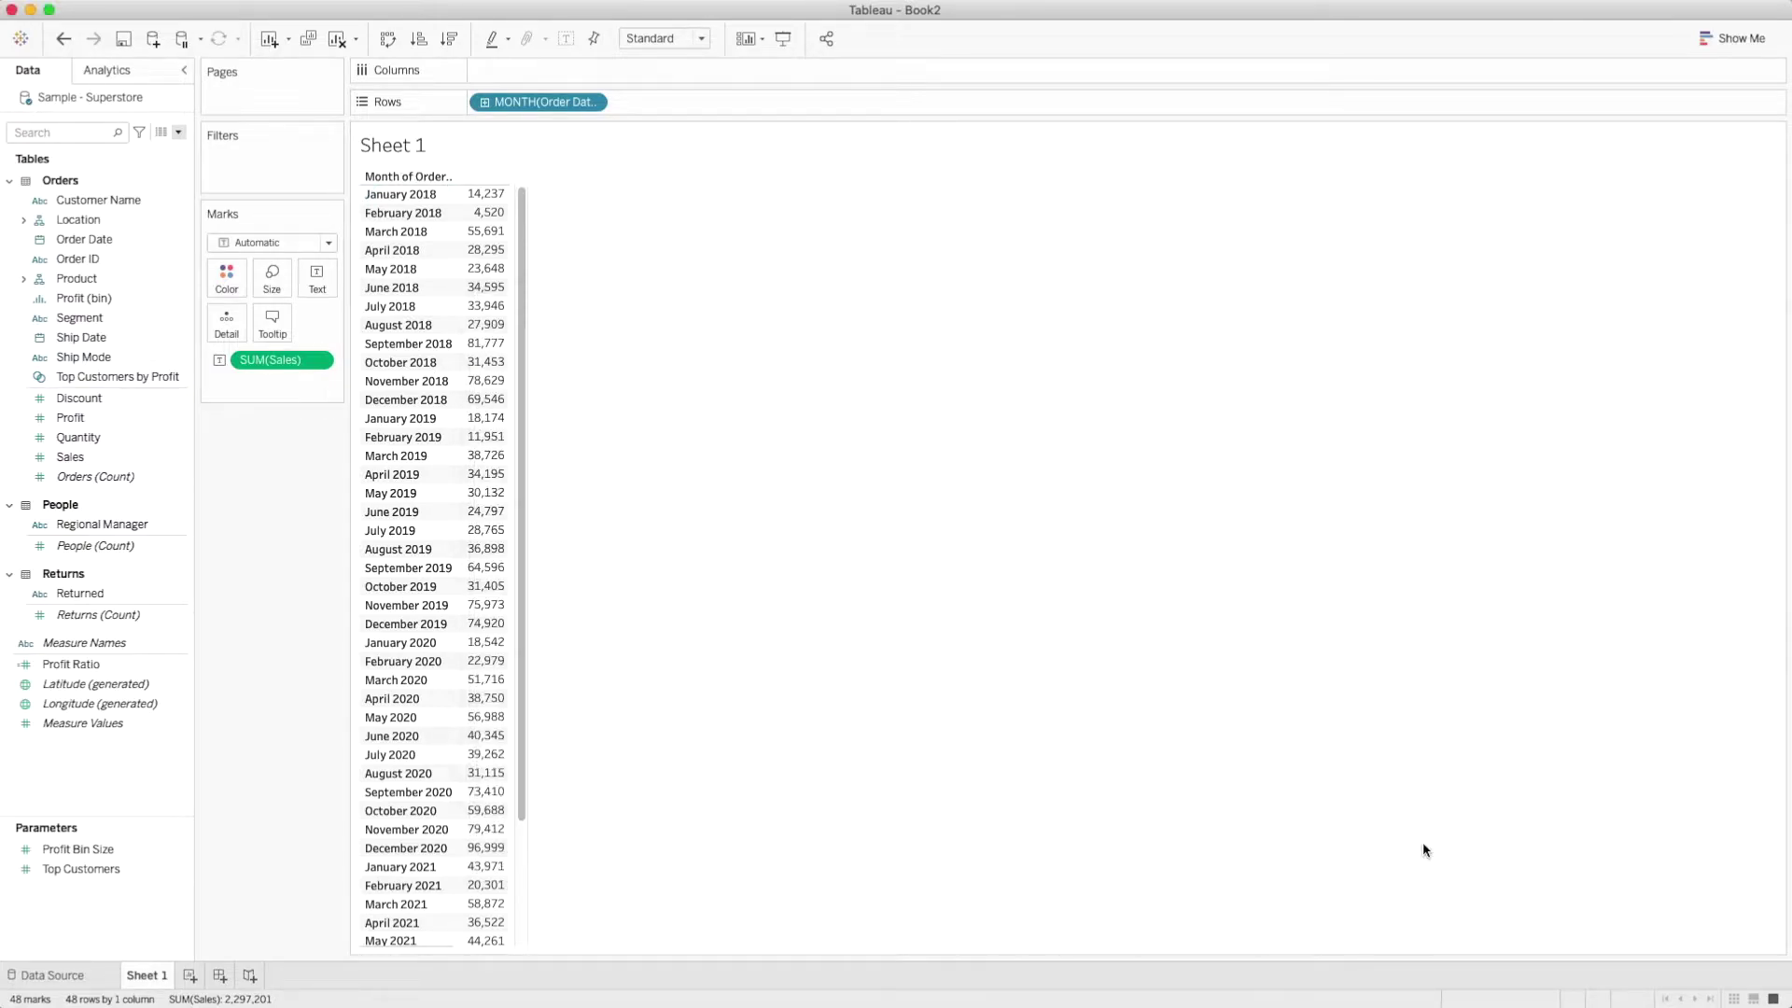
# Add the Index field to the rows after the order month, make it discrete, and check the numbering down the table
pyautogui.moveTo(125, 671); pyautogui.dragTo(290, 401)
pyautogui.moveTo(469, 311); pyautogui.dragTo(448, 318)
pyautogui.click(732, 102)
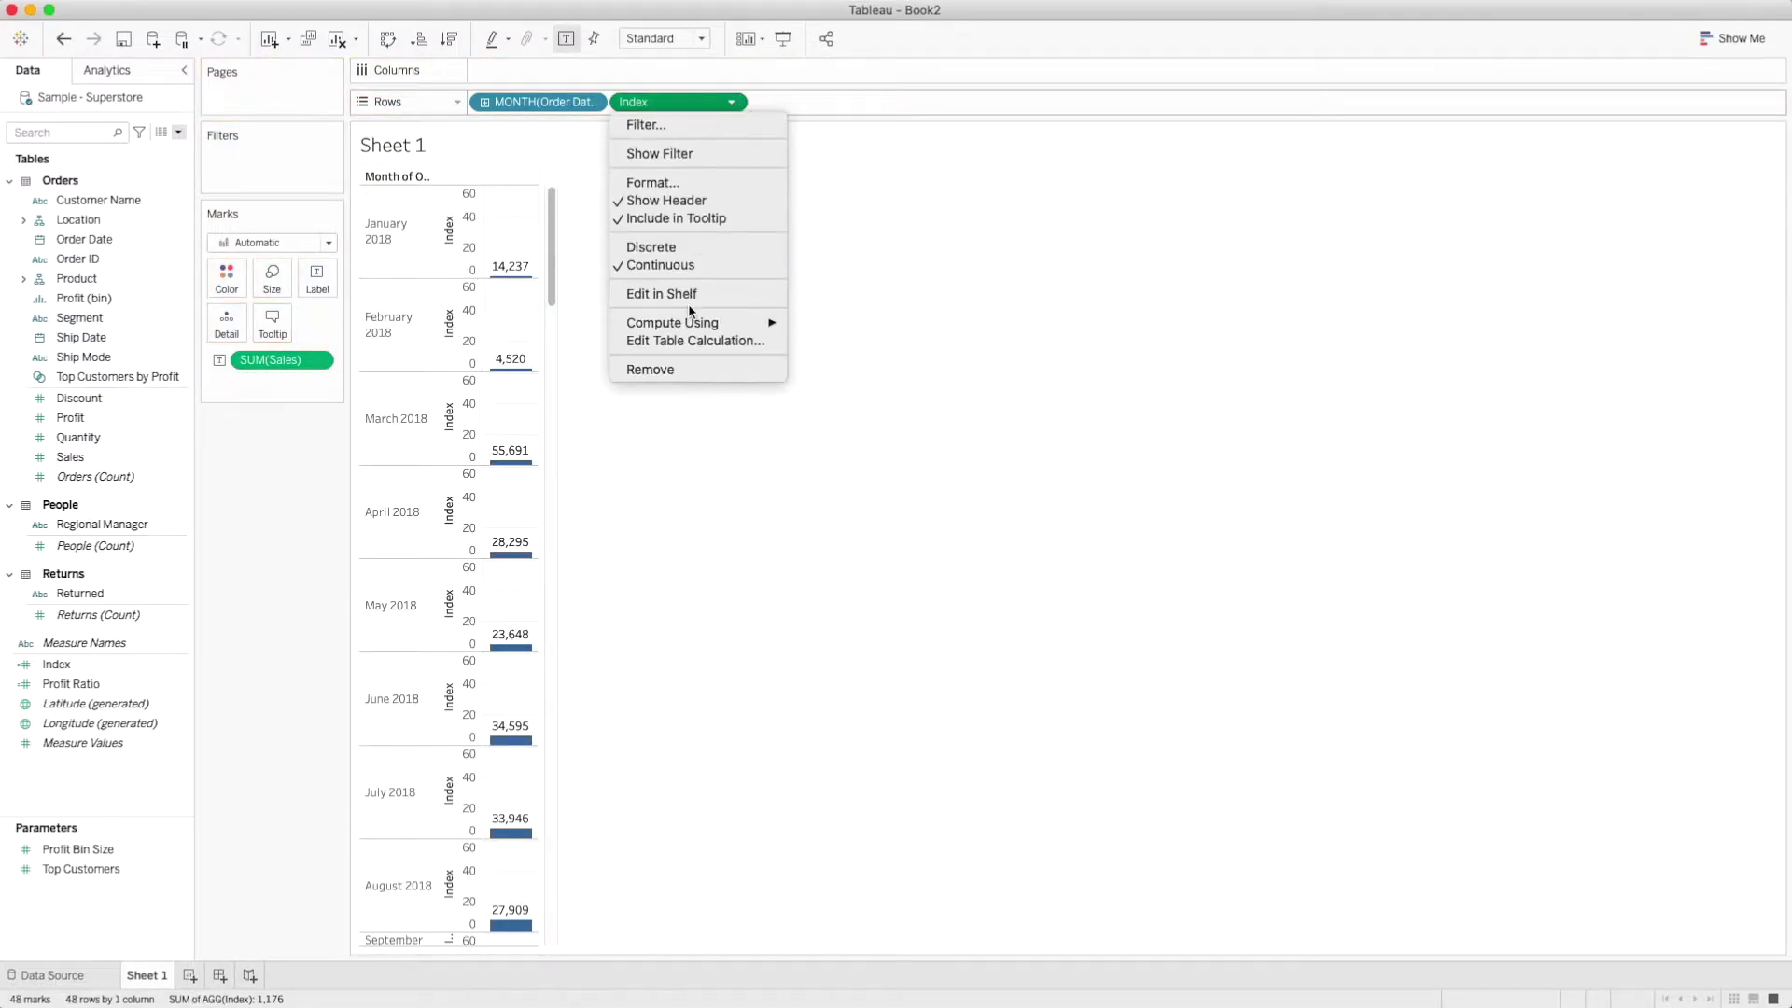
pyautogui.click(669, 250)
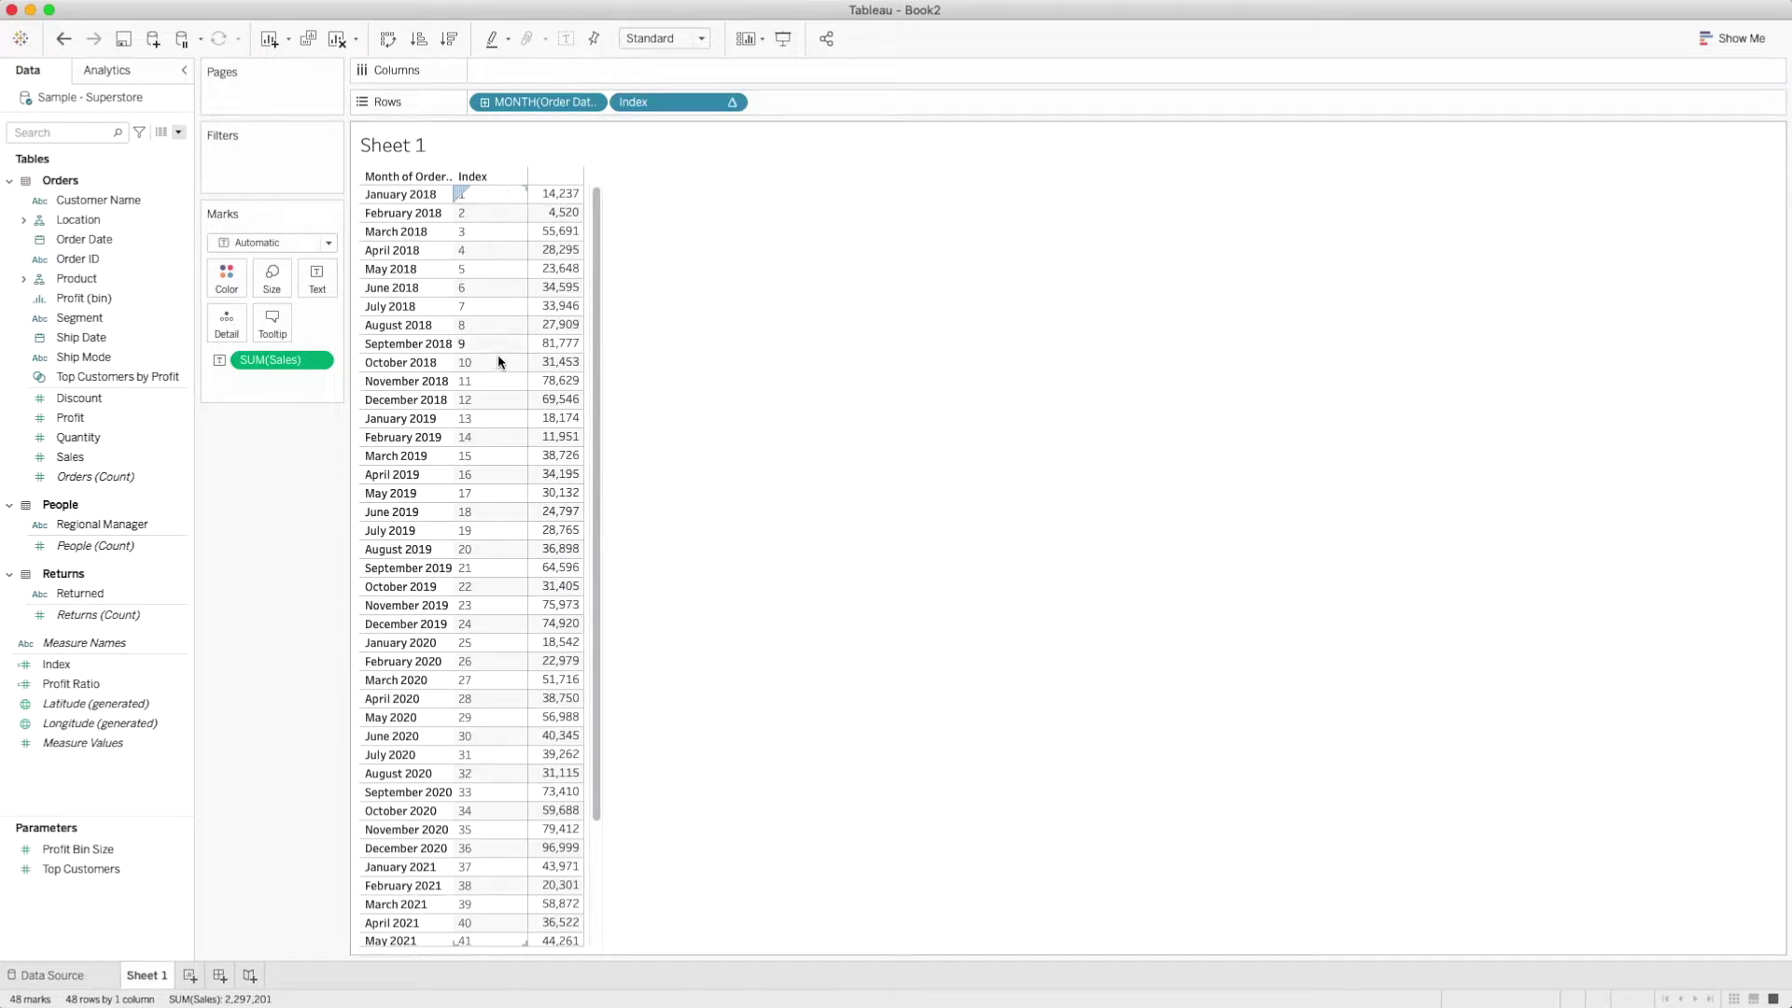
pyautogui.scroll(-3, 500, 382)
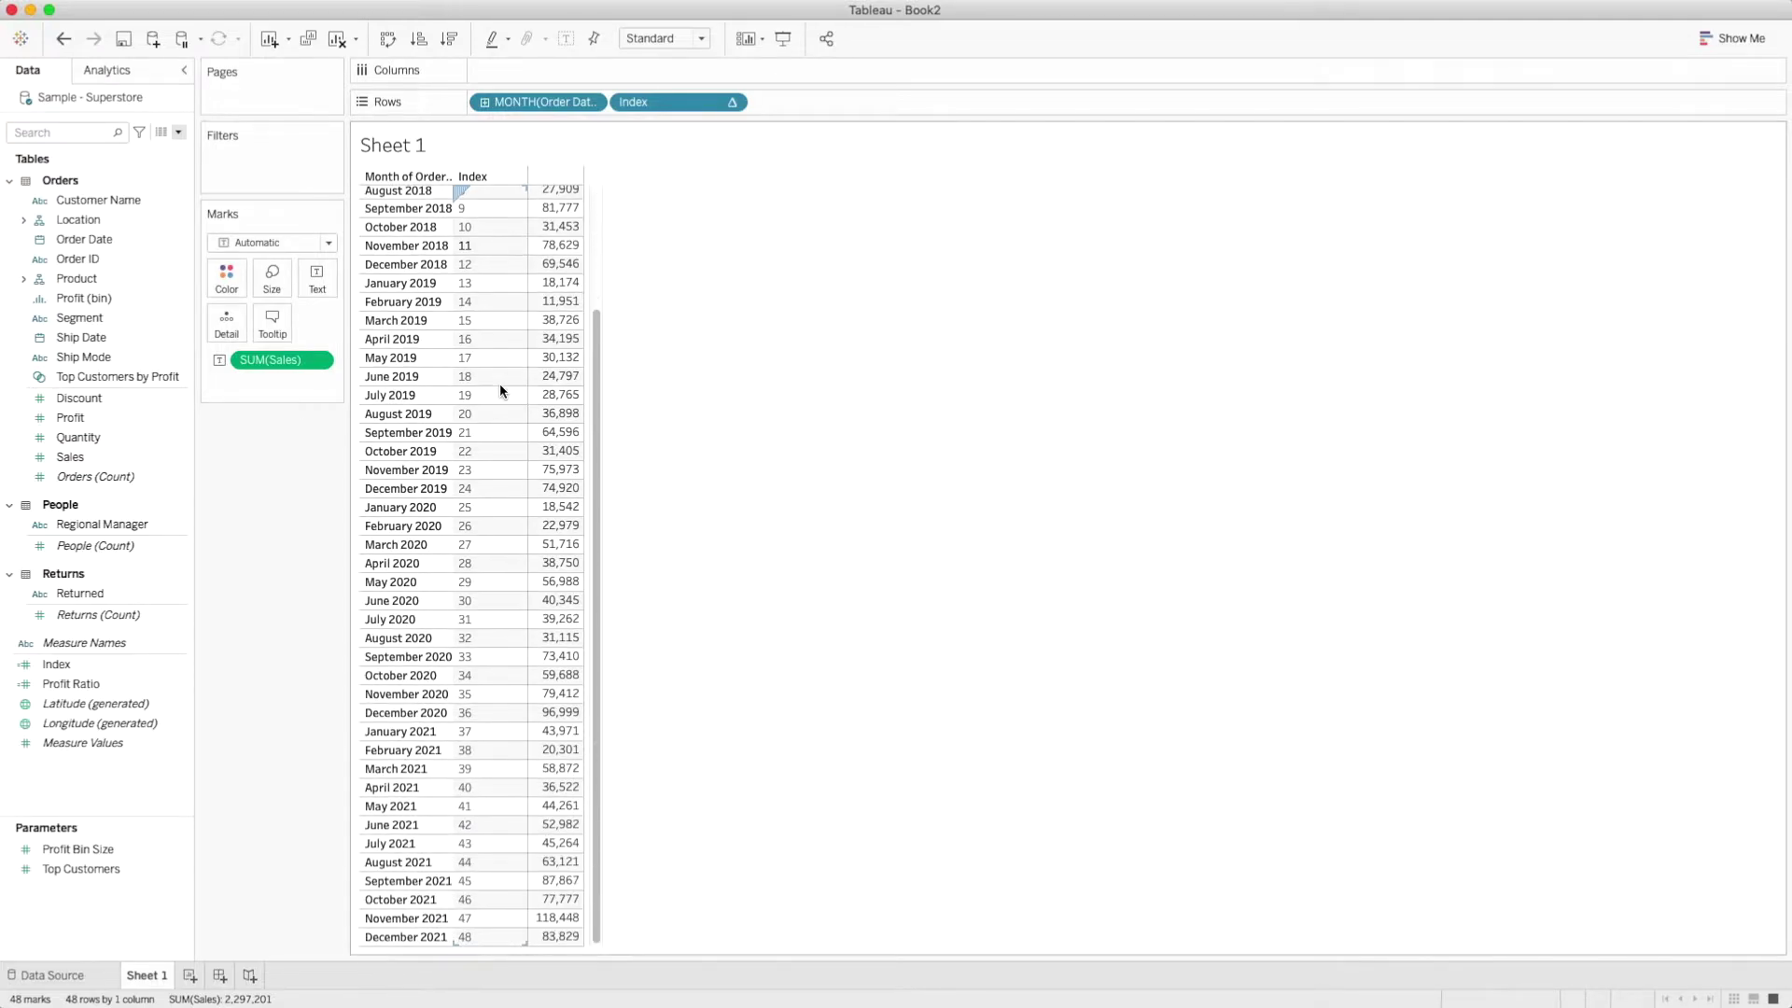
pyautogui.scroll(3, 500, 382)
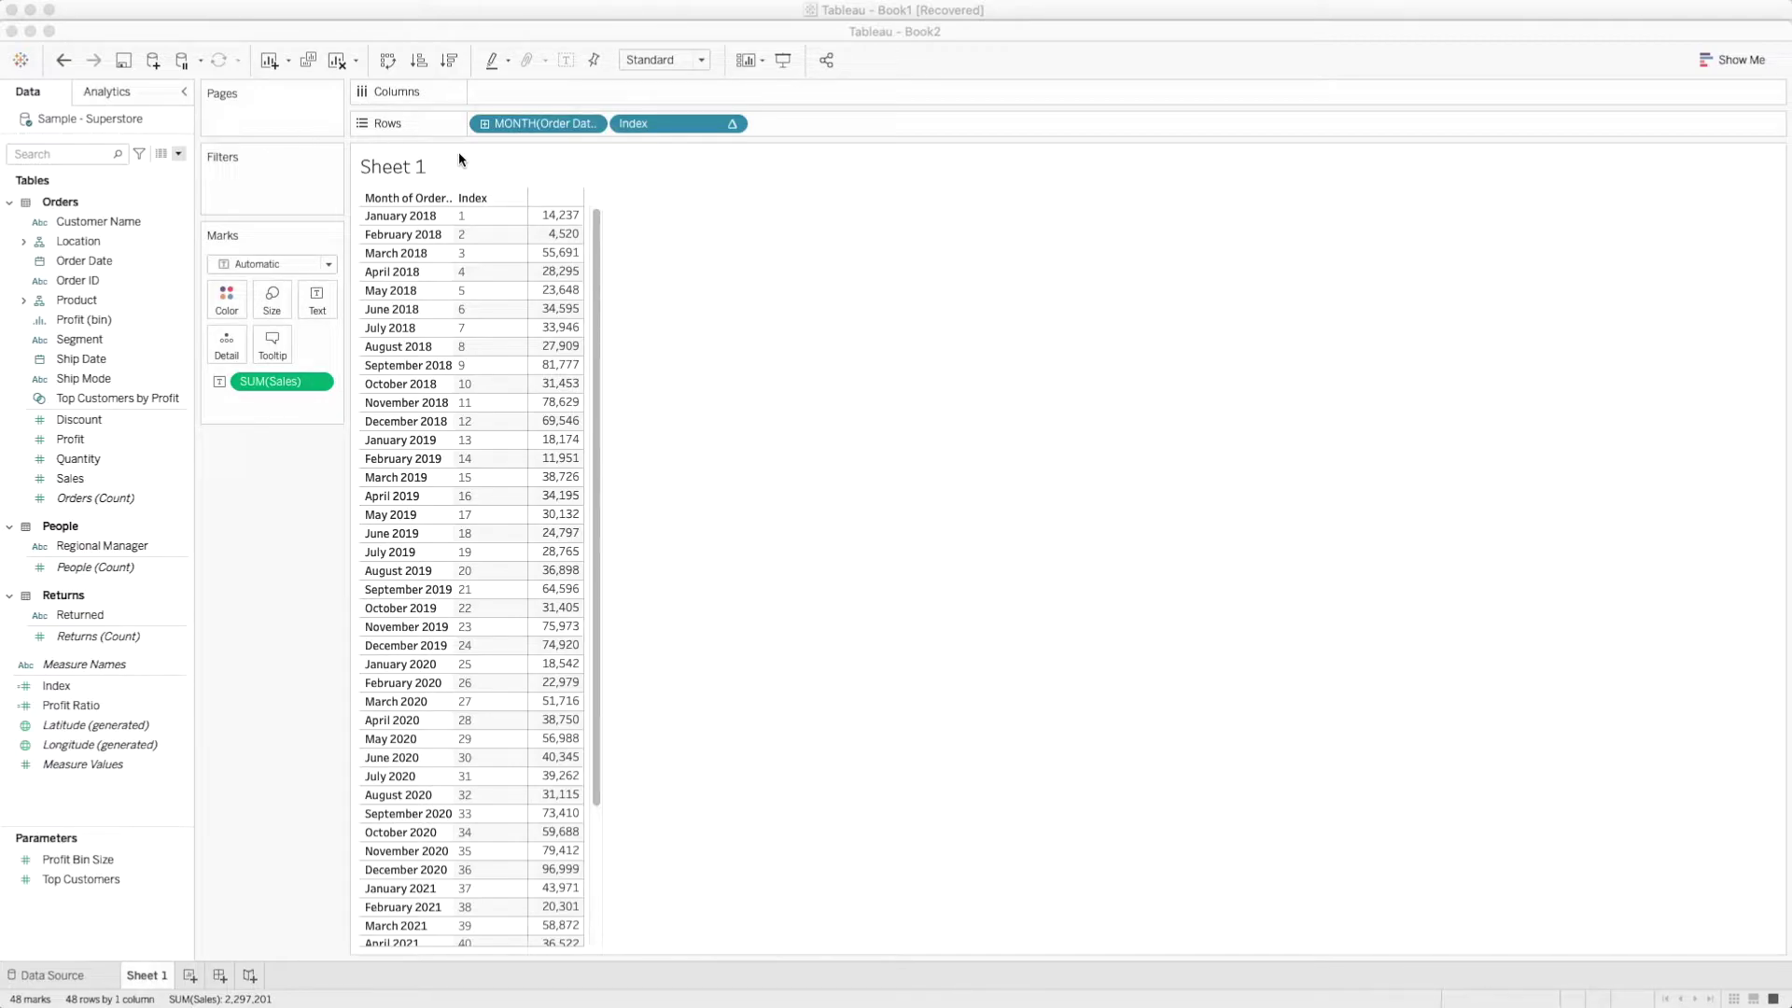
# Create an integer parameter named Inner Radius with a current value of 25000
pyautogui.click(178, 153)
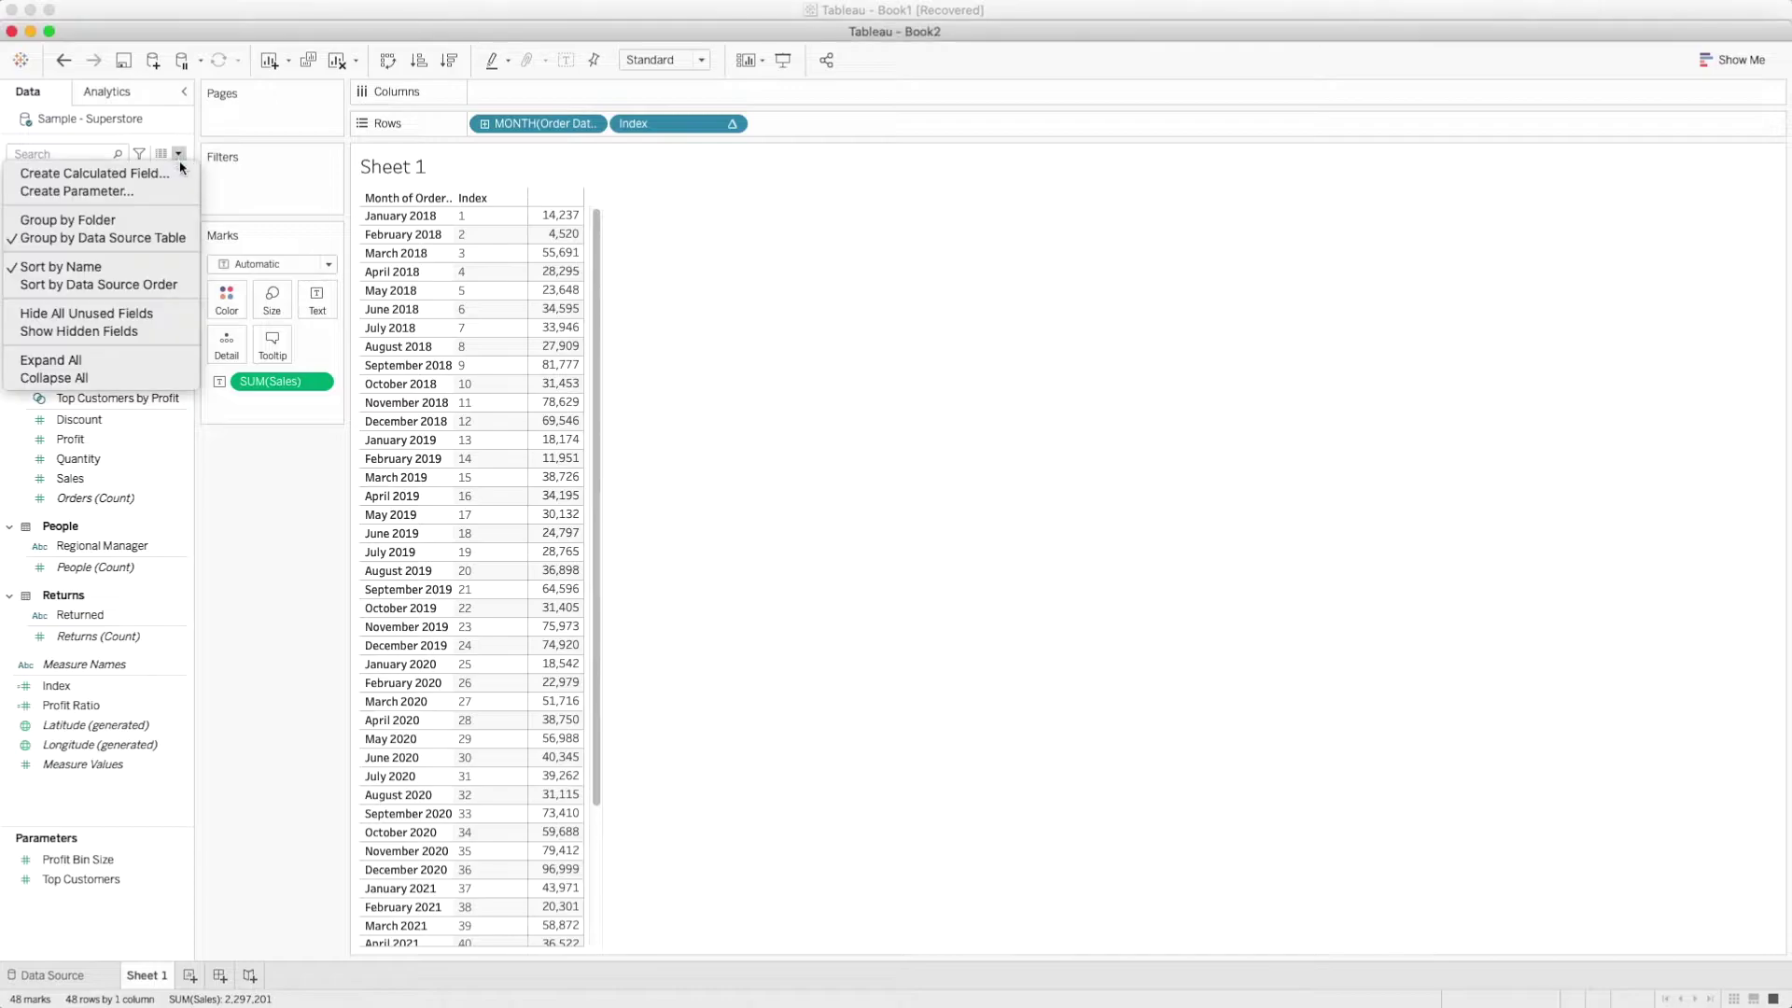
pyautogui.click(154, 192)
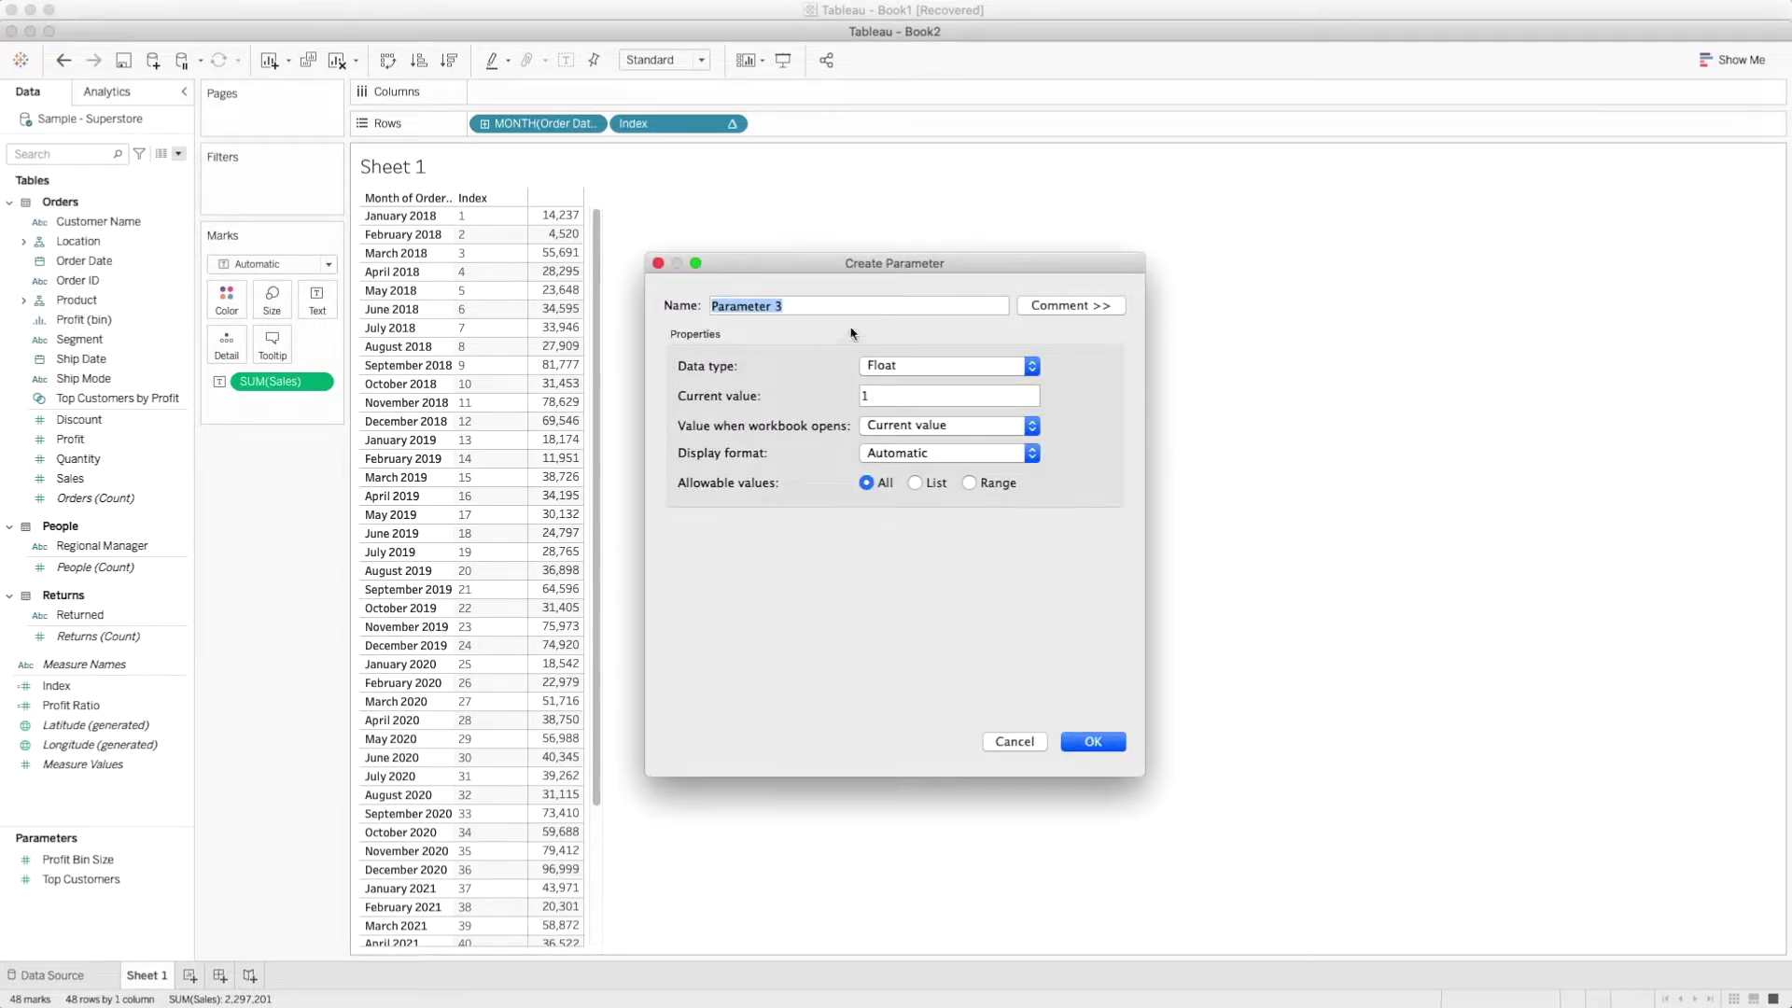
pyautogui.write('Inner Radius')
pyautogui.click(938, 366)
pyautogui.click(905, 392)
pyautogui.click(903, 398)
pyautogui.write('25000')
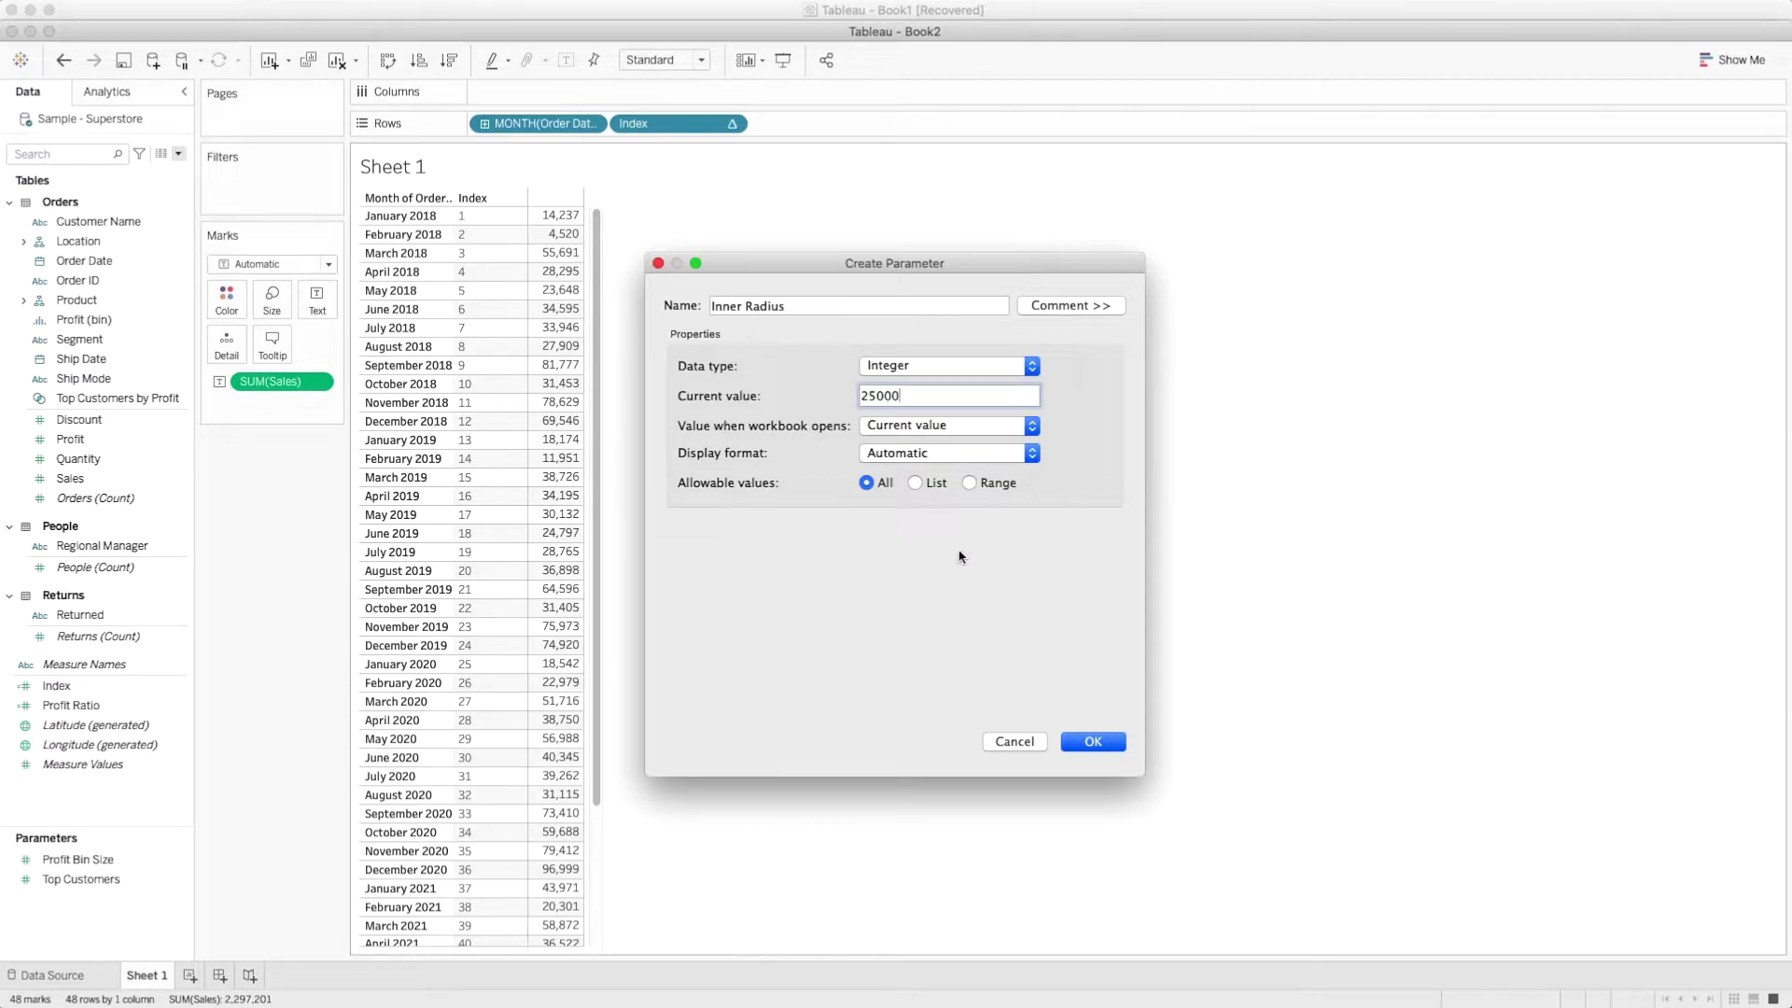
pyautogui.click(1090, 746)
pyautogui.click(1092, 742)
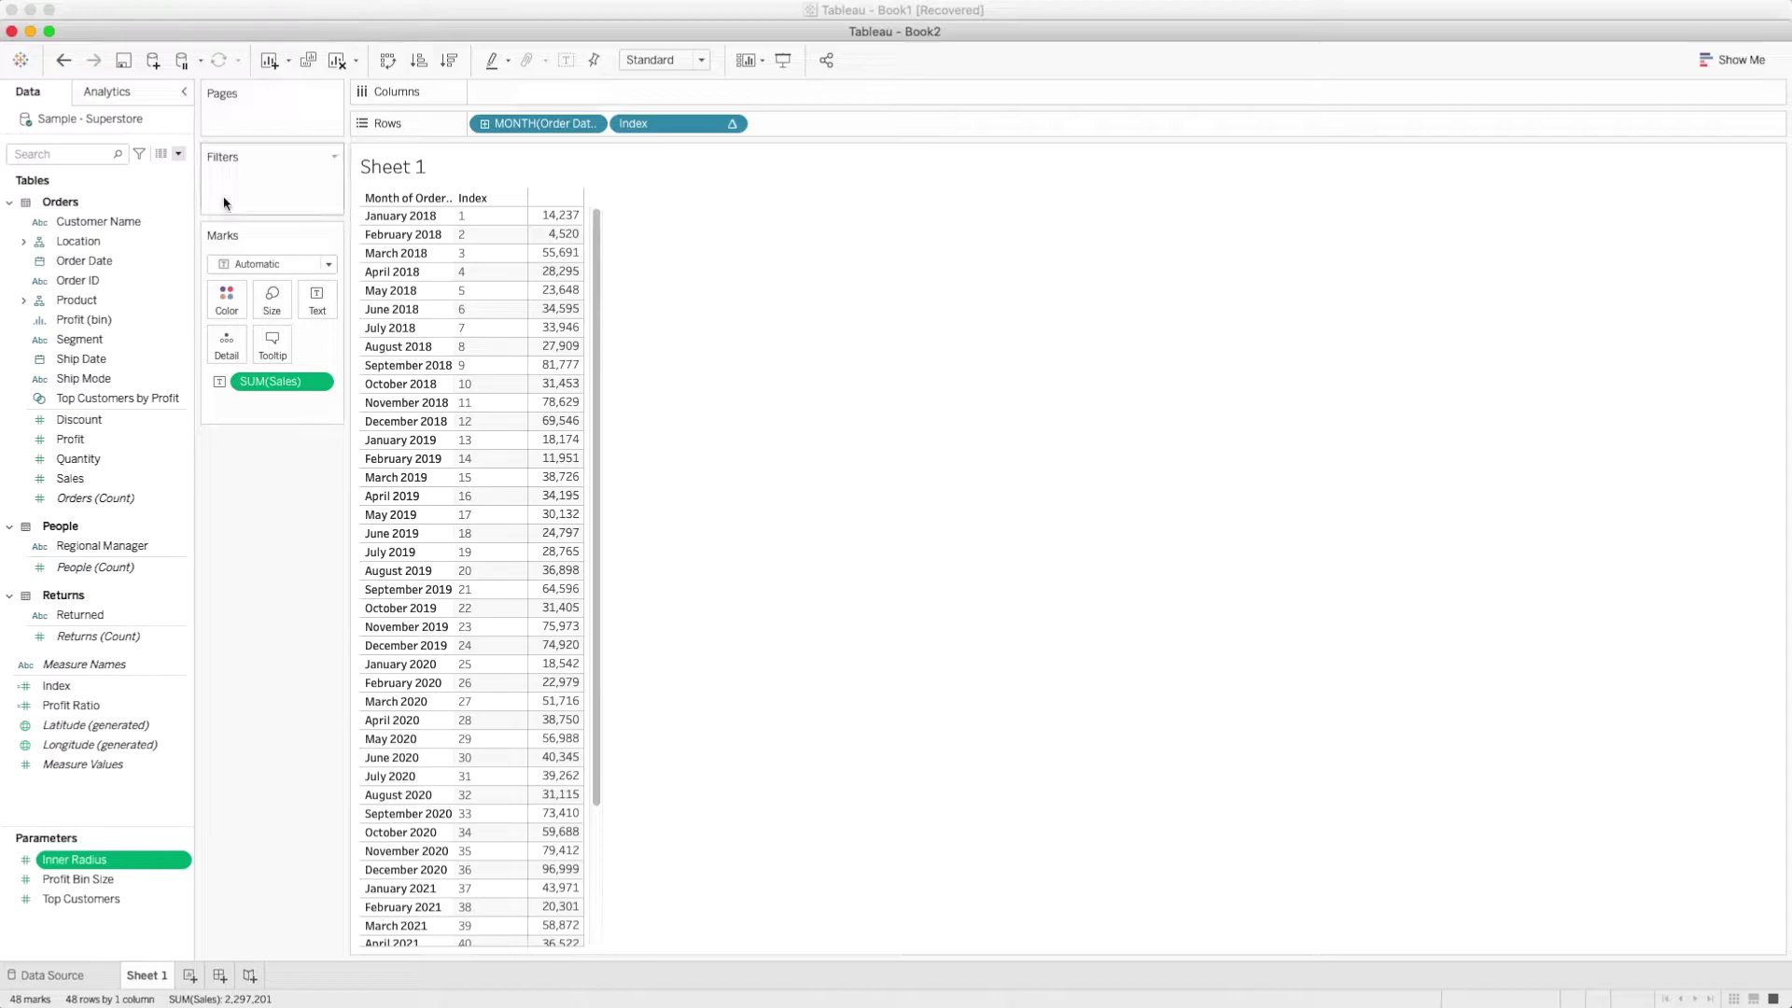
# Create an integer parameter named Full angle with a current value of 360
pyautogui.click(179, 153)
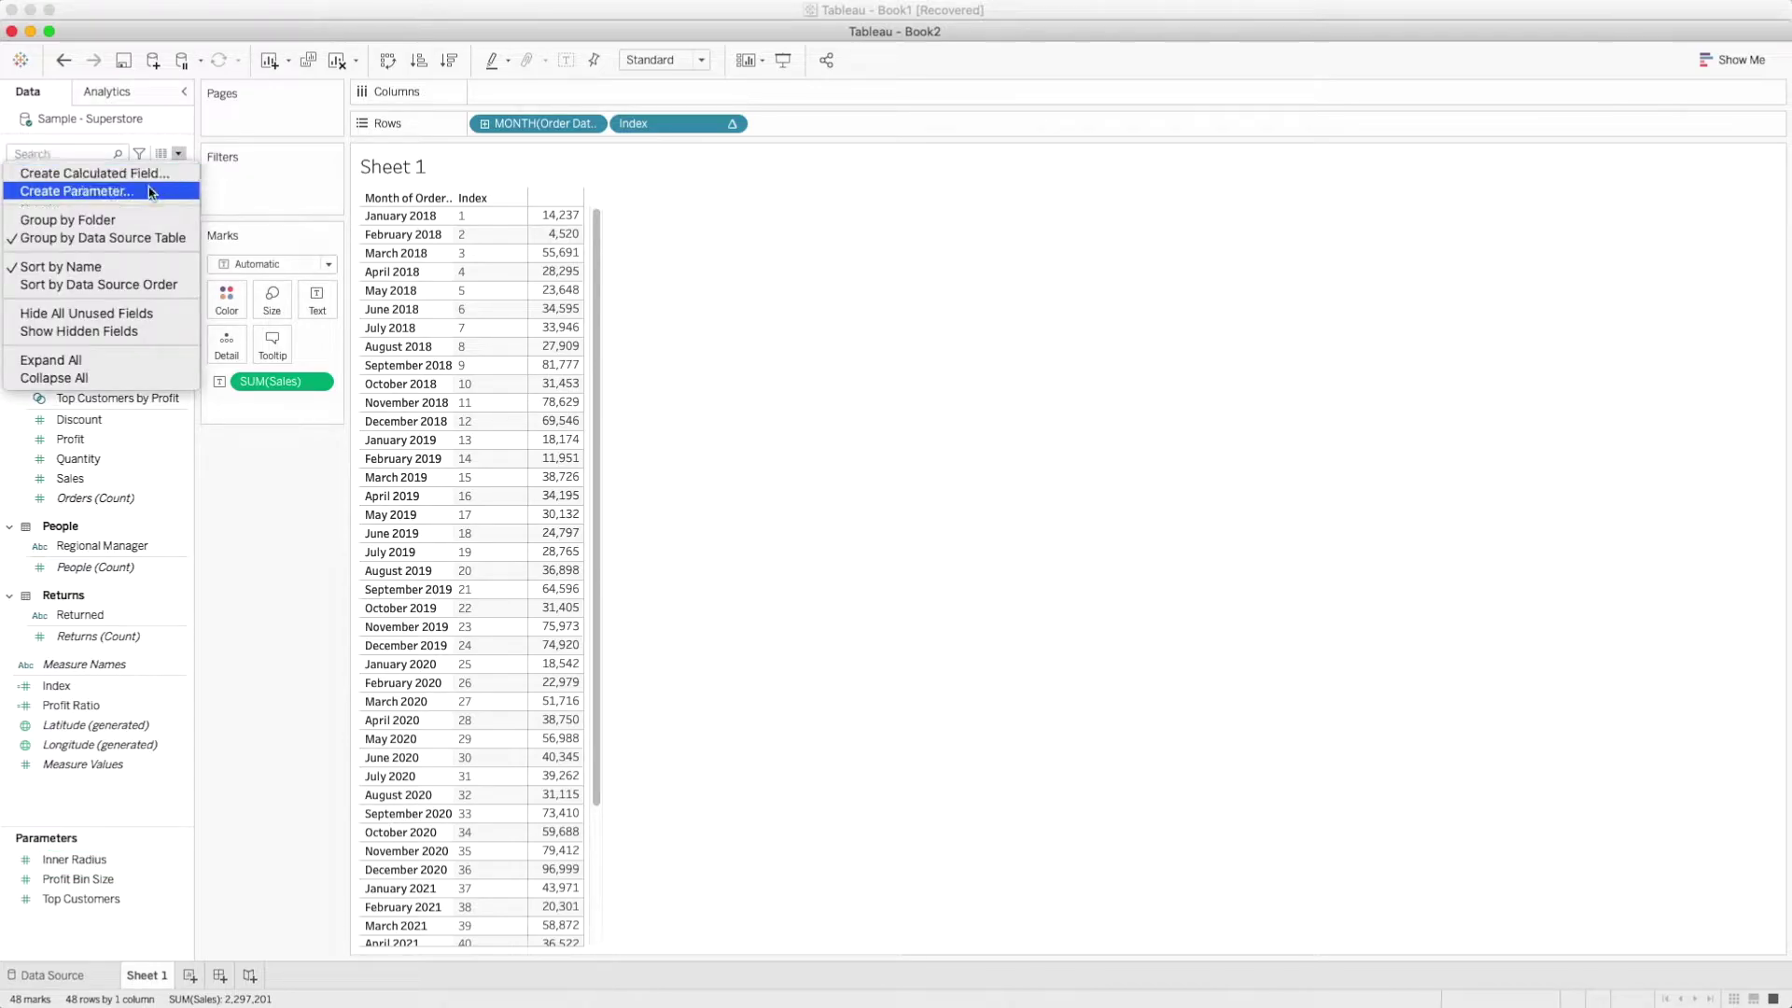
pyautogui.click(76, 191)
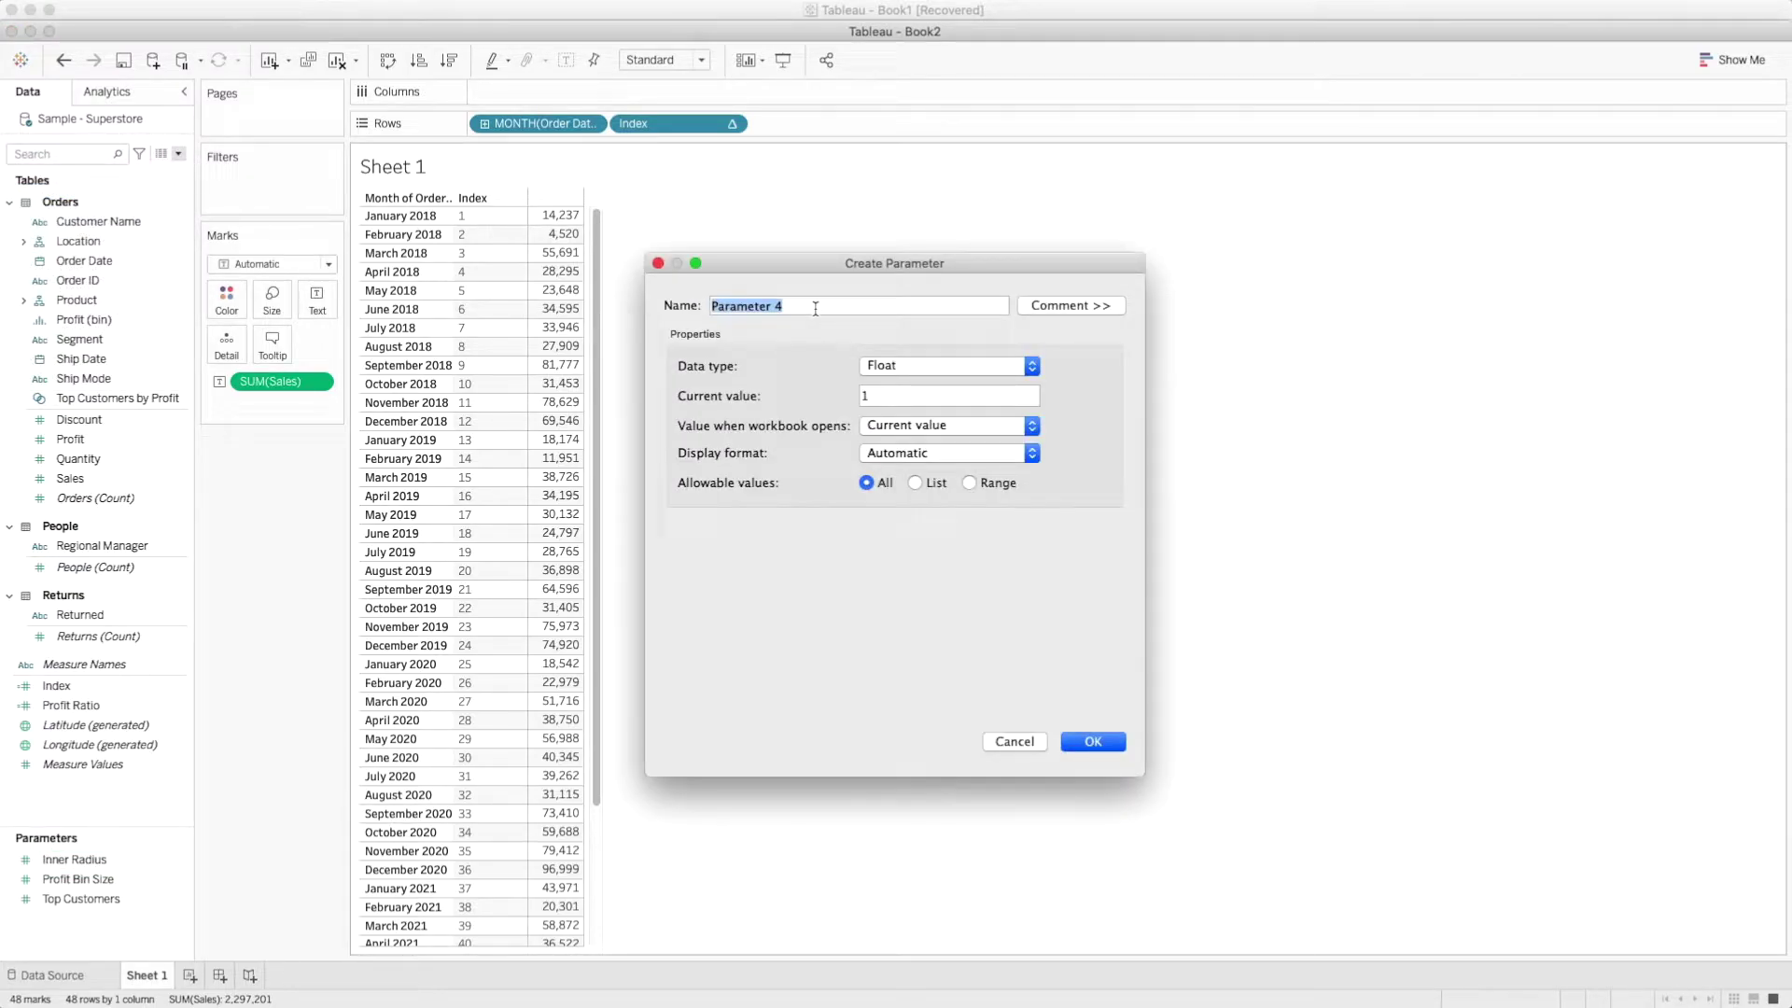
pyautogui.write('Full')
pyautogui.write('angle')
pyautogui.click(930, 368)
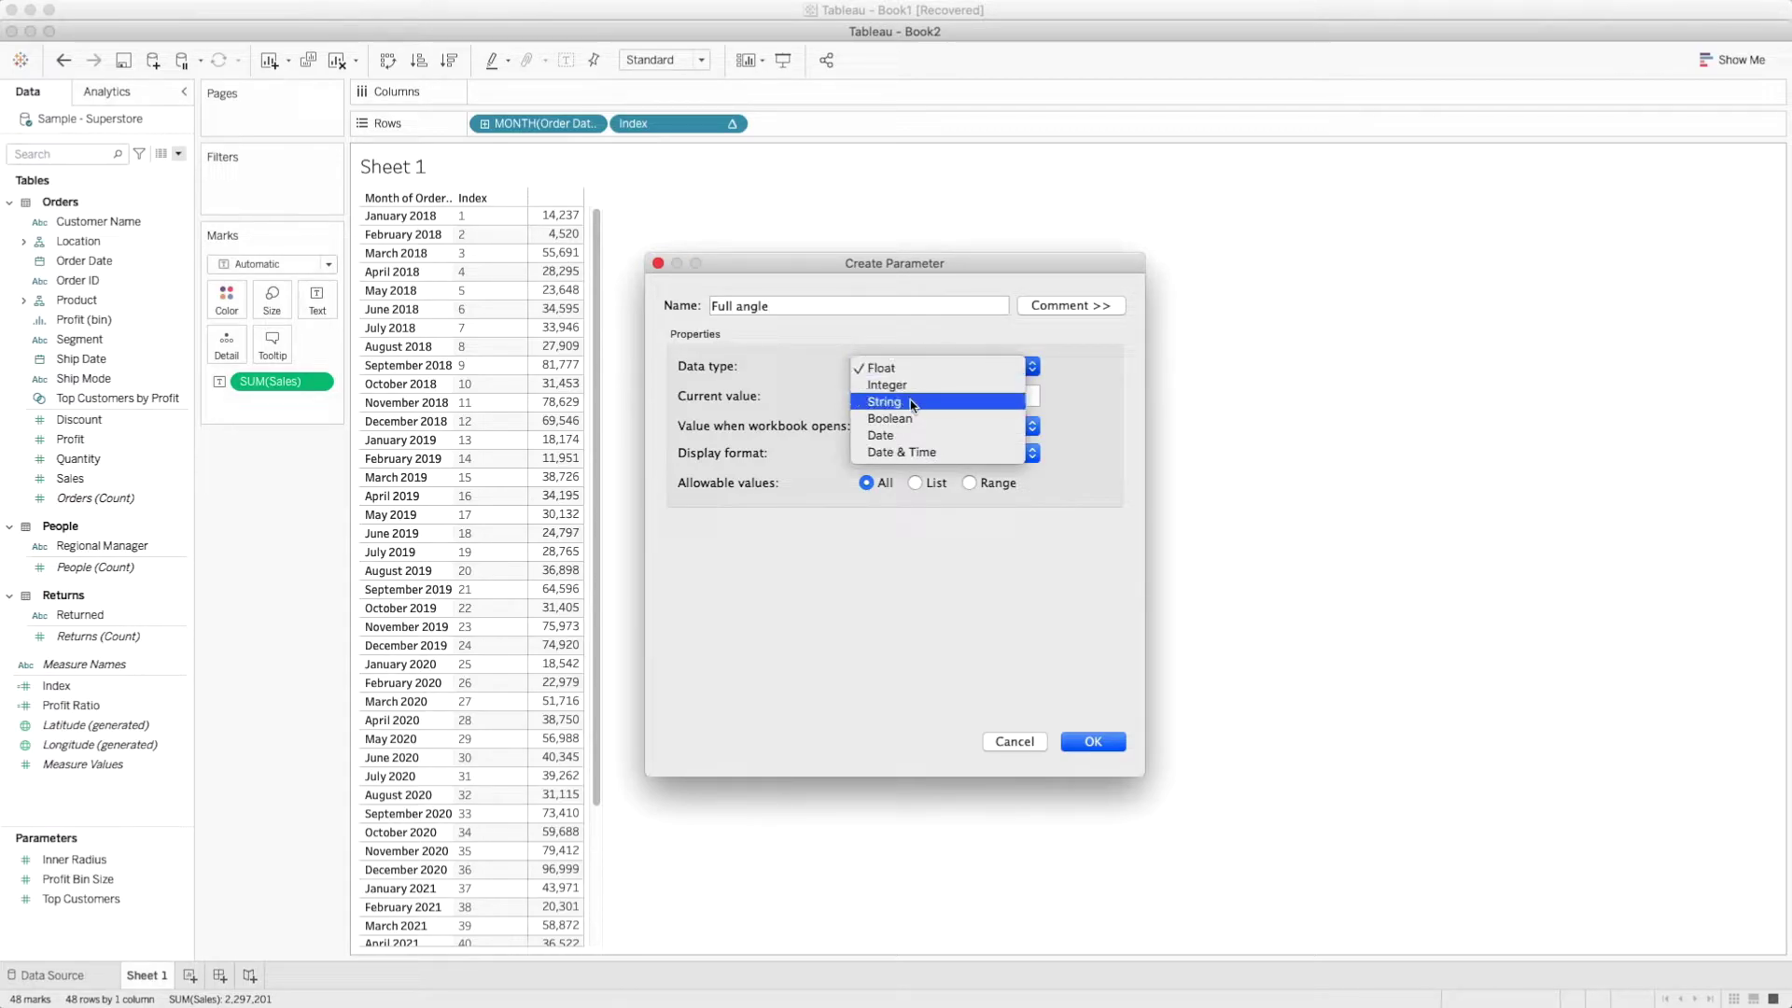
pyautogui.click(920, 386)
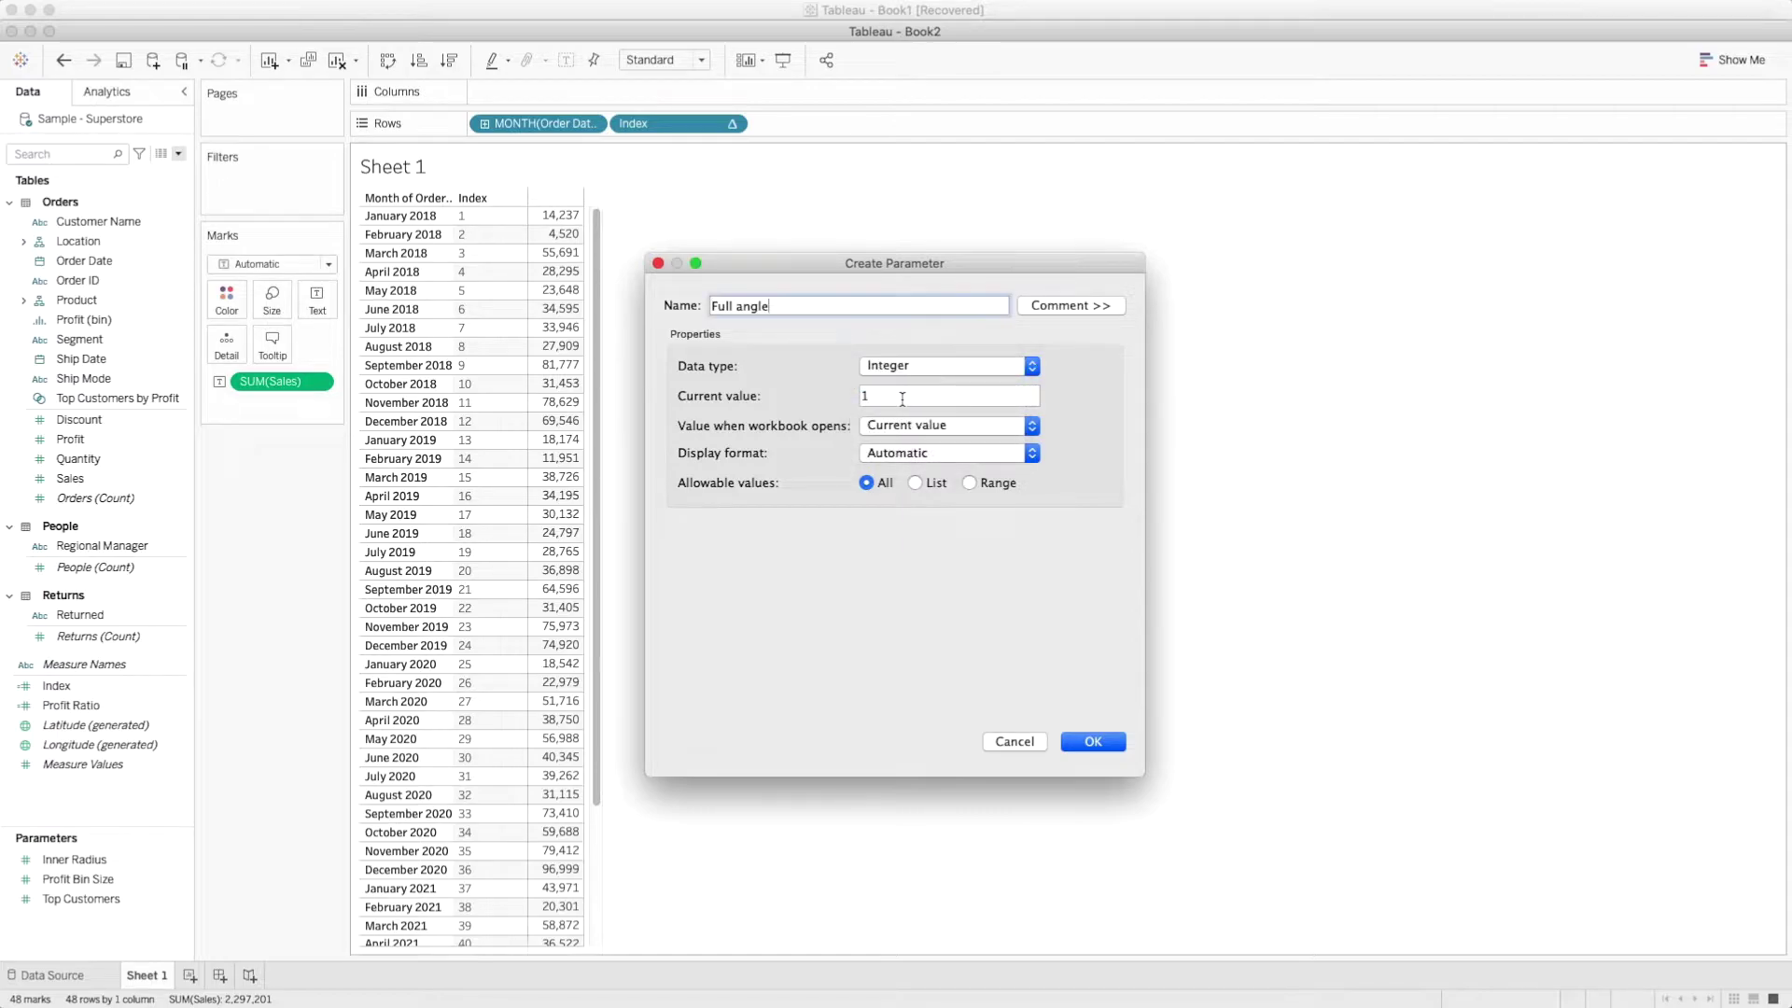
pyautogui.press('Tab')
pyautogui.write('360')
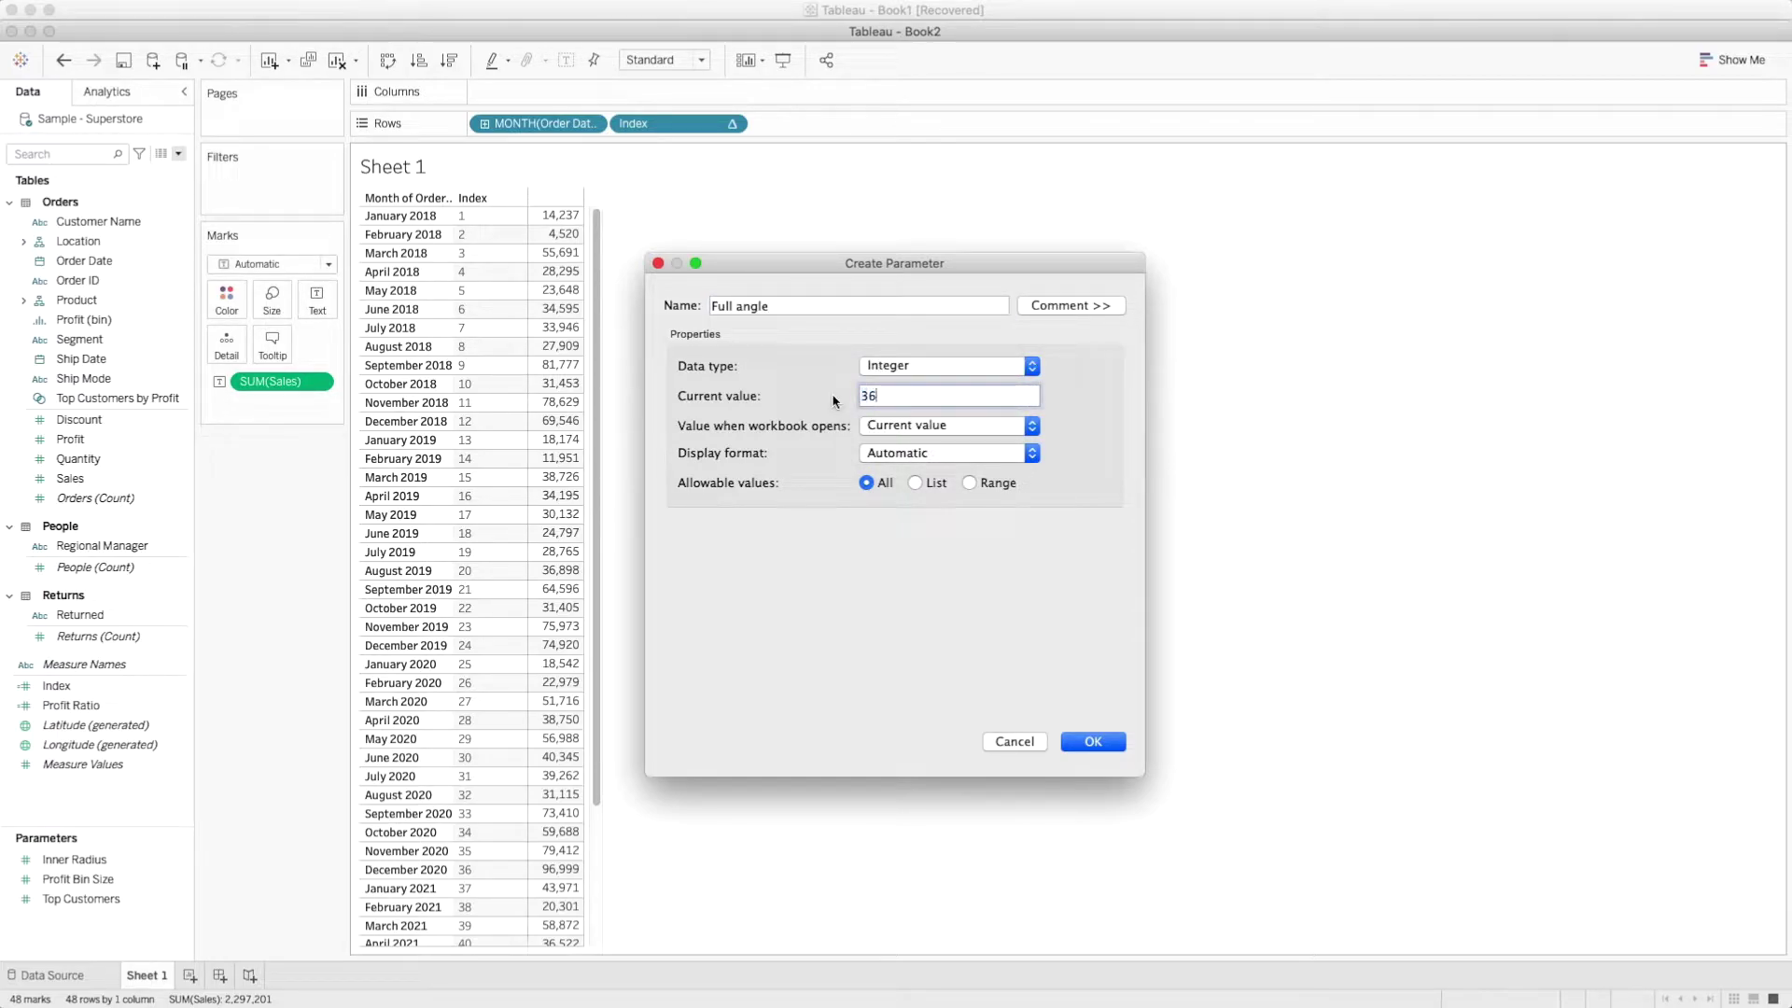
pyautogui.click(1087, 740)
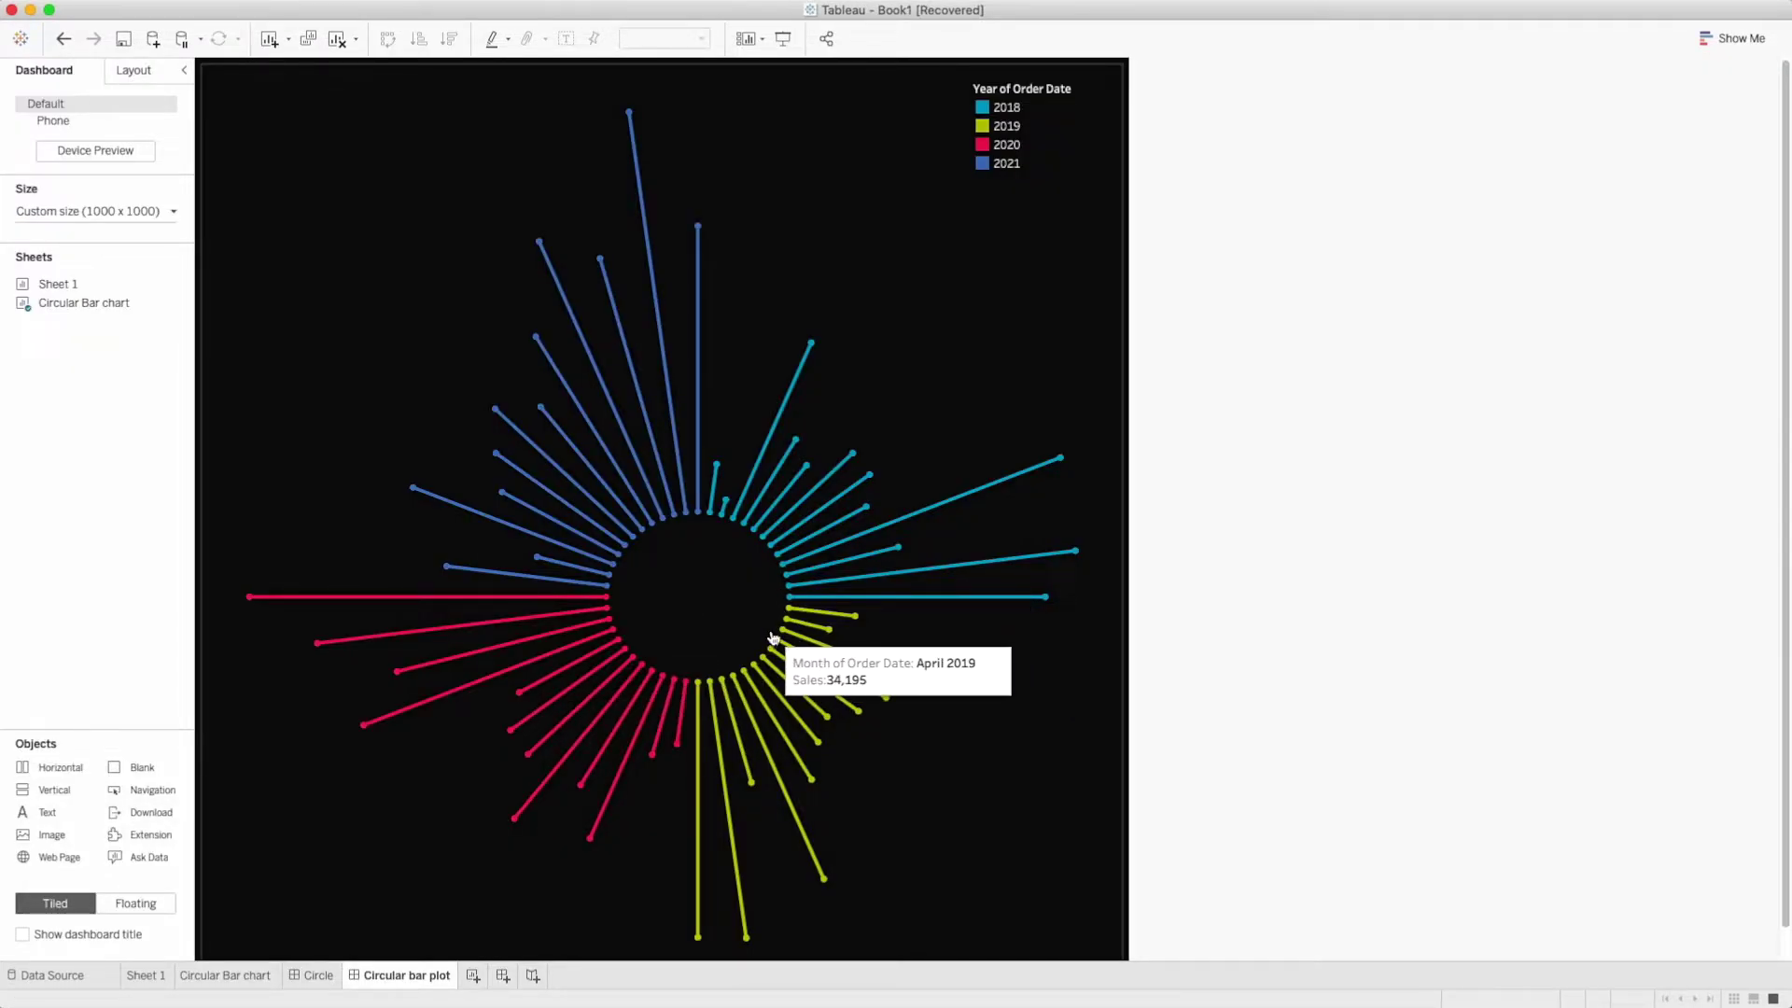
pyautogui.scroll(-1, 642, 565)
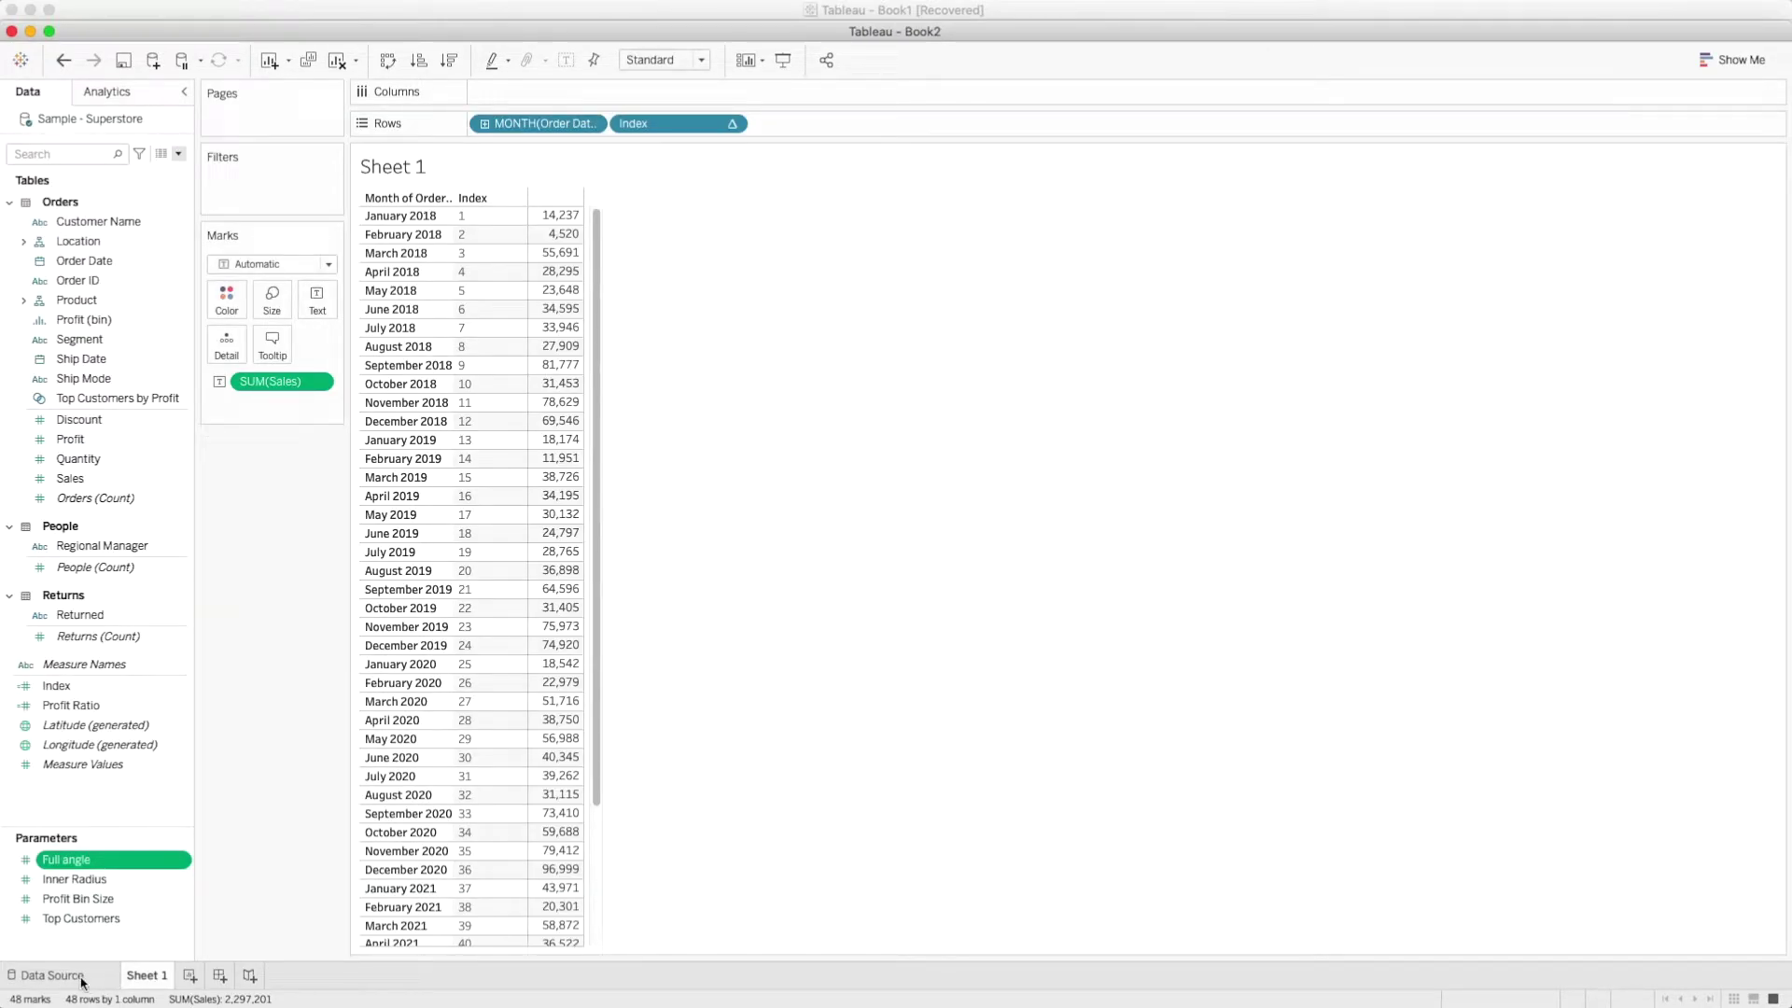
# Remove the People and Returns tables from the data source, union the Orders table with a second copy of itself, and return to Sheet 1
pyautogui.click(53, 975)
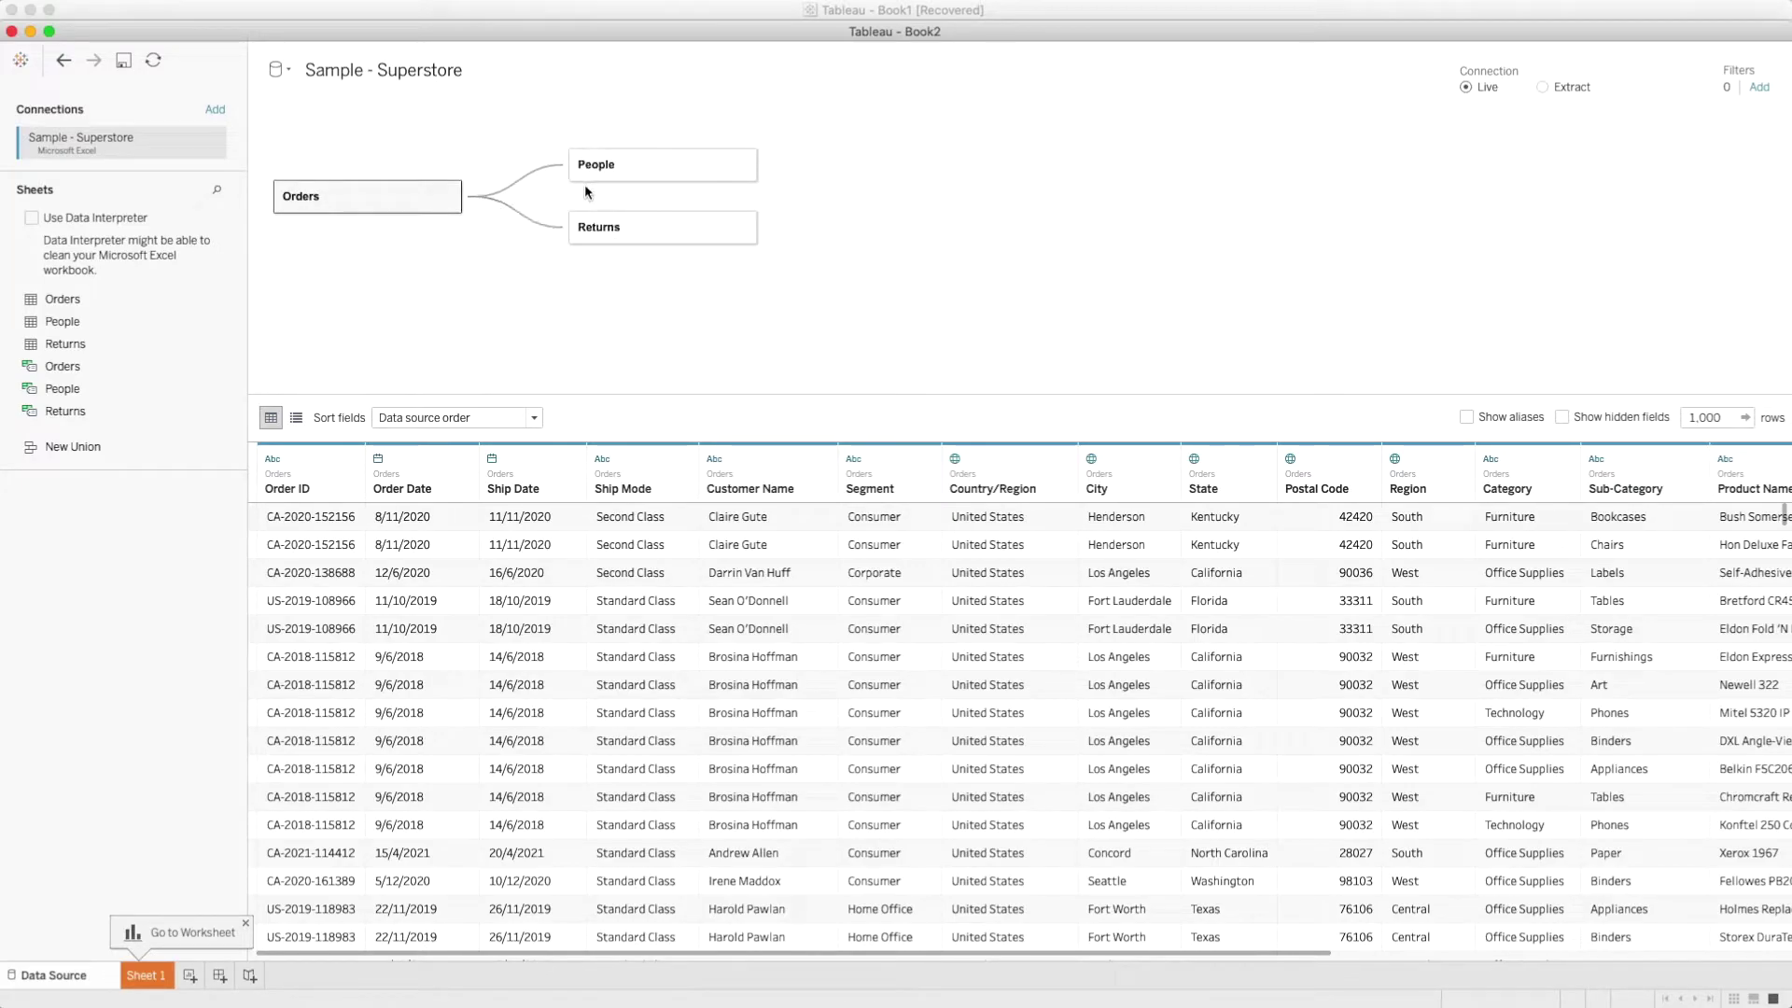
pyautogui.click(742, 165)
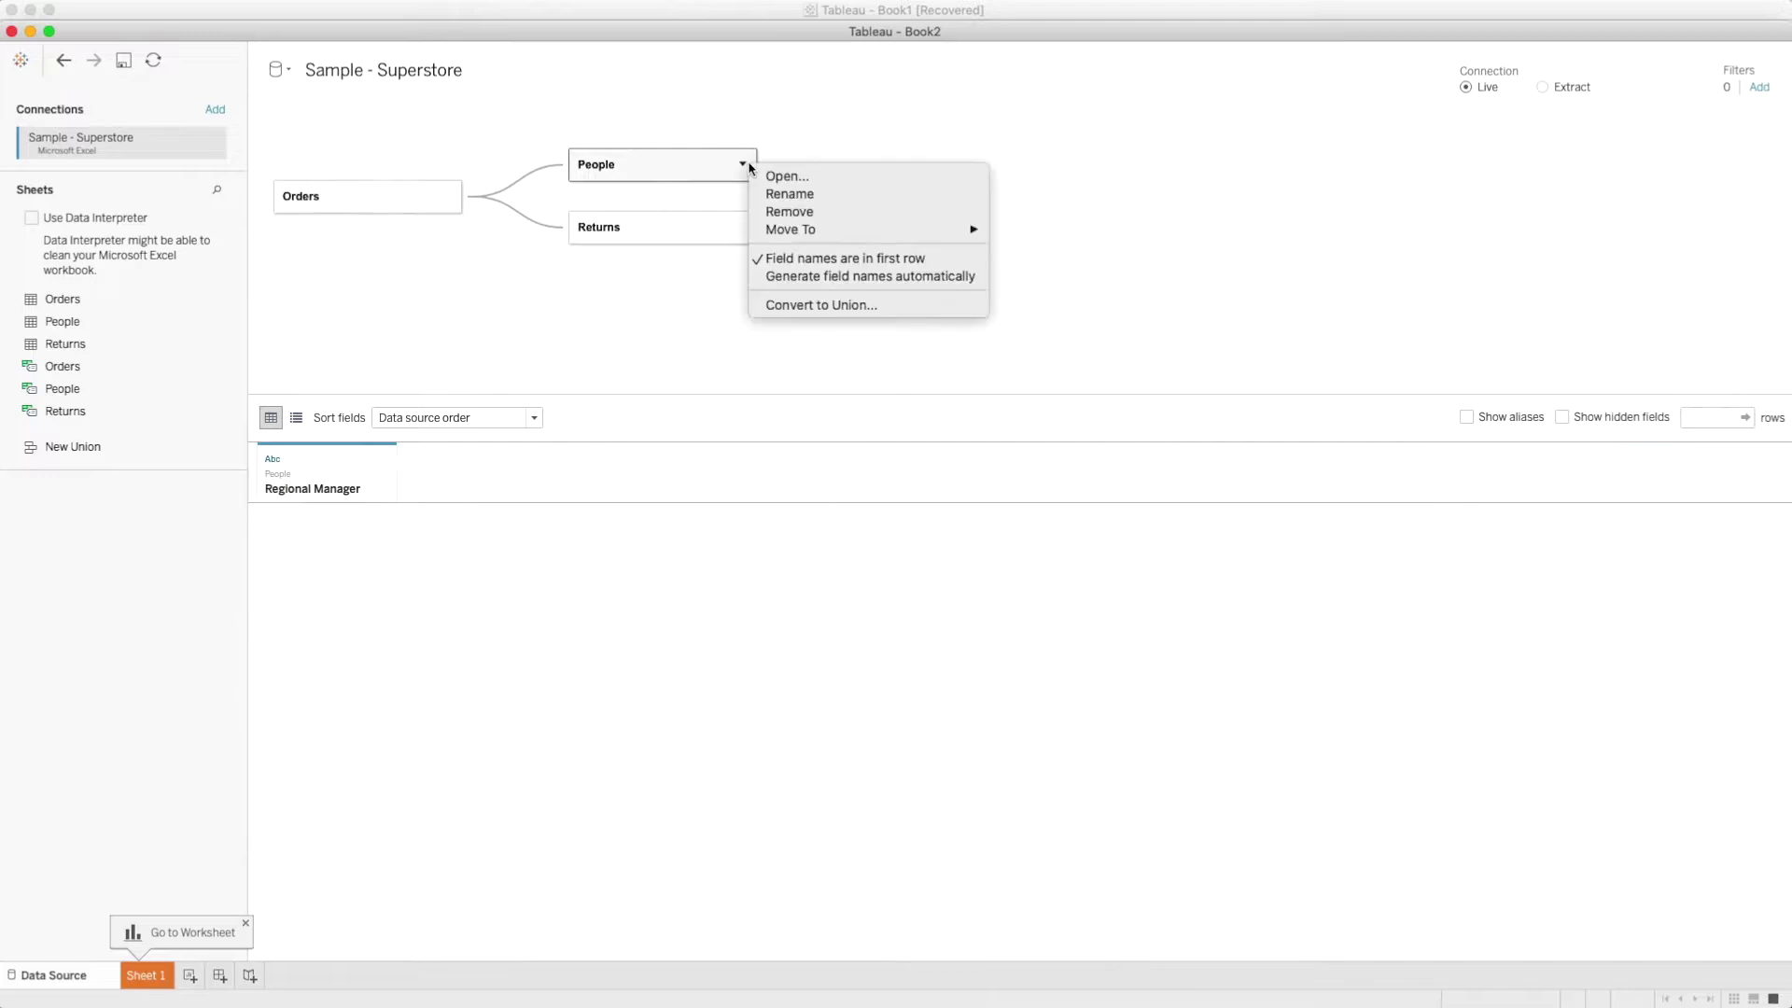
pyautogui.click(793, 213)
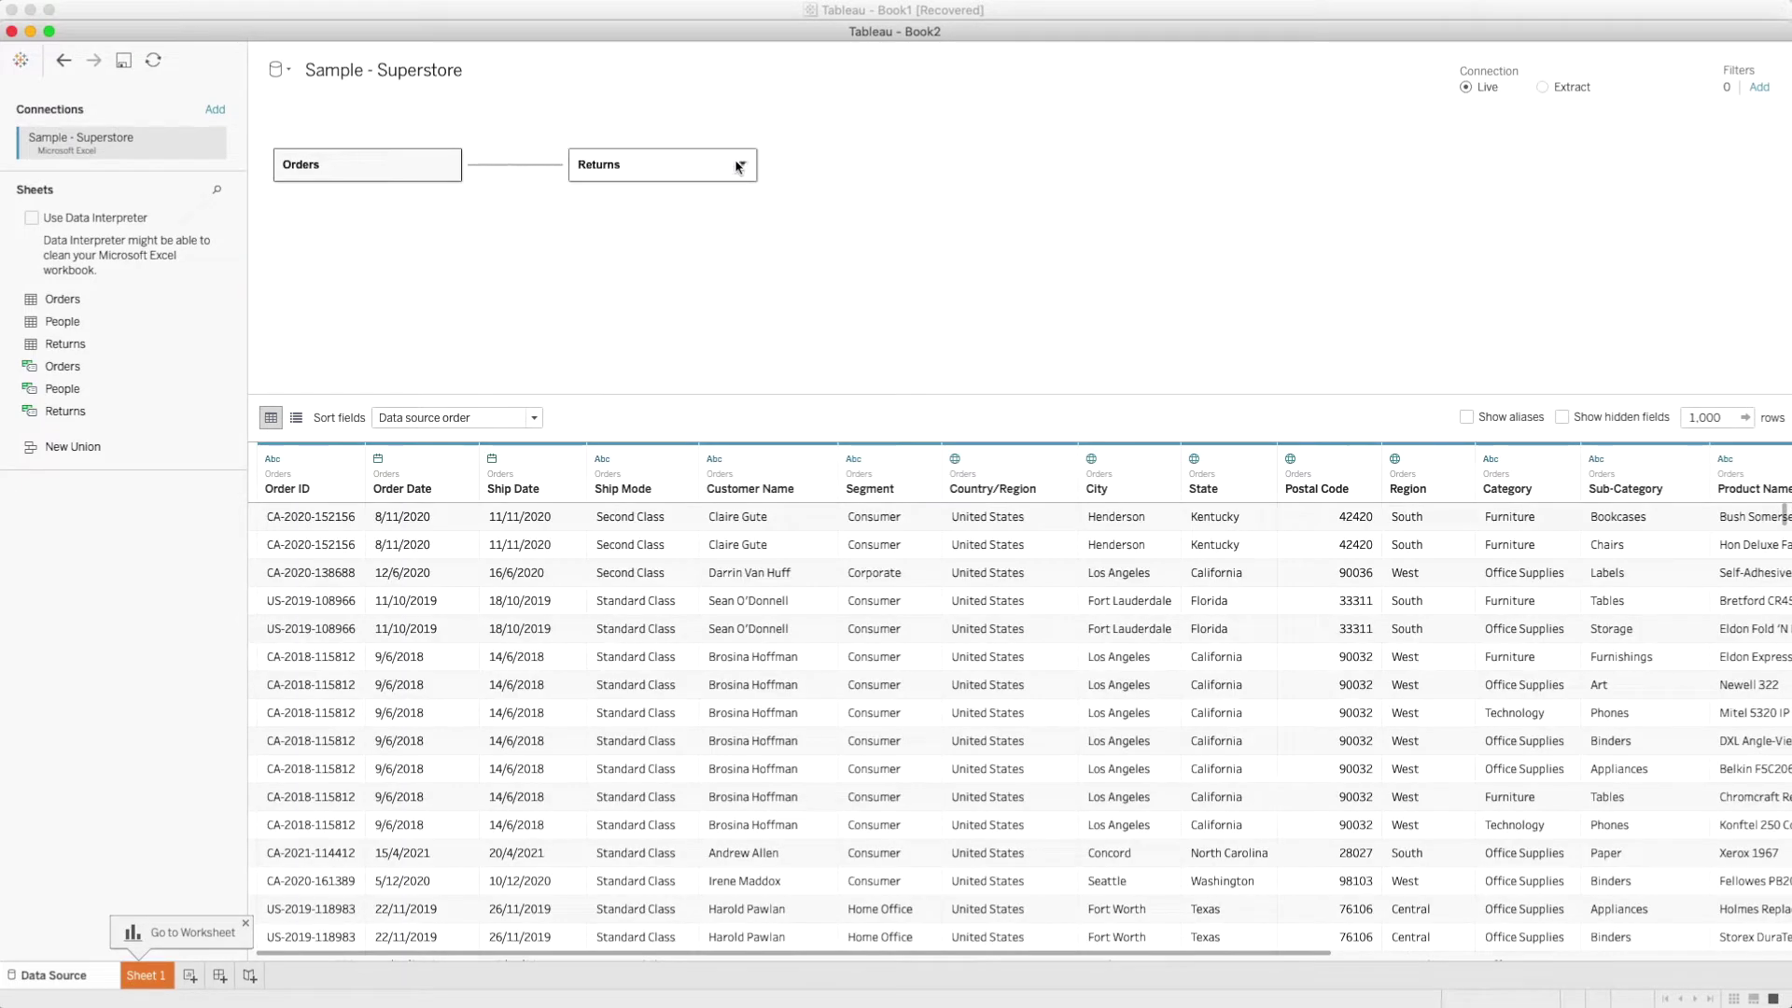
pyautogui.click(743, 164)
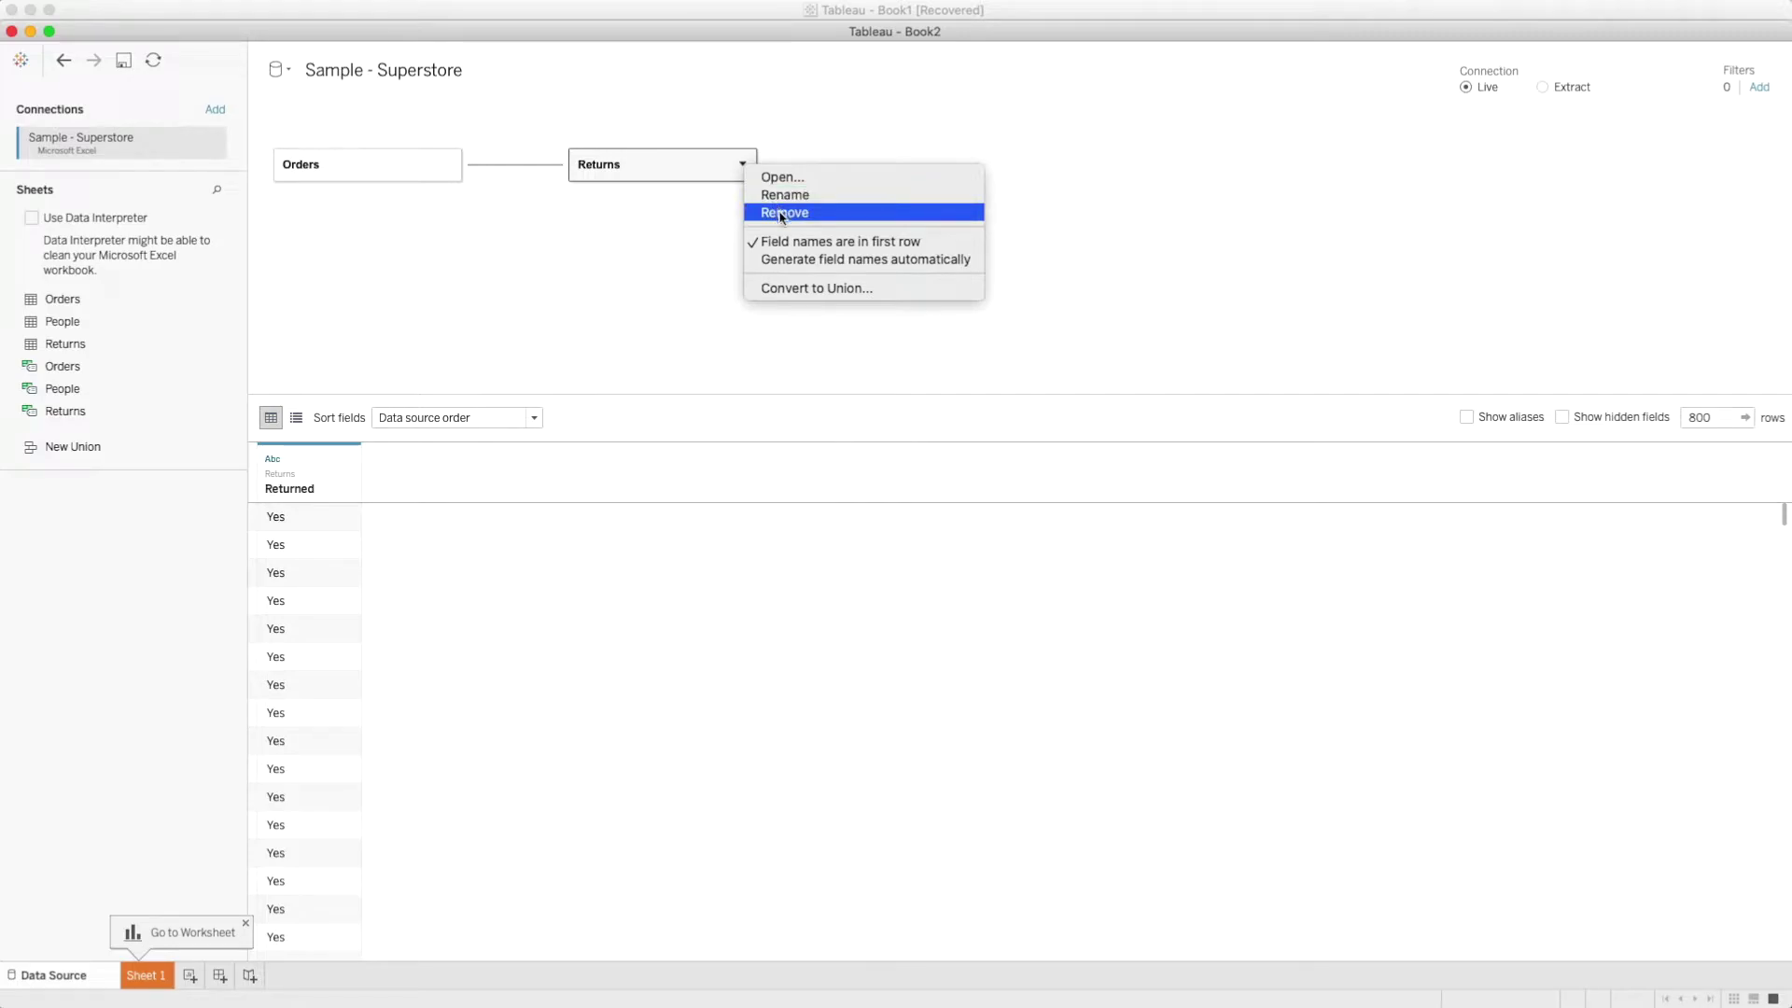
pyautogui.click(780, 213)
pyautogui.moveTo(64, 299); pyautogui.dragTo(322, 187)
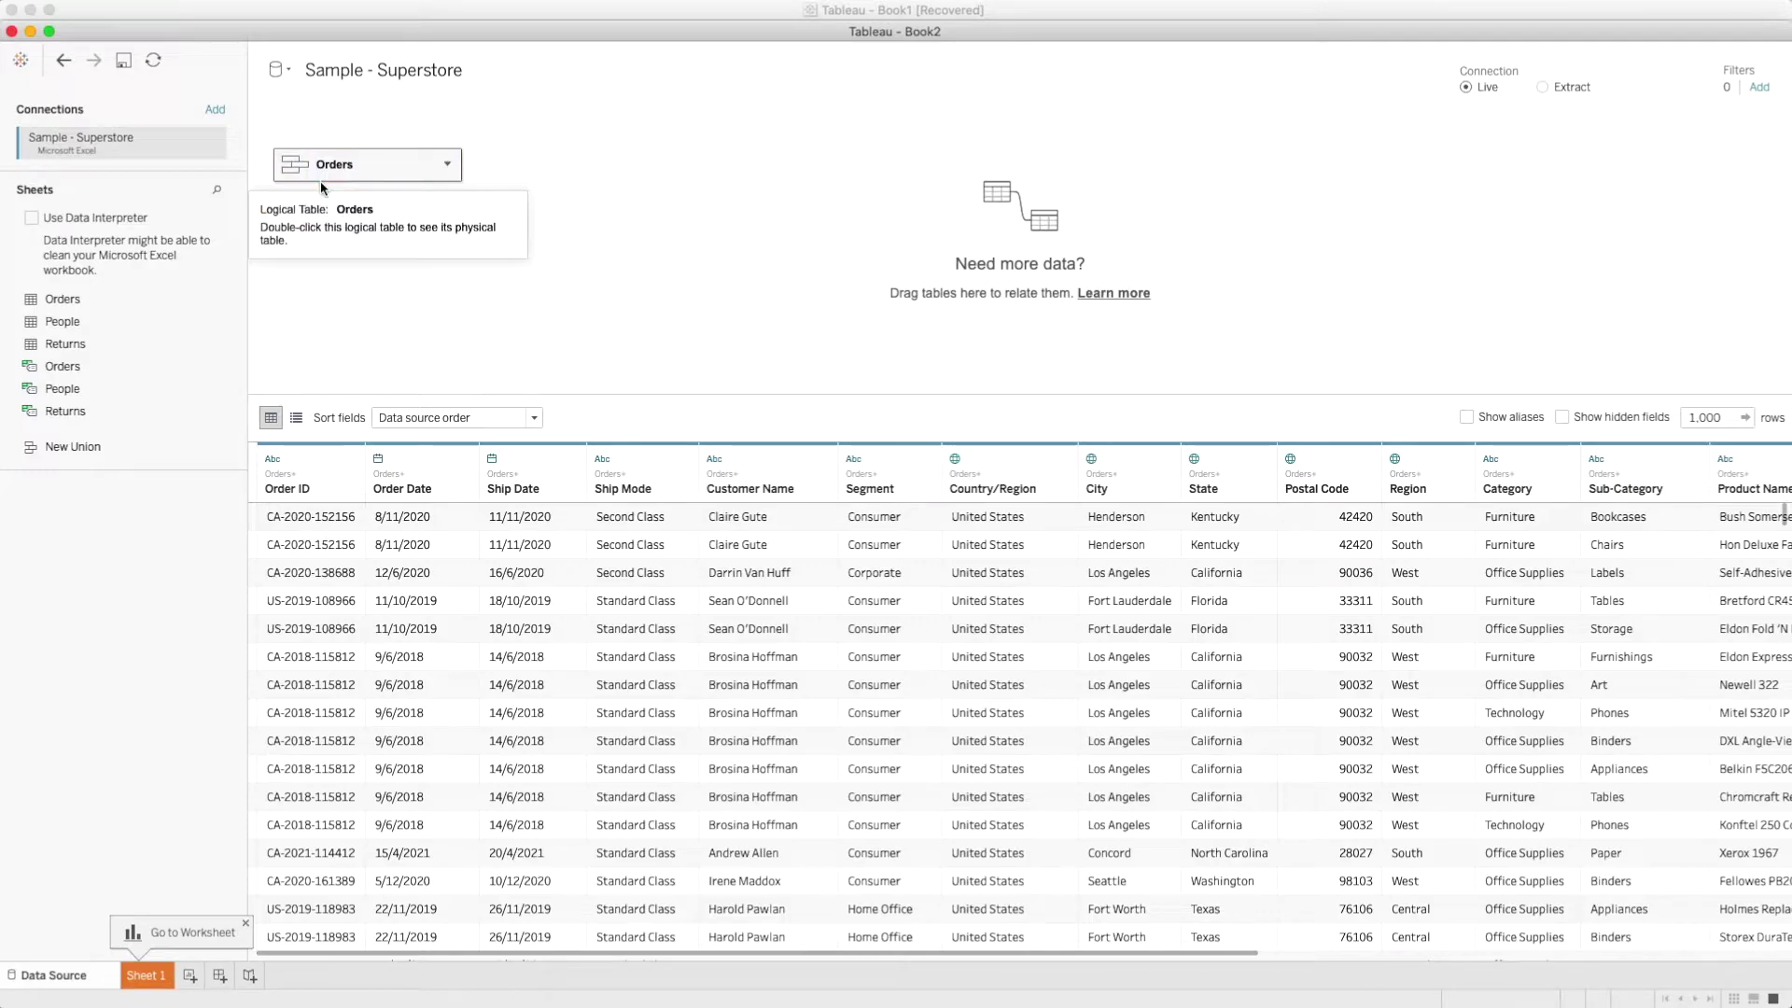
pyautogui.click(155, 975)
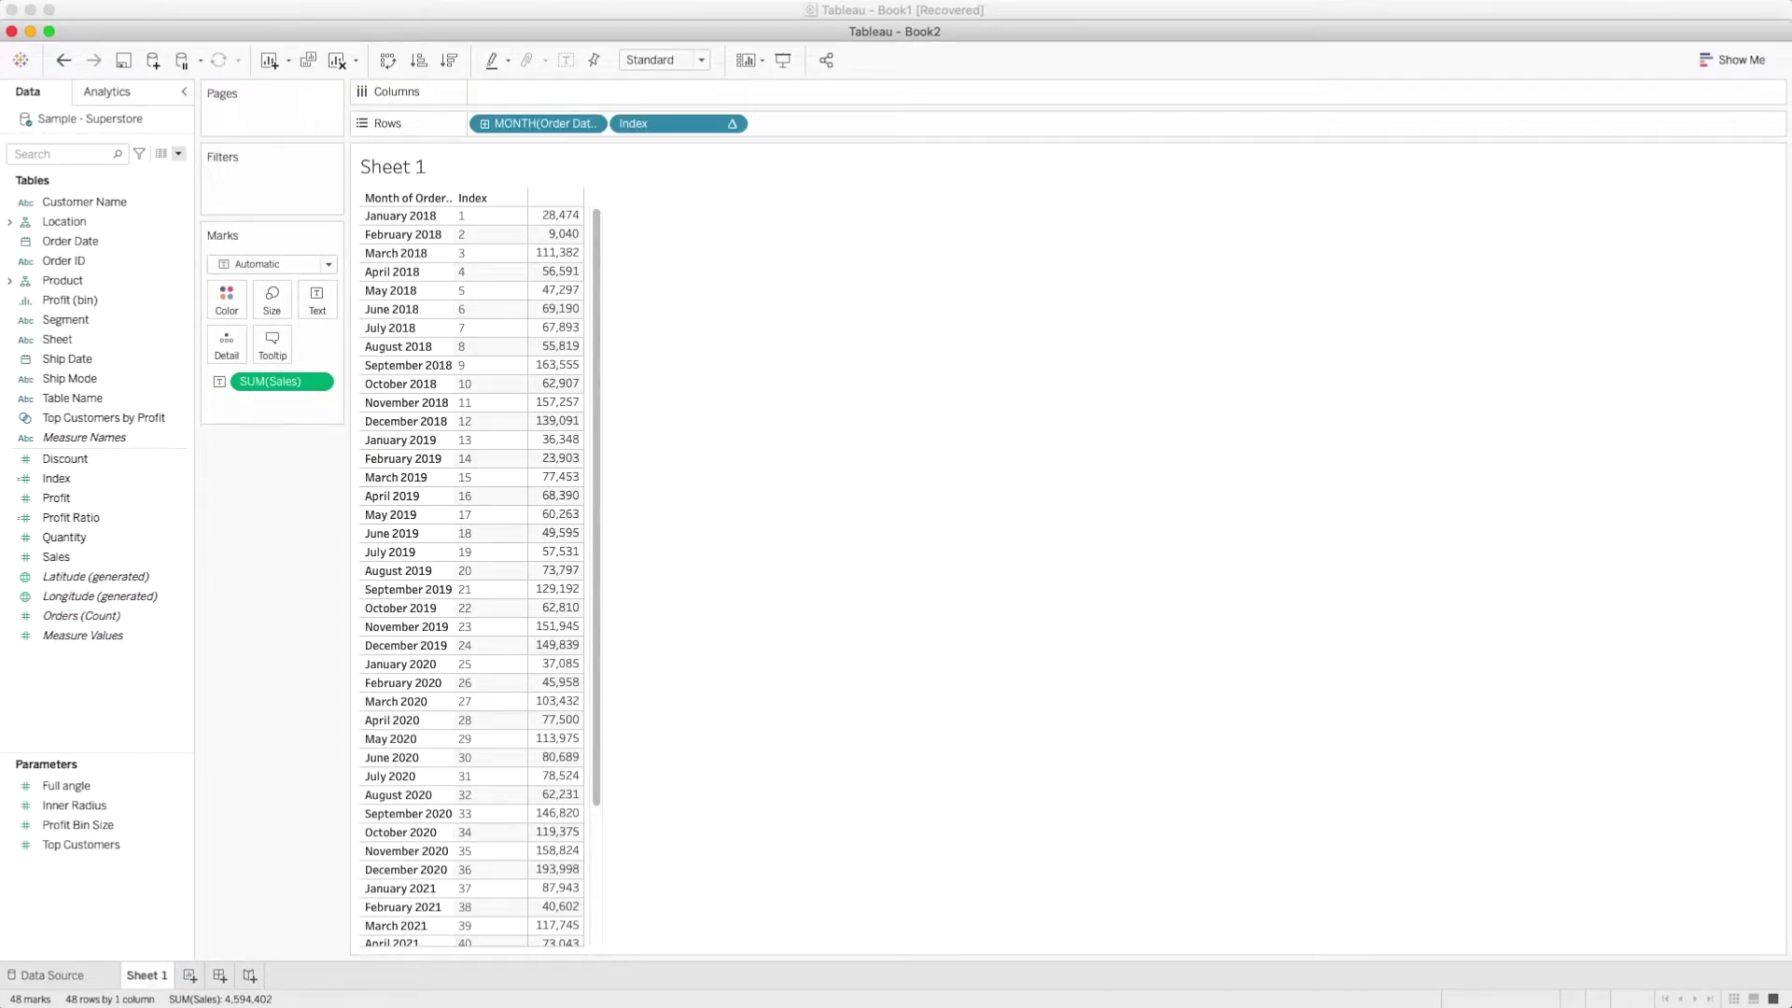
pyautogui.click(178, 154)
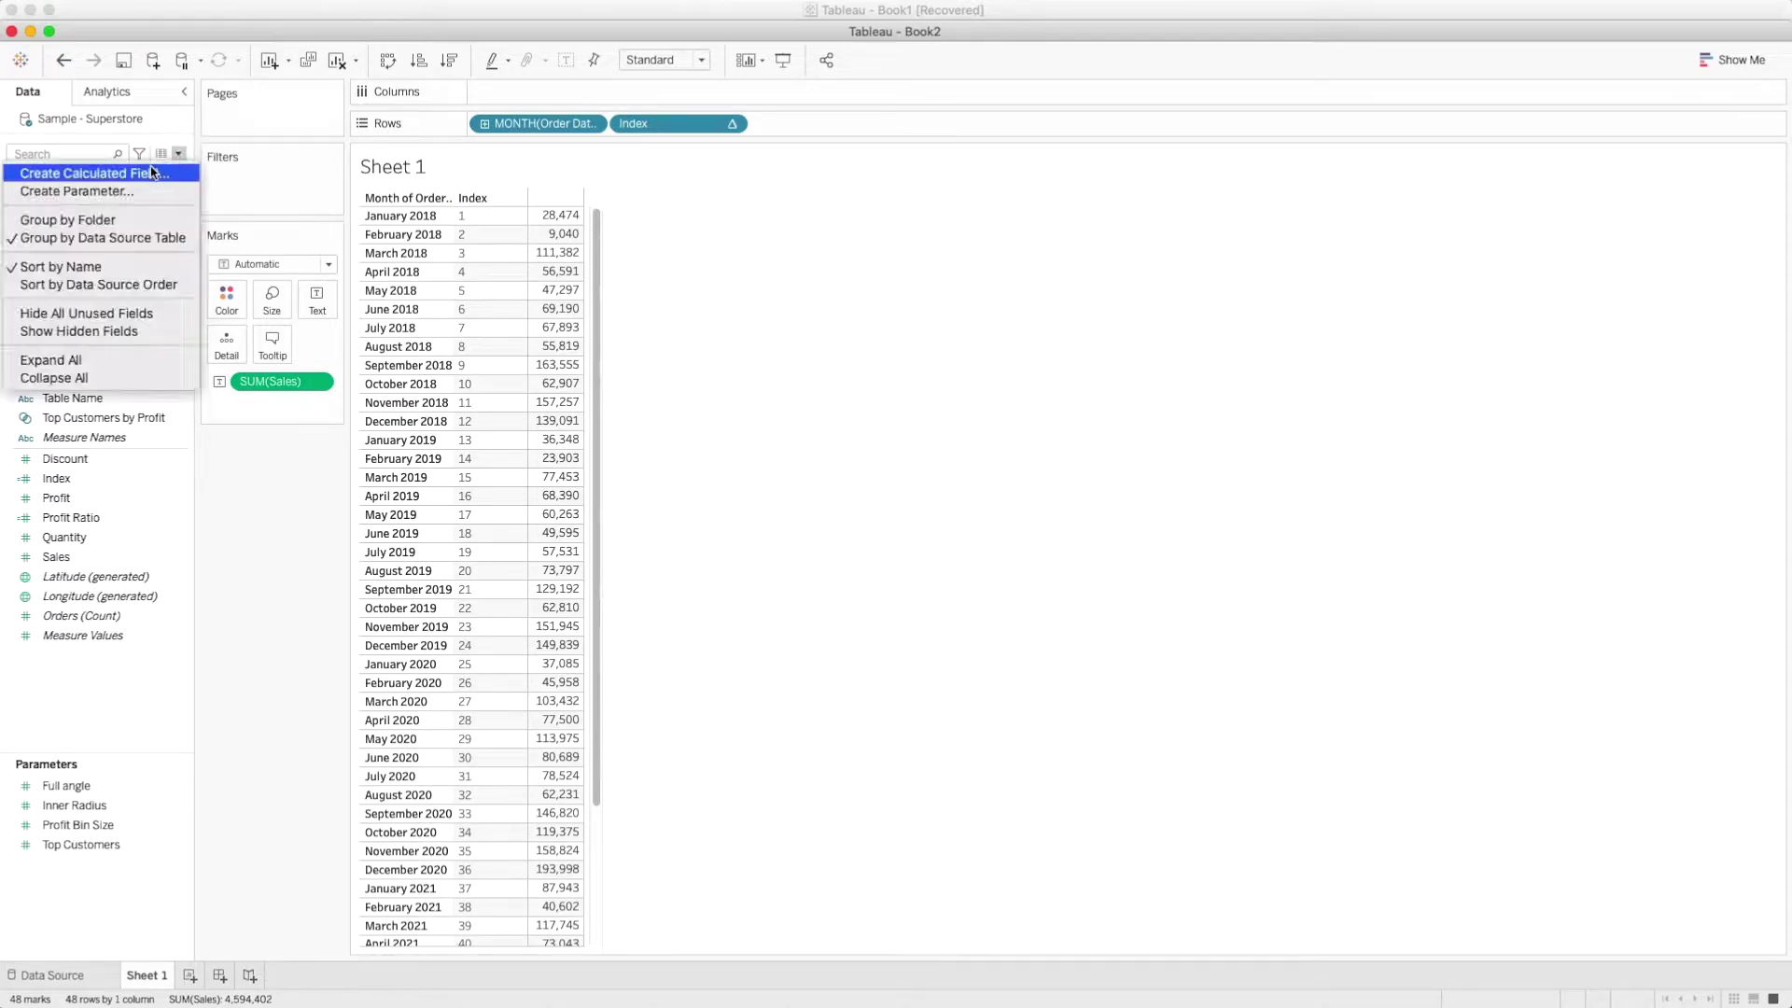
pyautogui.click(154, 173)
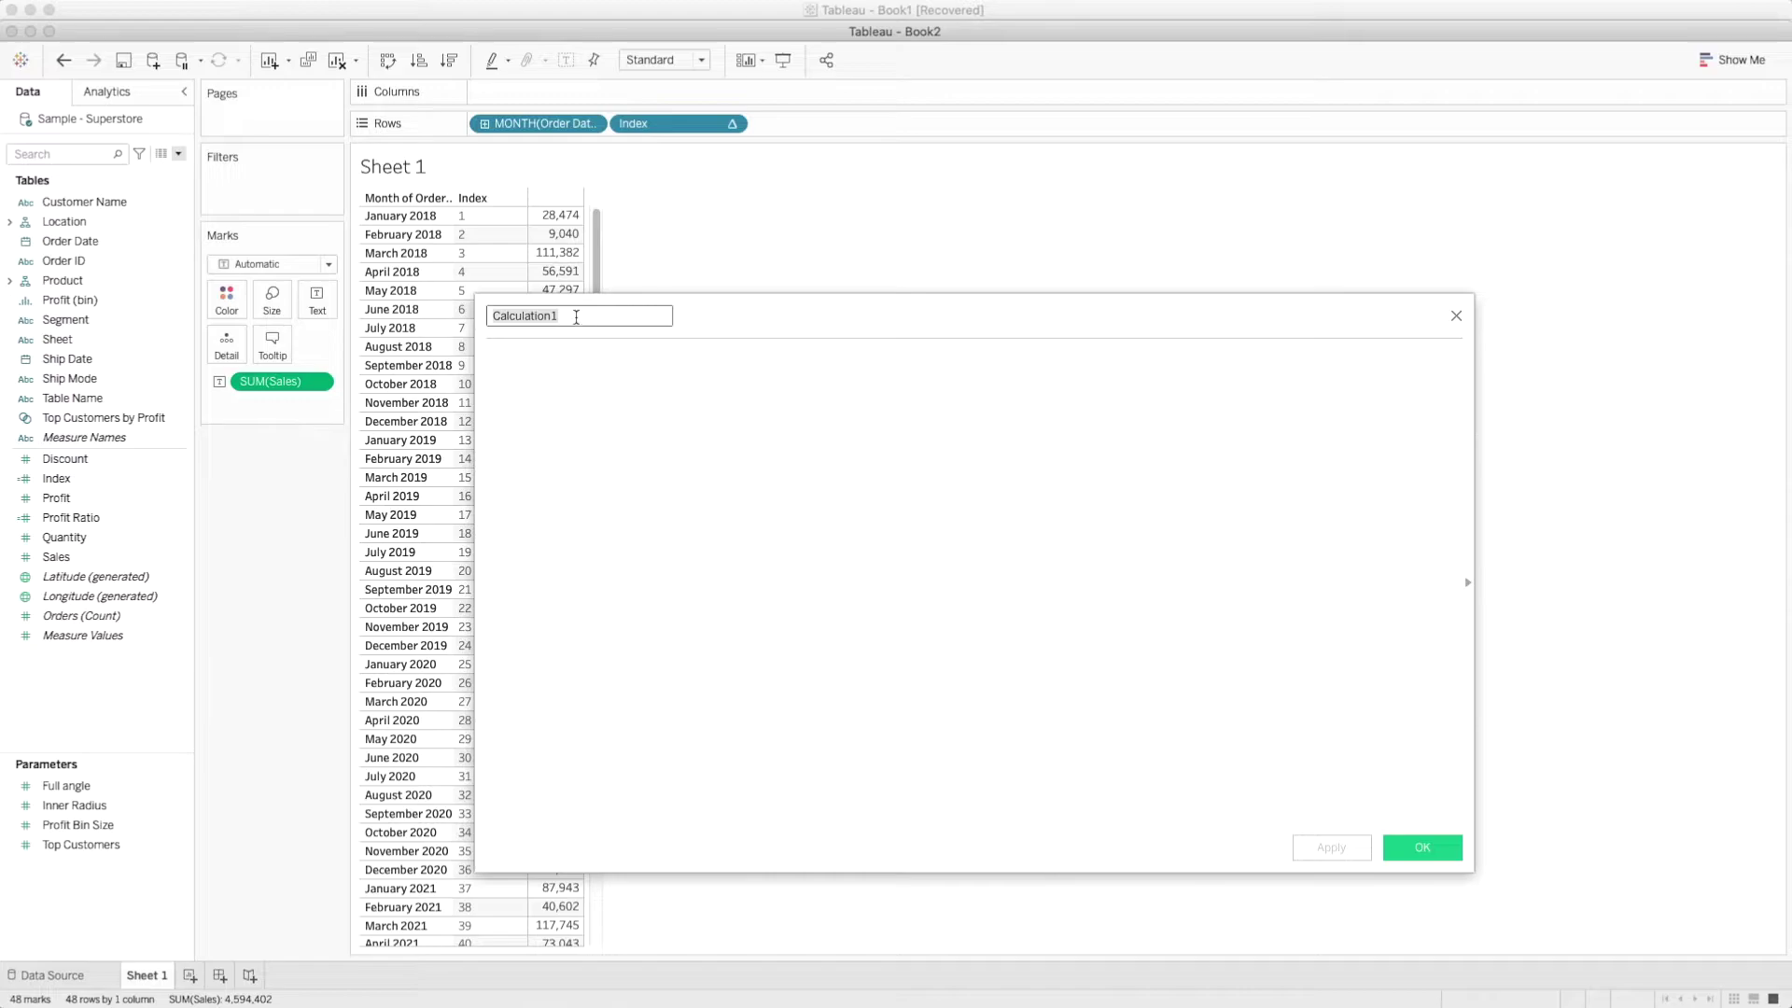
pyautogui.write('/angle Increment')
pyautogui.click(496, 315)
pyautogui.press('BackSpace')
pyautogui.write('A')
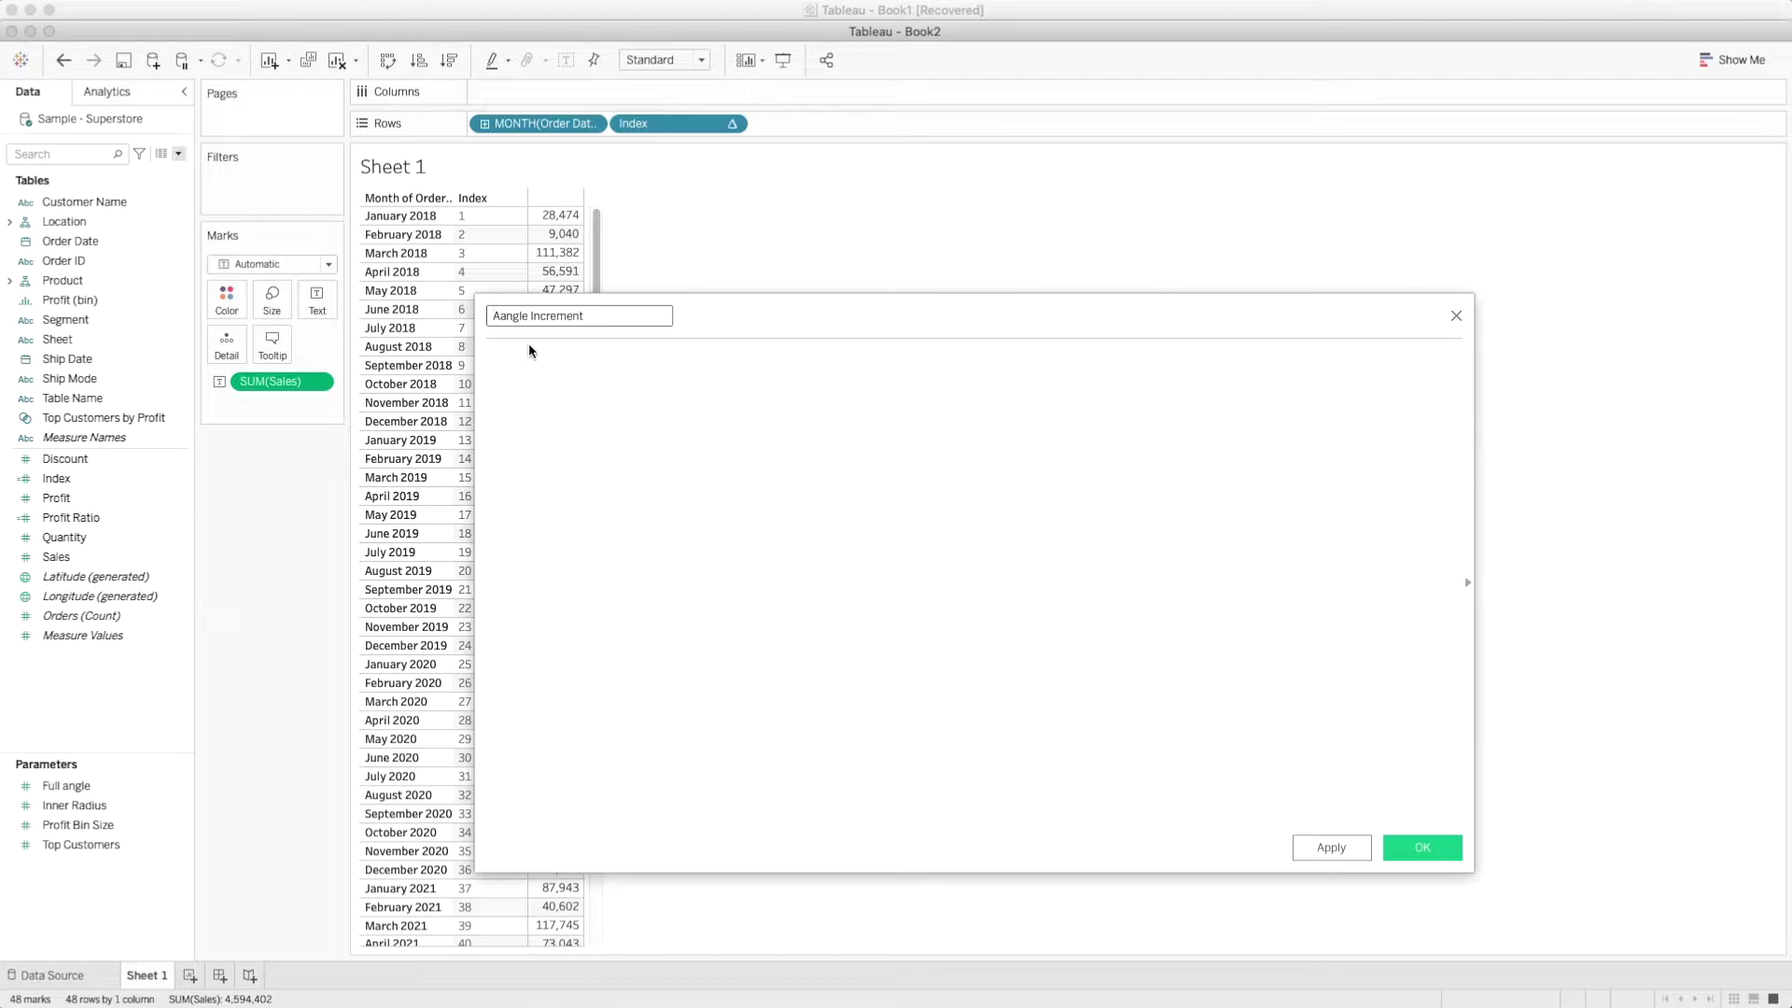
pyautogui.write('@')
pyautogui.click(560, 364)
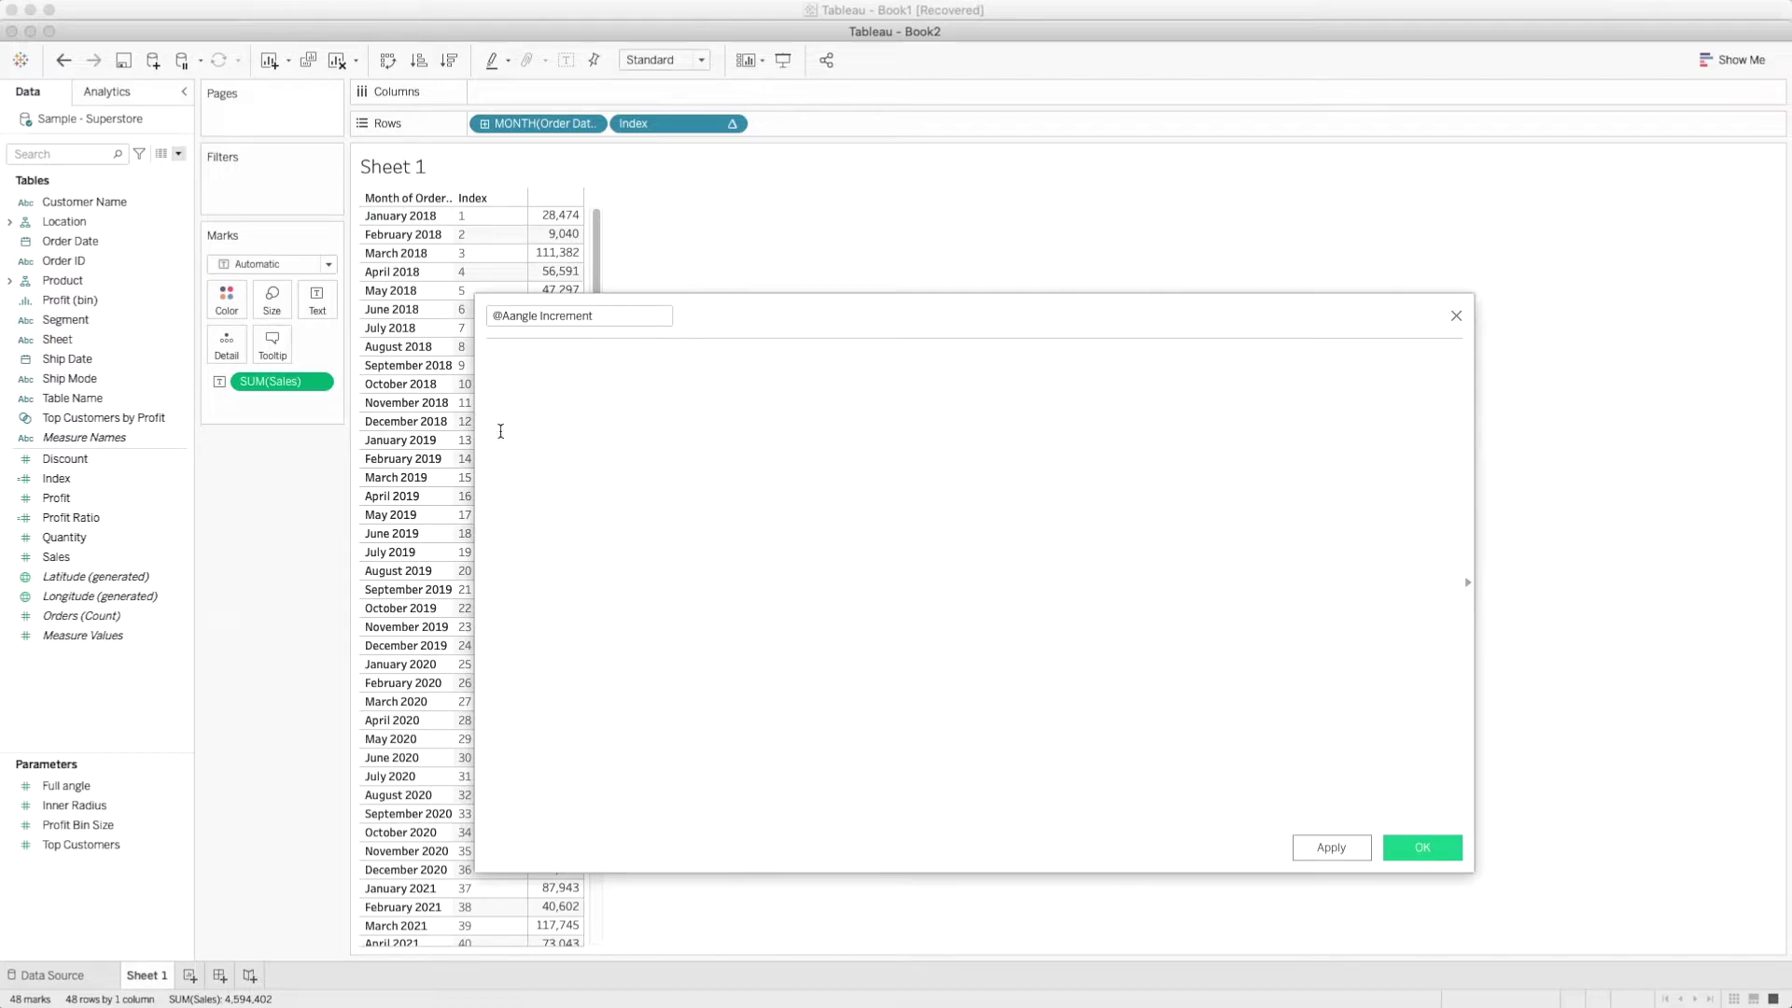
pyautogui.moveTo(748, 317); pyautogui.dragTo(952, 276)
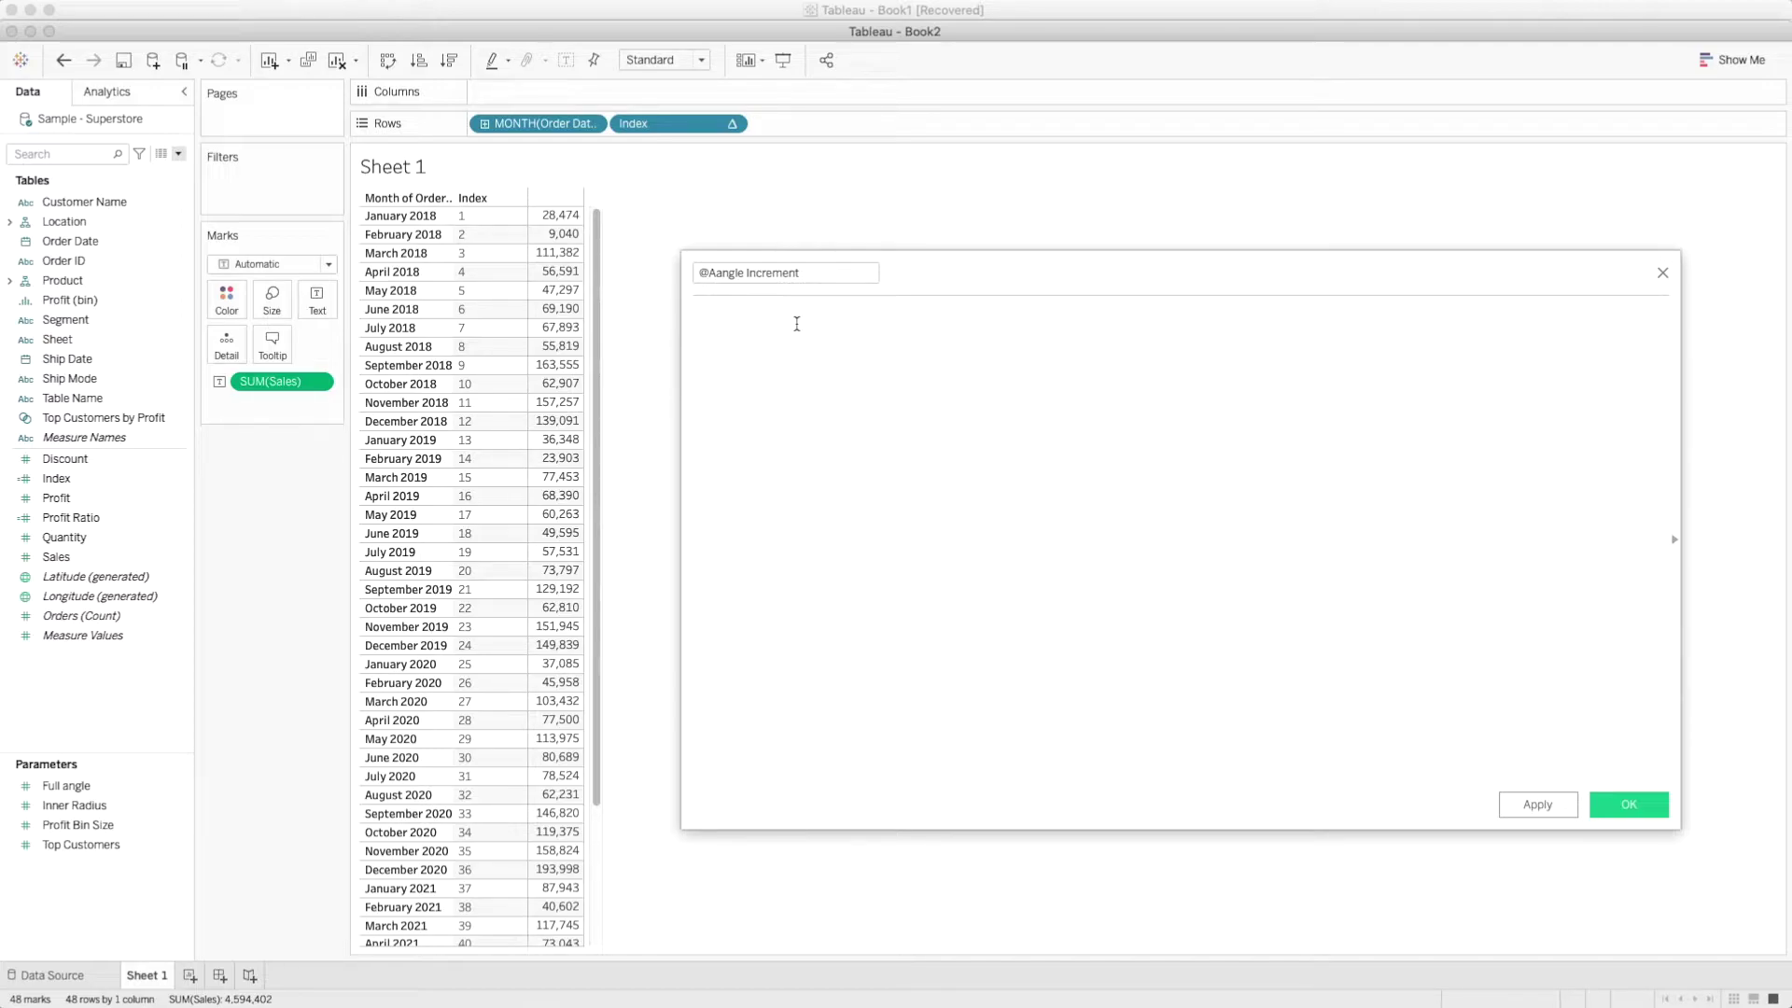
# Enter the start of the formula as [Full angle]/{ FIXED : followed by the order date truncated to month from the rows
pyautogui.write('full')
pyautogui.press('Return')
pyautogui.write('/')
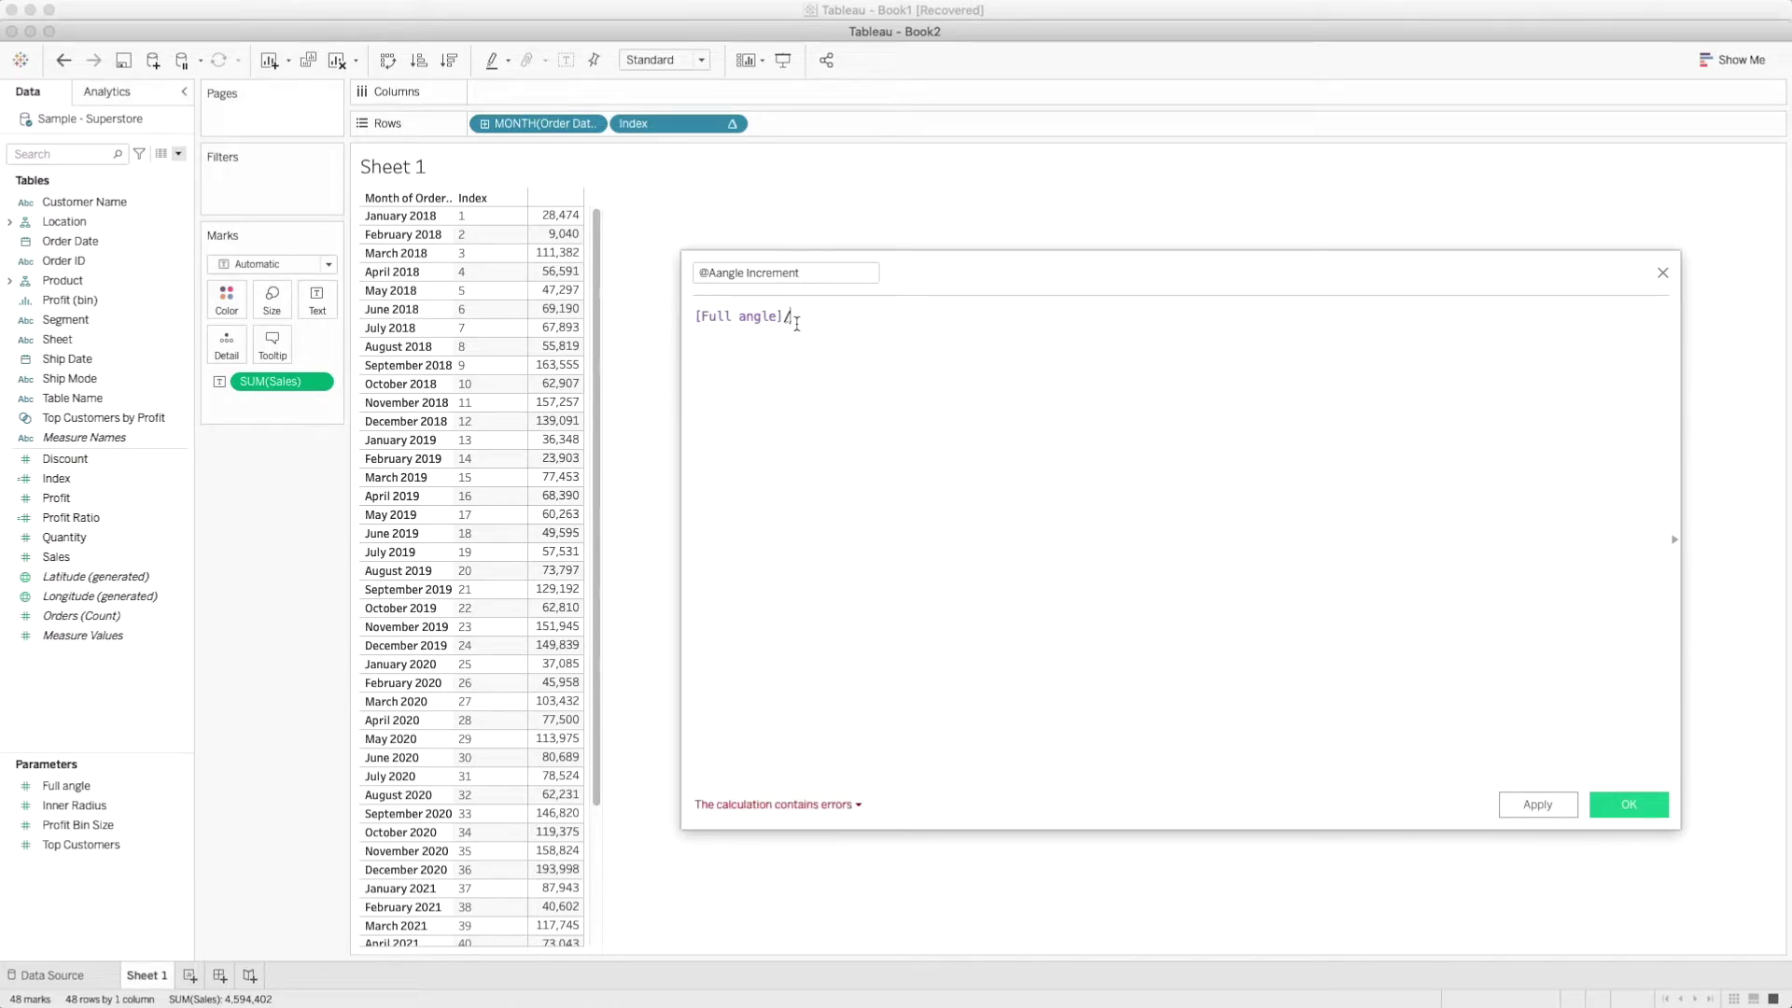
pyautogui.click(459, 215)
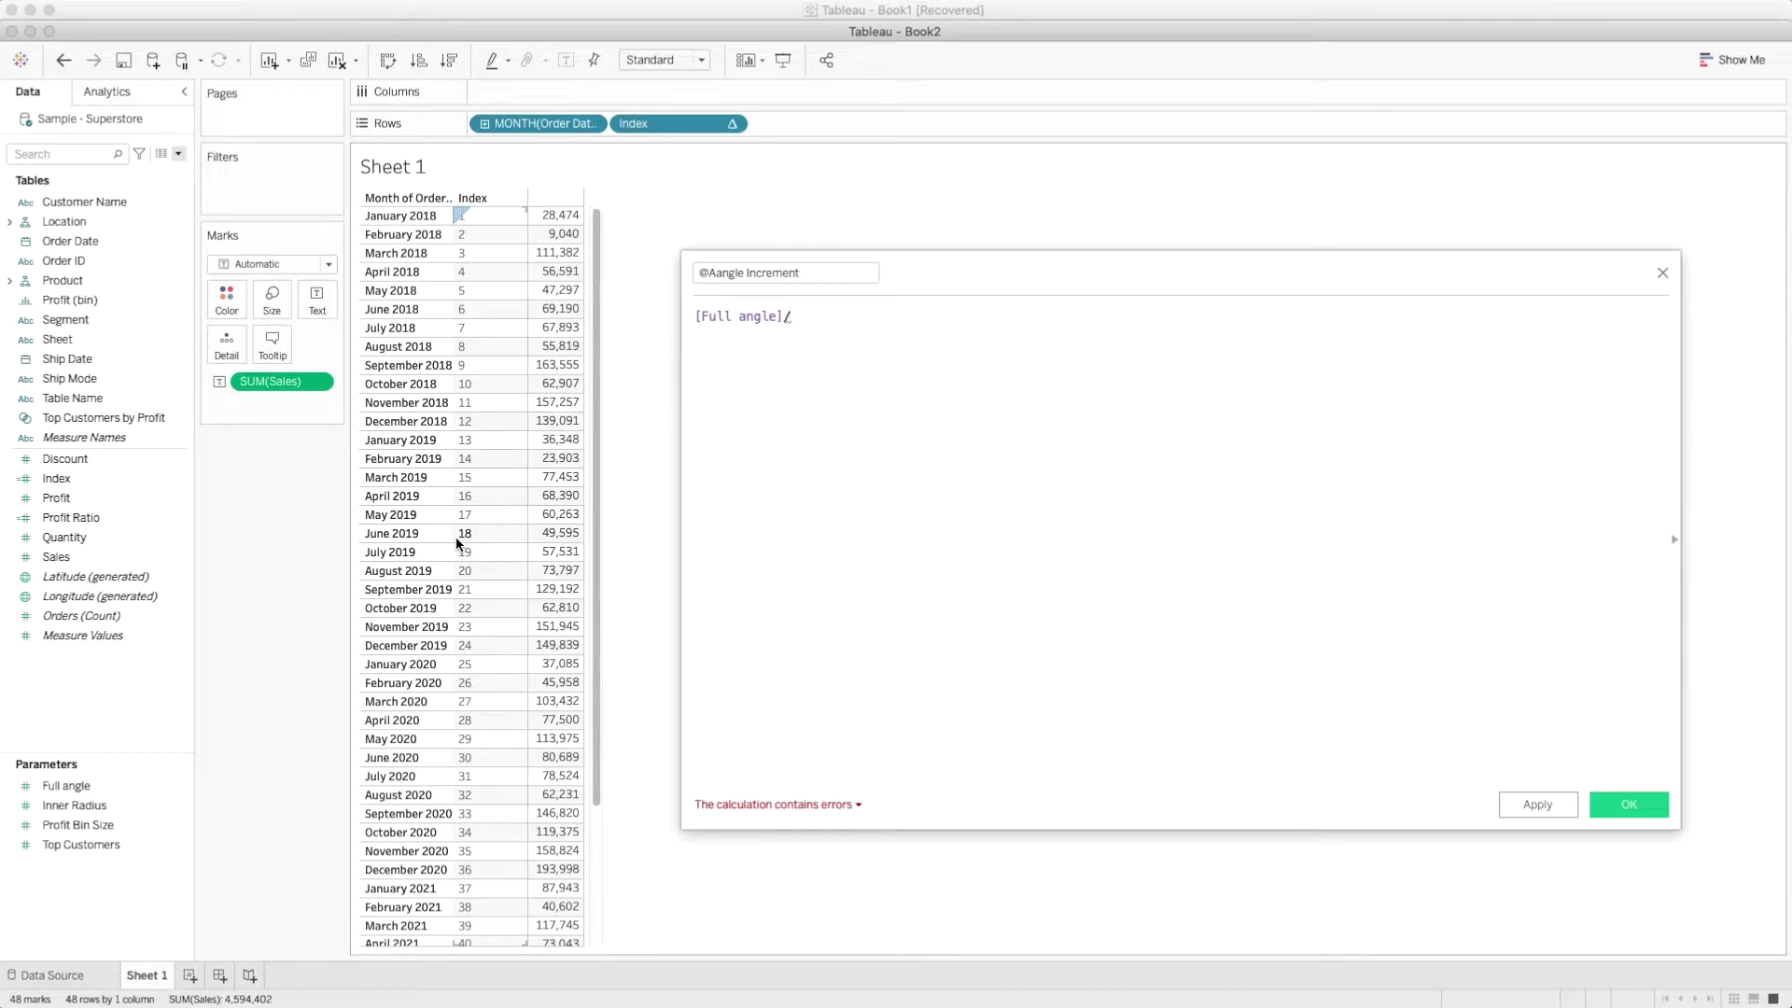
pyautogui.click(987, 364)
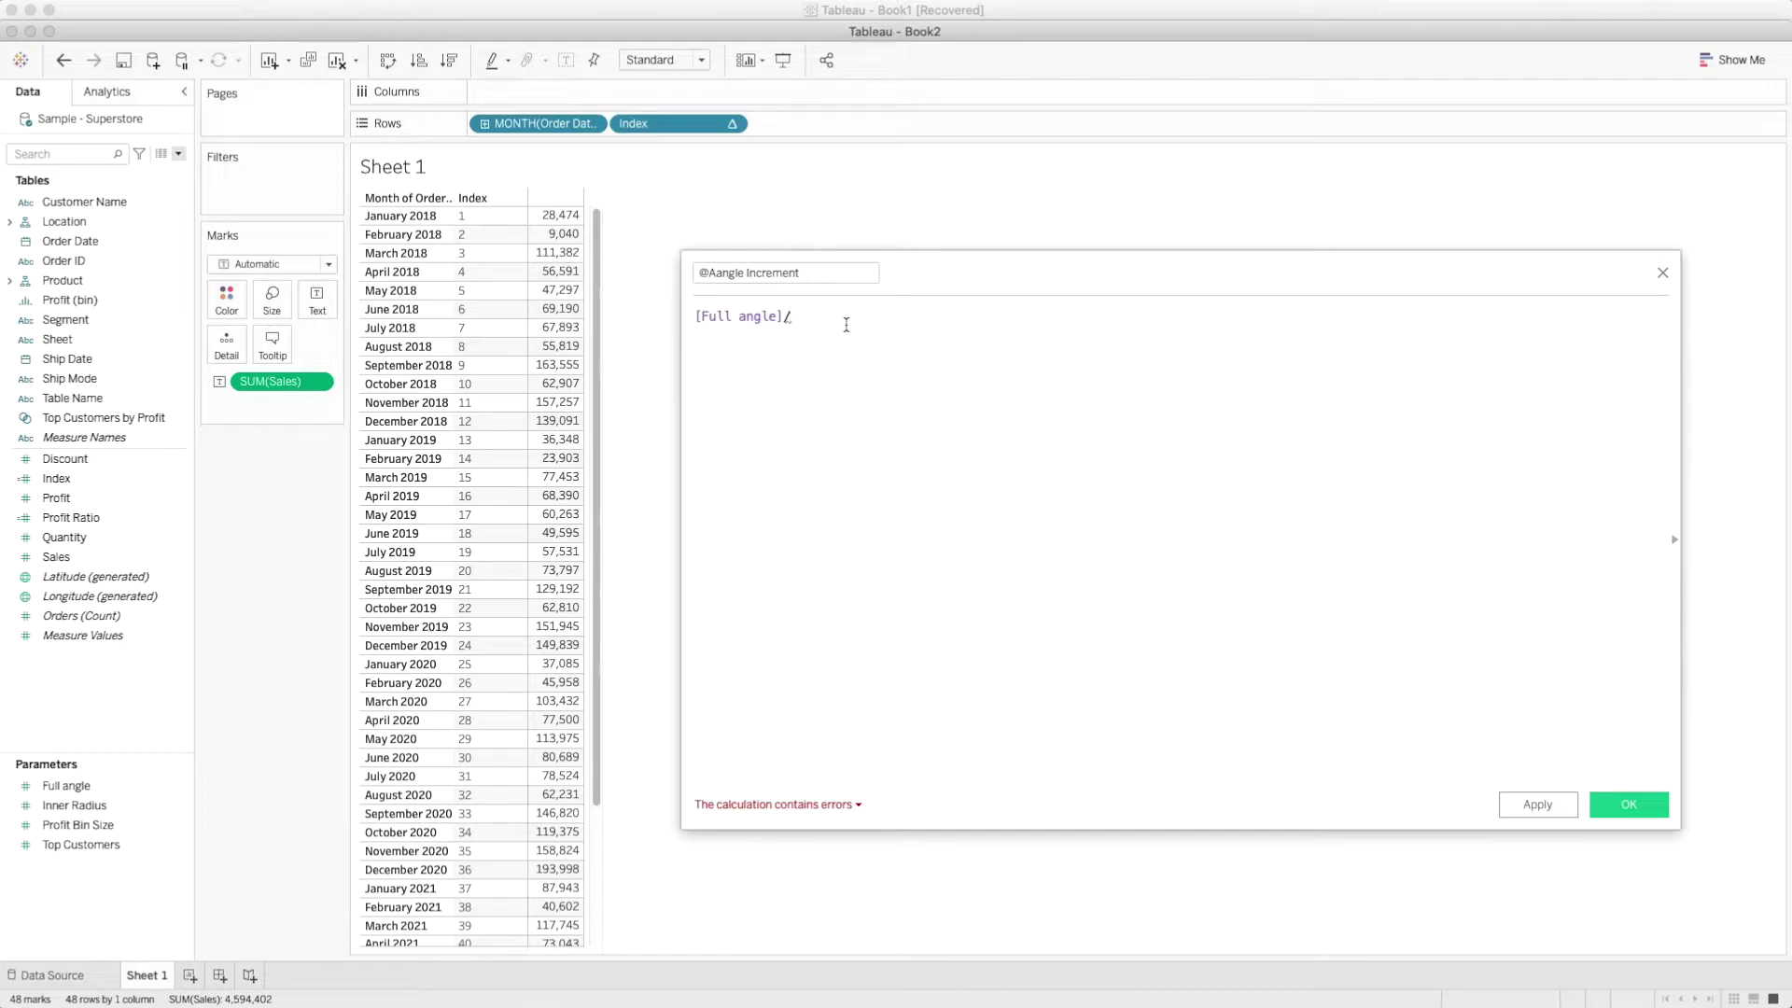
pyautogui.write('{ FIXED')
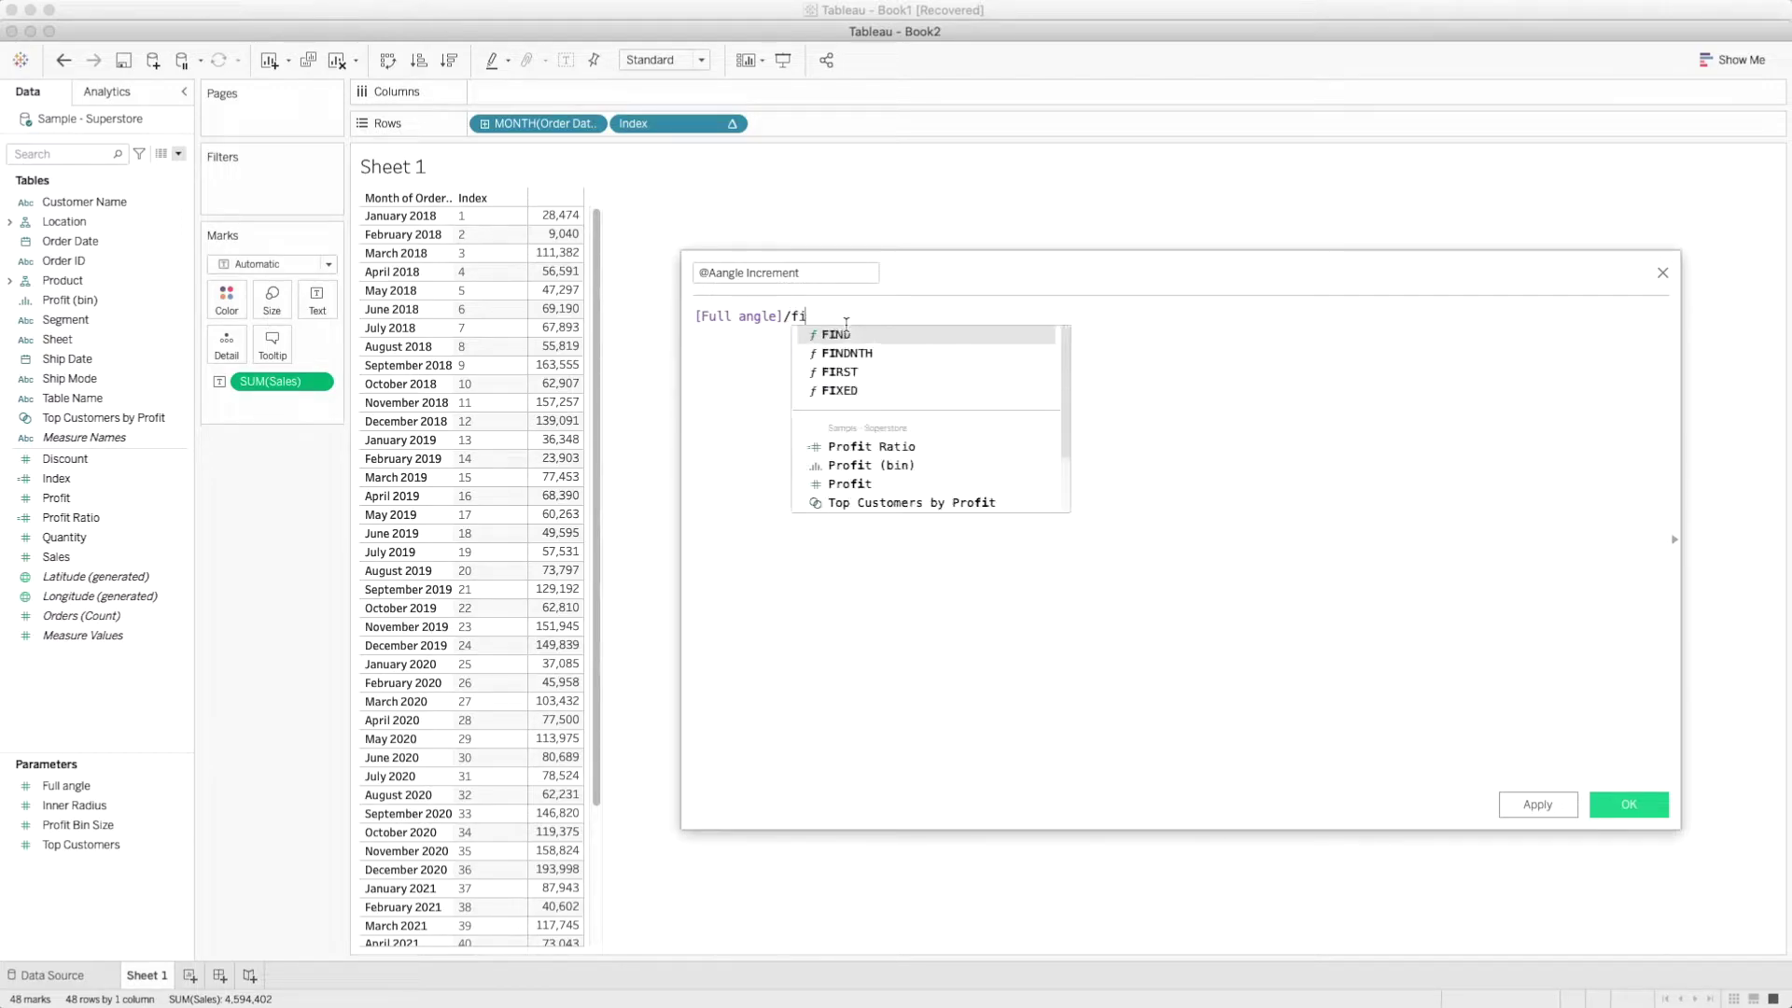
pyautogui.write(' :')
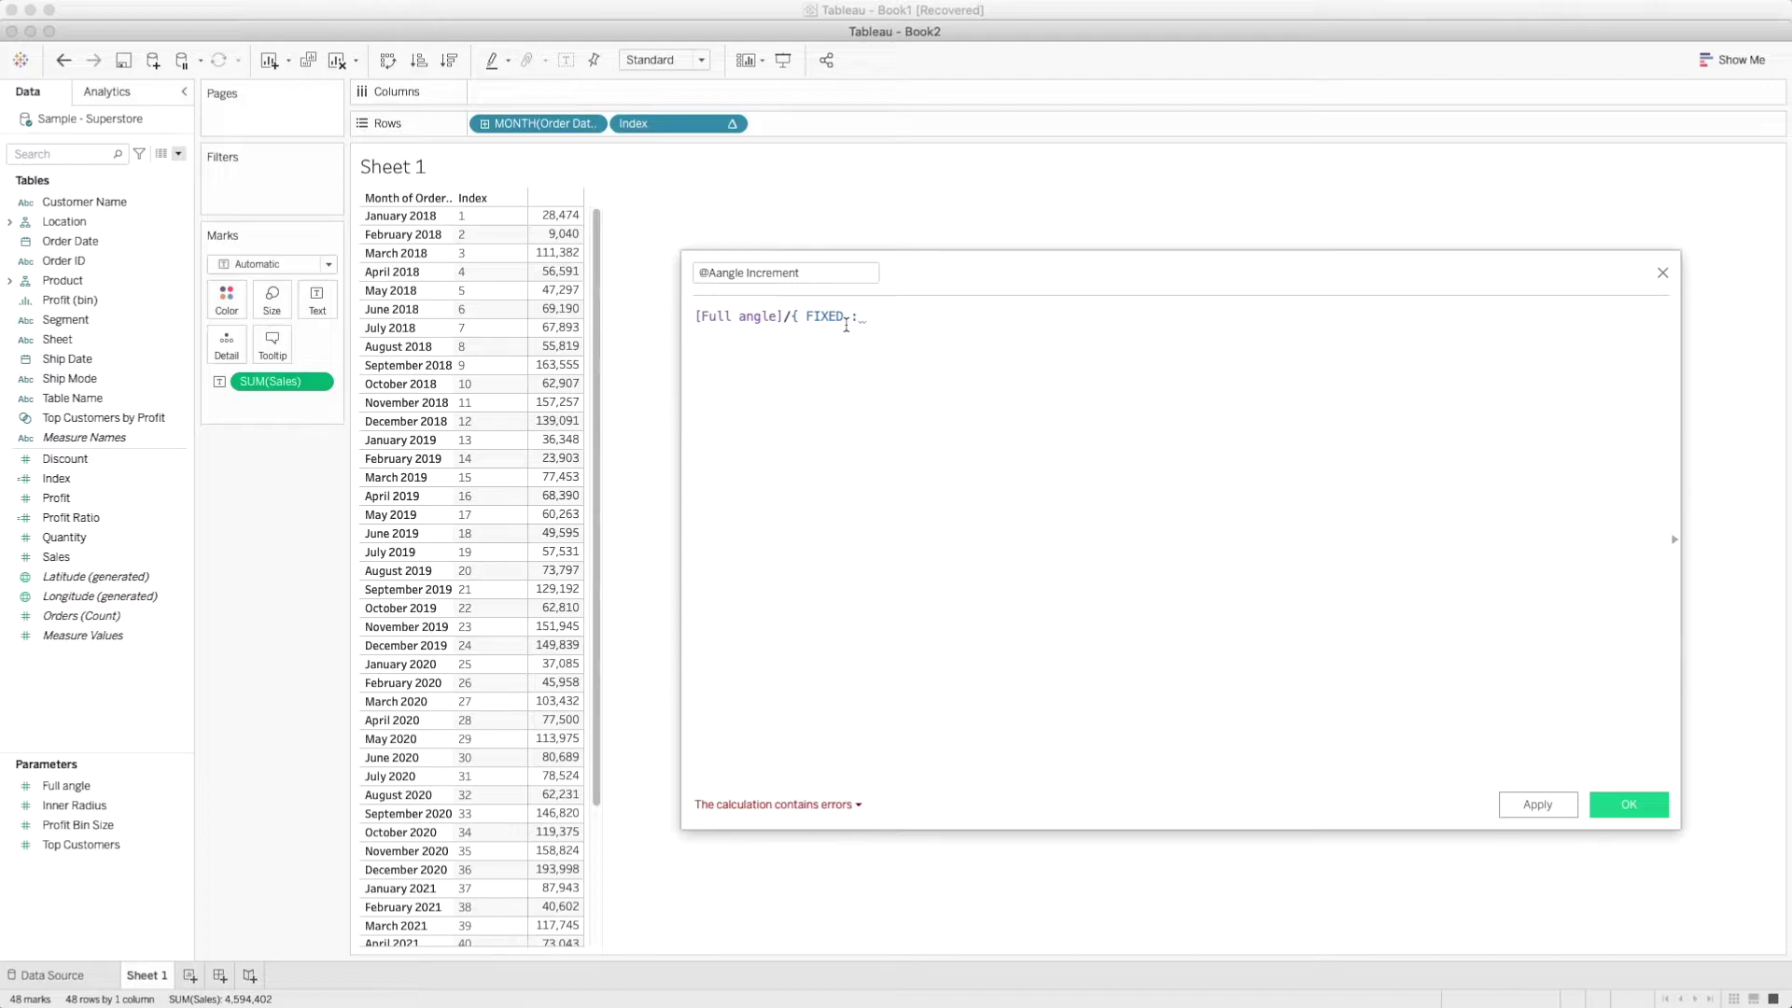
pyautogui.moveTo(566, 128); pyautogui.dragTo(909, 323)
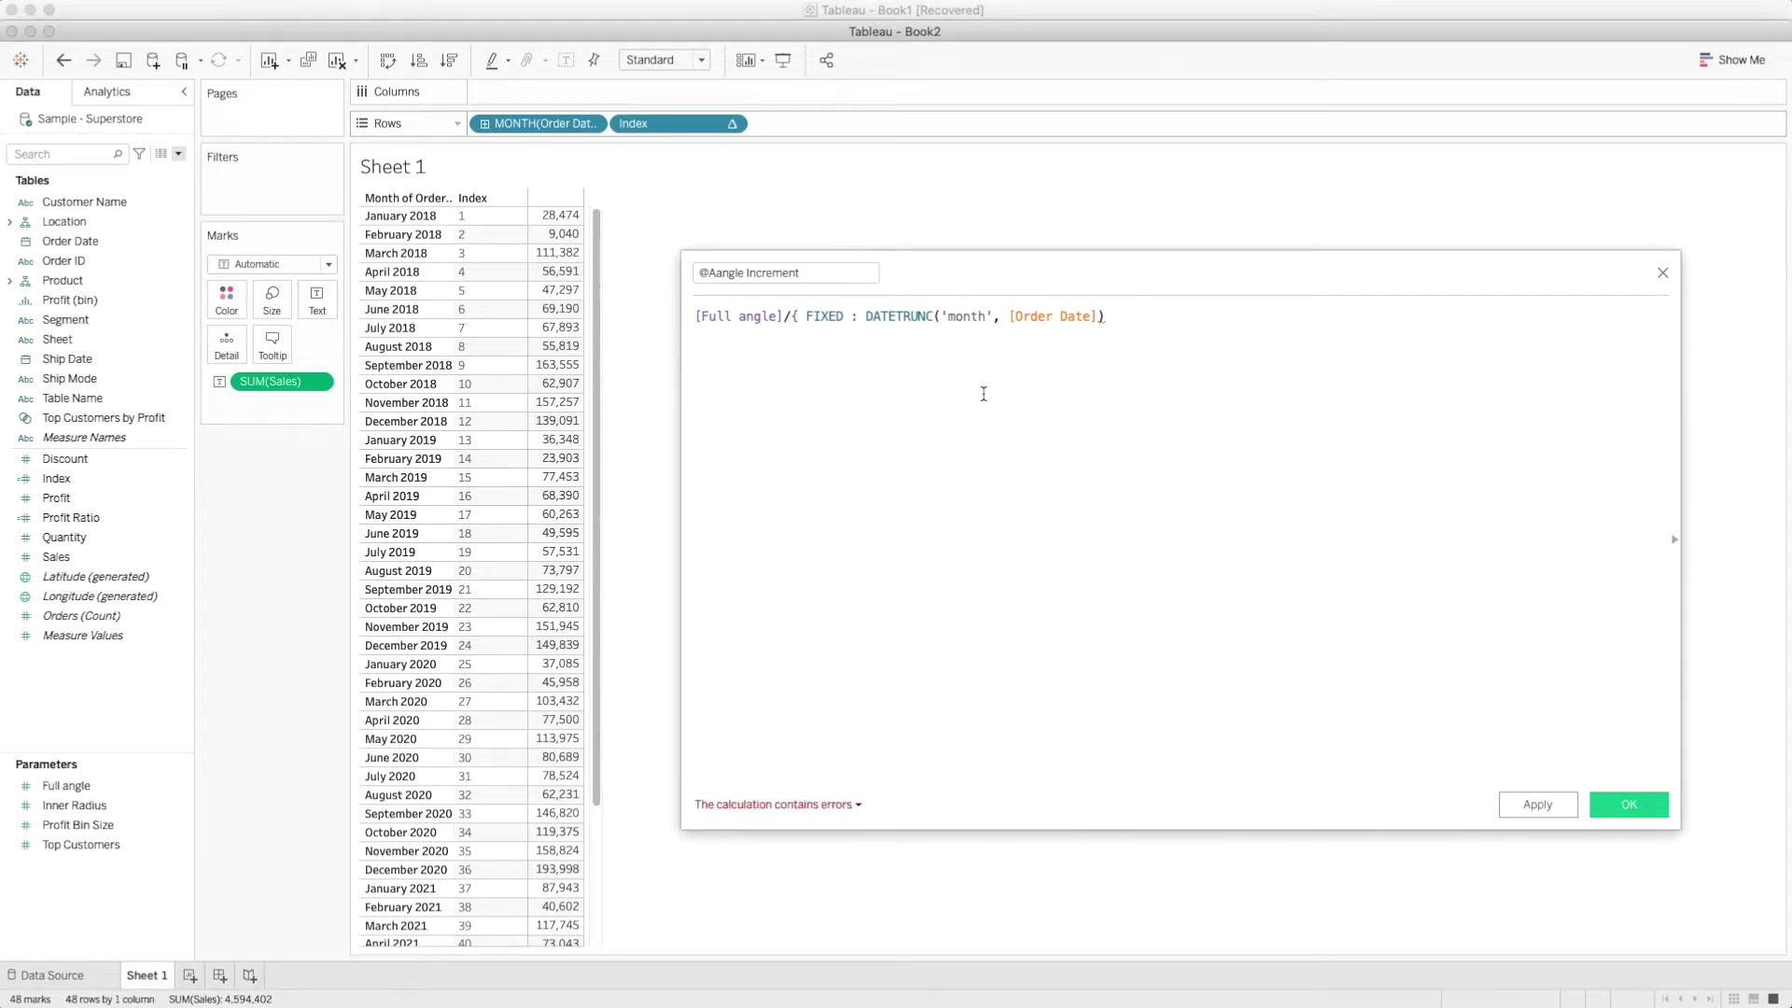
# Wrap DATETRUNC('month', [Order Date]) in COUNTD and close the FIXED expression with a brace
pyautogui.write('count')
pyautogui.press('Down')
pyautogui.press('Down')
pyautogui.press('Up')
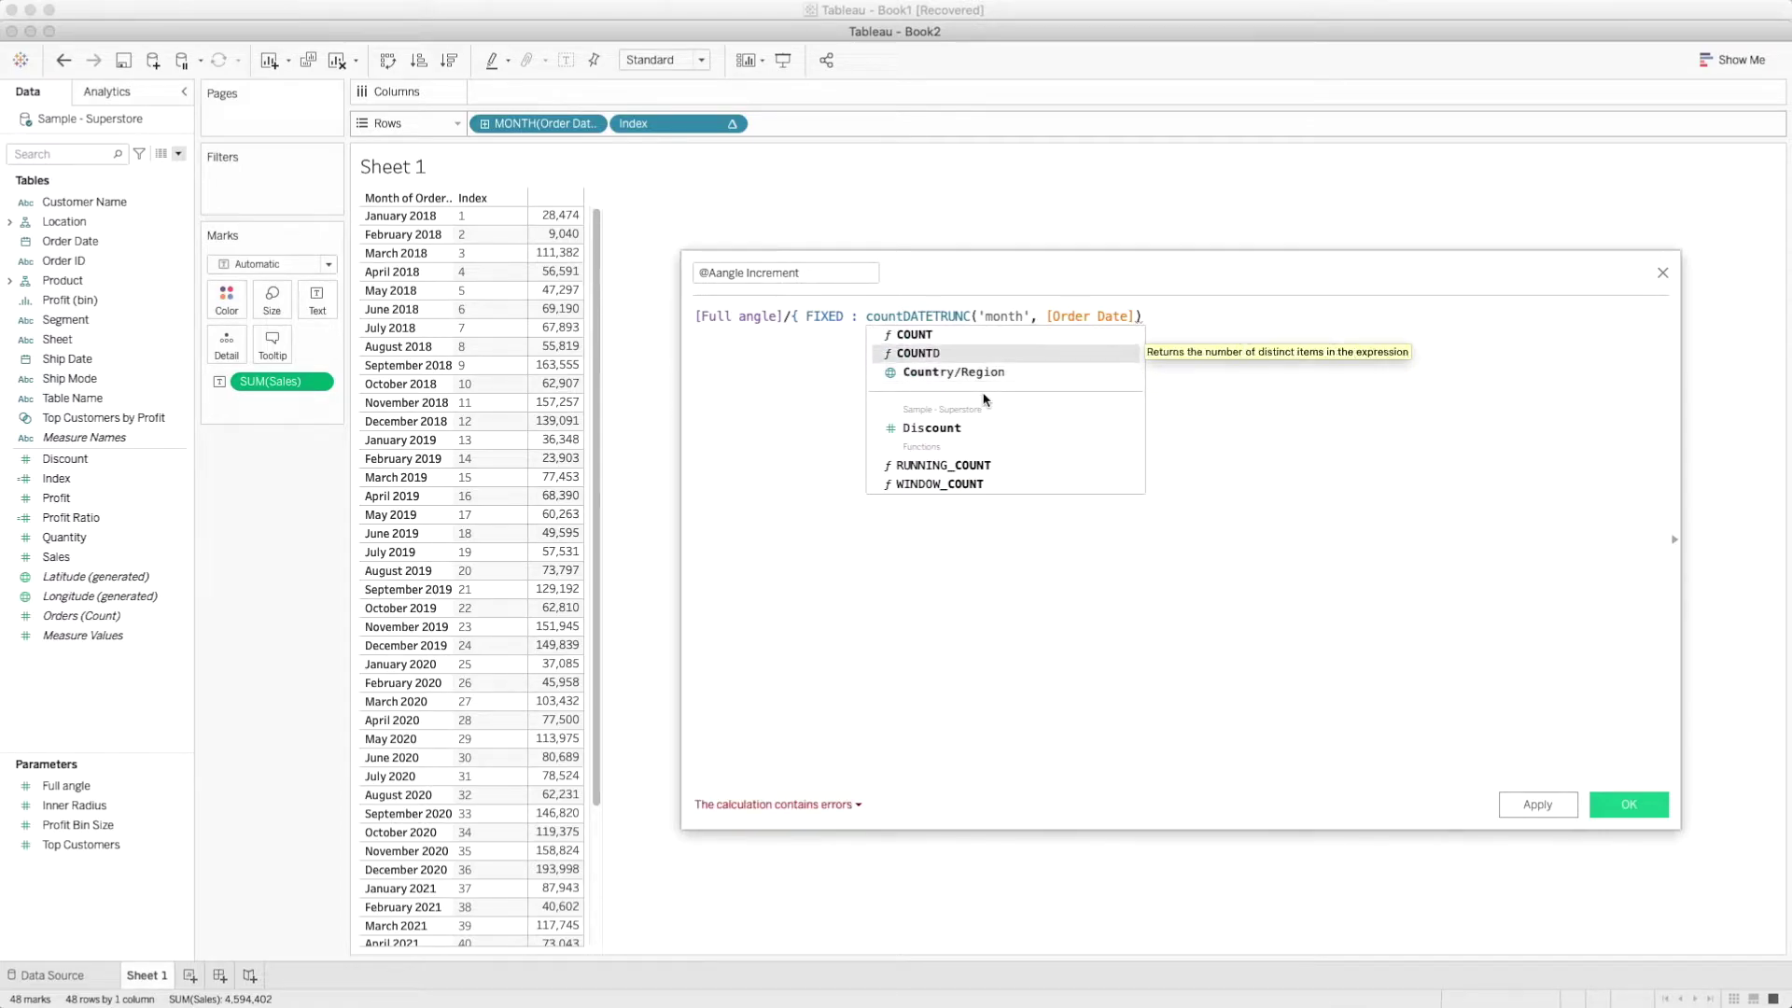
pyautogui.press('Return')
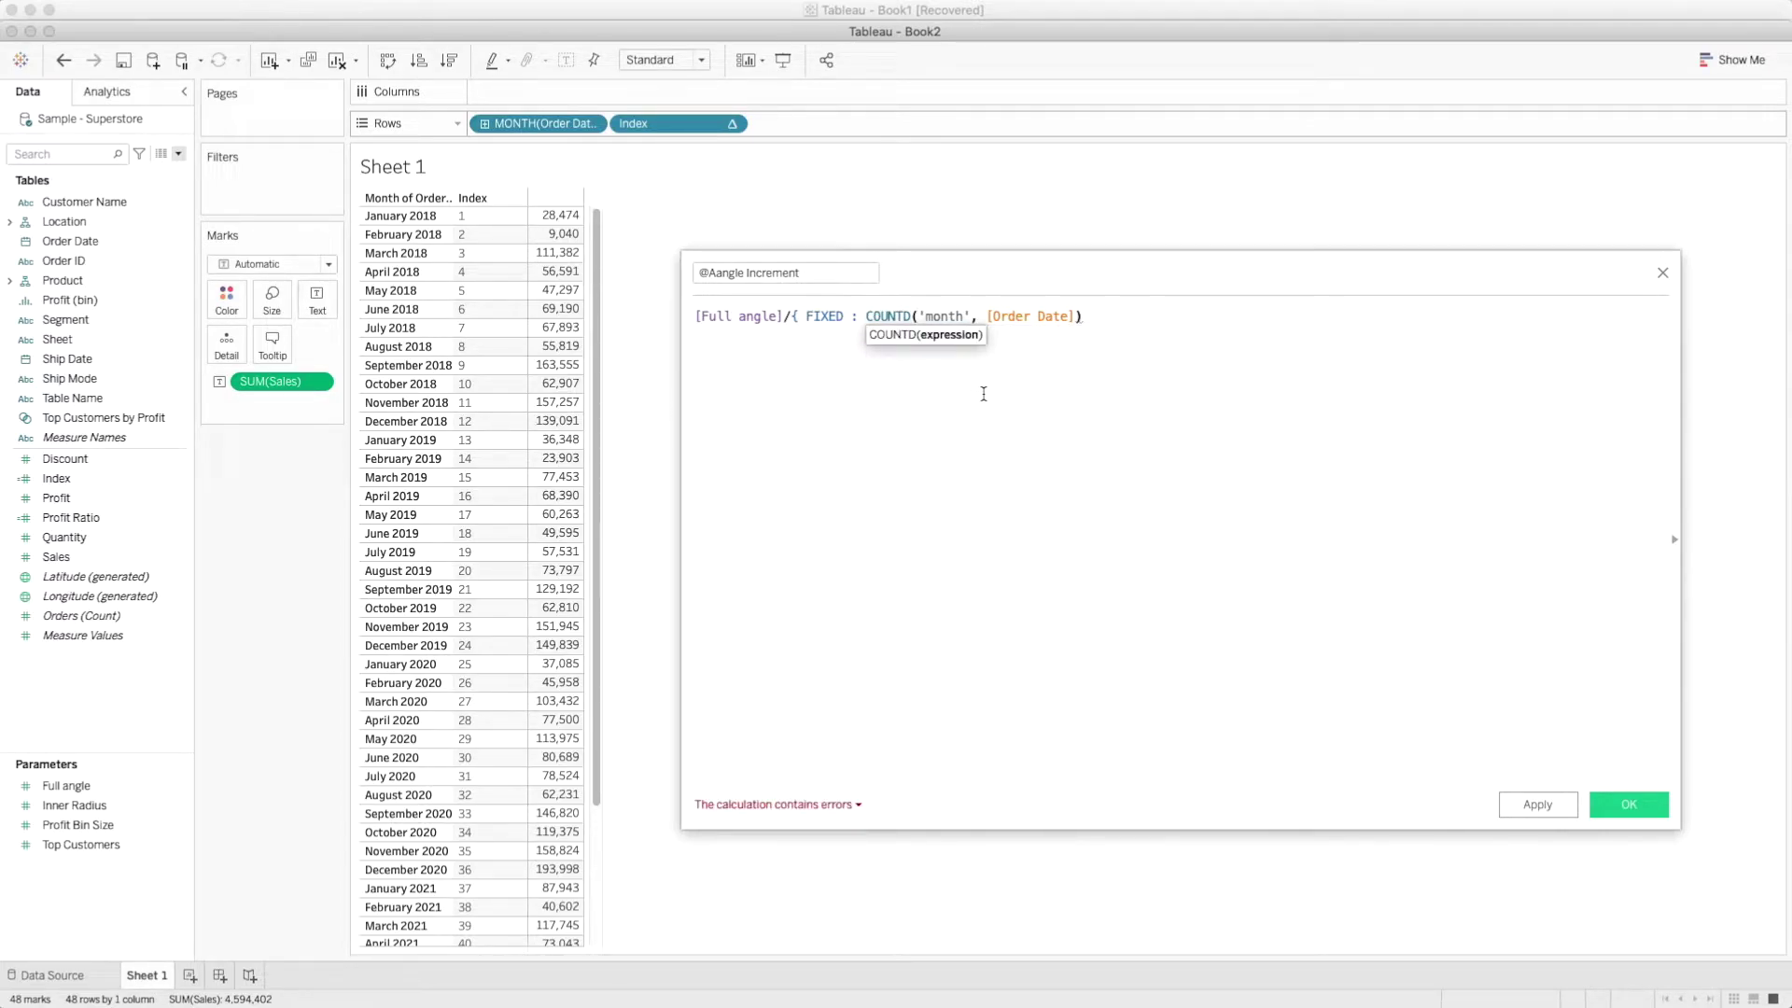
pyautogui.press('super+z')
pyautogui.click(903, 316)
pyautogui.write('d')
pyautogui.click(905, 315)
pyautogui.doubleClick(926, 336)
pyautogui.press('Delete')
pyautogui.press('End')
pyautogui.write(')')
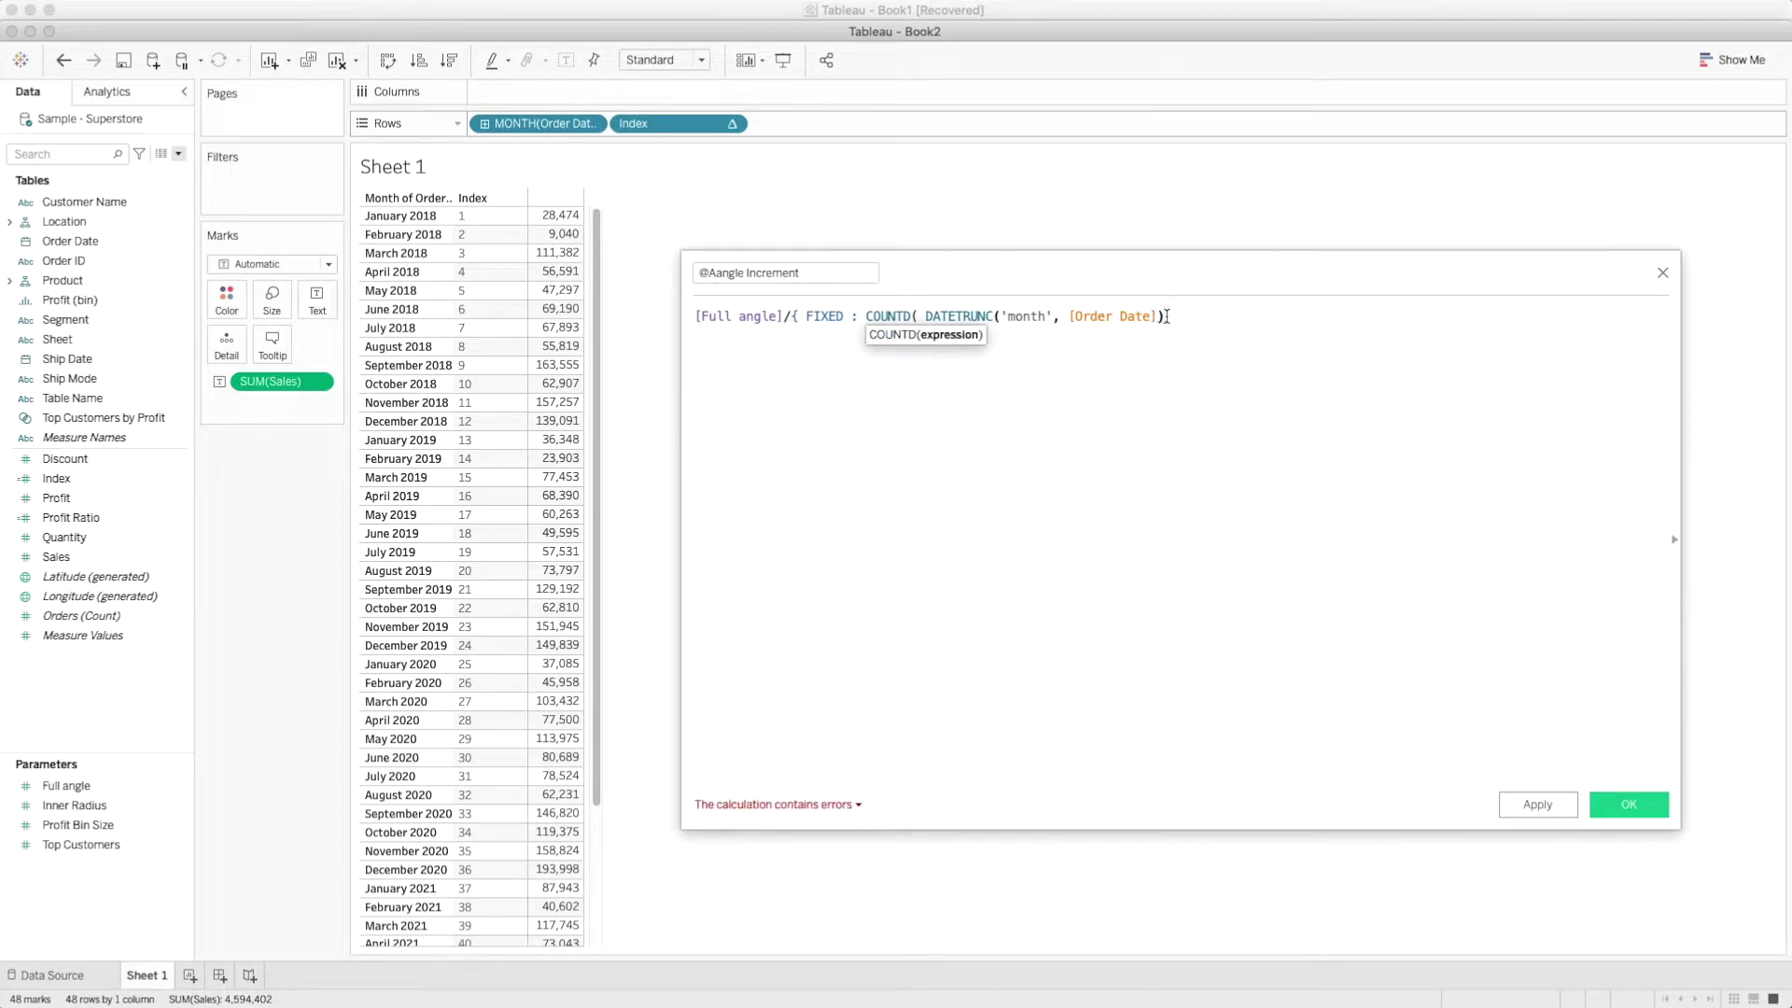
pyautogui.write('}')
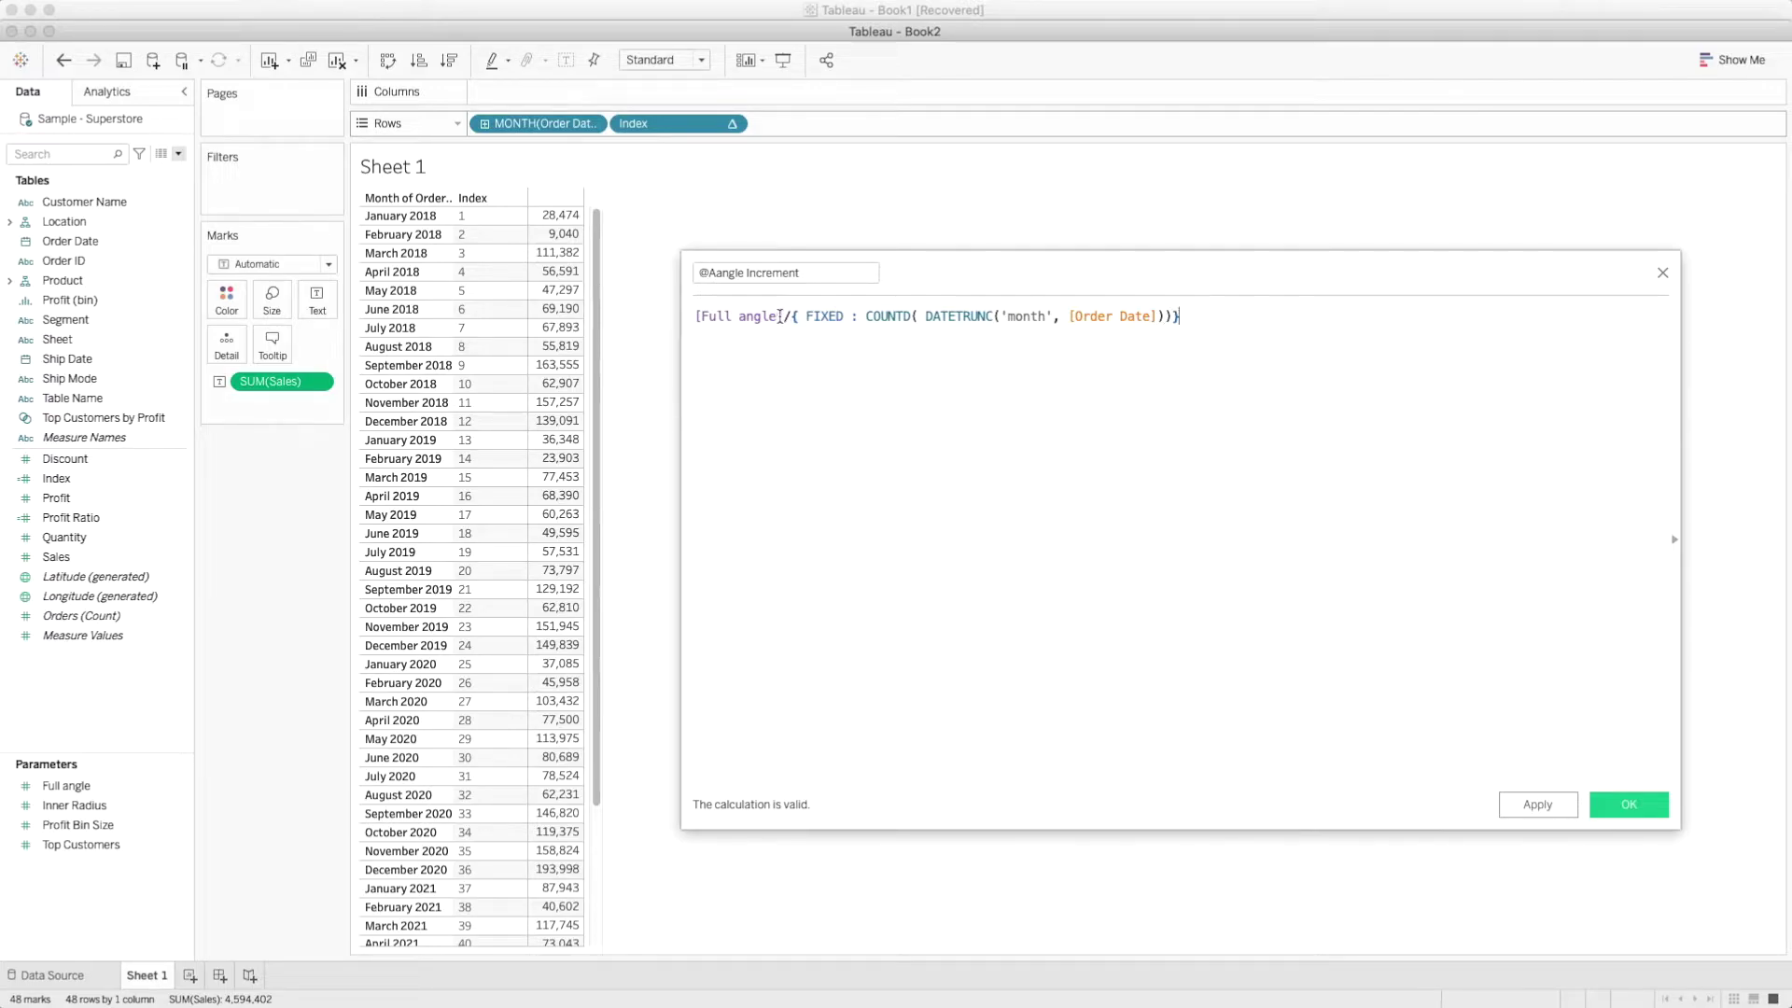
# Review the full angle and distinct month count parts of the formula, and save the calculated field
pyautogui.moveTo(793, 317); pyautogui.dragTo(697, 319)
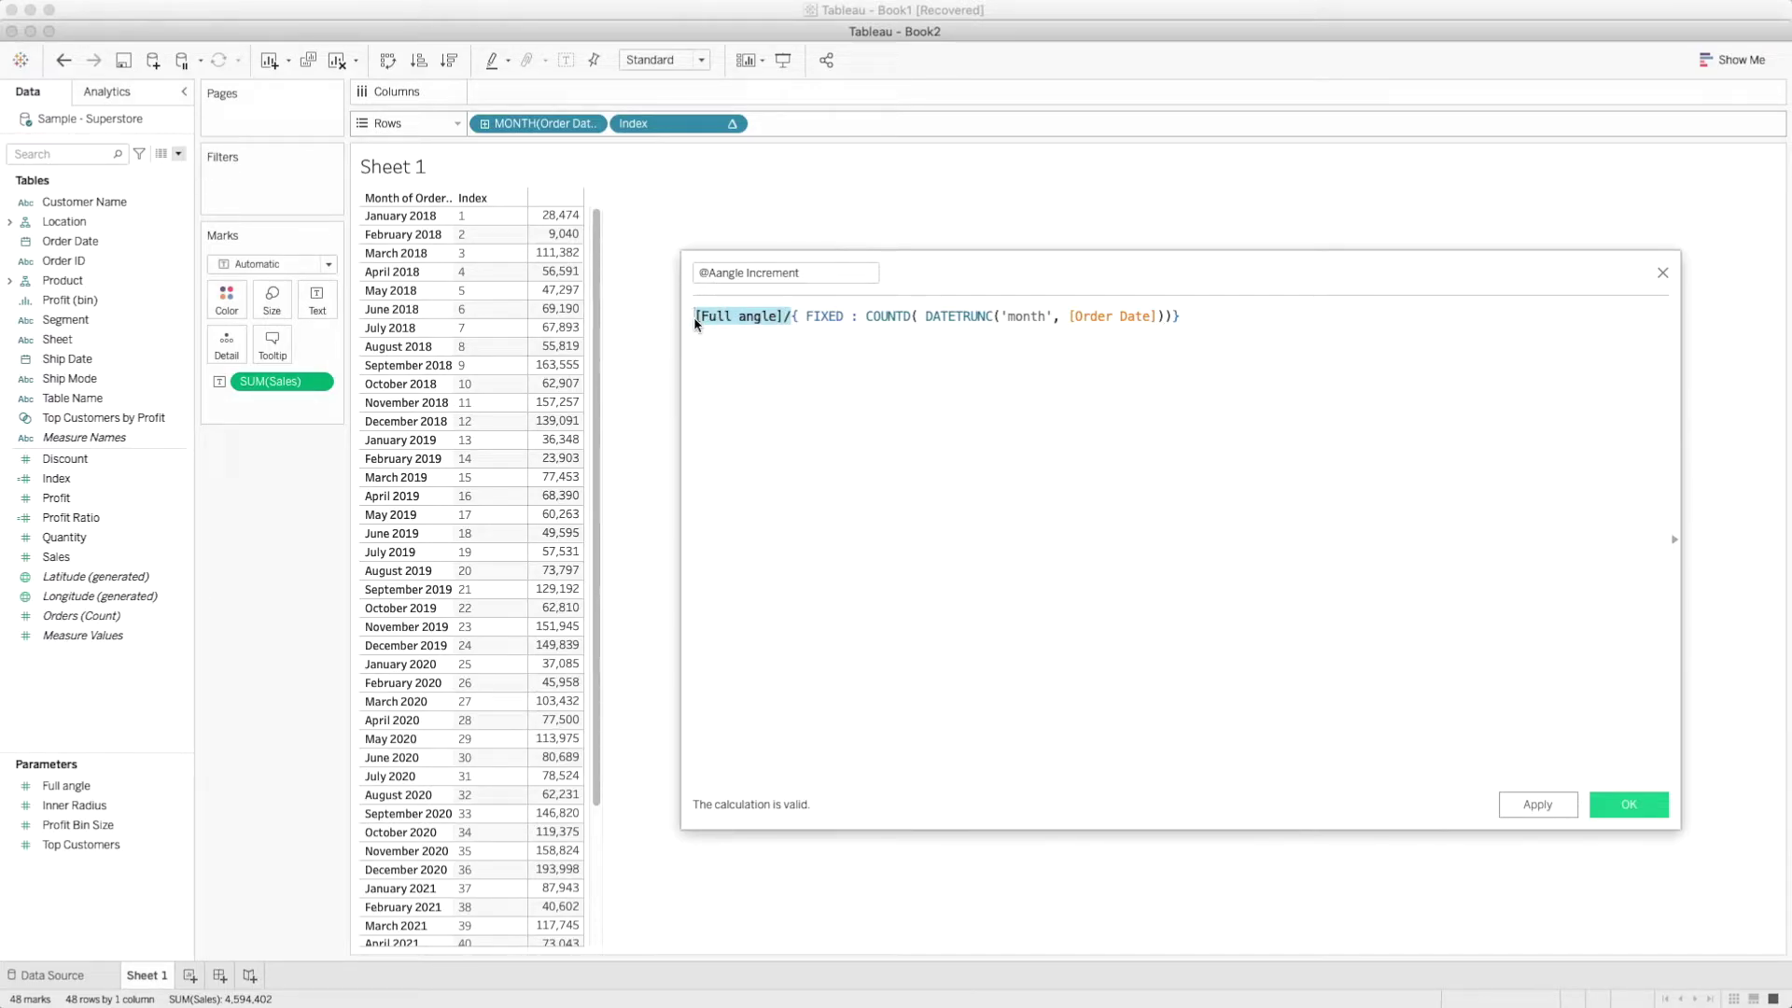
pyautogui.press('End')
pyautogui.moveTo(790, 316); pyautogui.dragTo(881, 317)
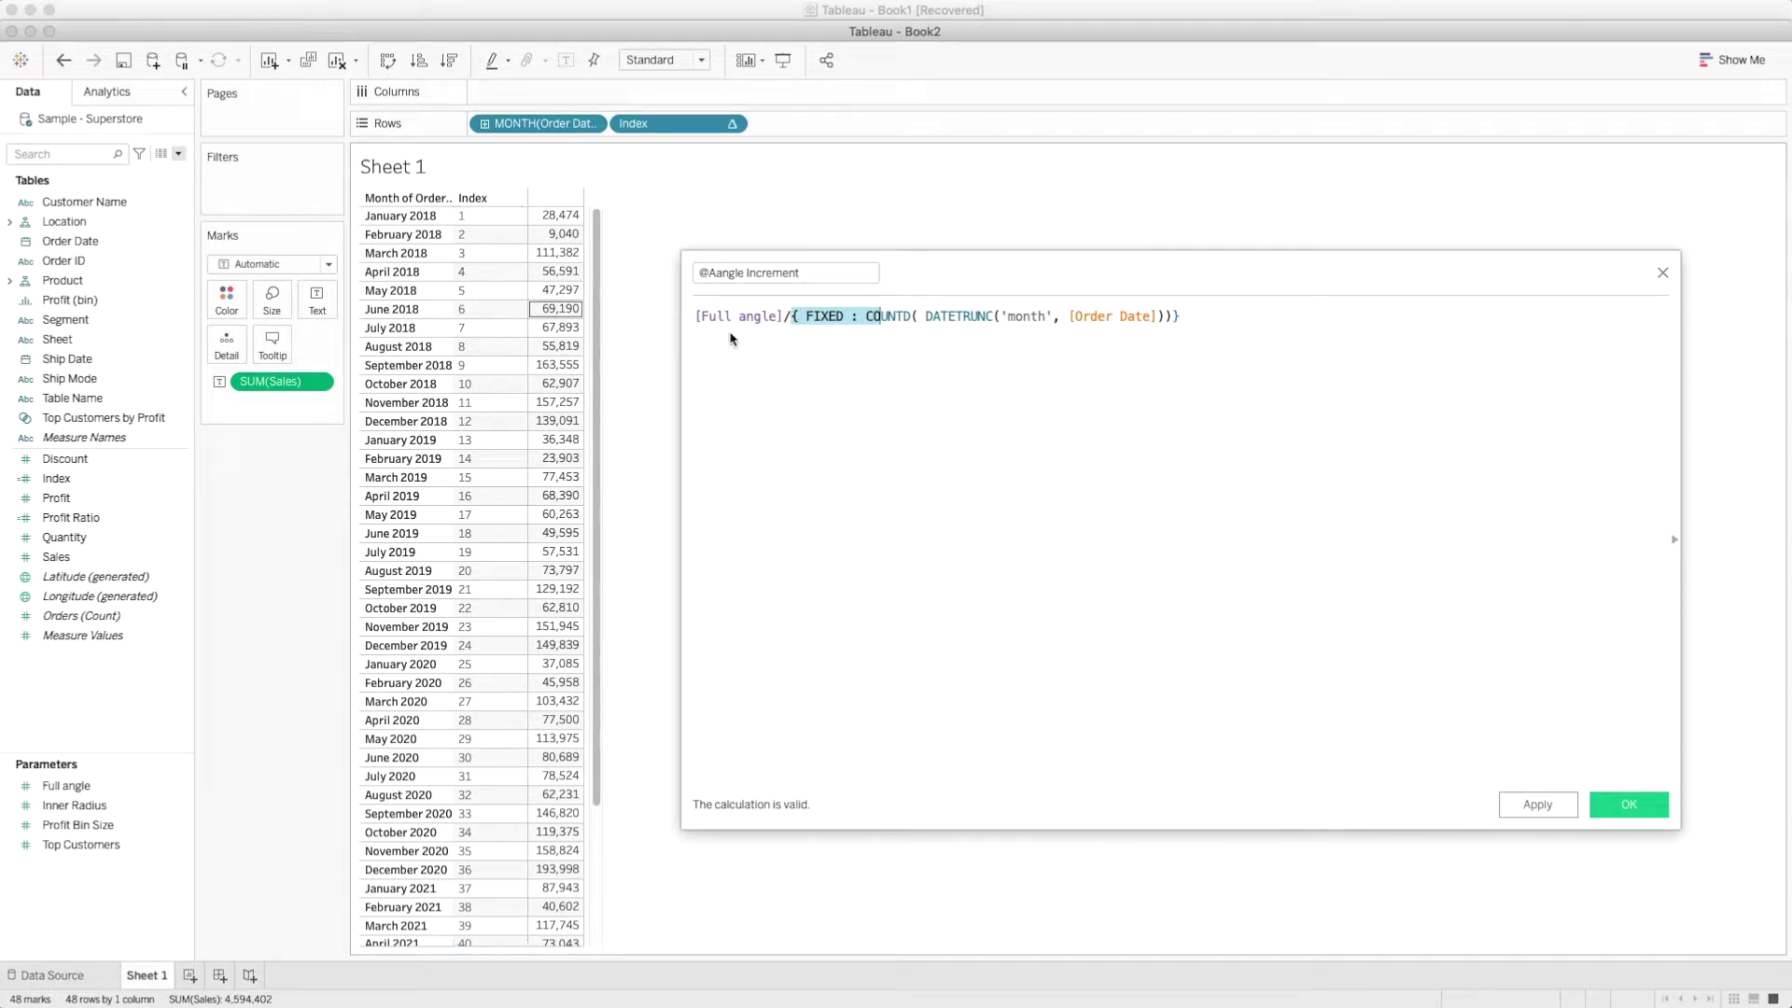
pyautogui.doubleClick(891, 316)
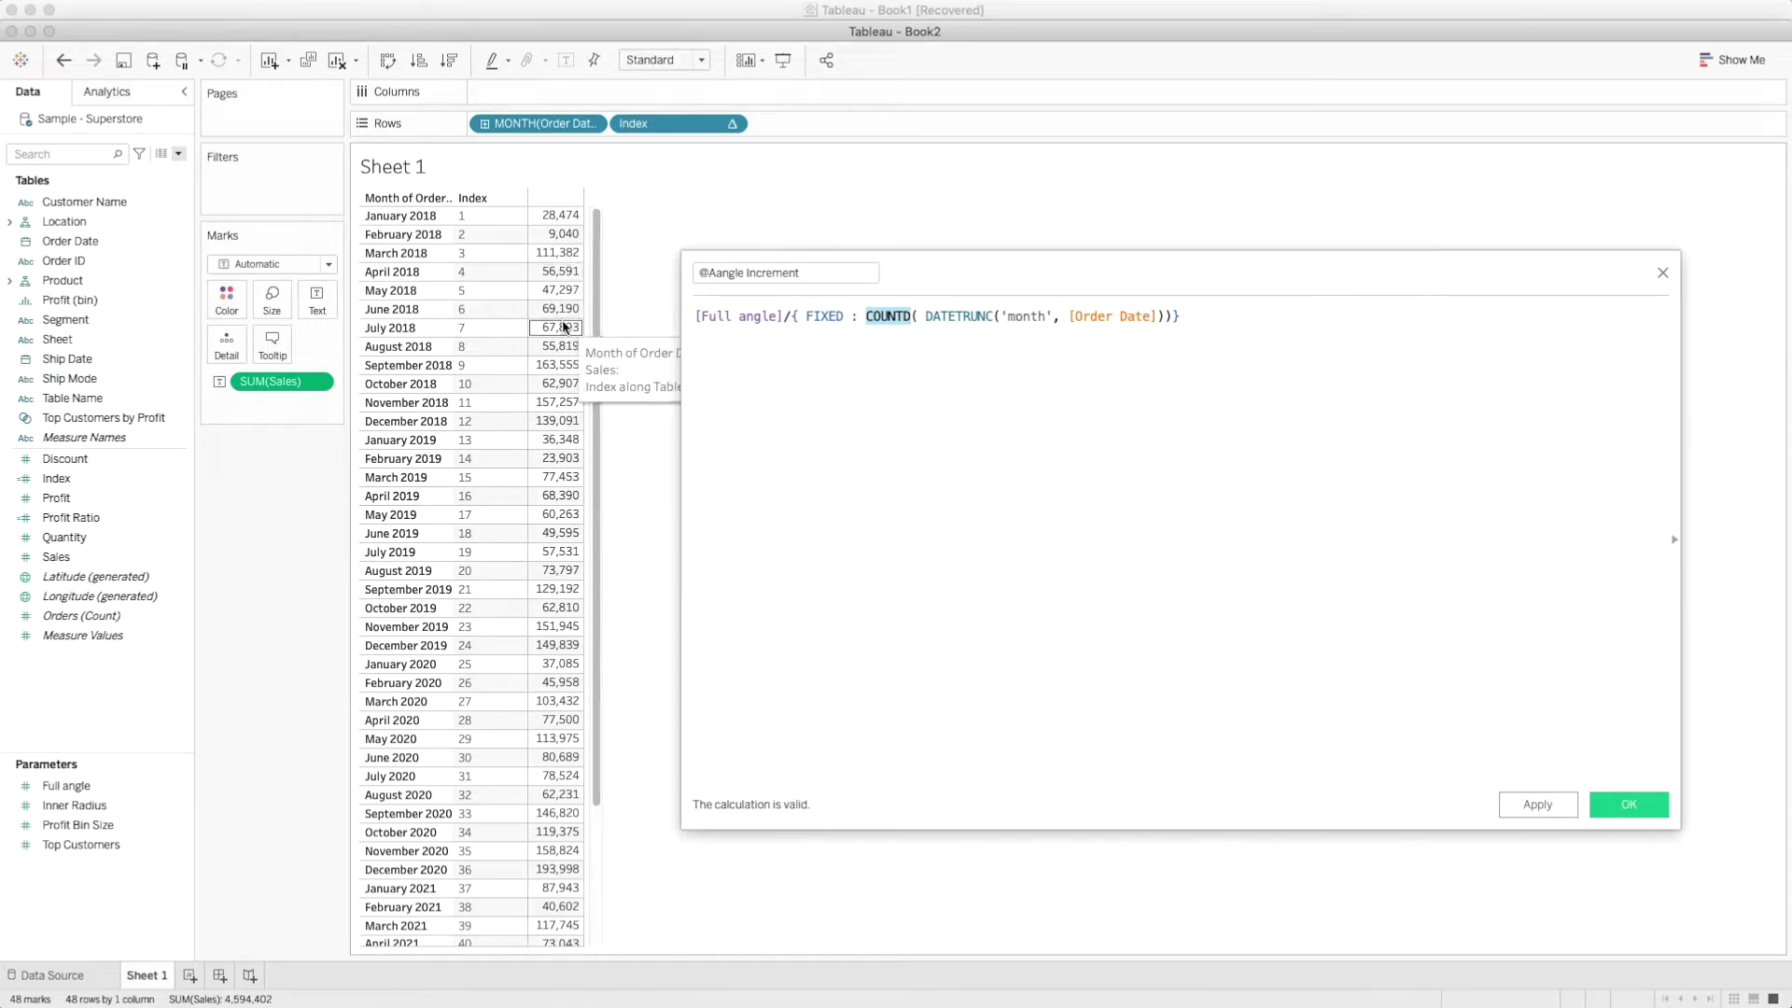
pyautogui.click(1610, 799)
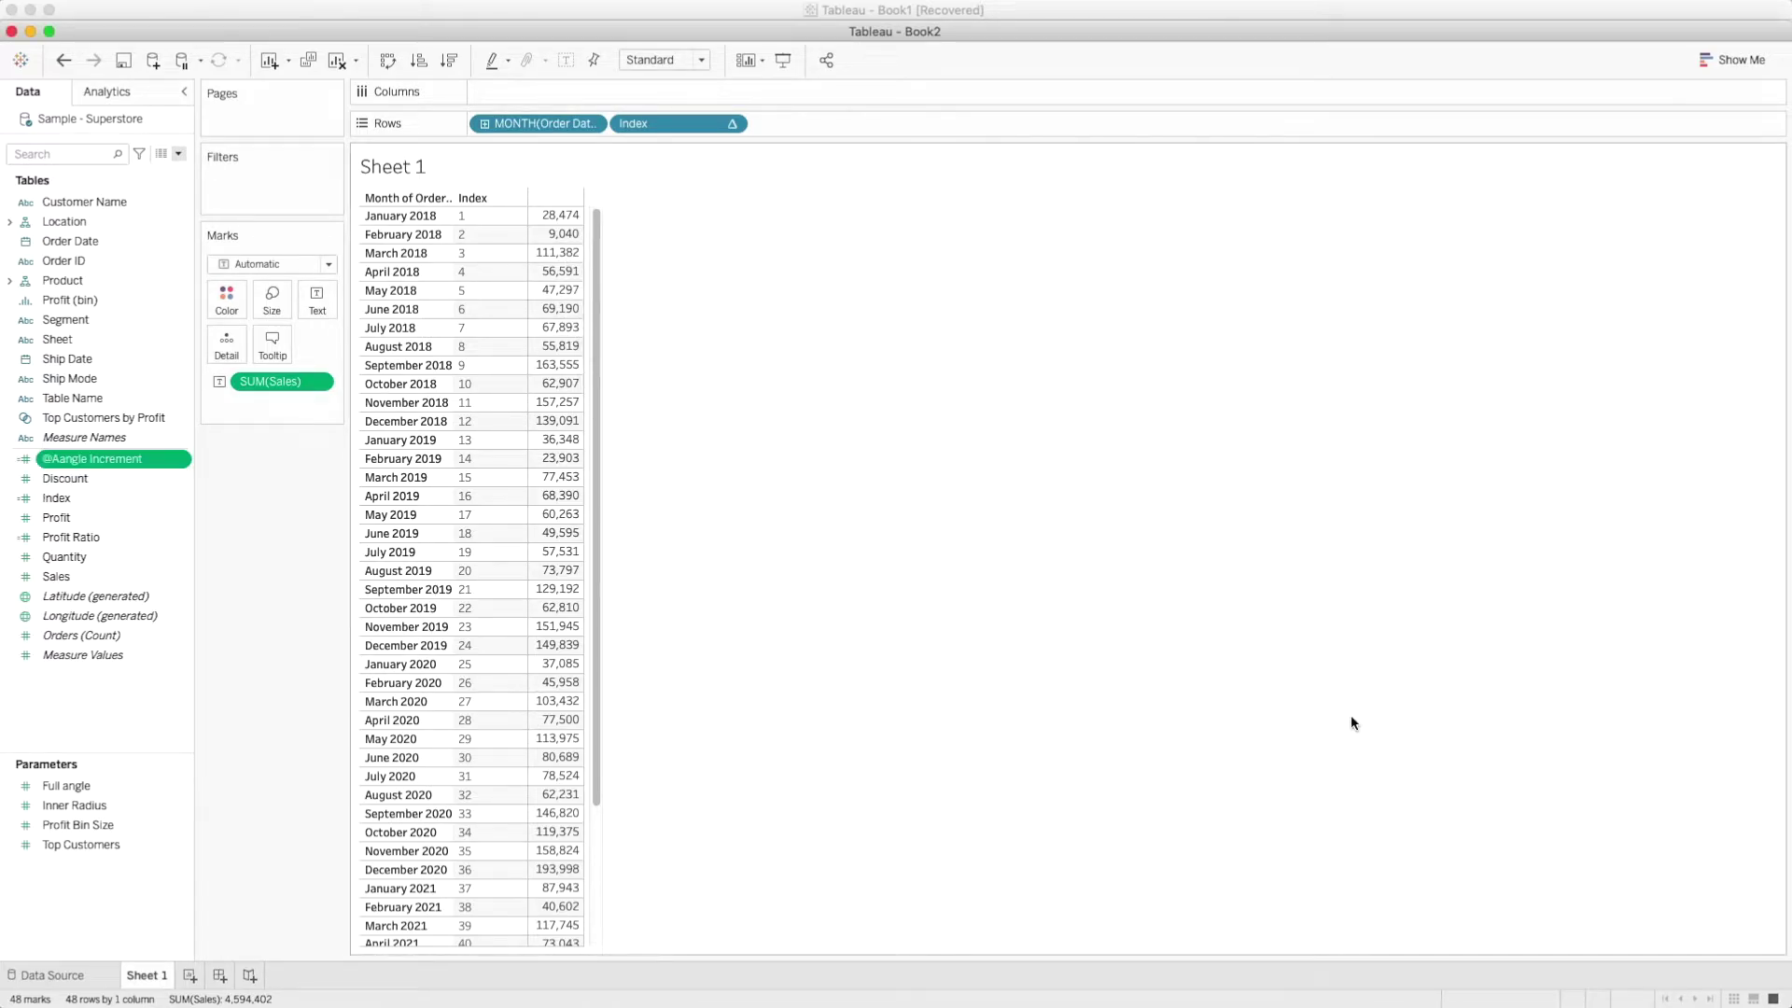
pyautogui.click(105, 462)
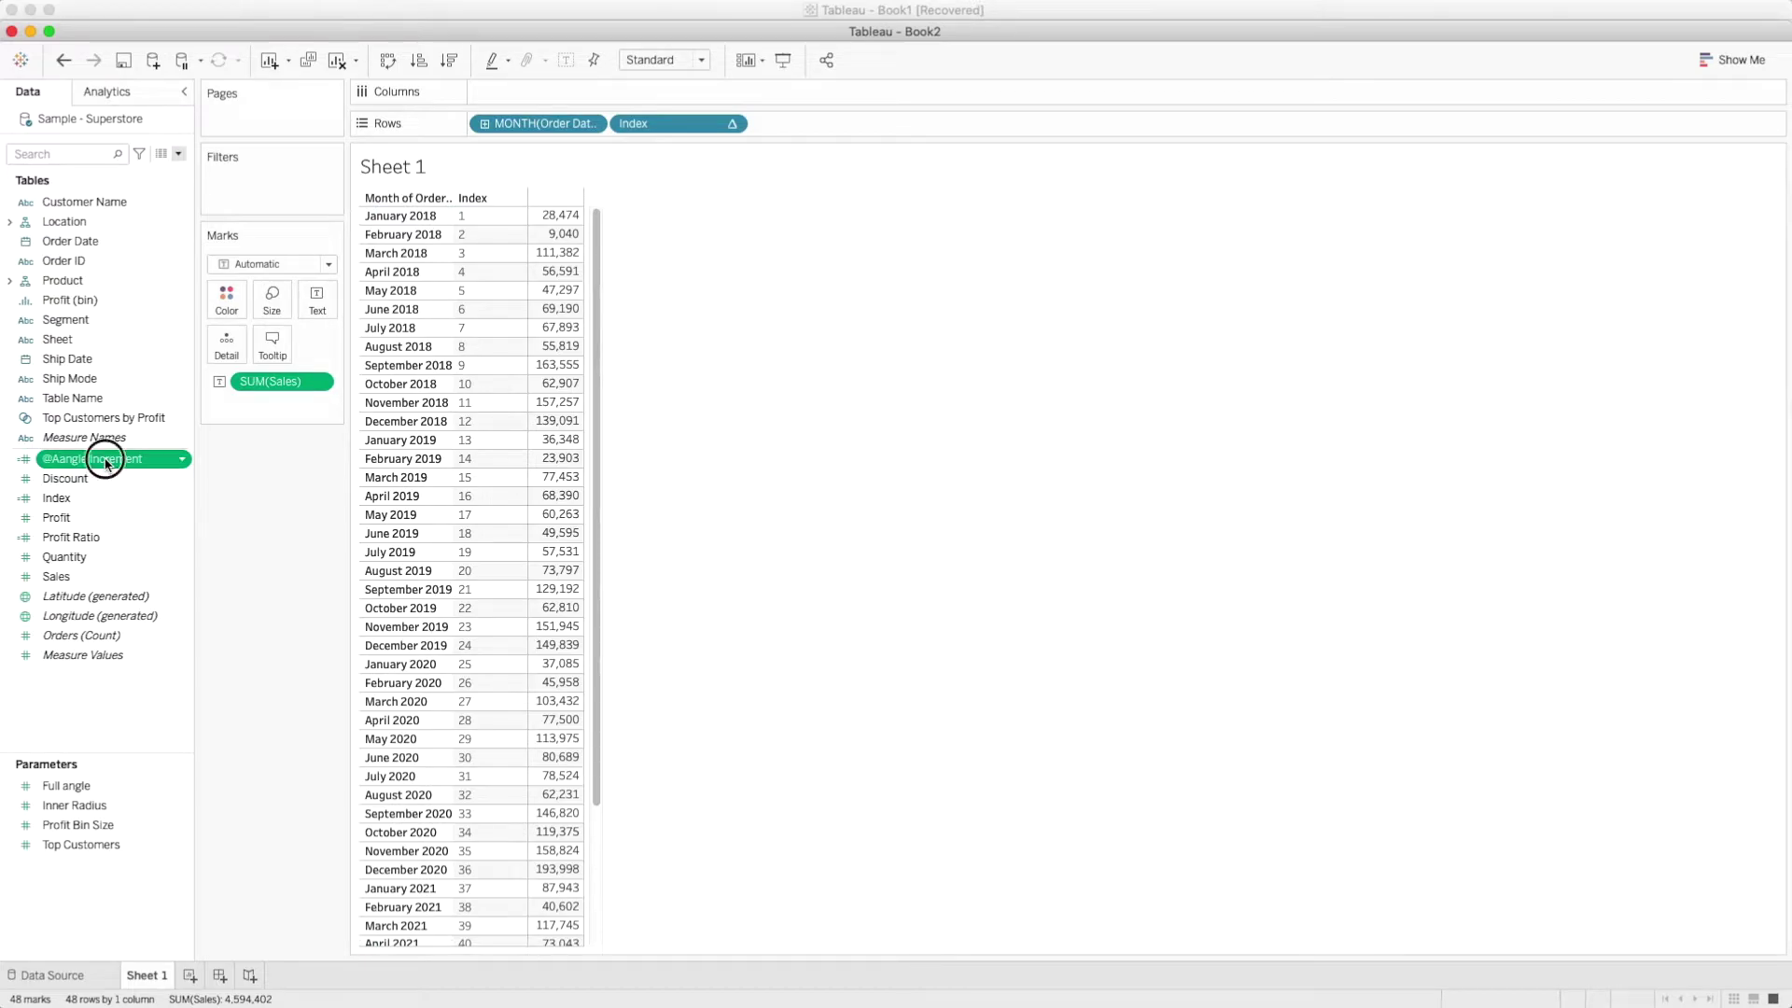
pyautogui.moveTo(105, 462); pyautogui.dragTo(525, 383)
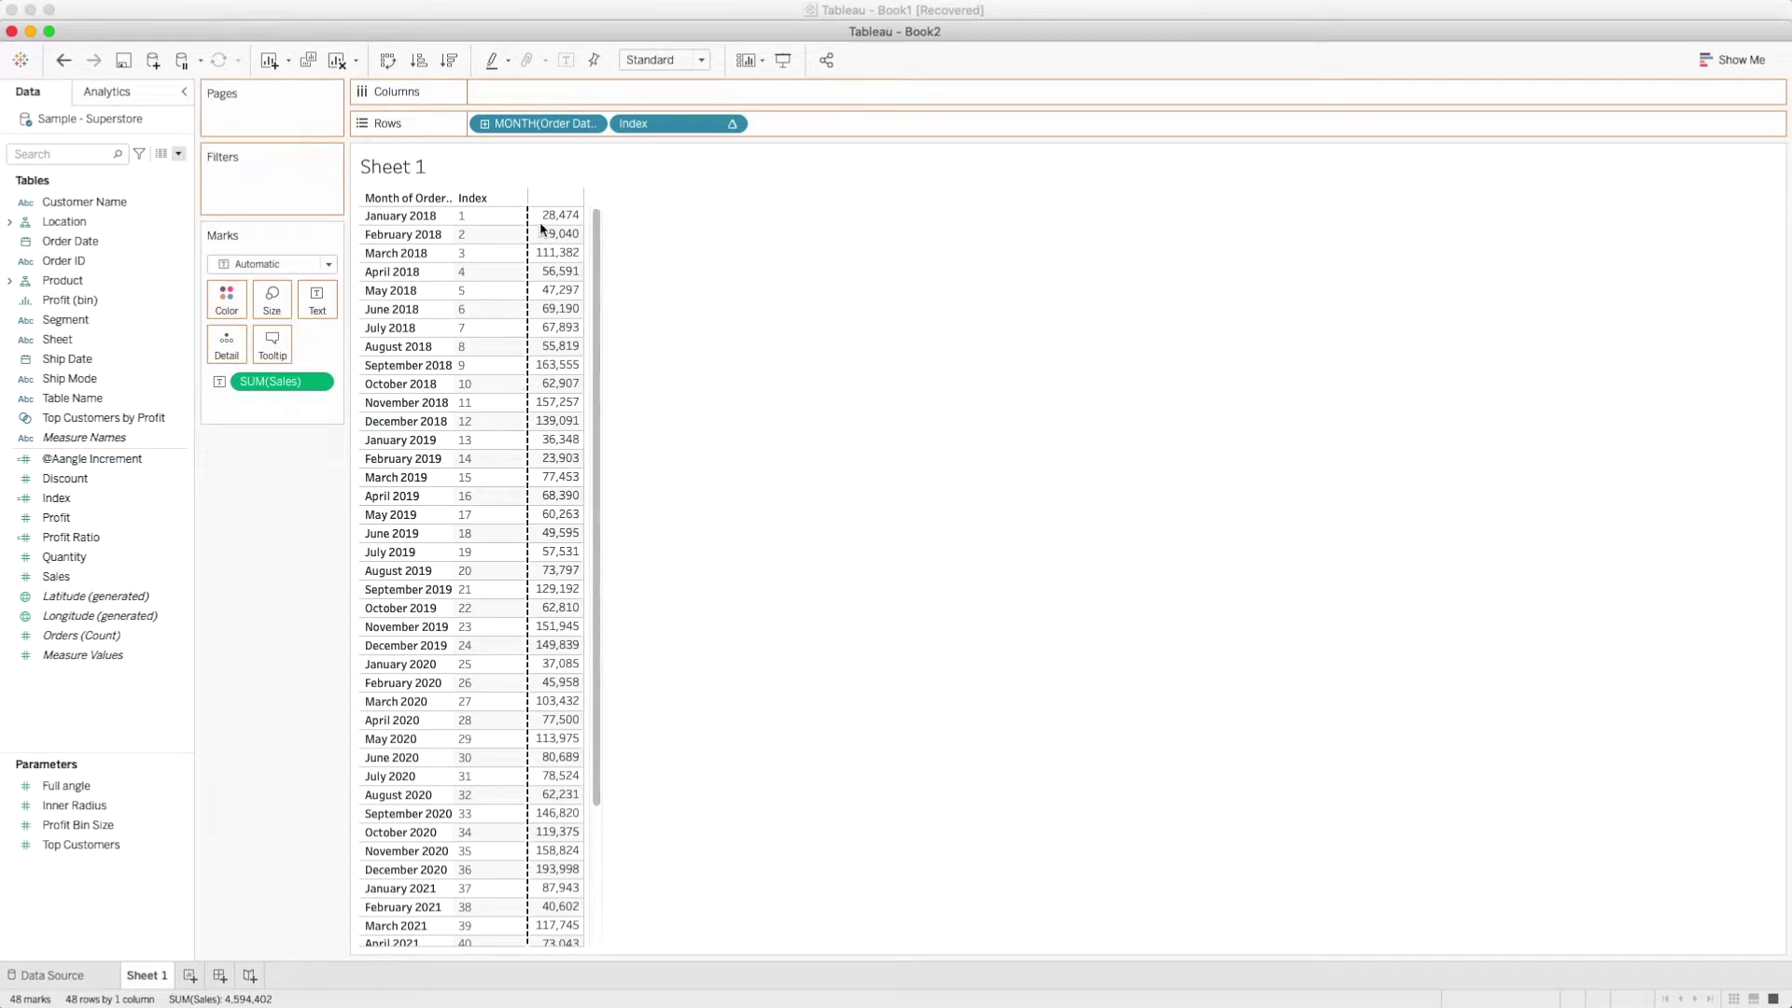
pyautogui.click(867, 127)
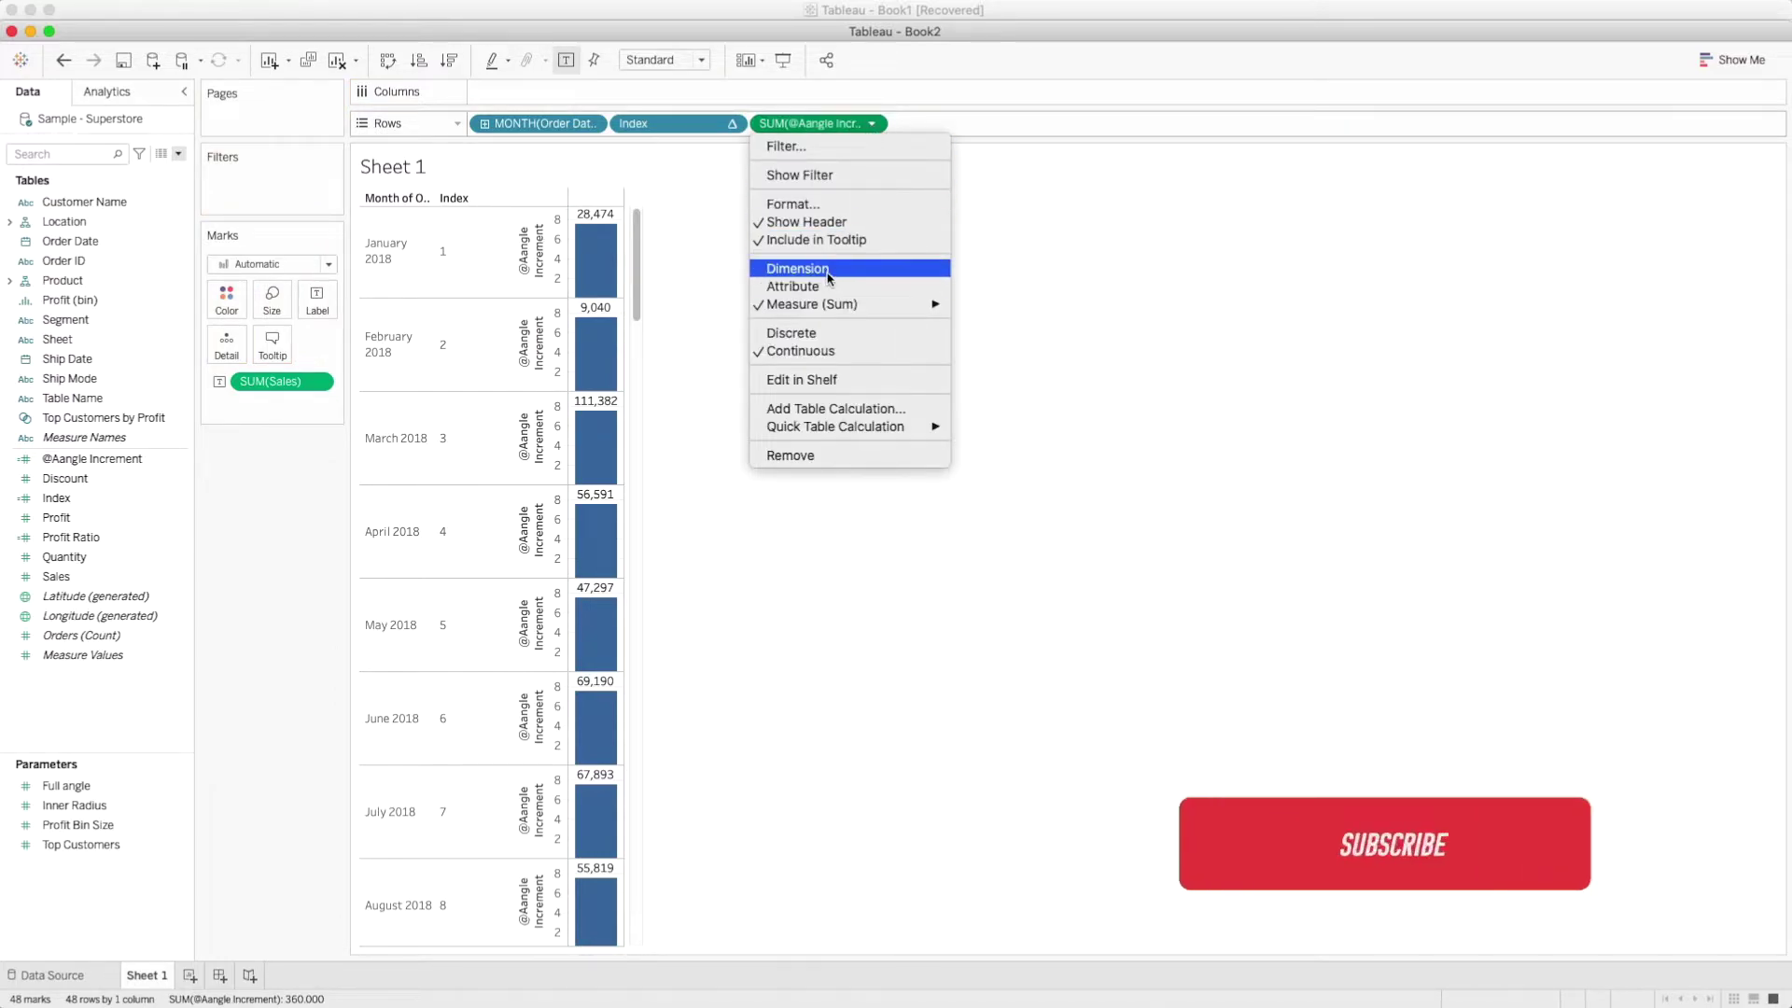
pyautogui.click(814, 336)
pyautogui.click(550, 213)
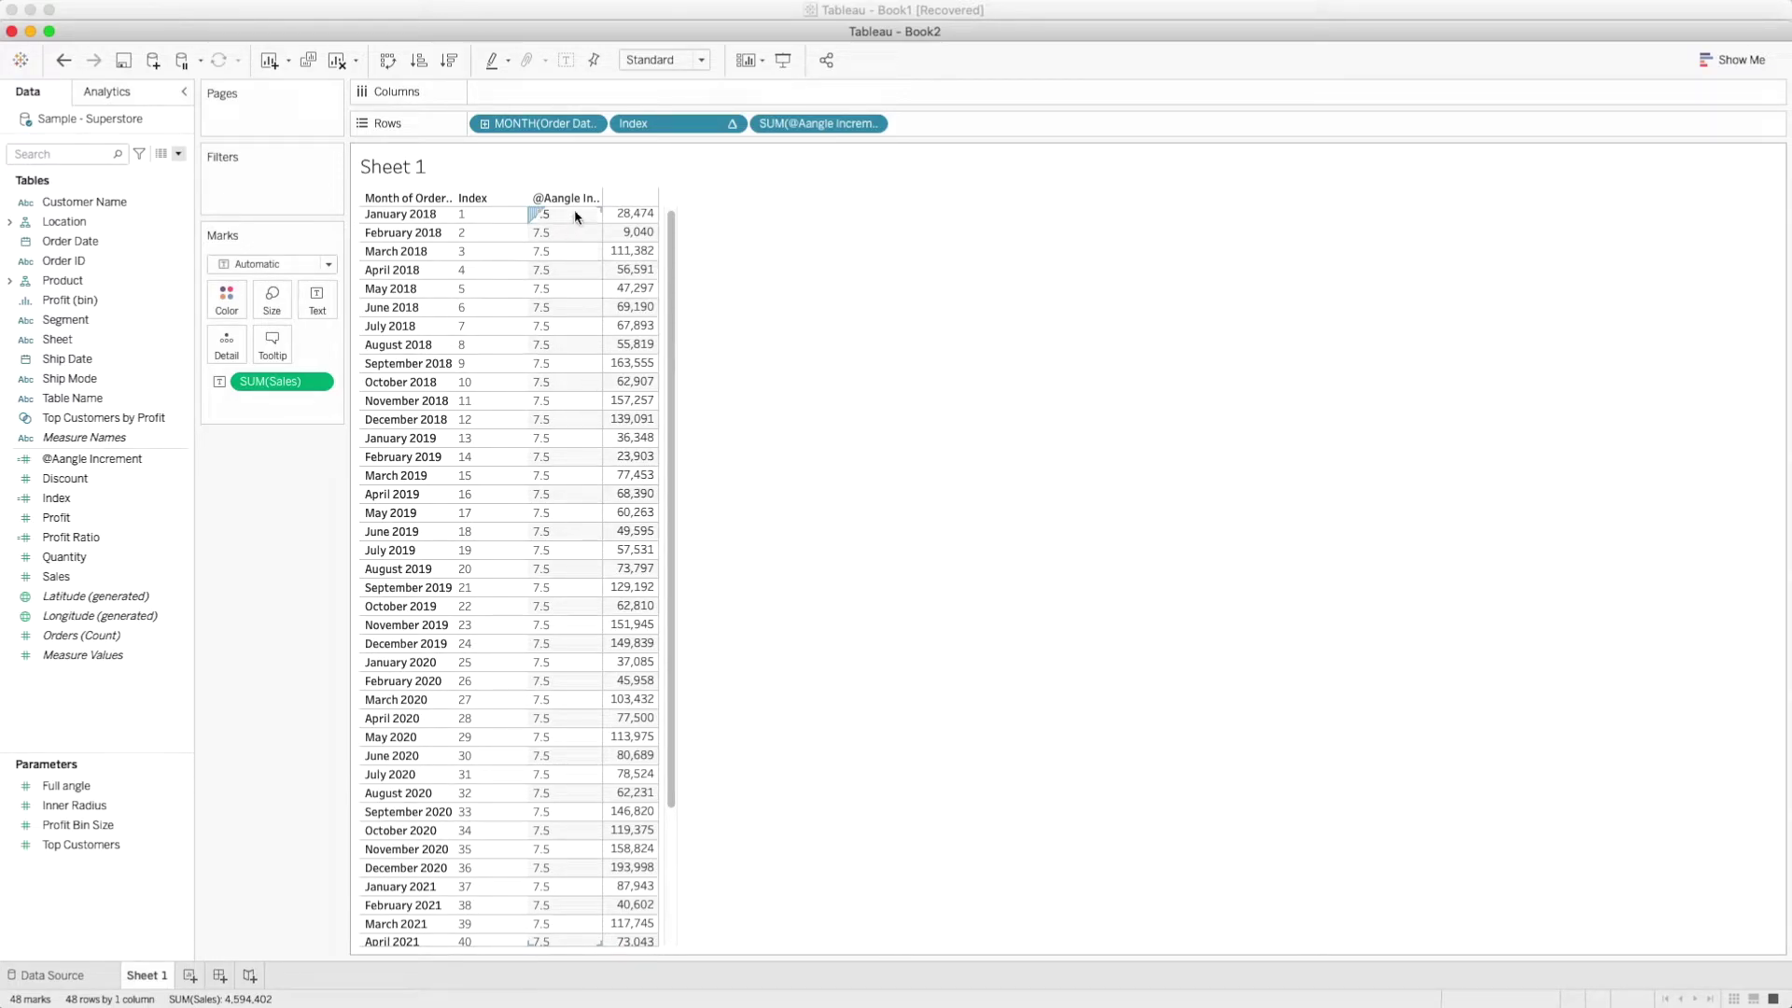
pyautogui.scroll(-1, 566, 215)
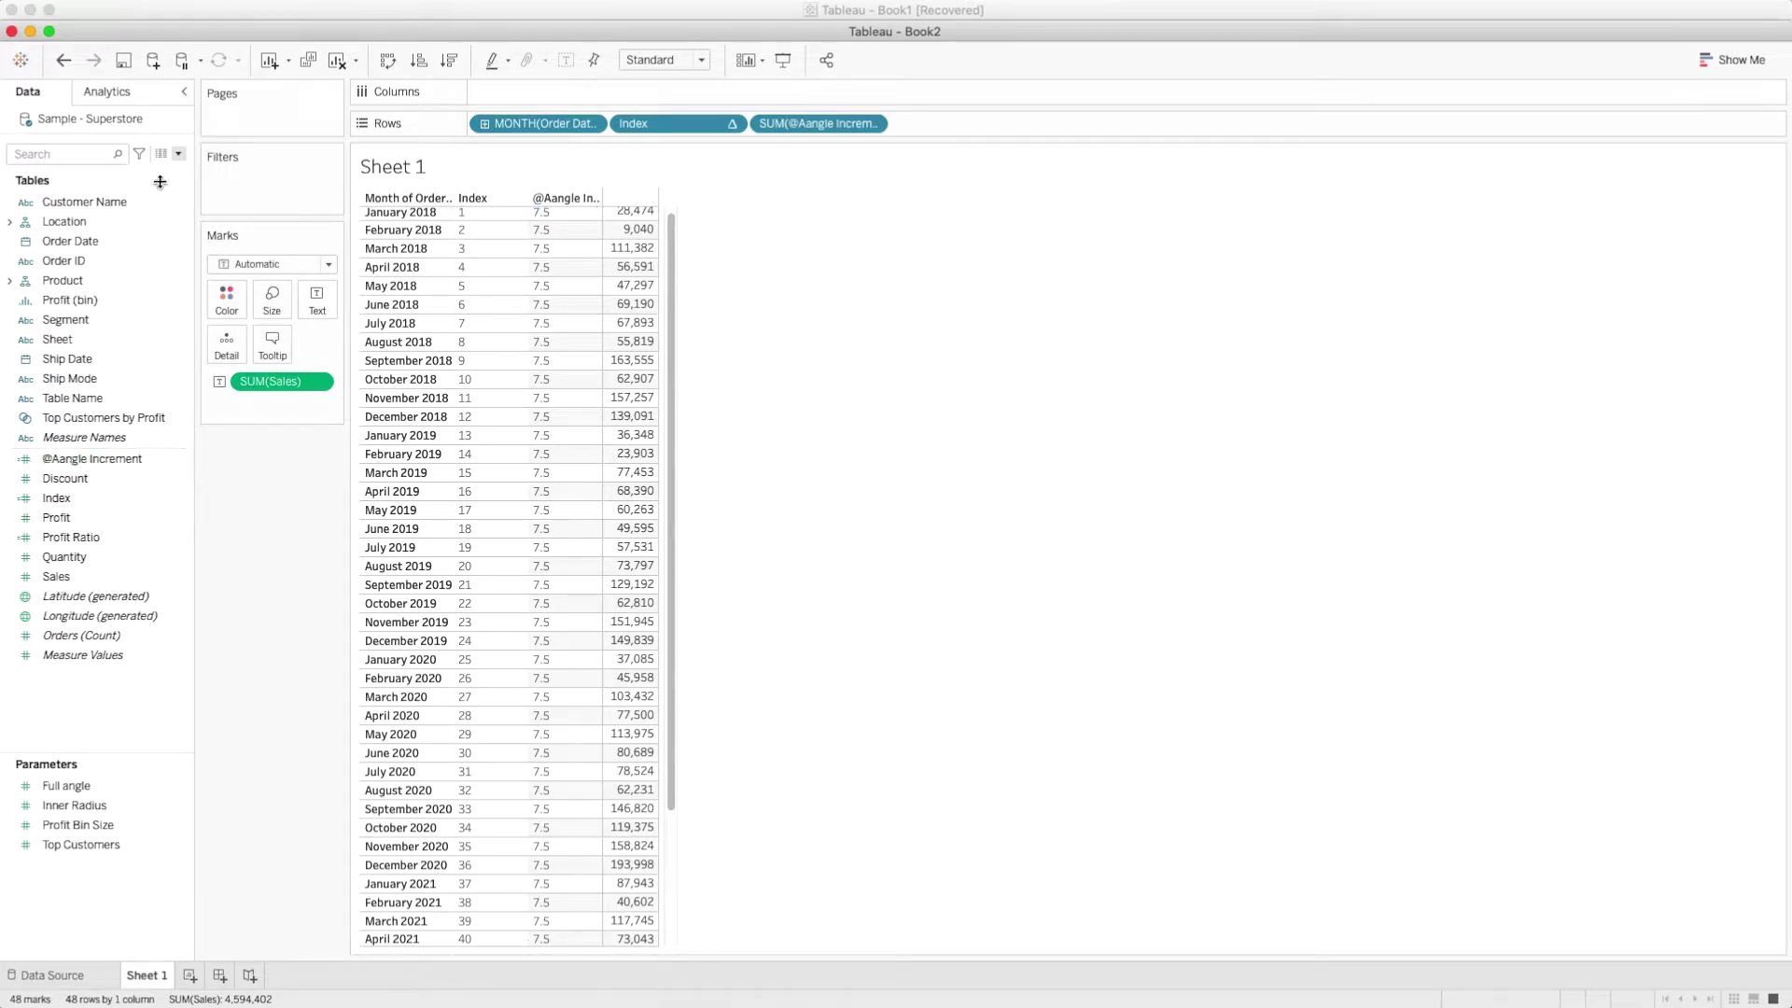
pyautogui.click(179, 153)
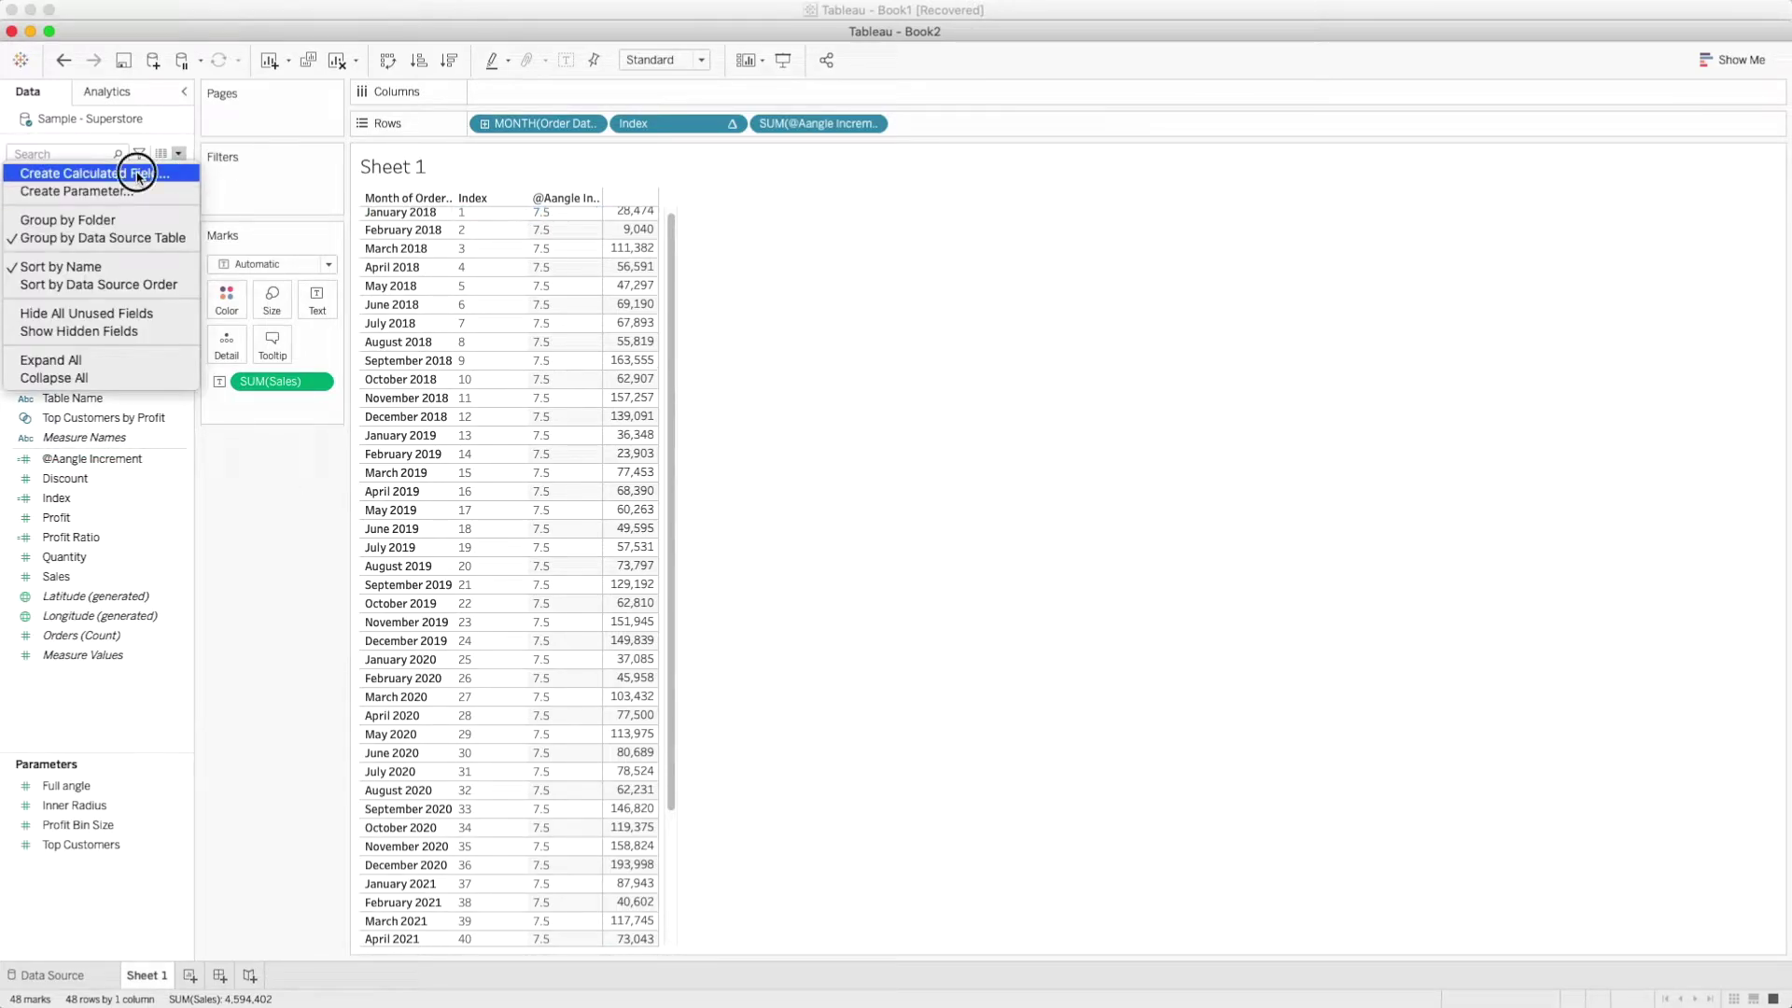
pyautogui.click(137, 174)
pyautogui.write('@angle')
pyautogui.click(763, 331)
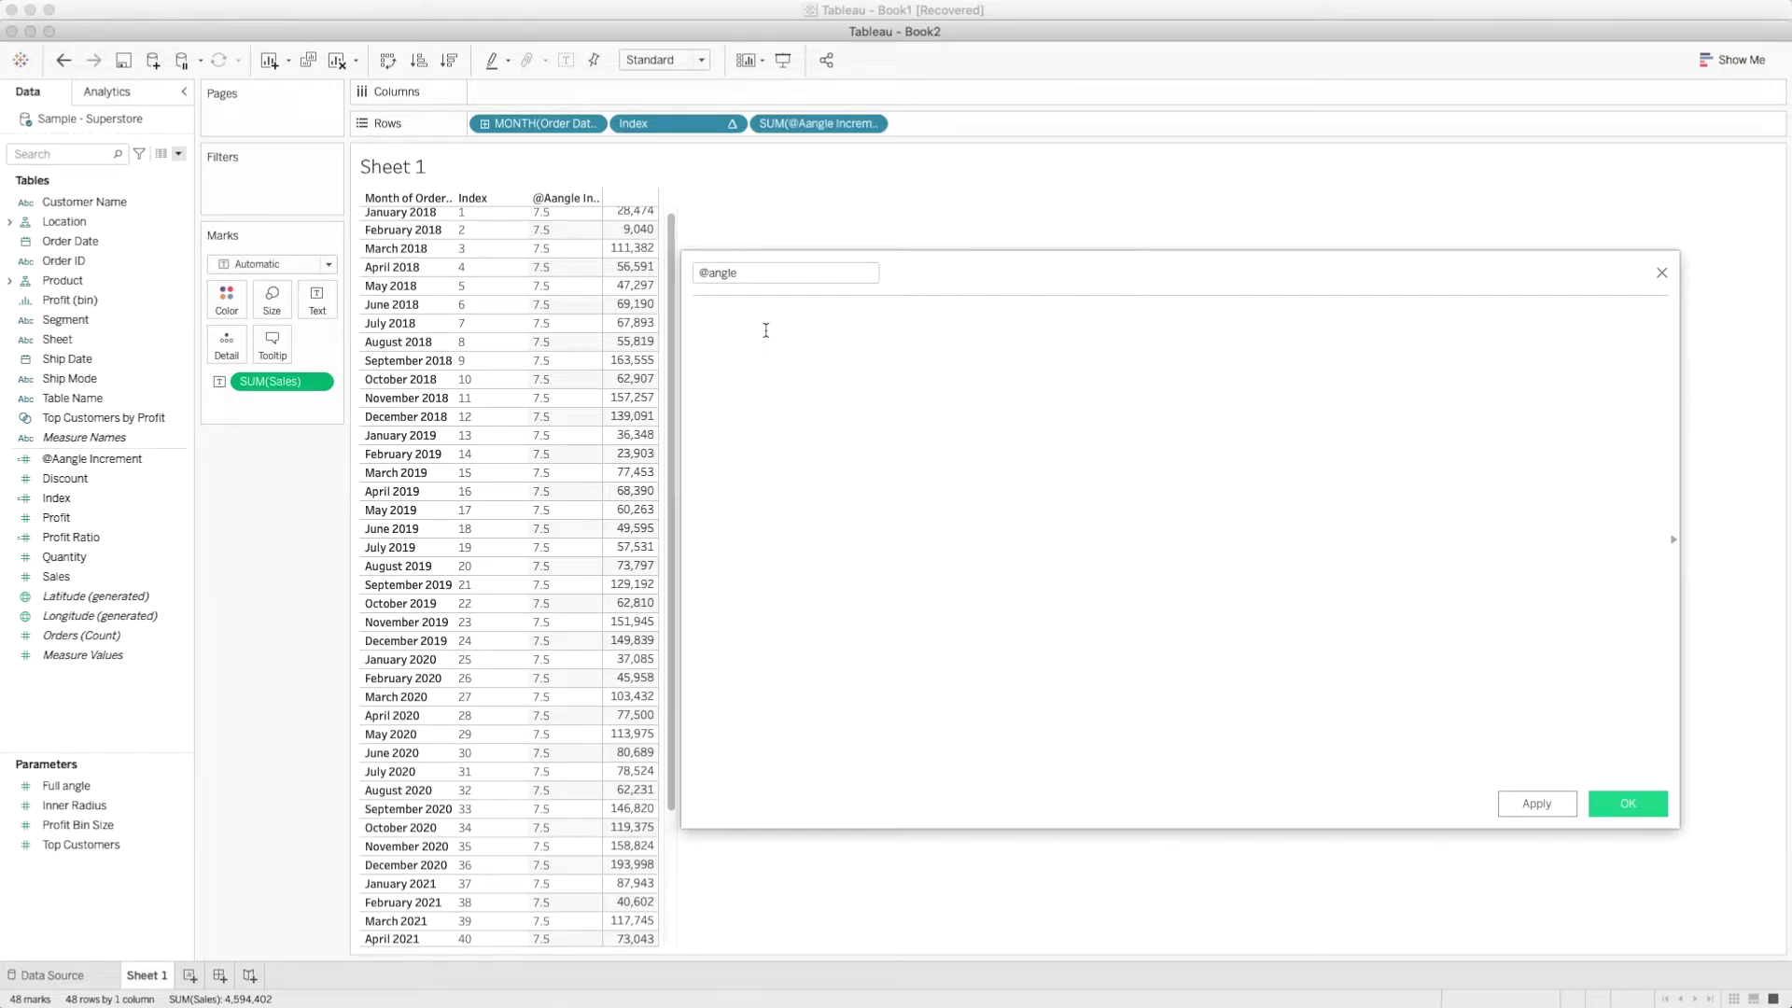
pyautogui.write('ange')
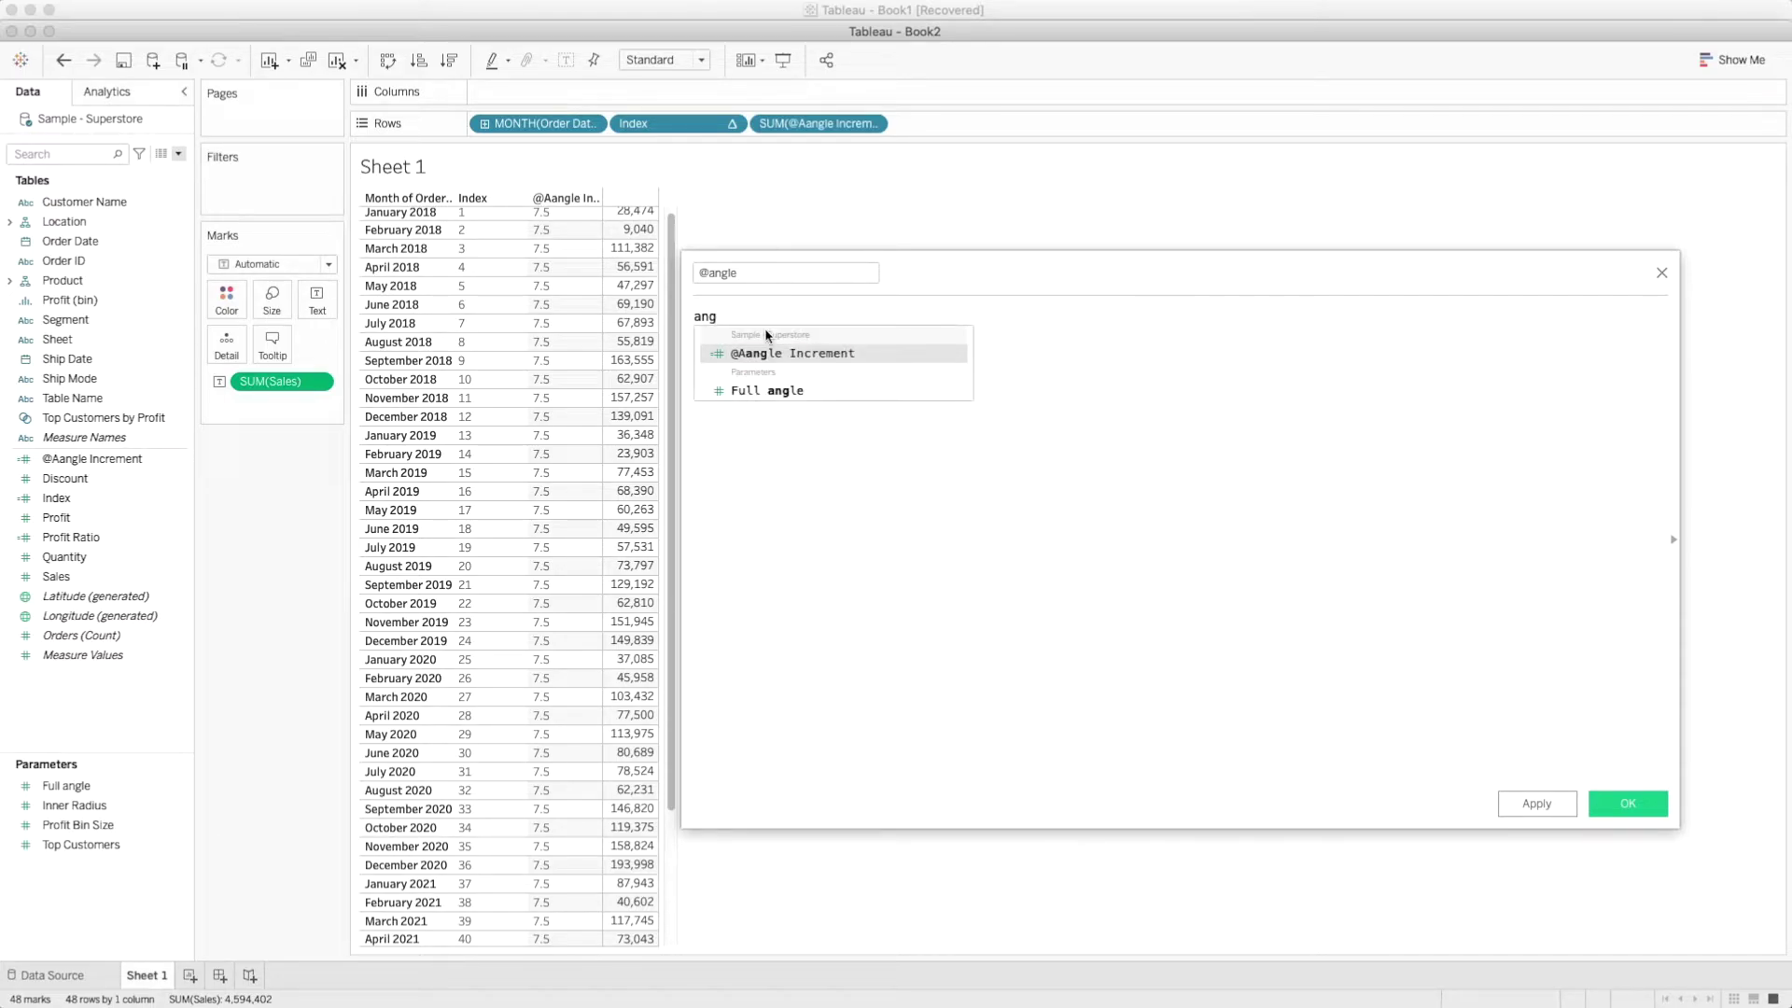
pyautogui.press('Return')
pyautogui.write('*')
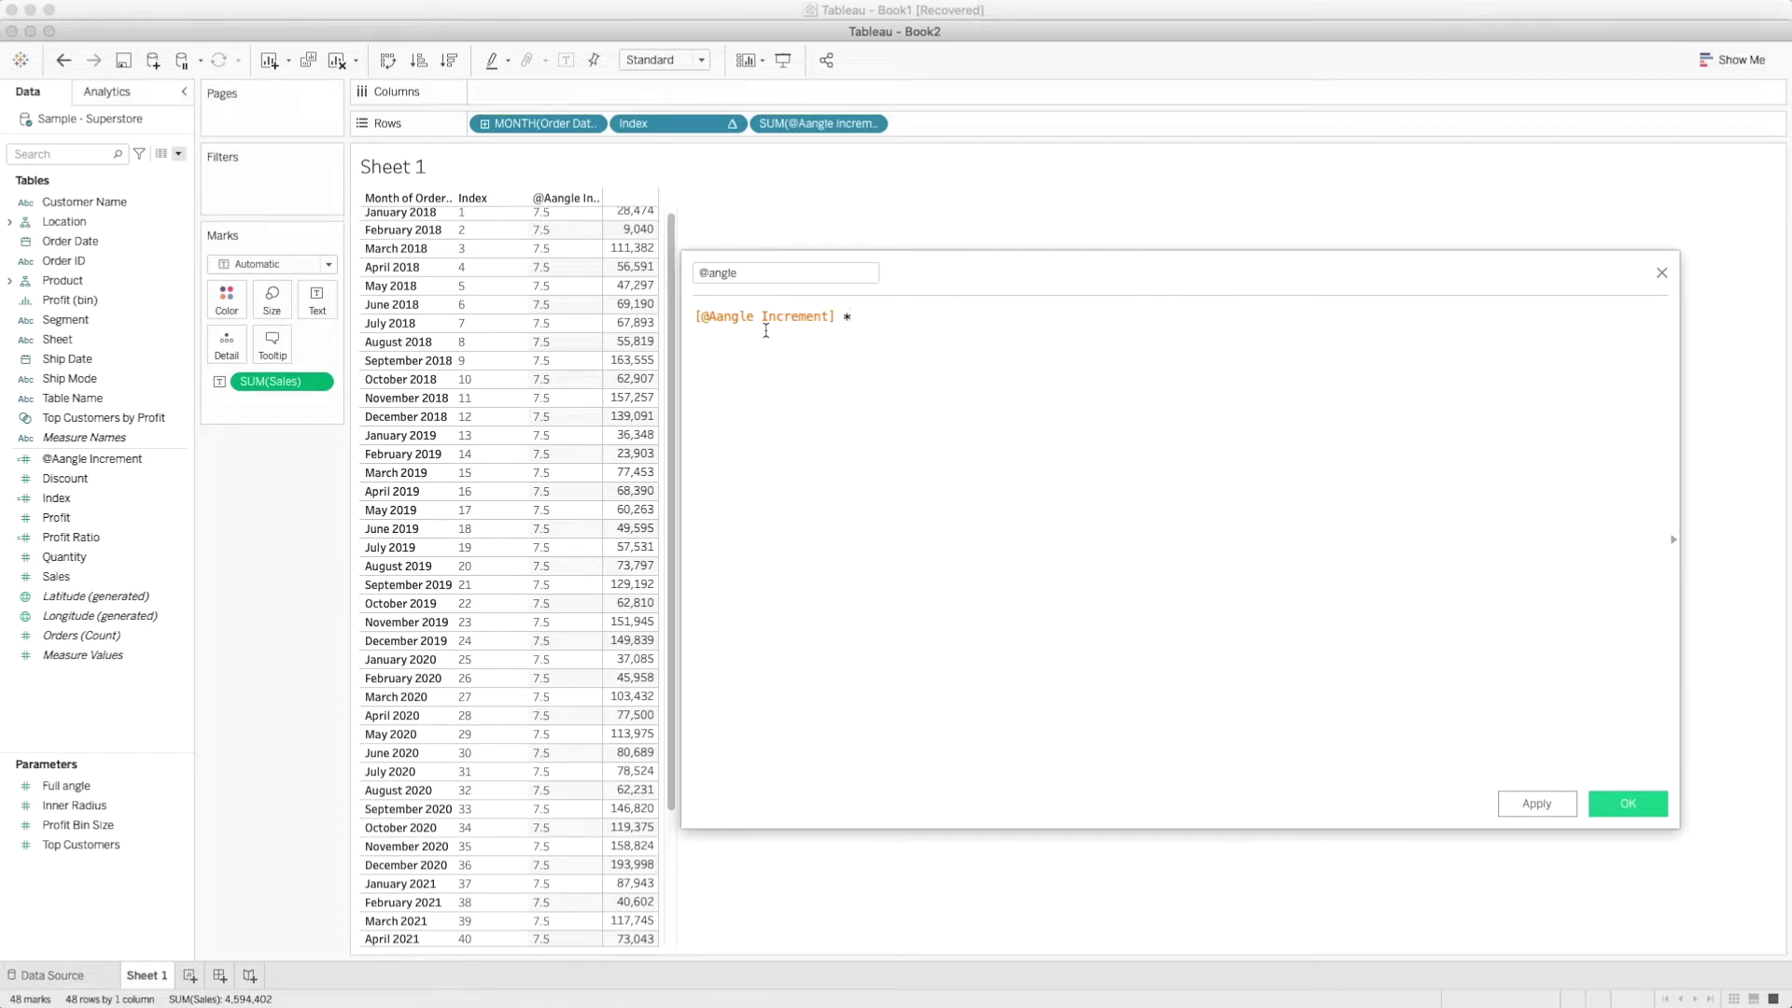
pyautogui.write(' i')
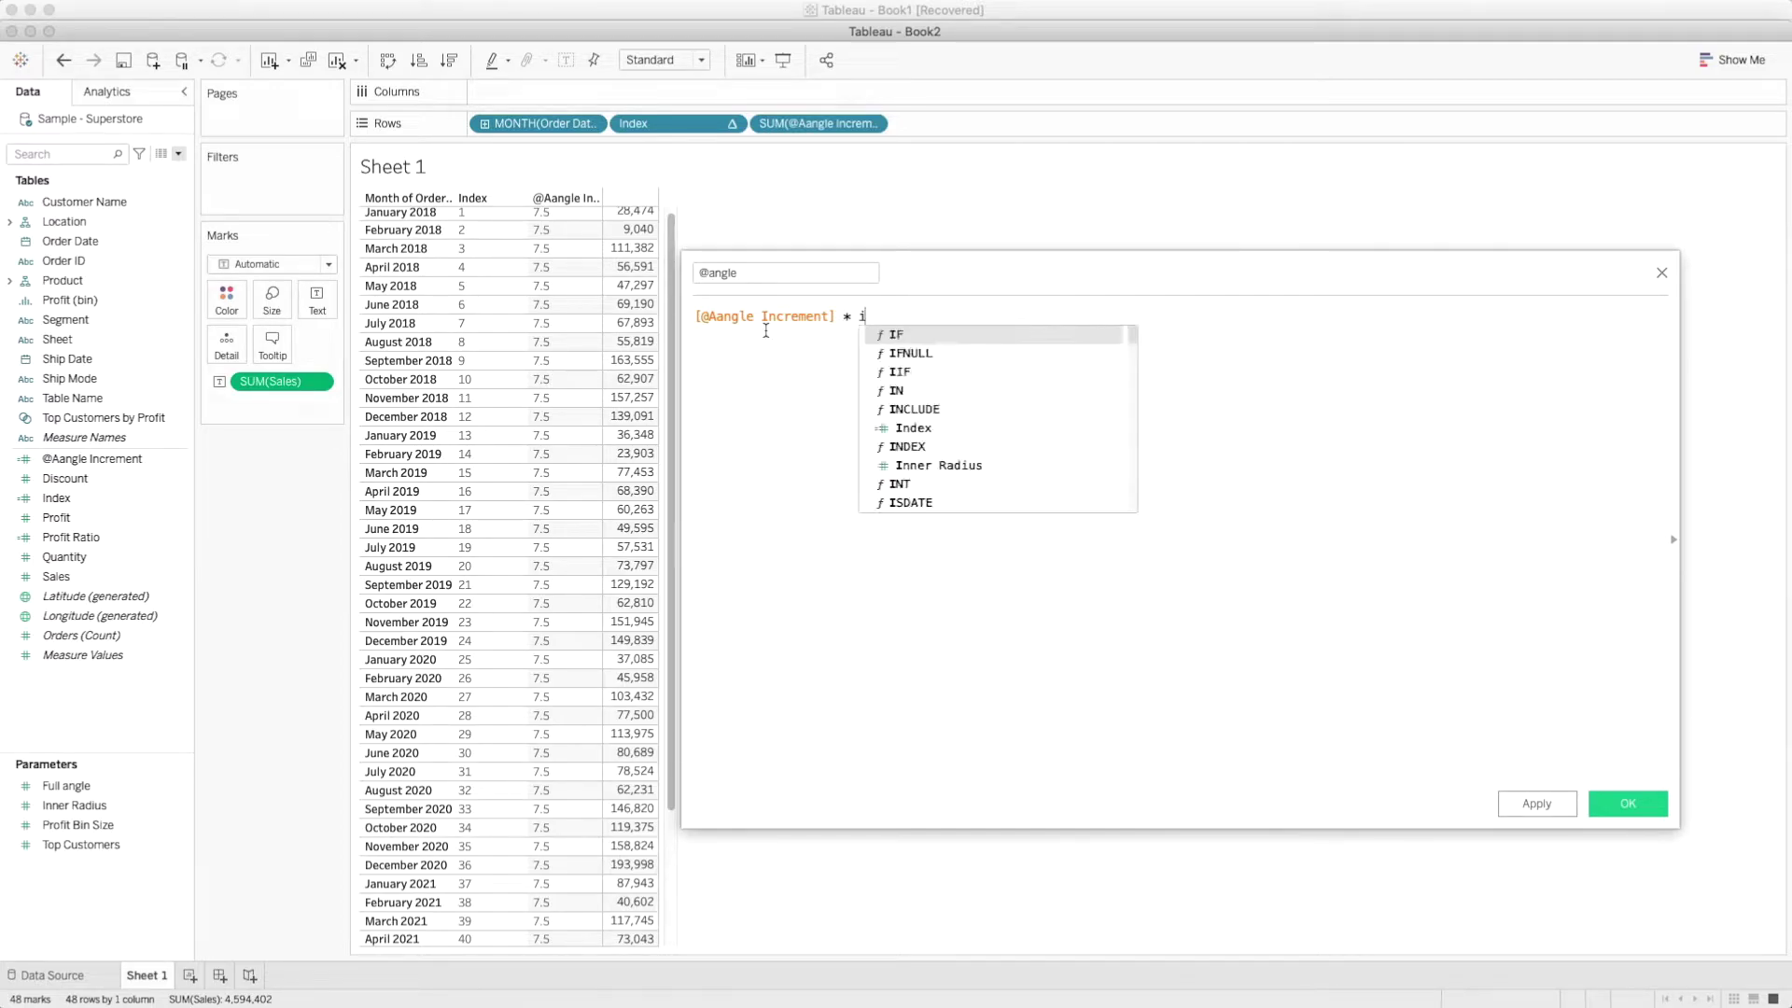
pyautogui.write('nd')
pyautogui.press('Return')
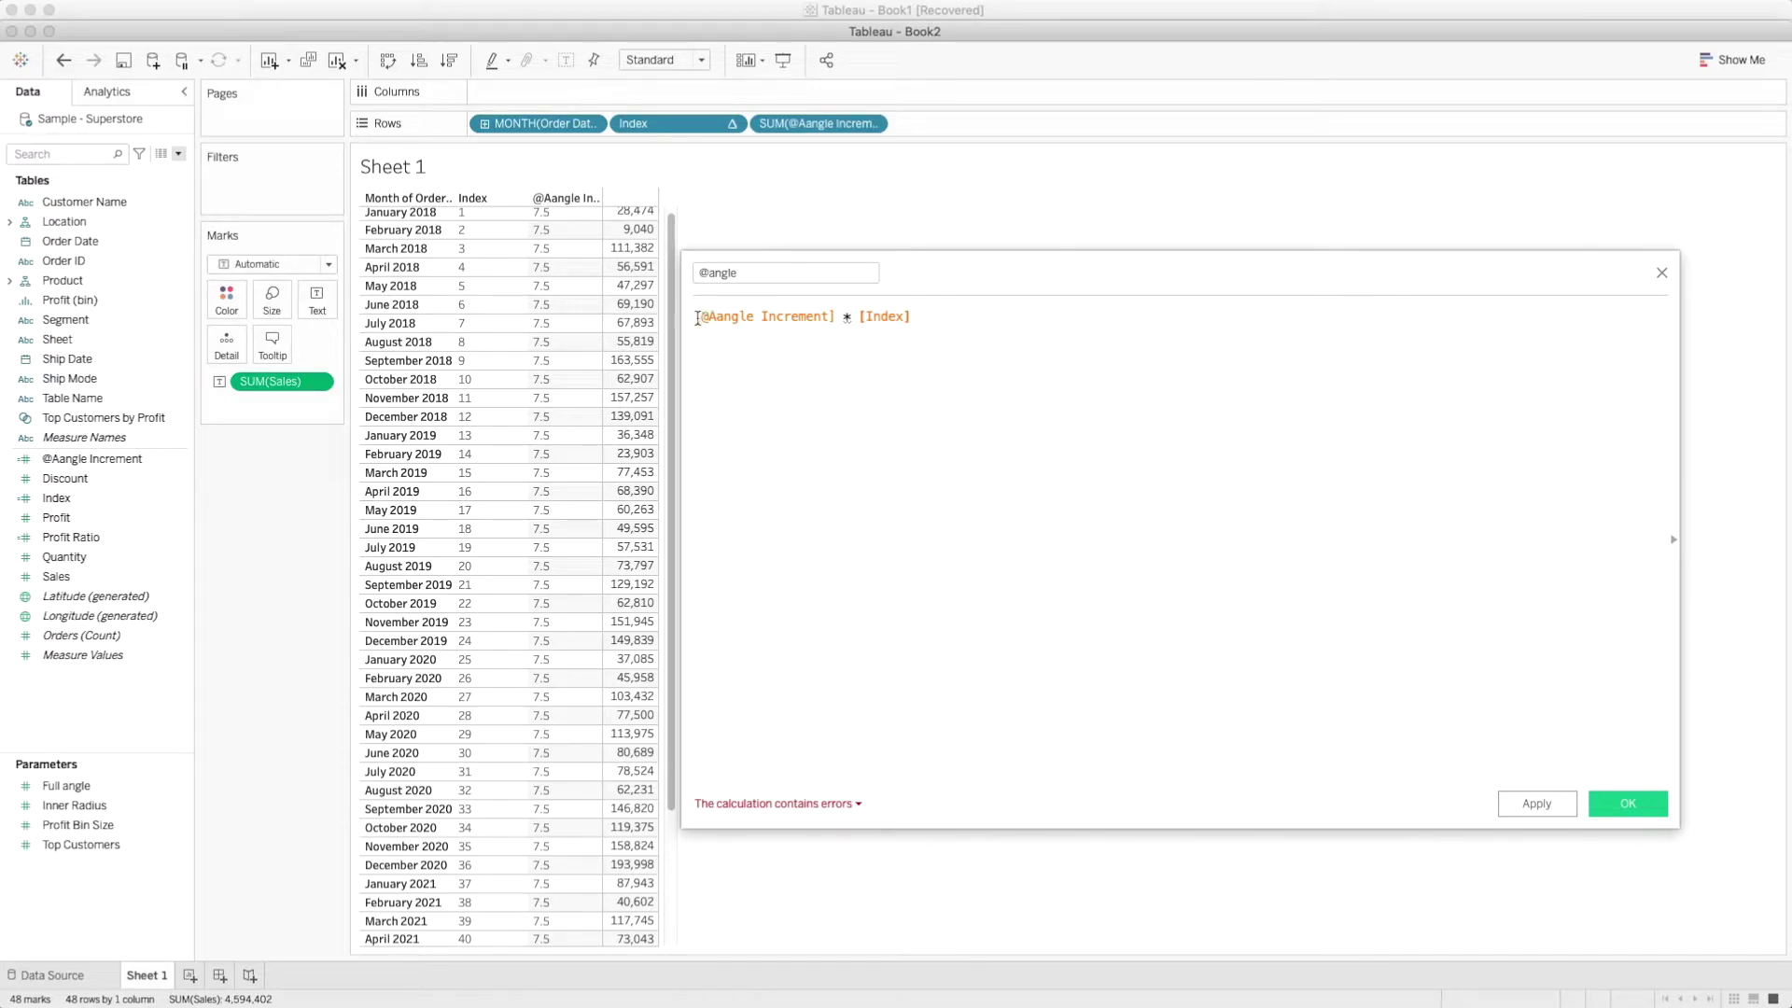
pyautogui.write('avg(')
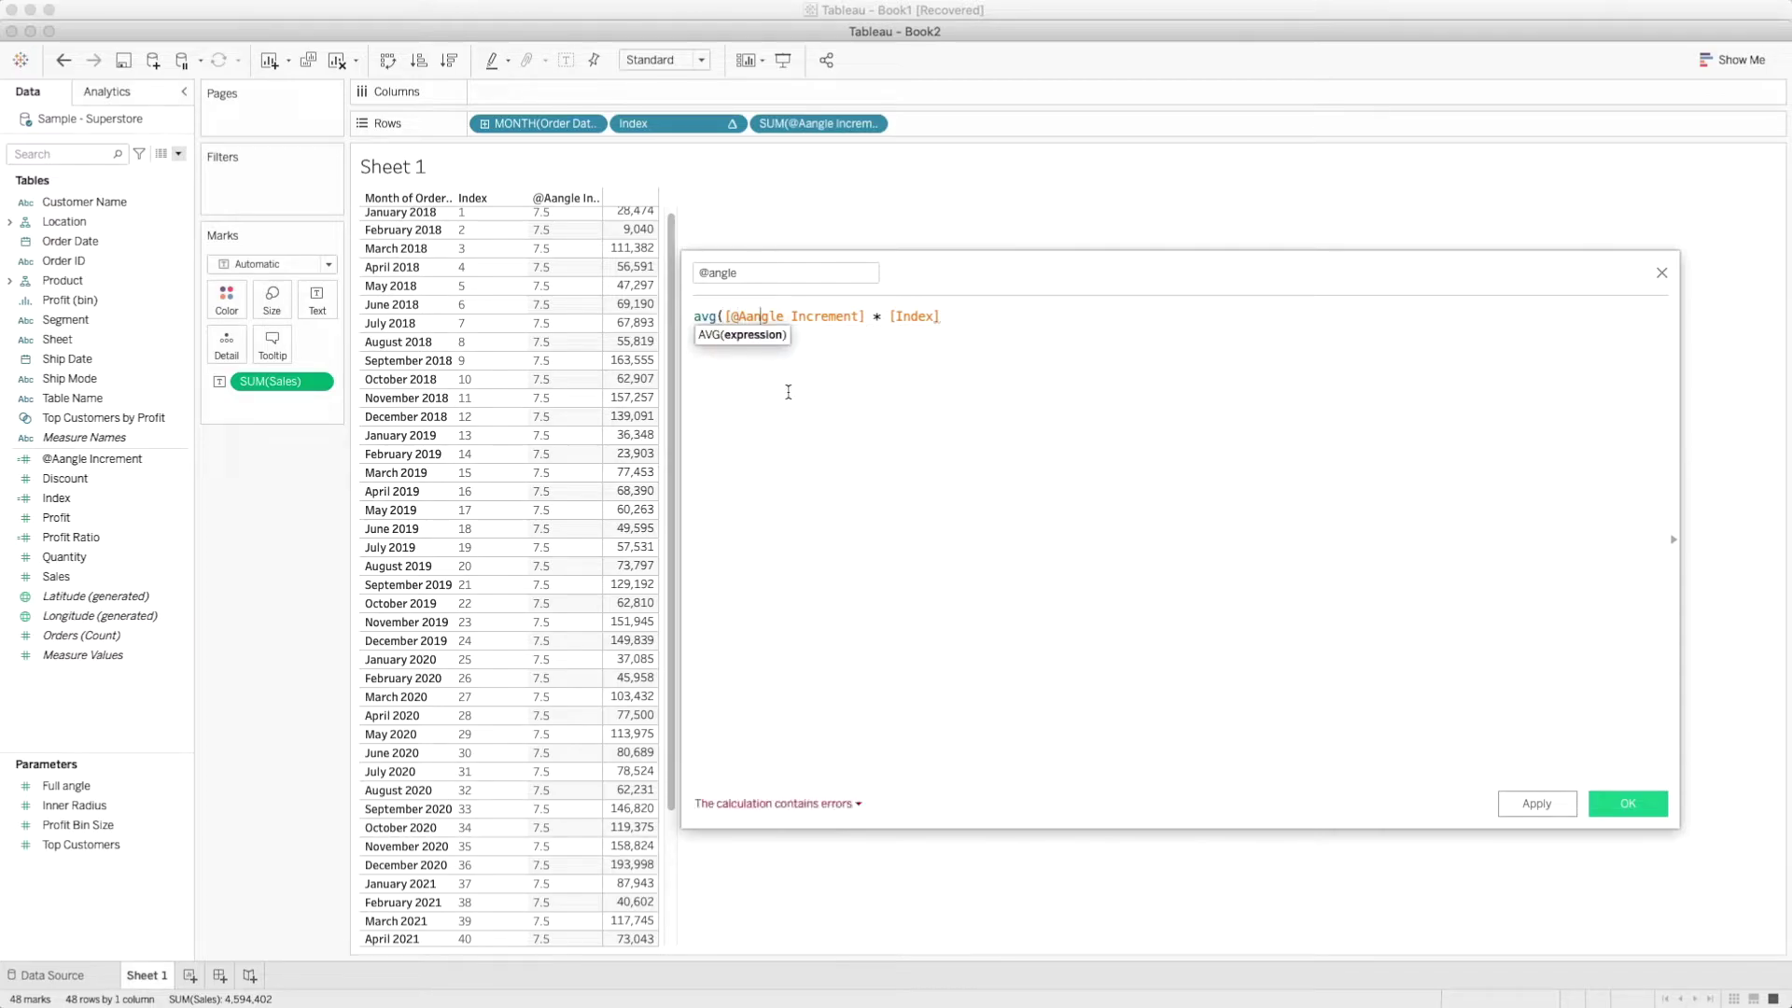
pyautogui.press('Right')
pyautogui.press('Right')
pyautogui.write(')')
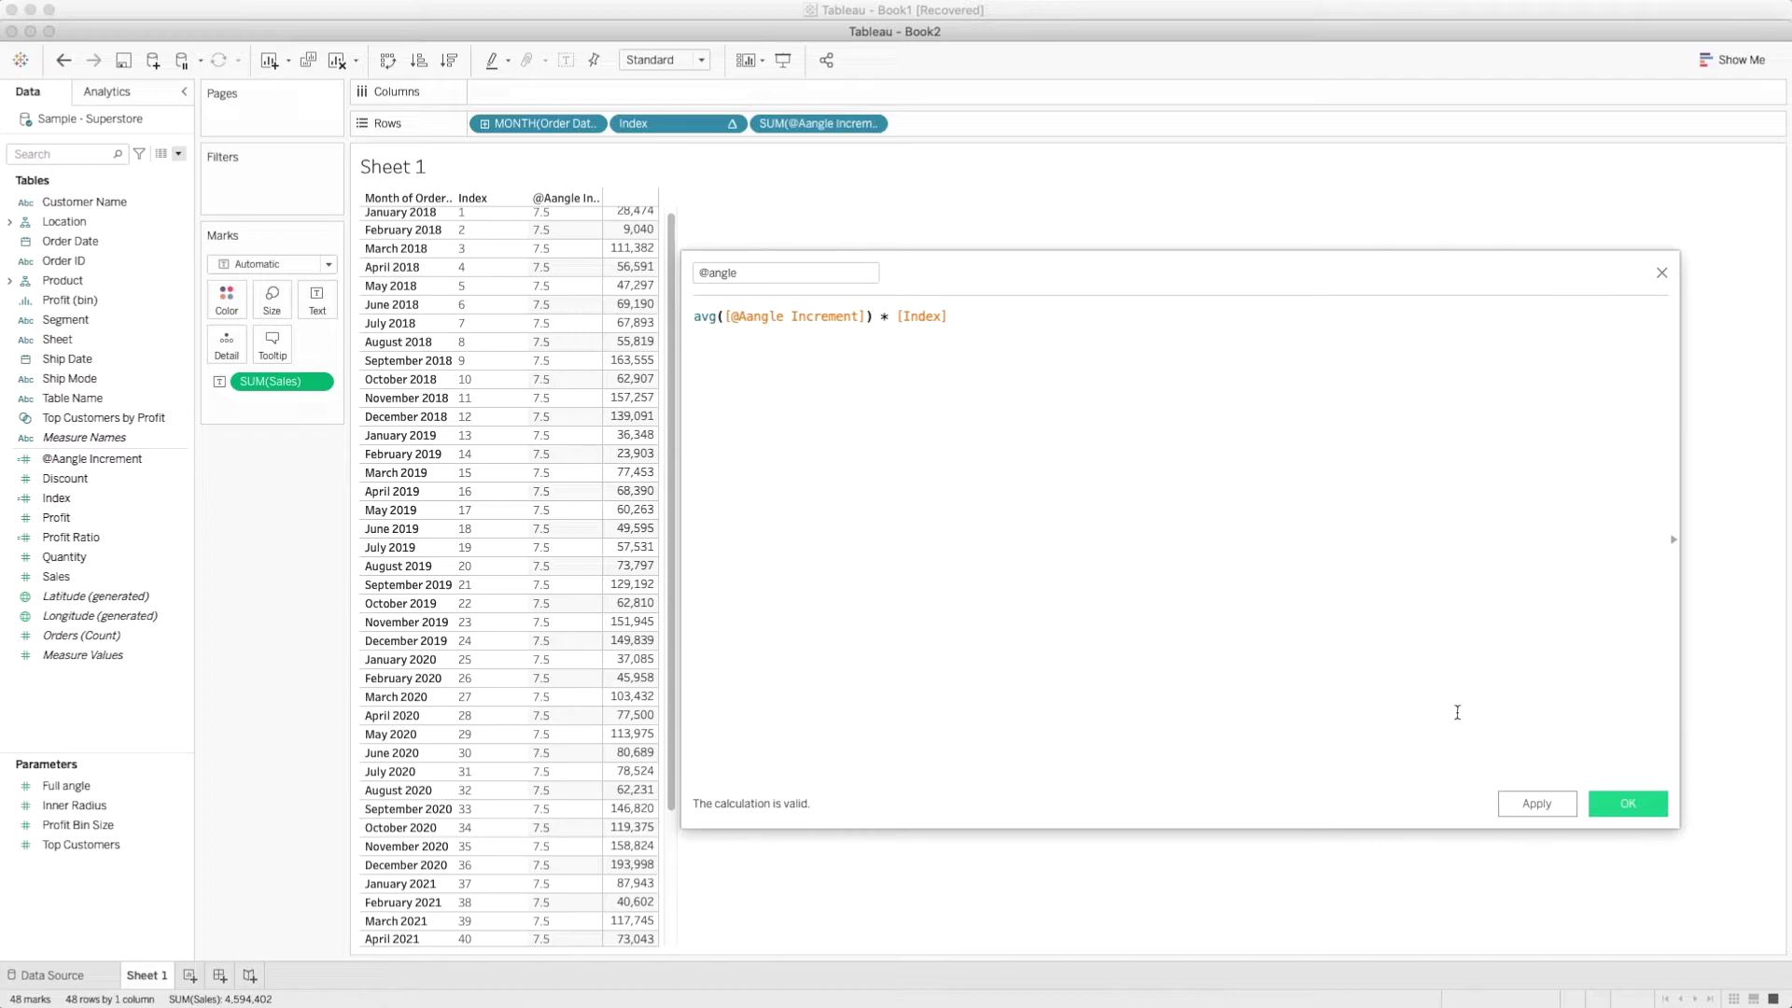
pyautogui.click(1622, 808)
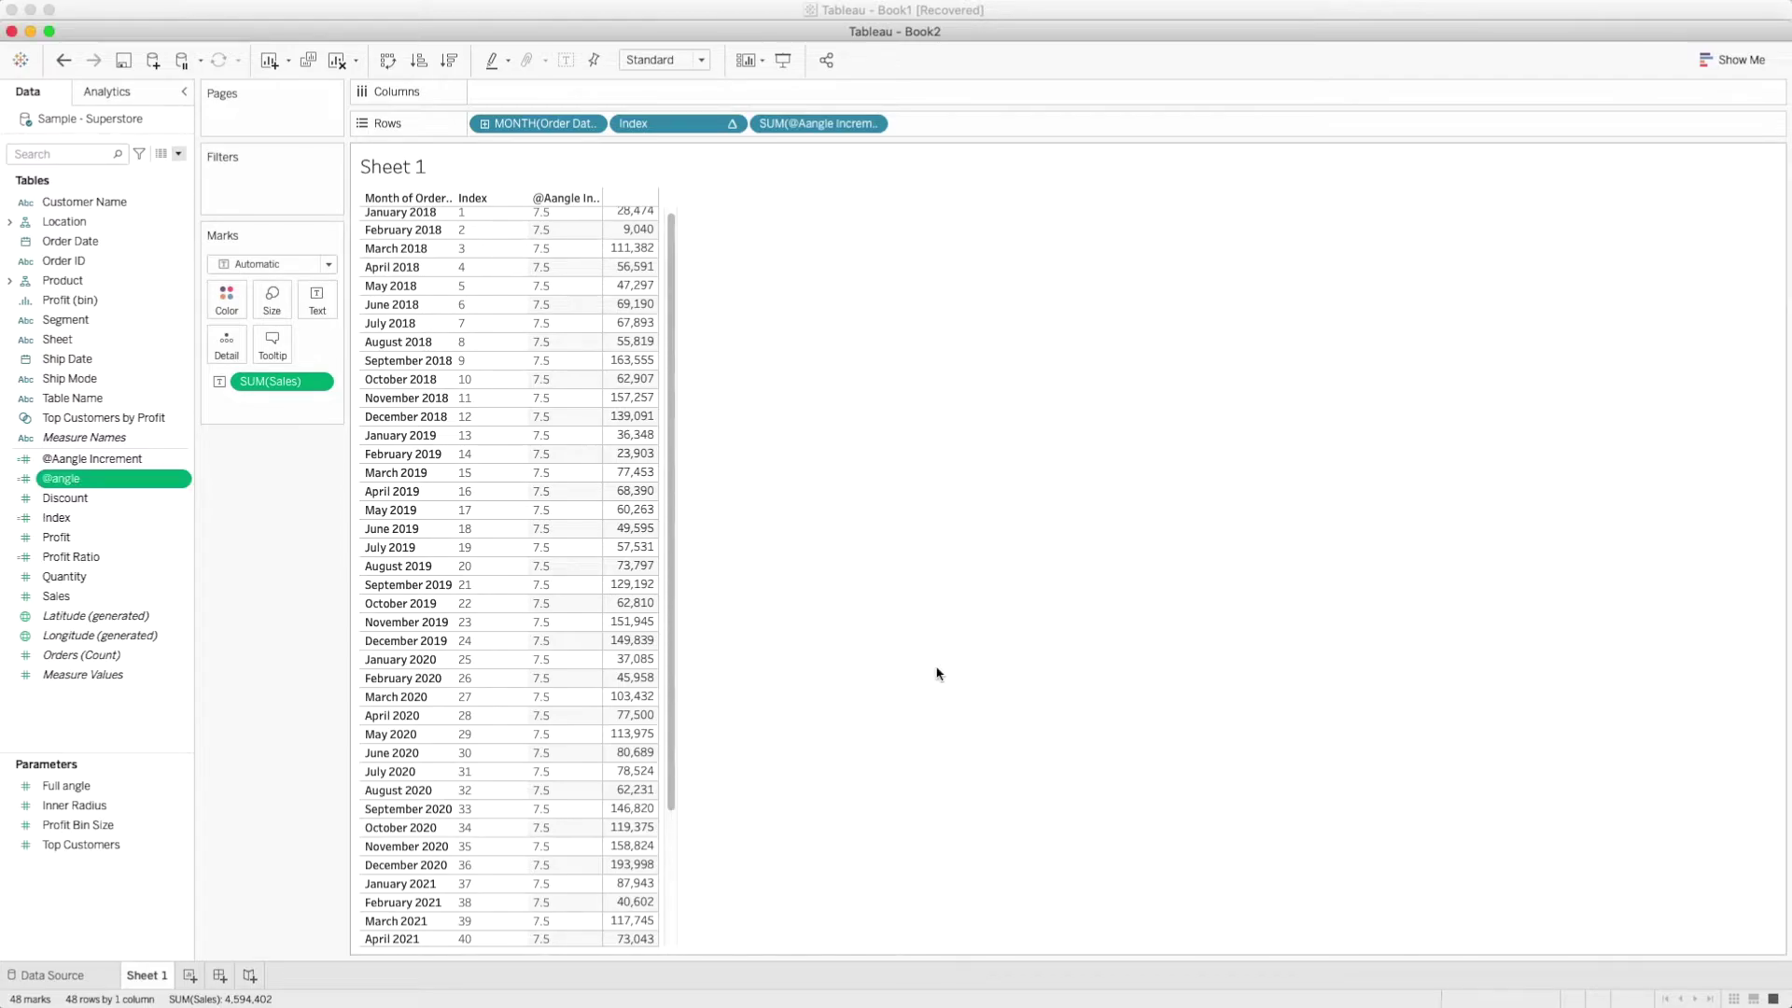
pyautogui.click(83, 487)
pyautogui.moveTo(83, 488); pyautogui.dragTo(581, 412)
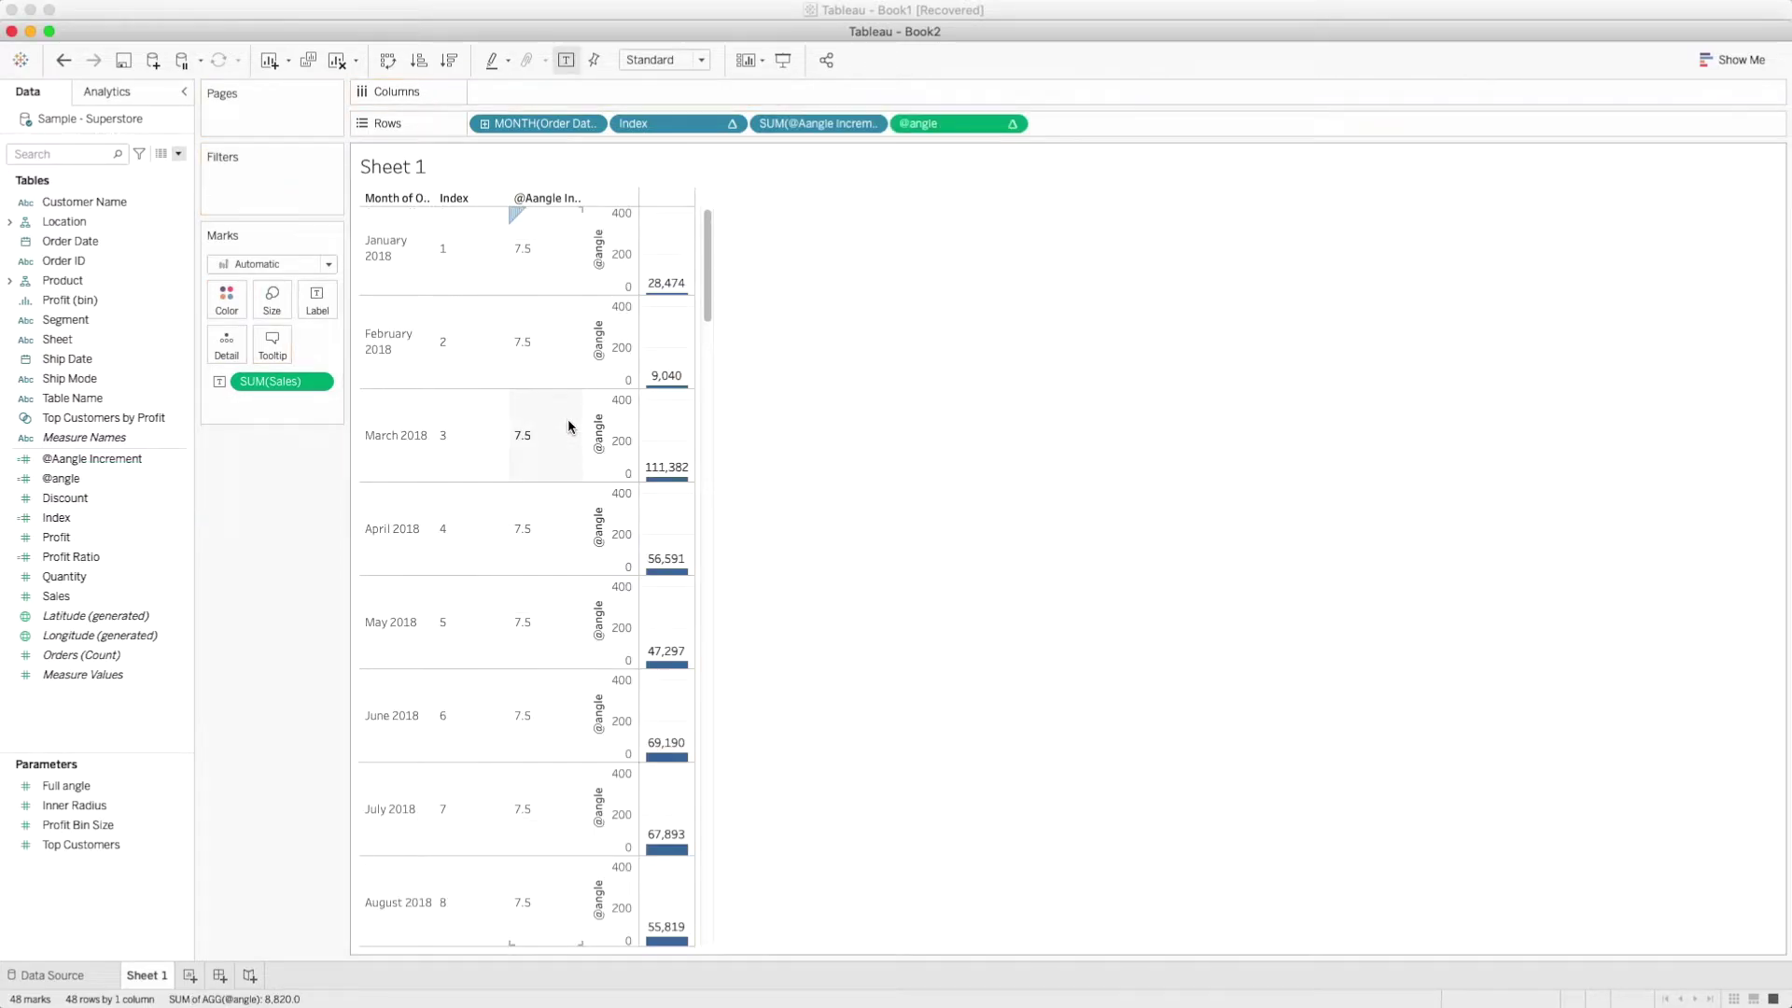
pyautogui.click(1012, 123)
pyautogui.click(962, 269)
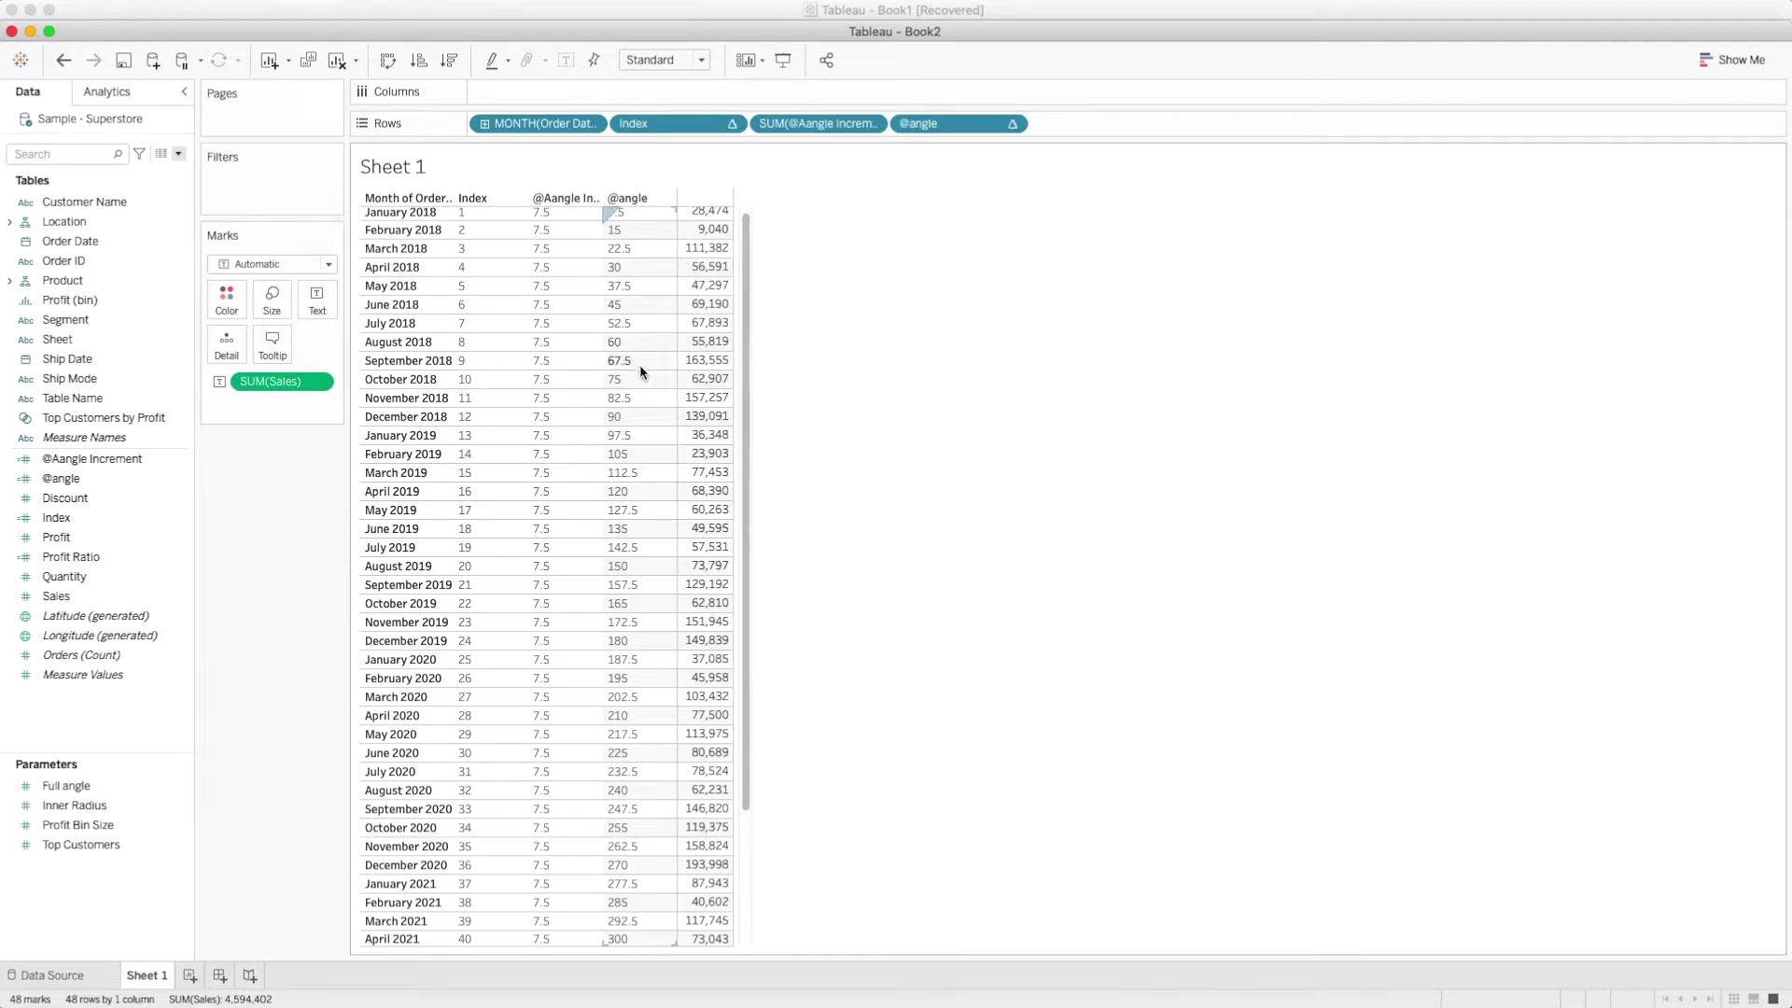
pyautogui.rightClick(104, 482)
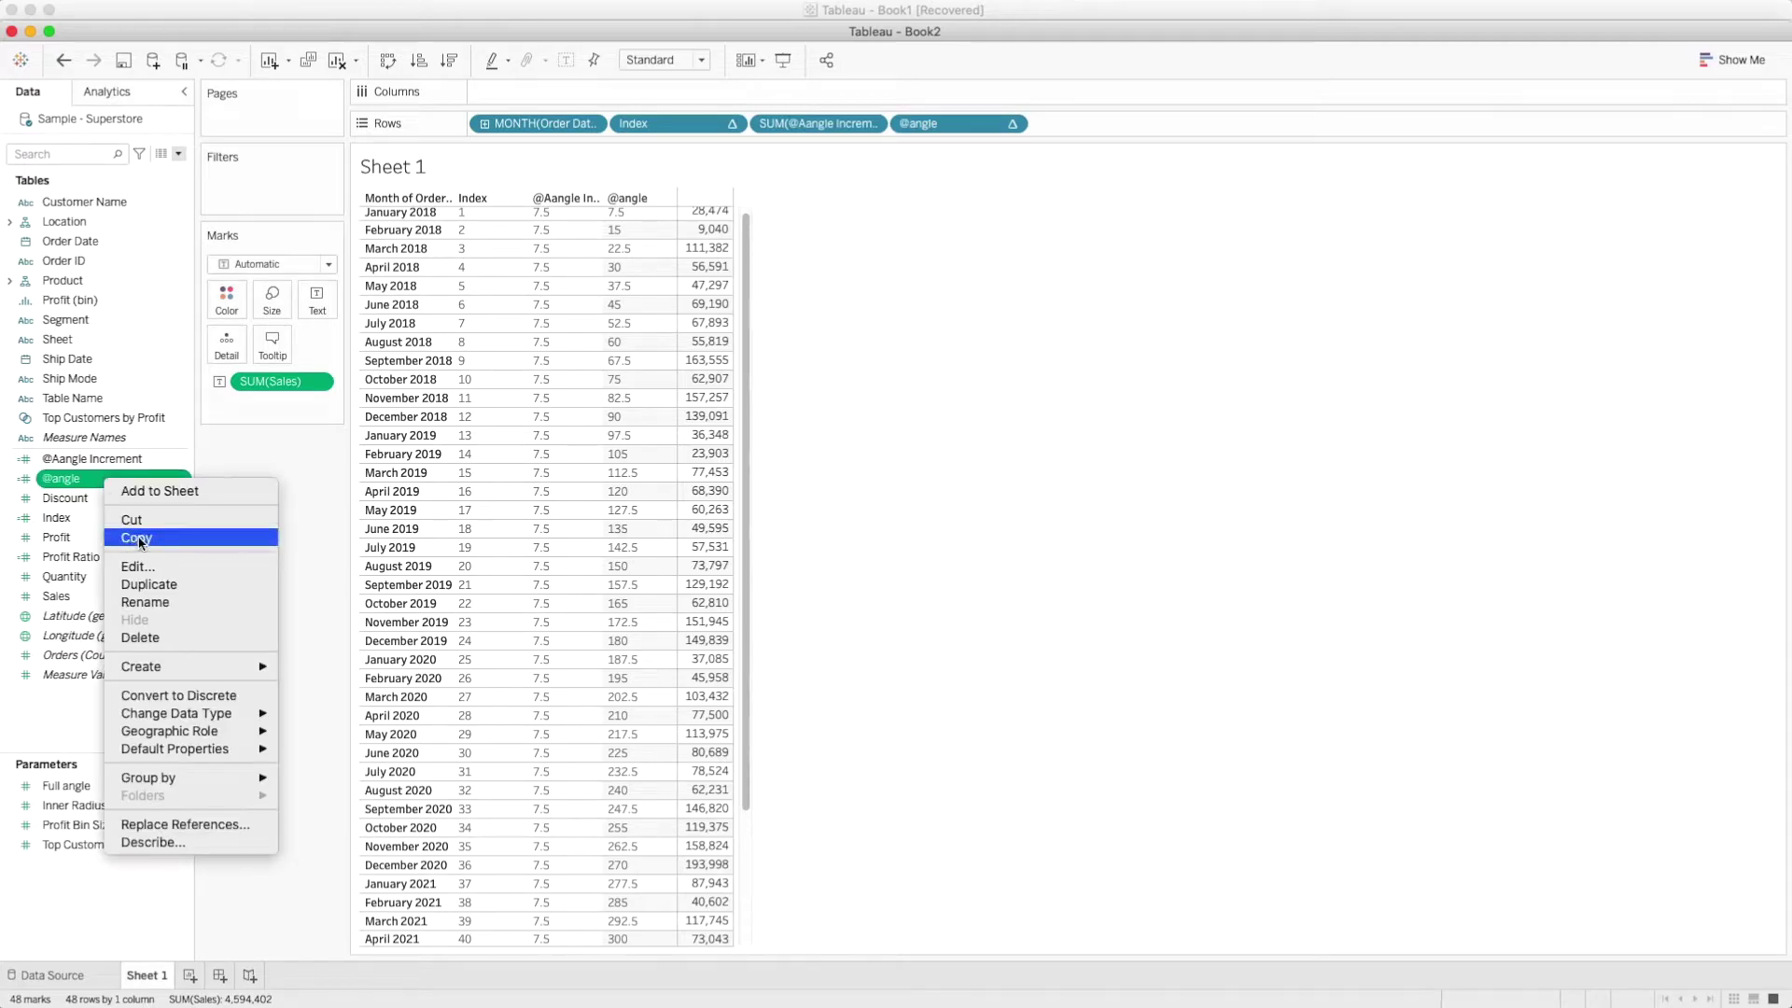
pyautogui.click(155, 566)
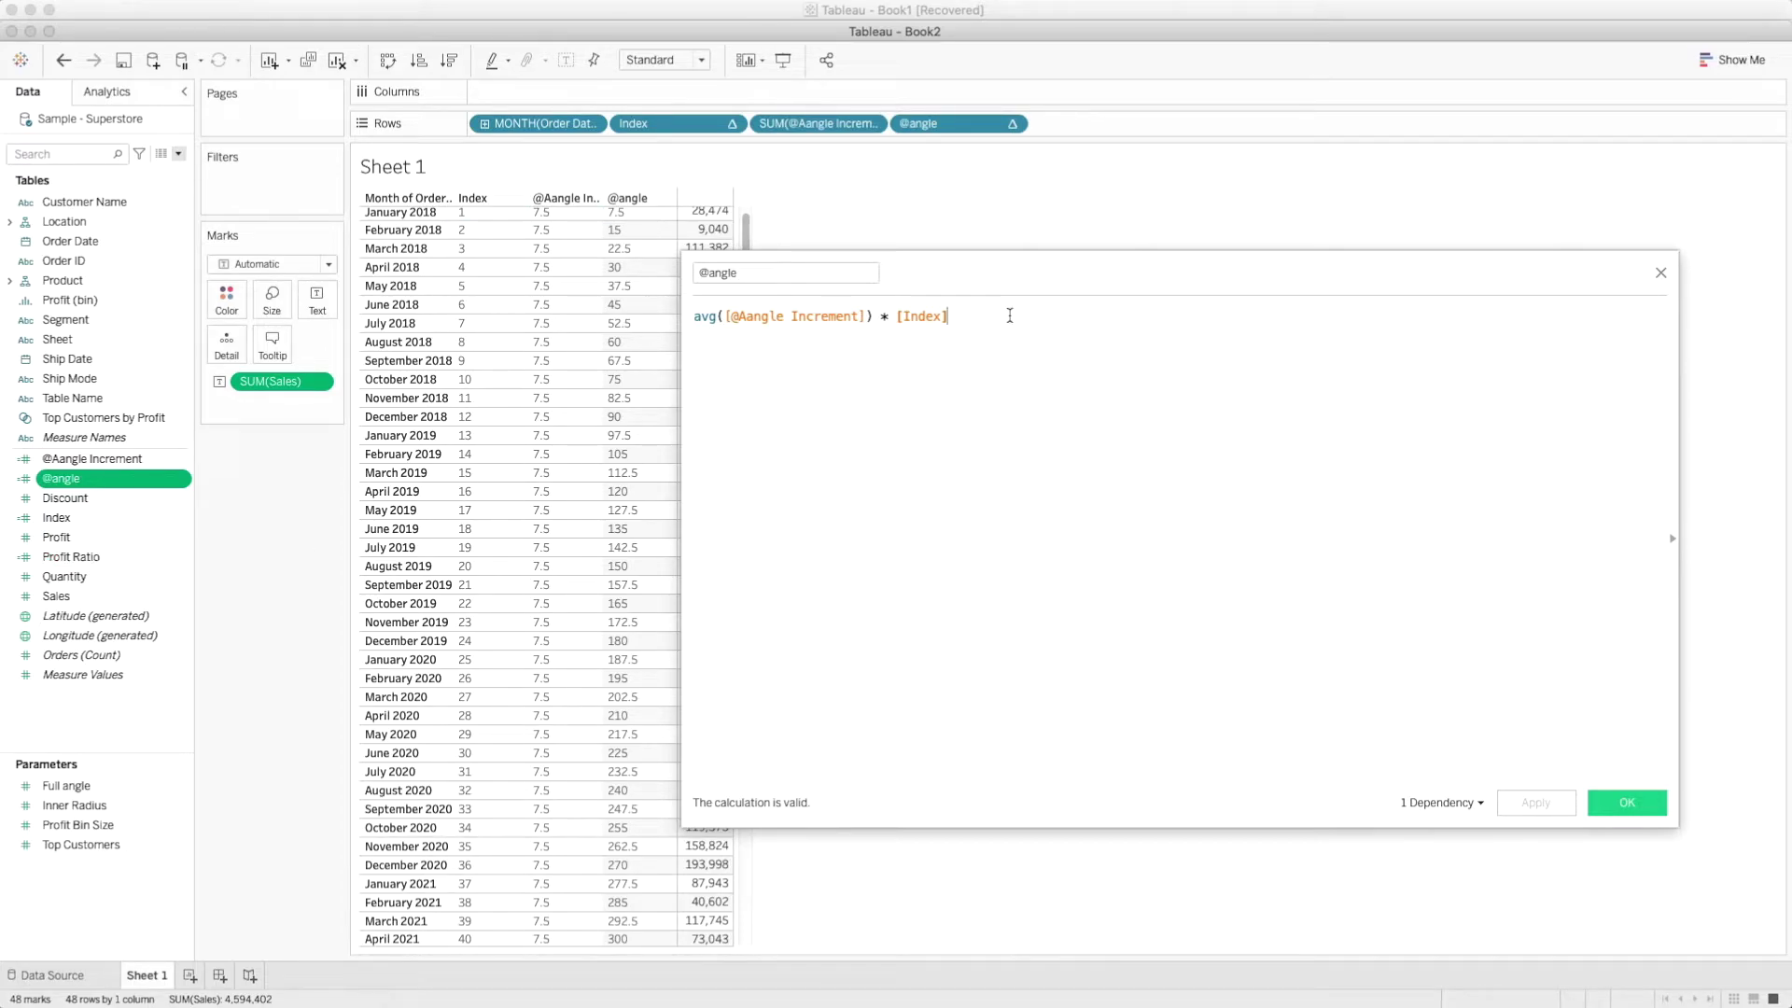
pyautogui.write(')')
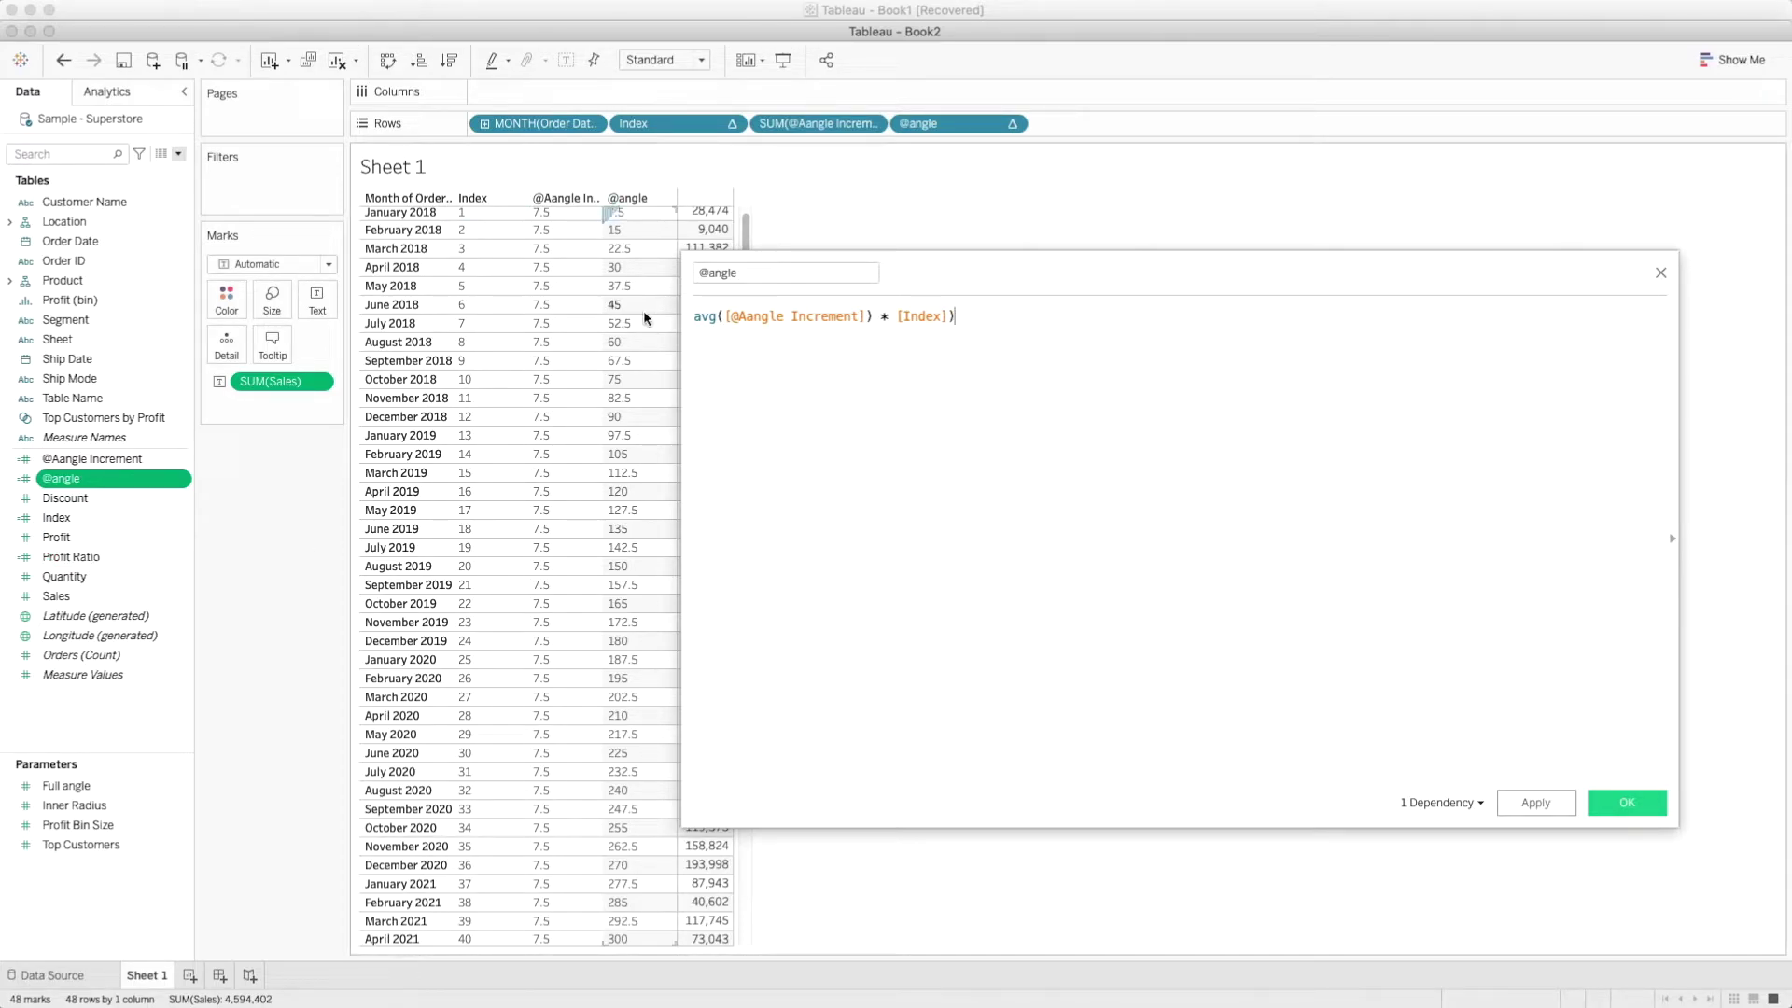
pyautogui.click(695, 317)
pyautogui.write('(')
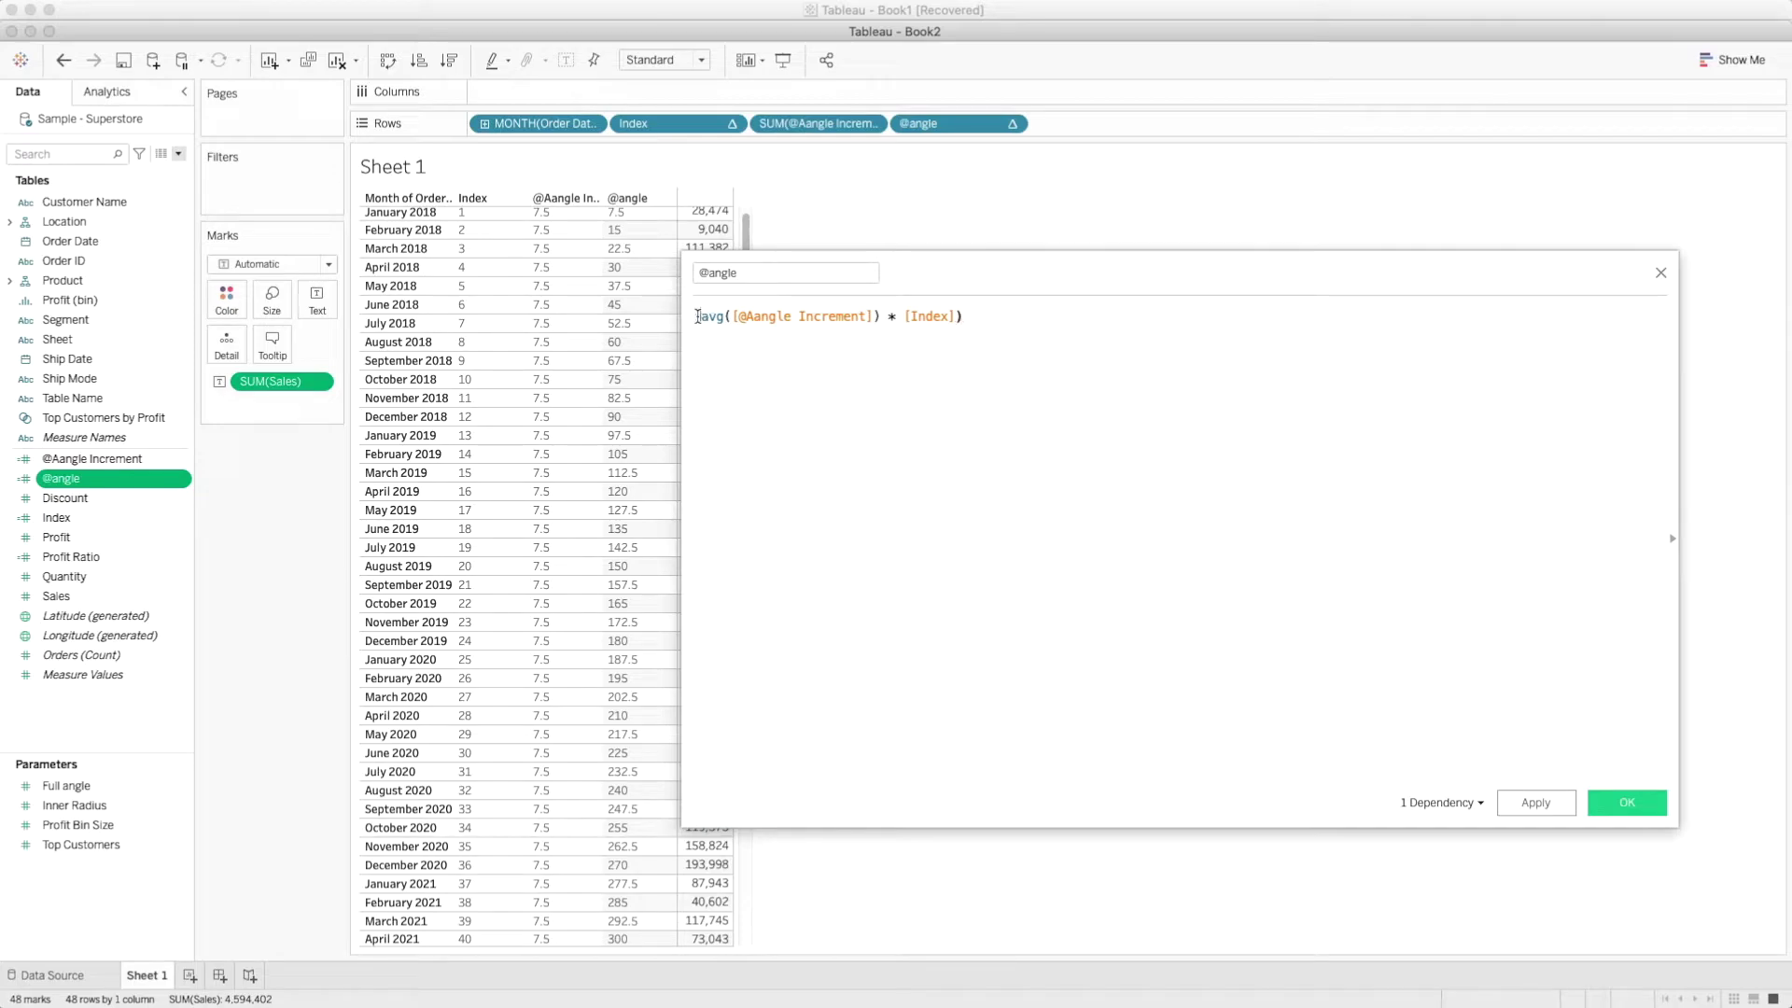
pyautogui.write('RADIANS')
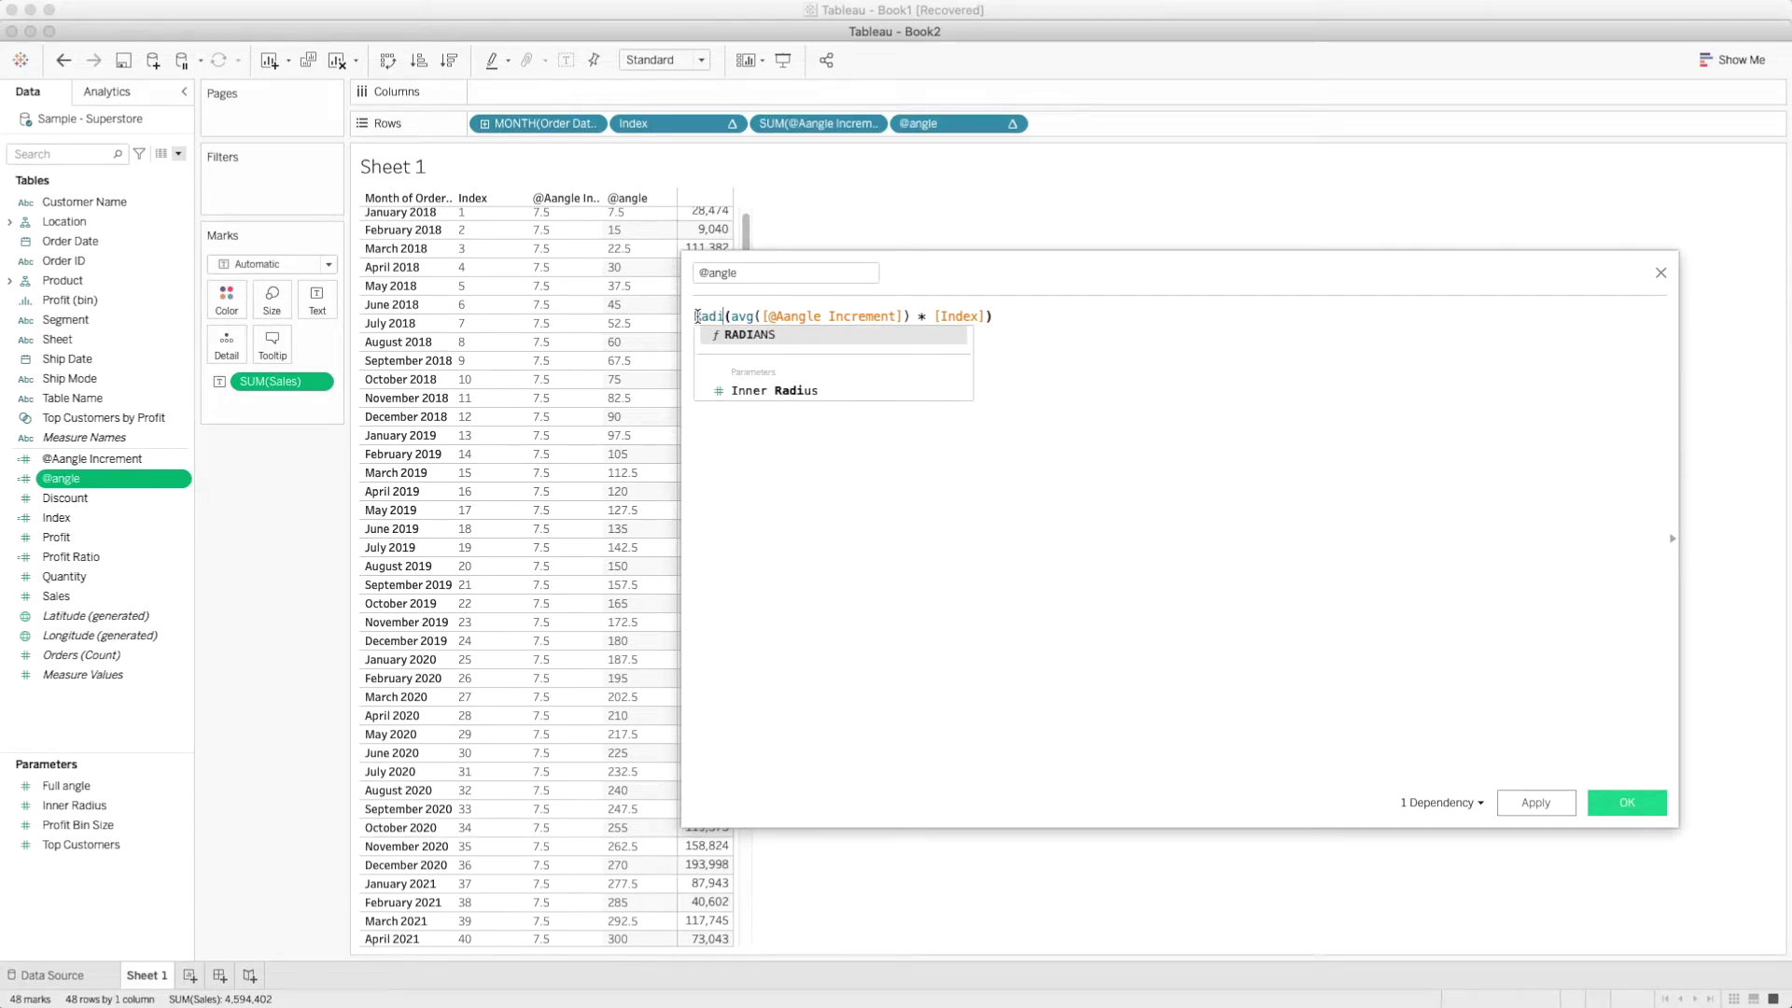
pyautogui.click(1609, 803)
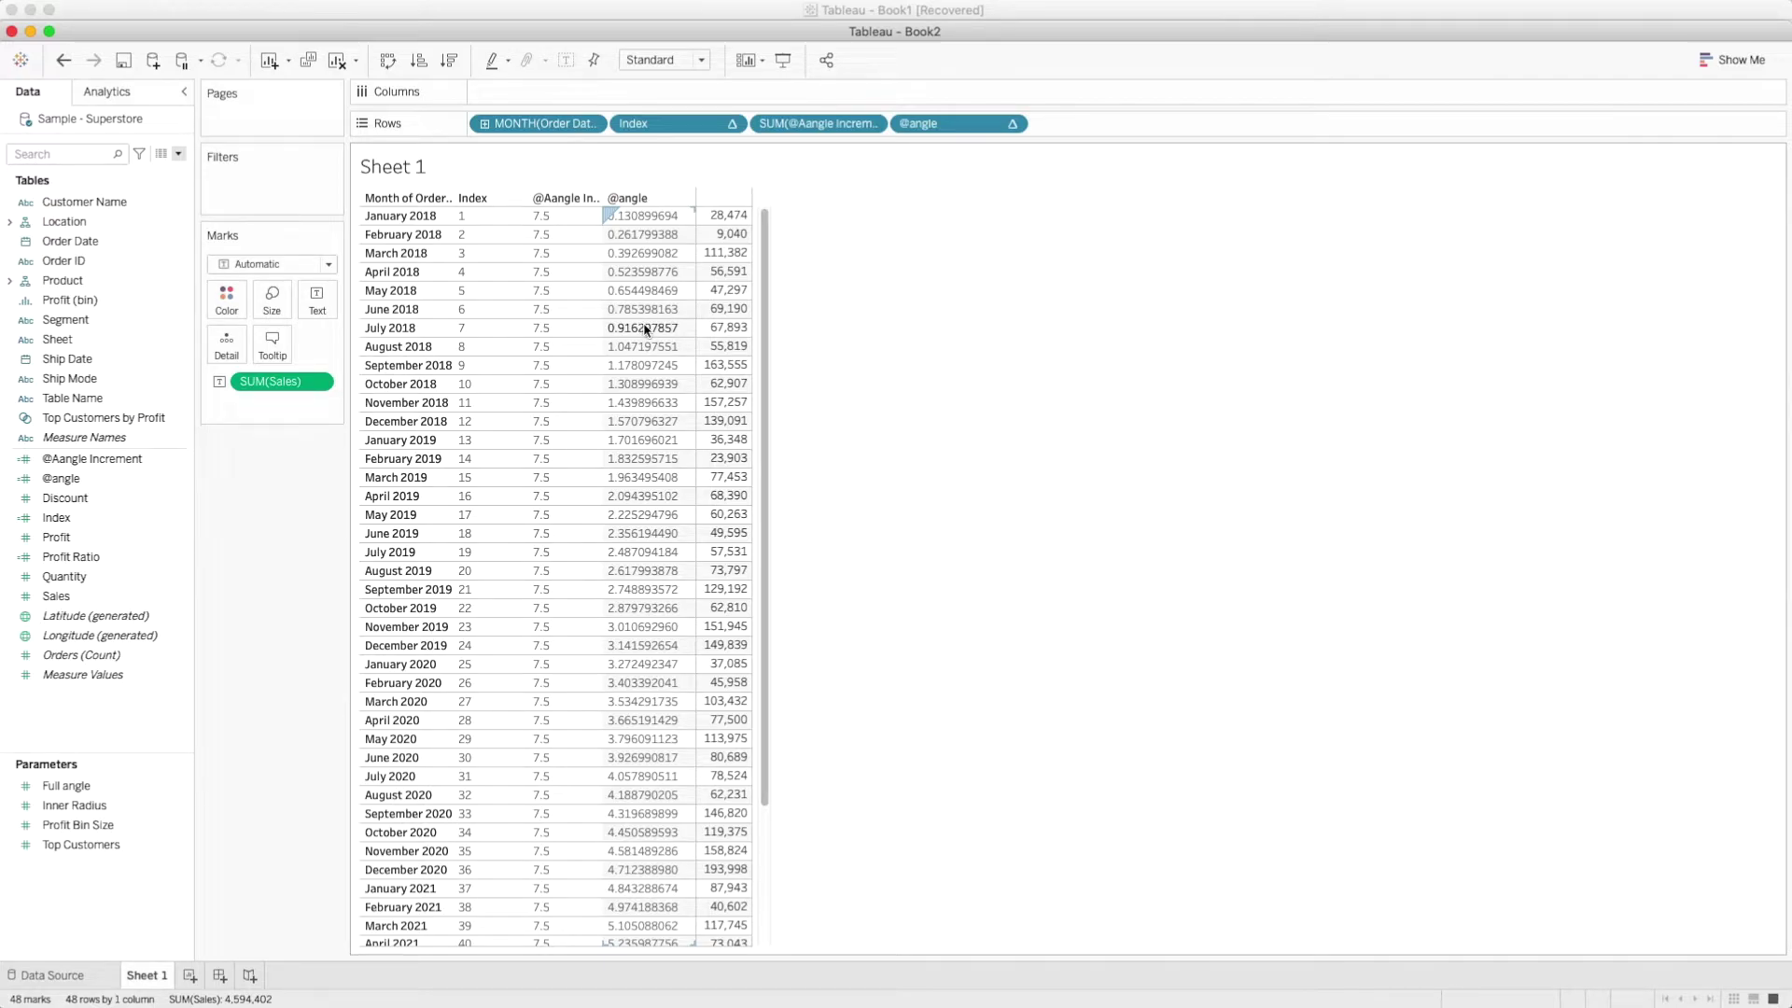
# Create a float parameter named Angle Adjustment with a current value of 0
pyautogui.click(178, 154)
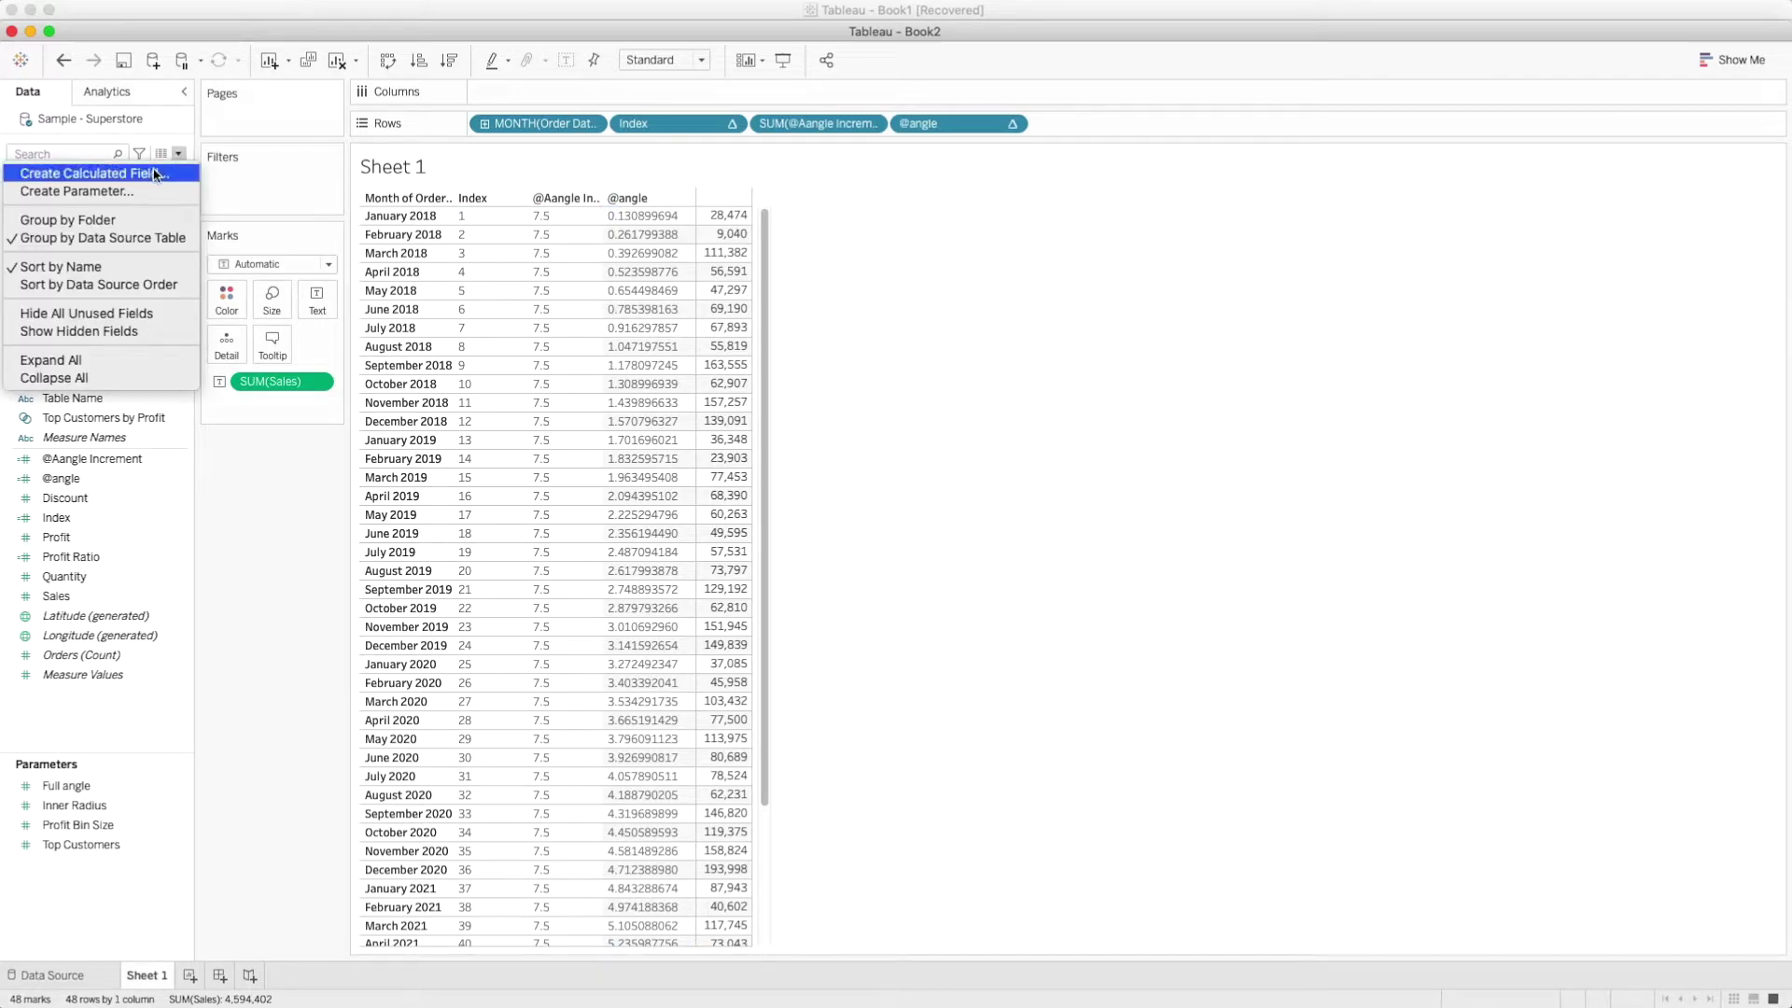
pyautogui.click(135, 191)
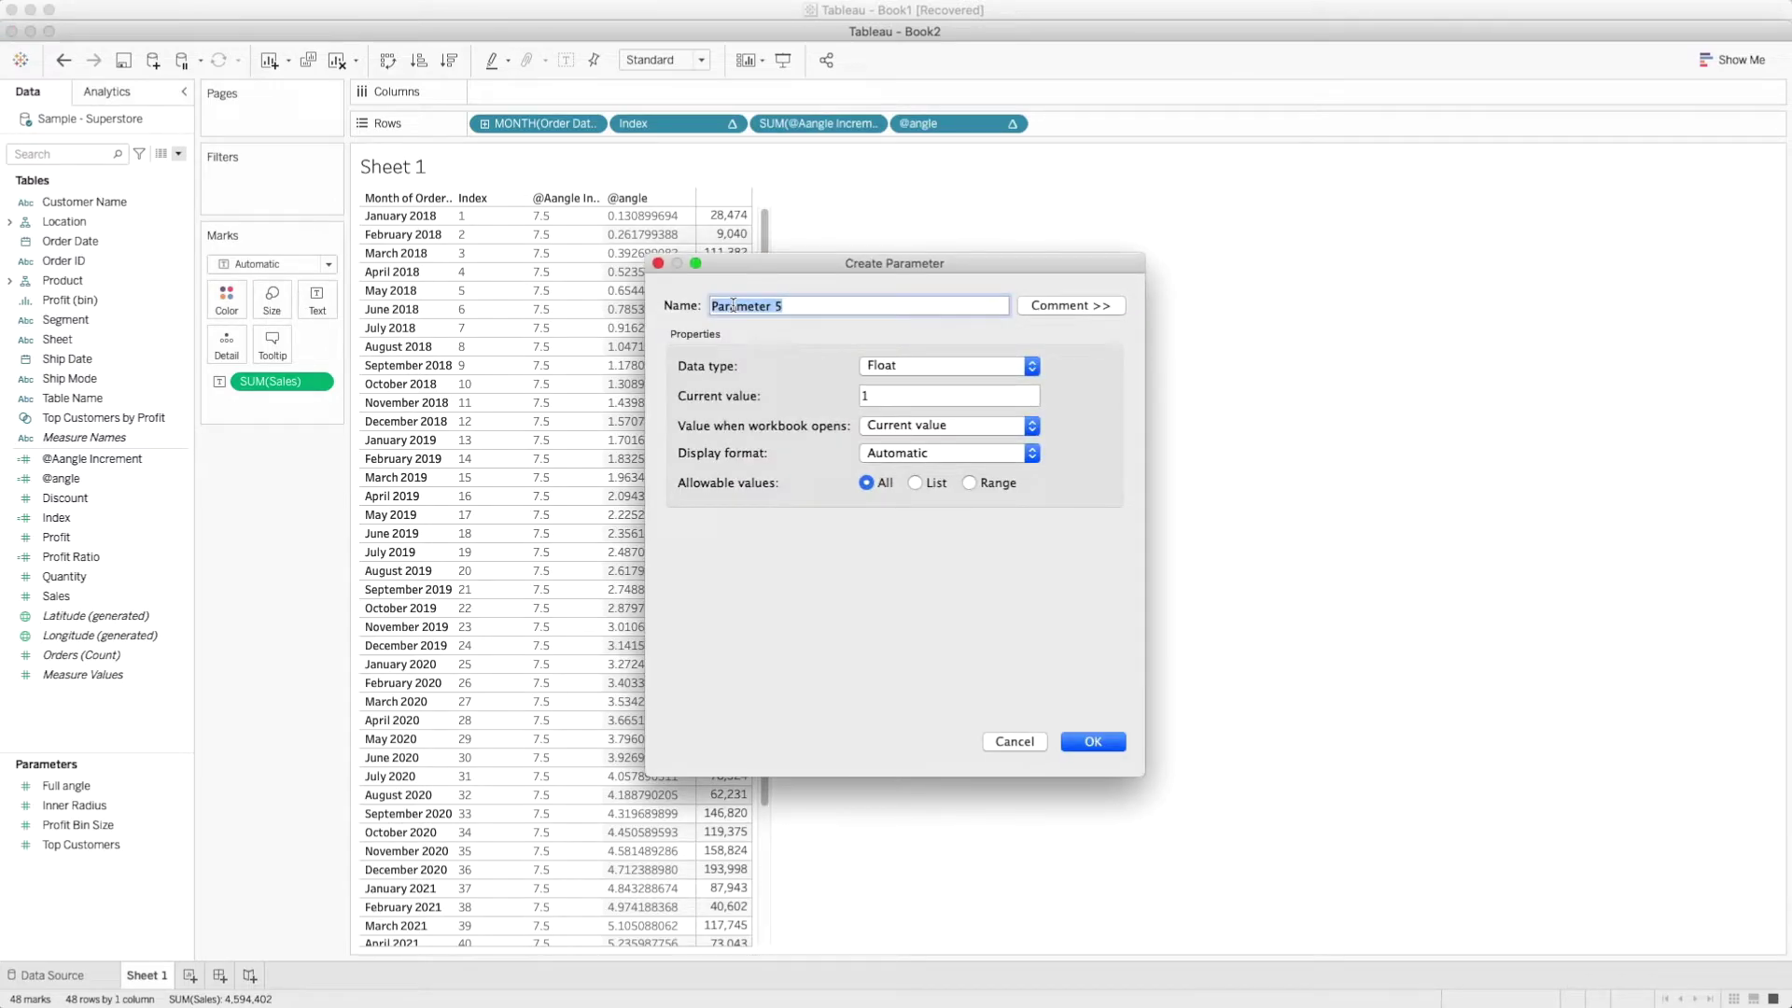
pyautogui.write('Angle Adjustment')
pyautogui.click(932, 366)
pyautogui.click(931, 366)
pyautogui.moveTo(868, 396); pyautogui.dragTo(822, 390)
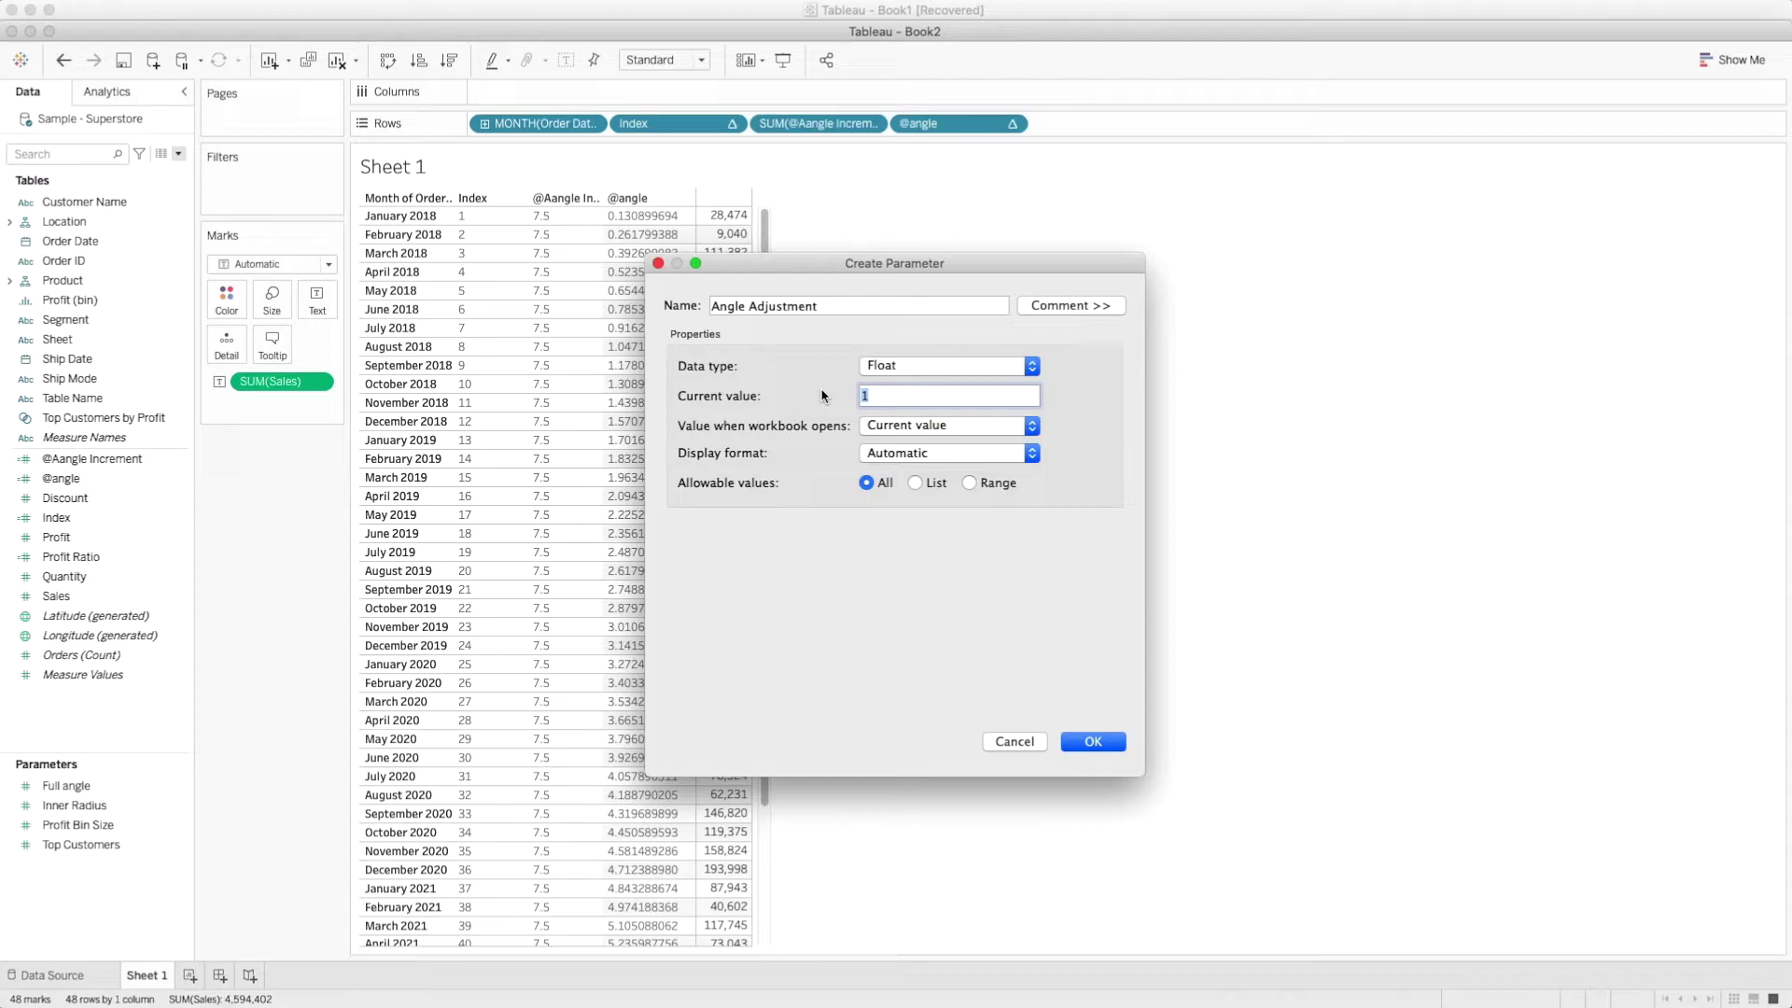
pyautogui.write('0')
pyautogui.click(1093, 741)
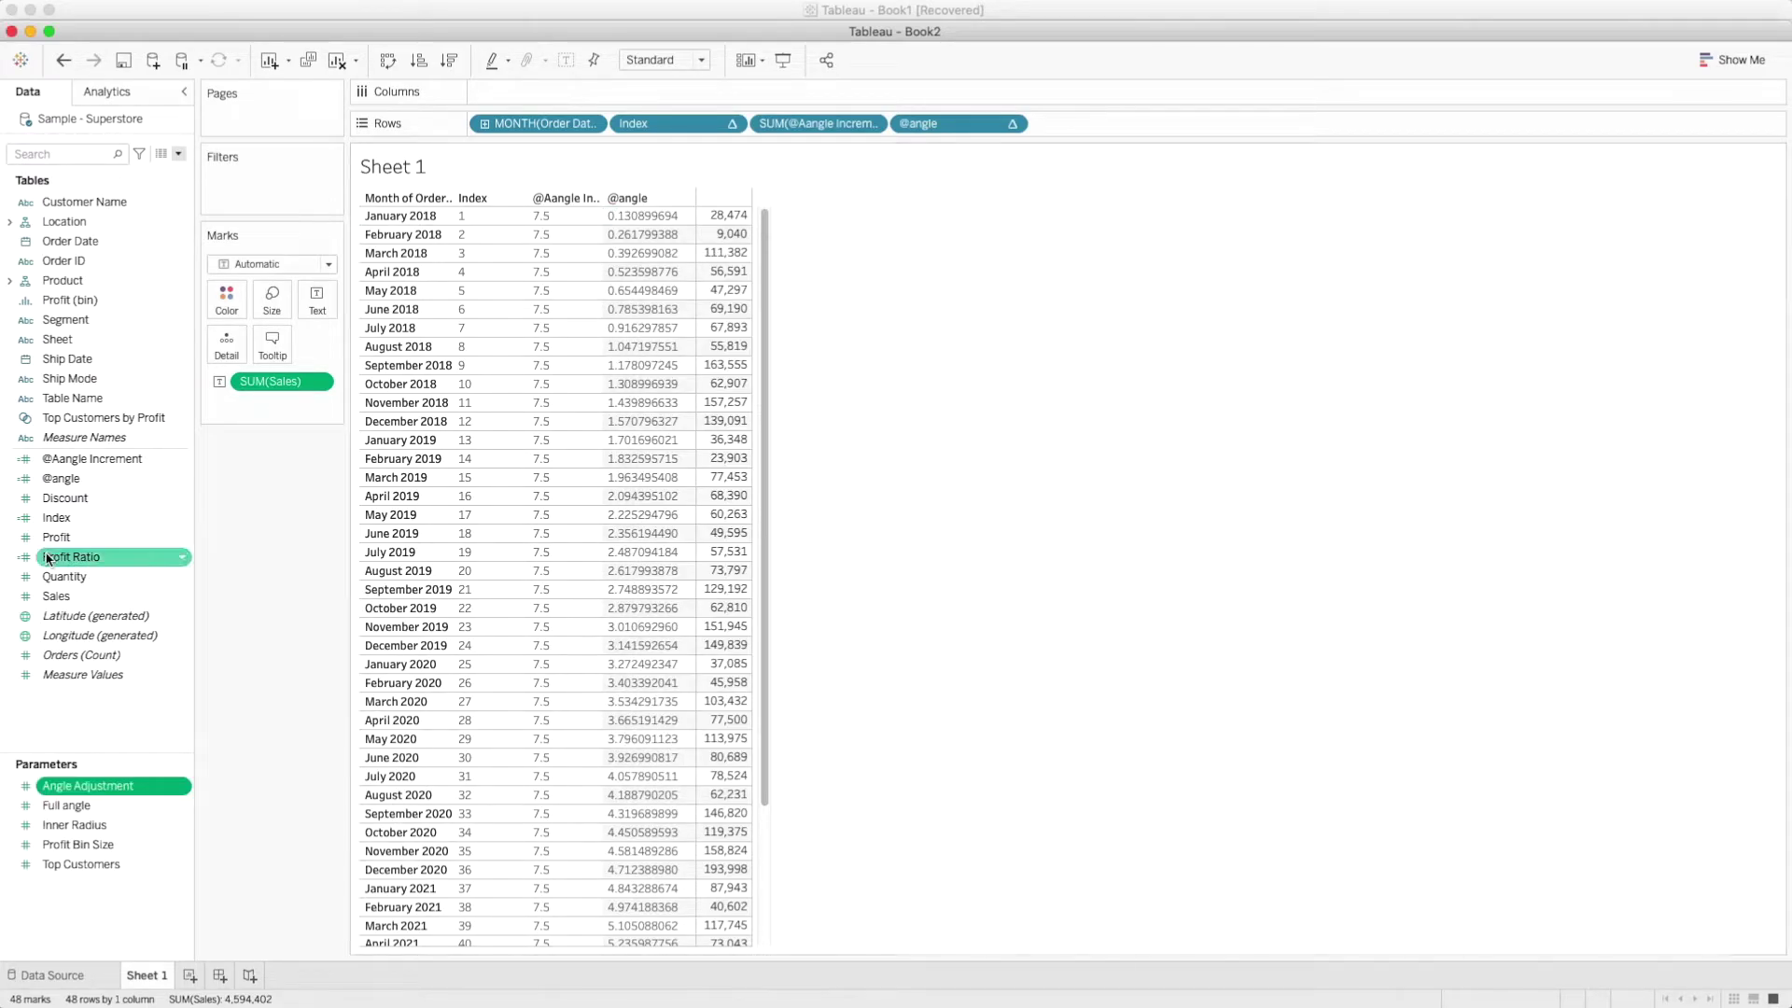
pyautogui.rightClick(78, 478)
pyautogui.click(122, 569)
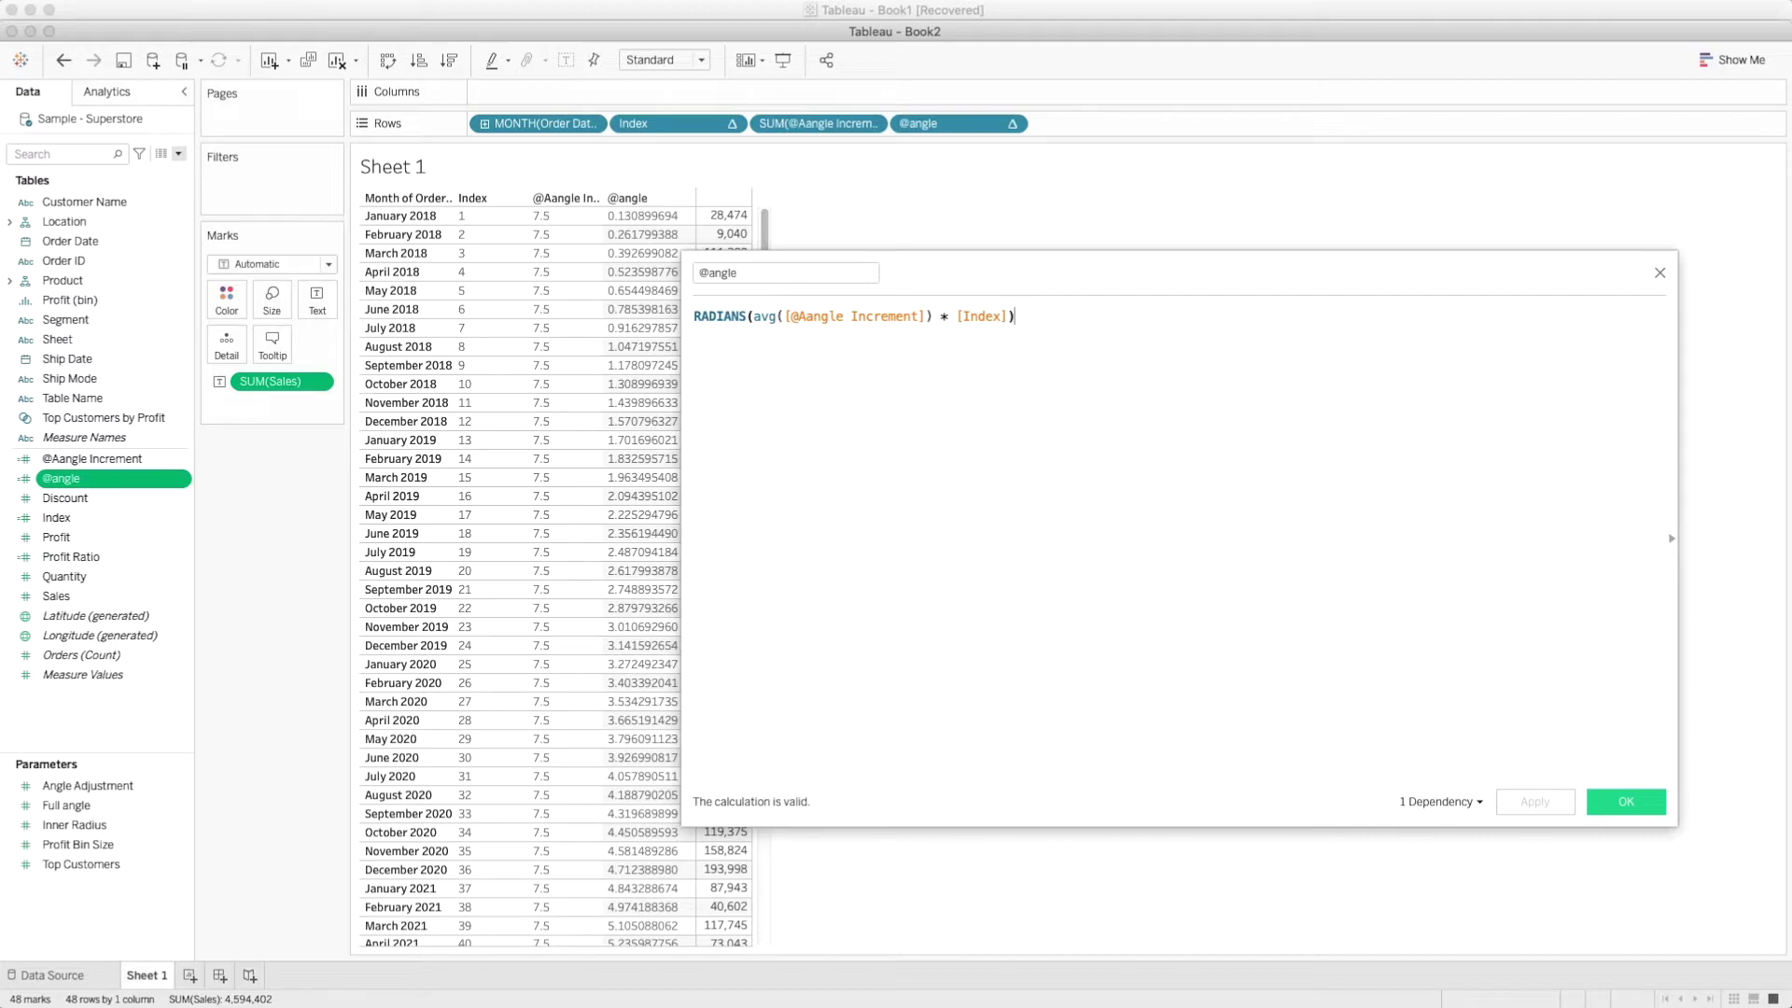
pyautogui.click(1012, 316)
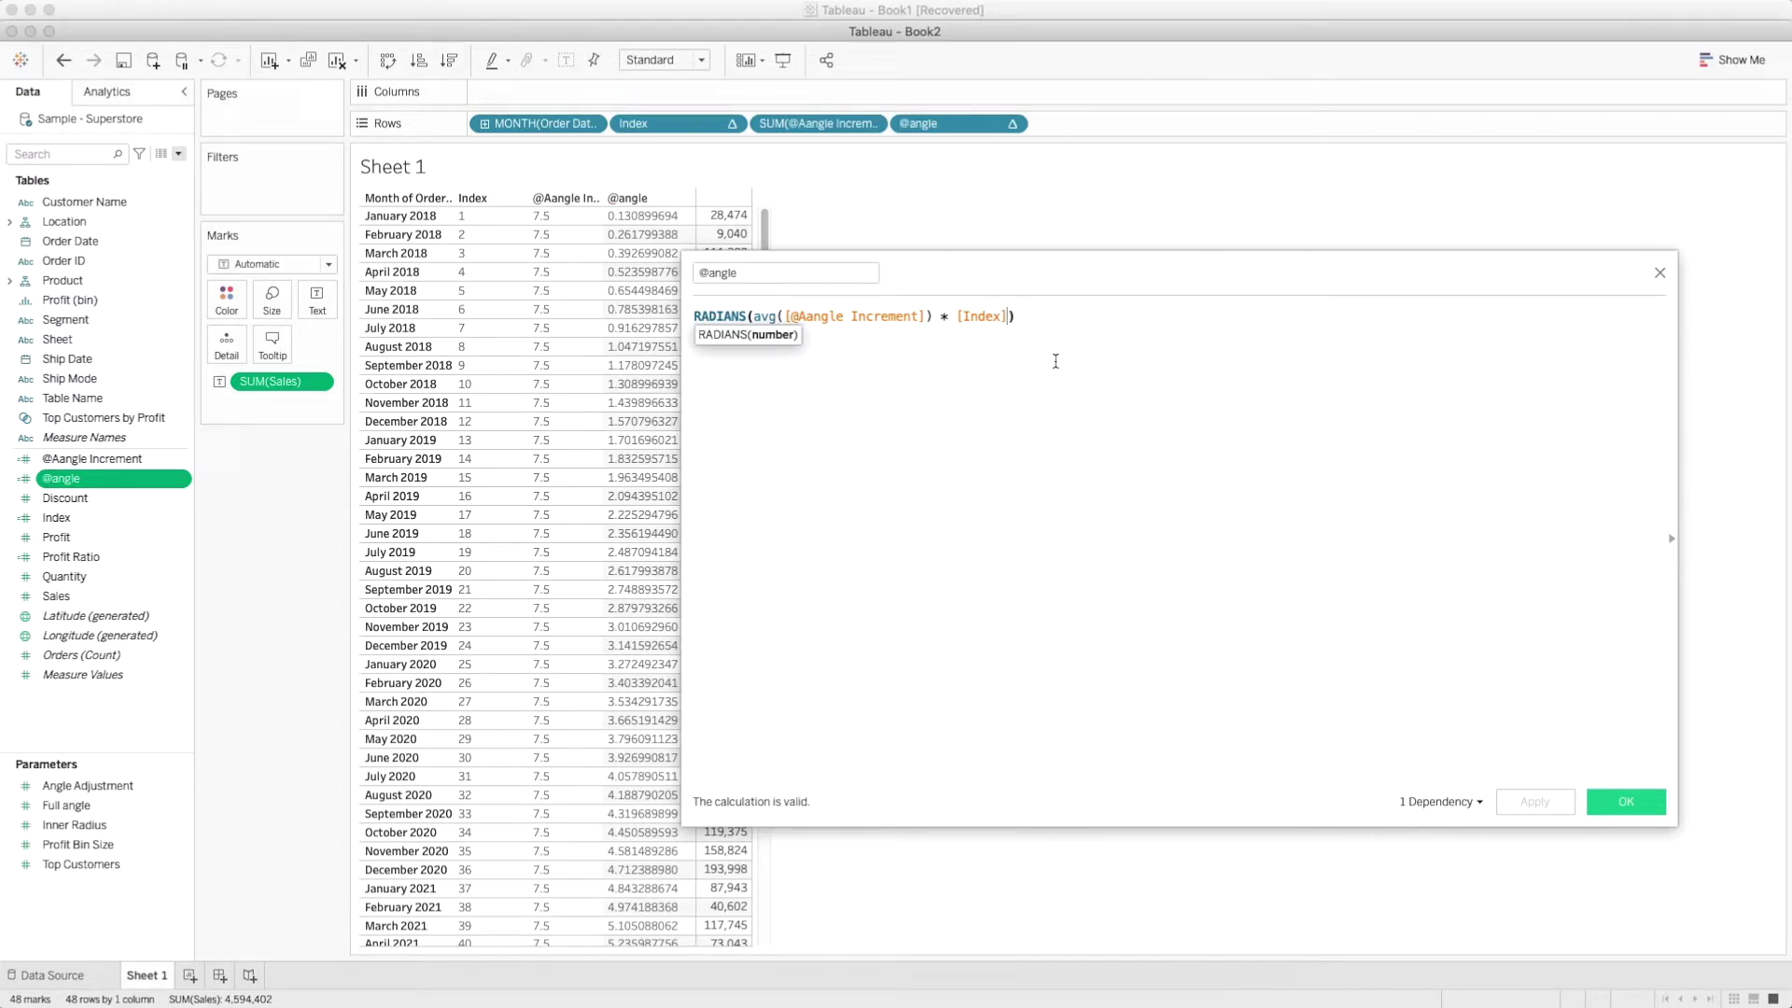
pyautogui.write(')')
pyautogui.click(755, 317)
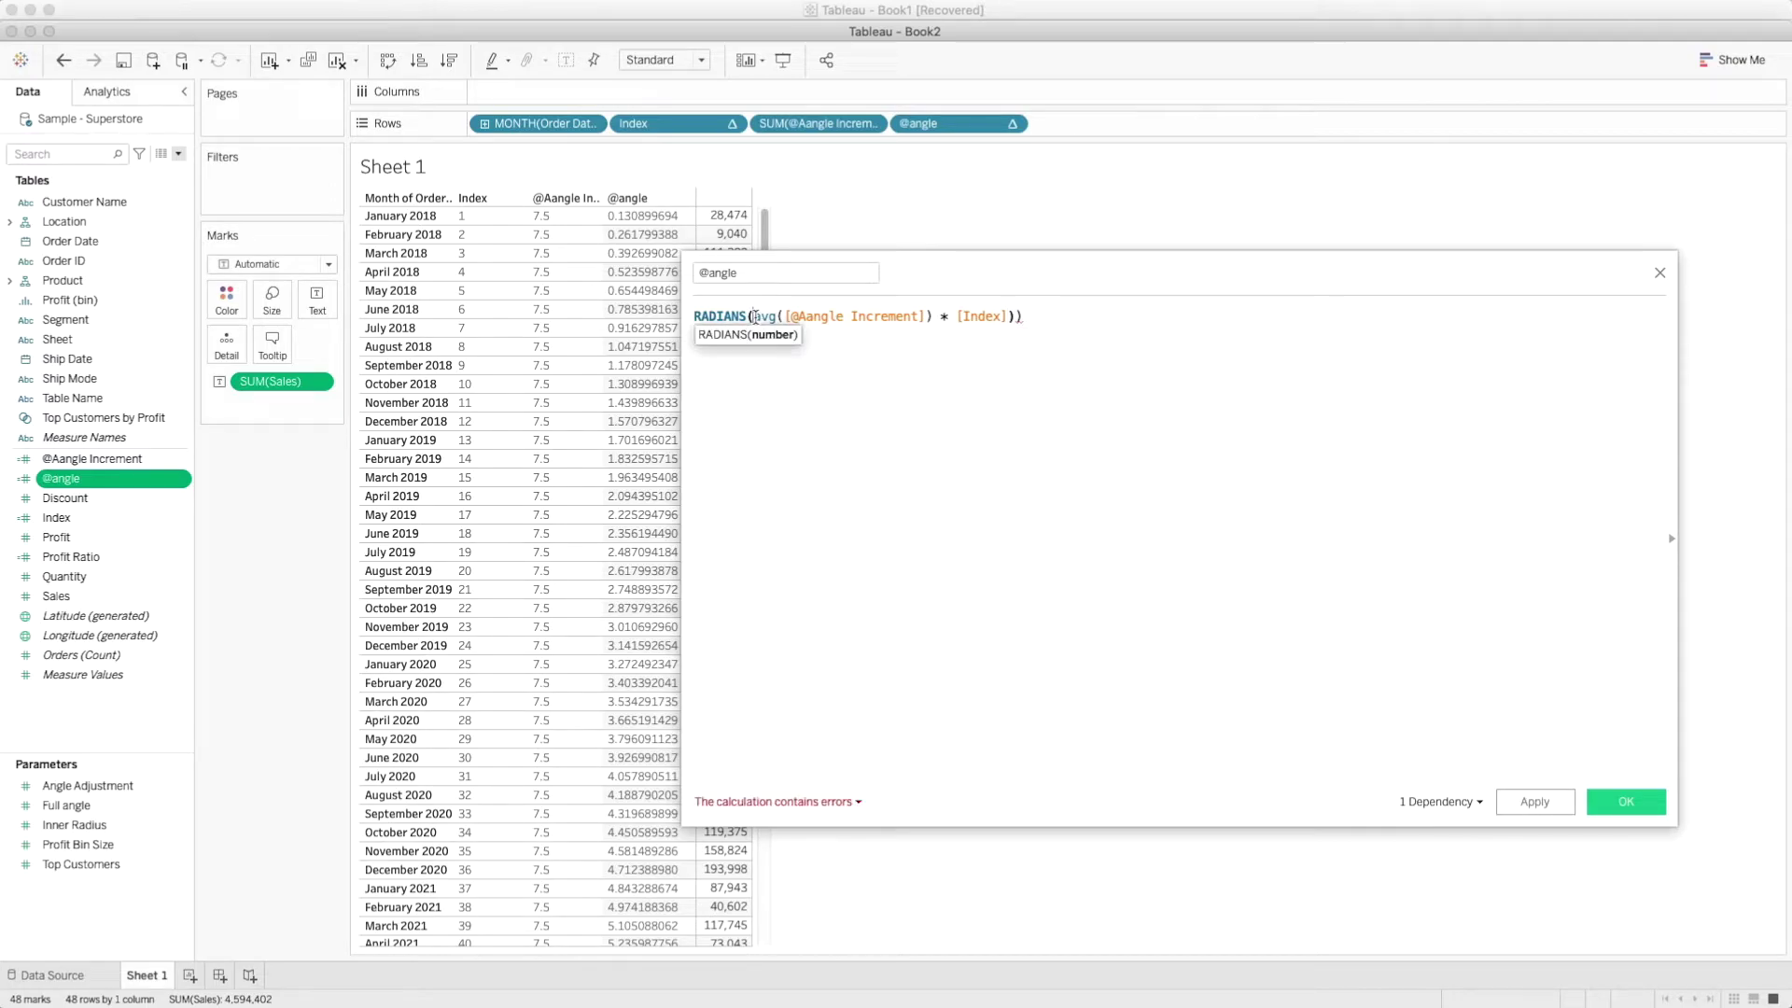
pyautogui.write('(')
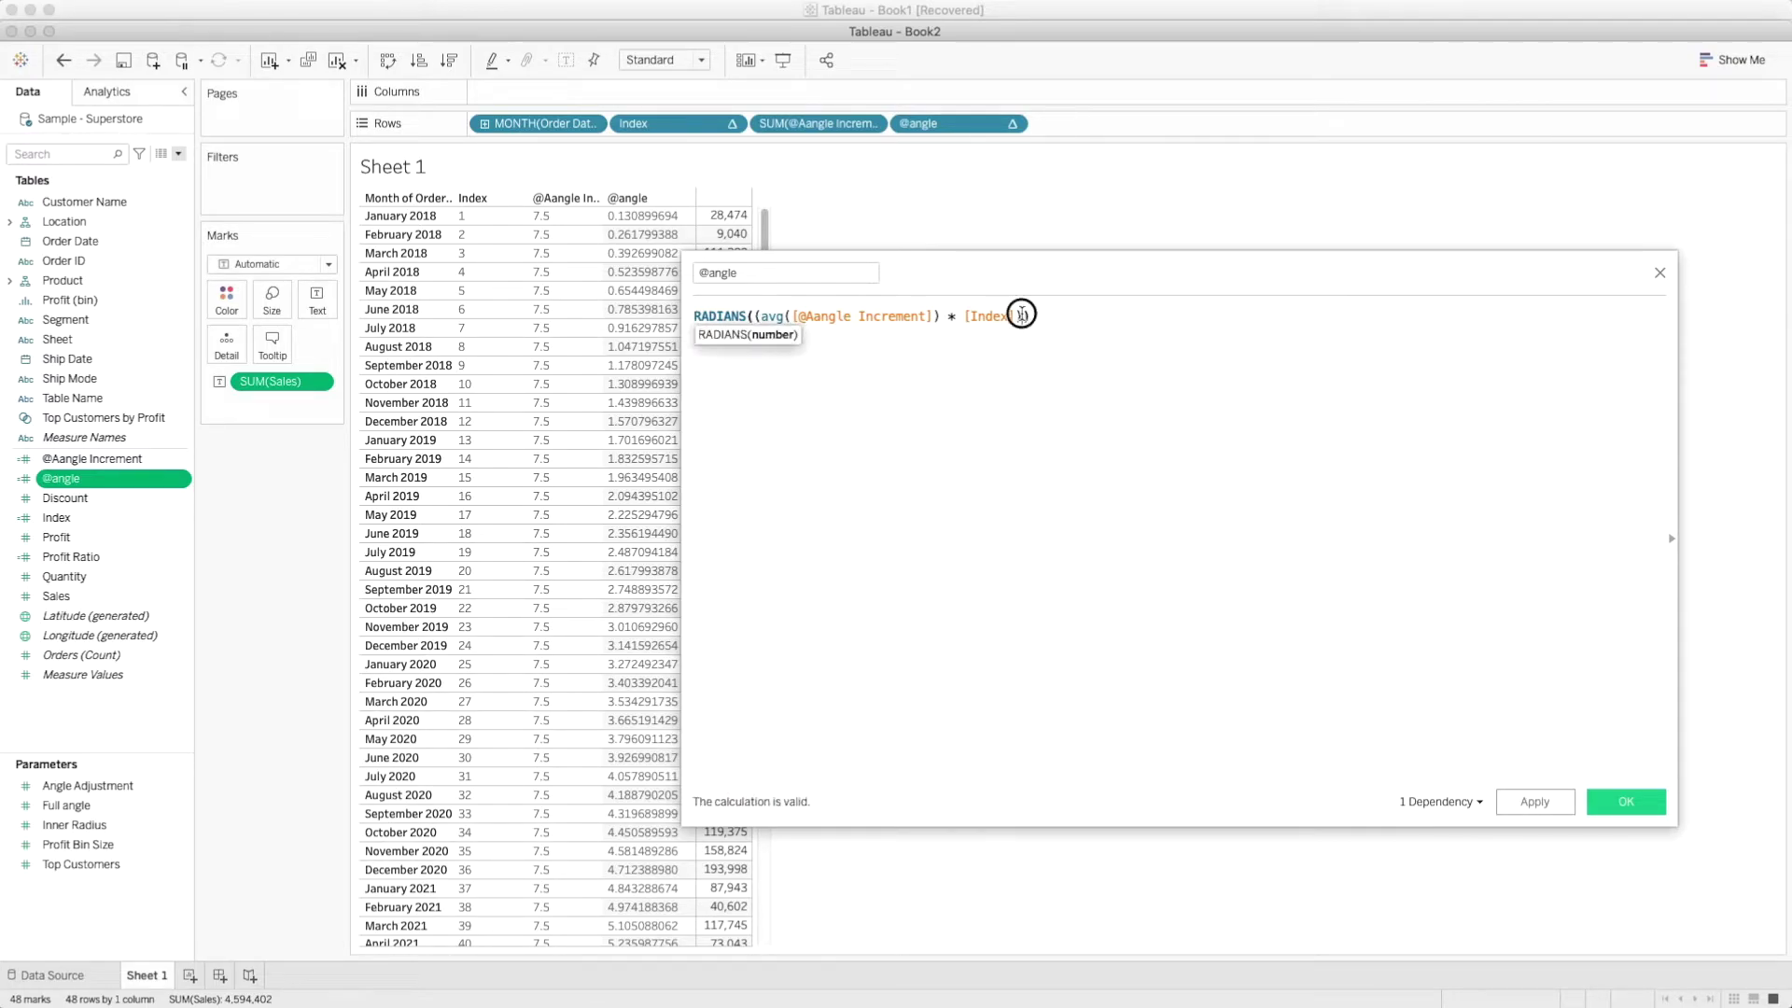
pyautogui.click(1027, 316)
pyautogui.write('ang')
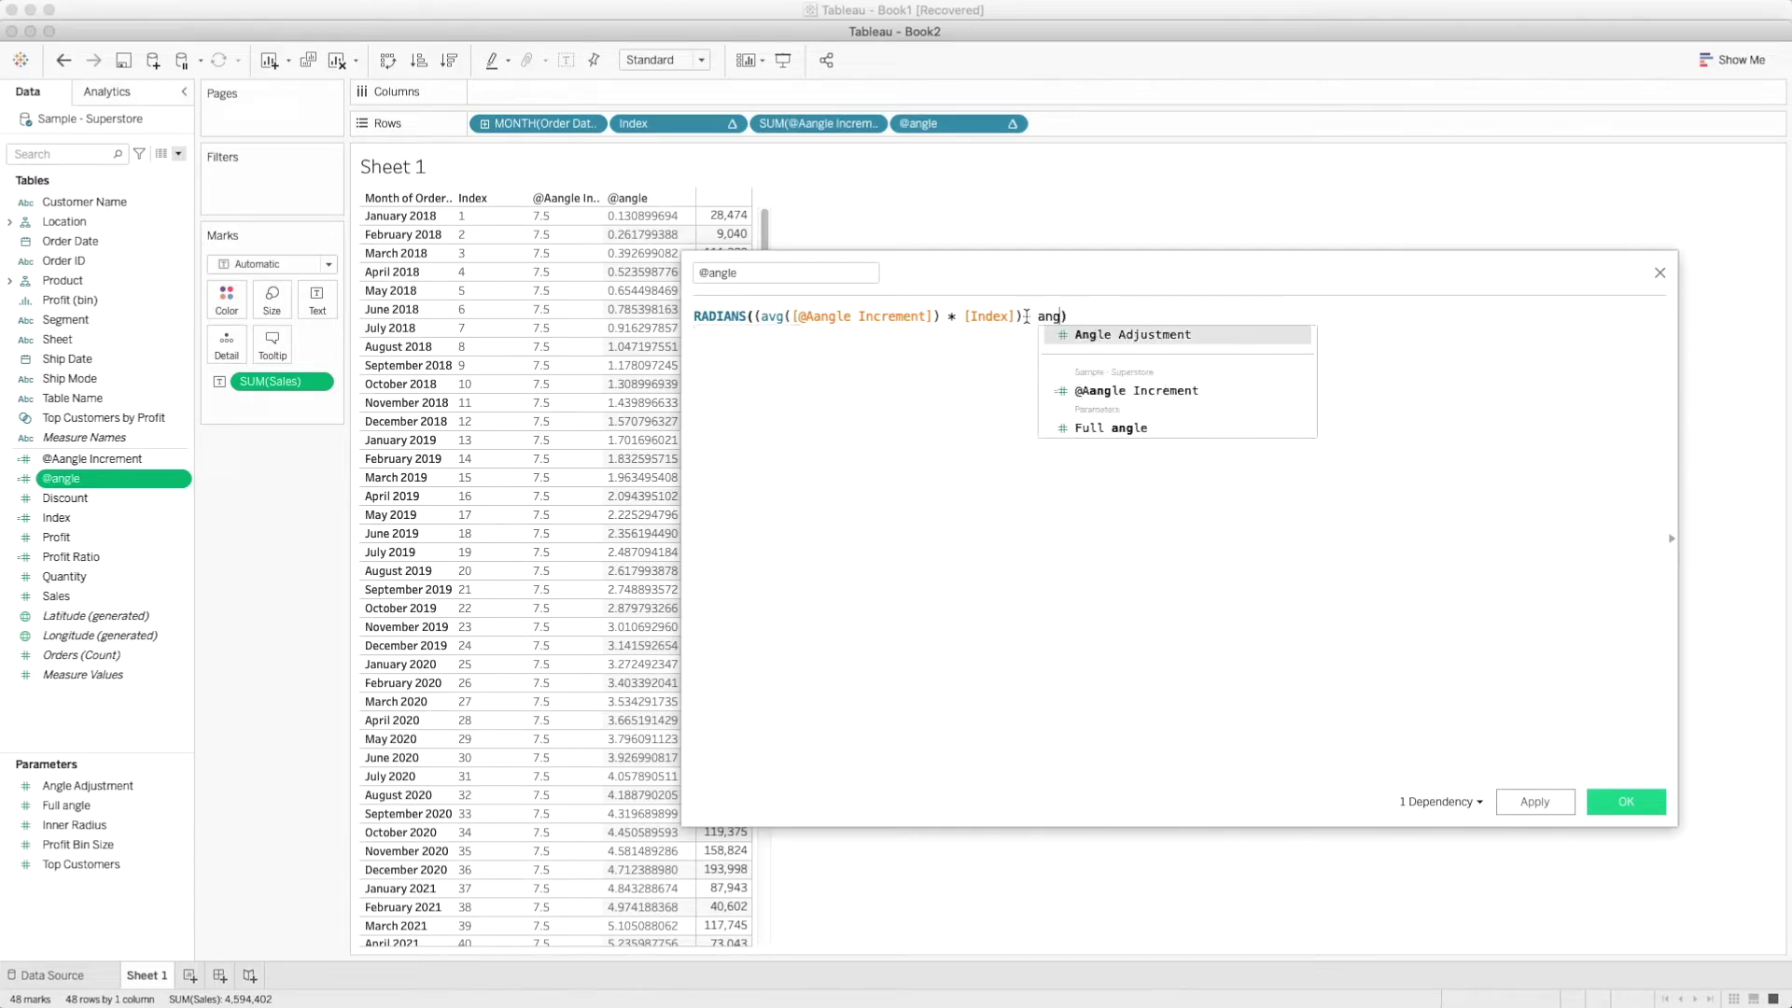
pyautogui.click(1103, 334)
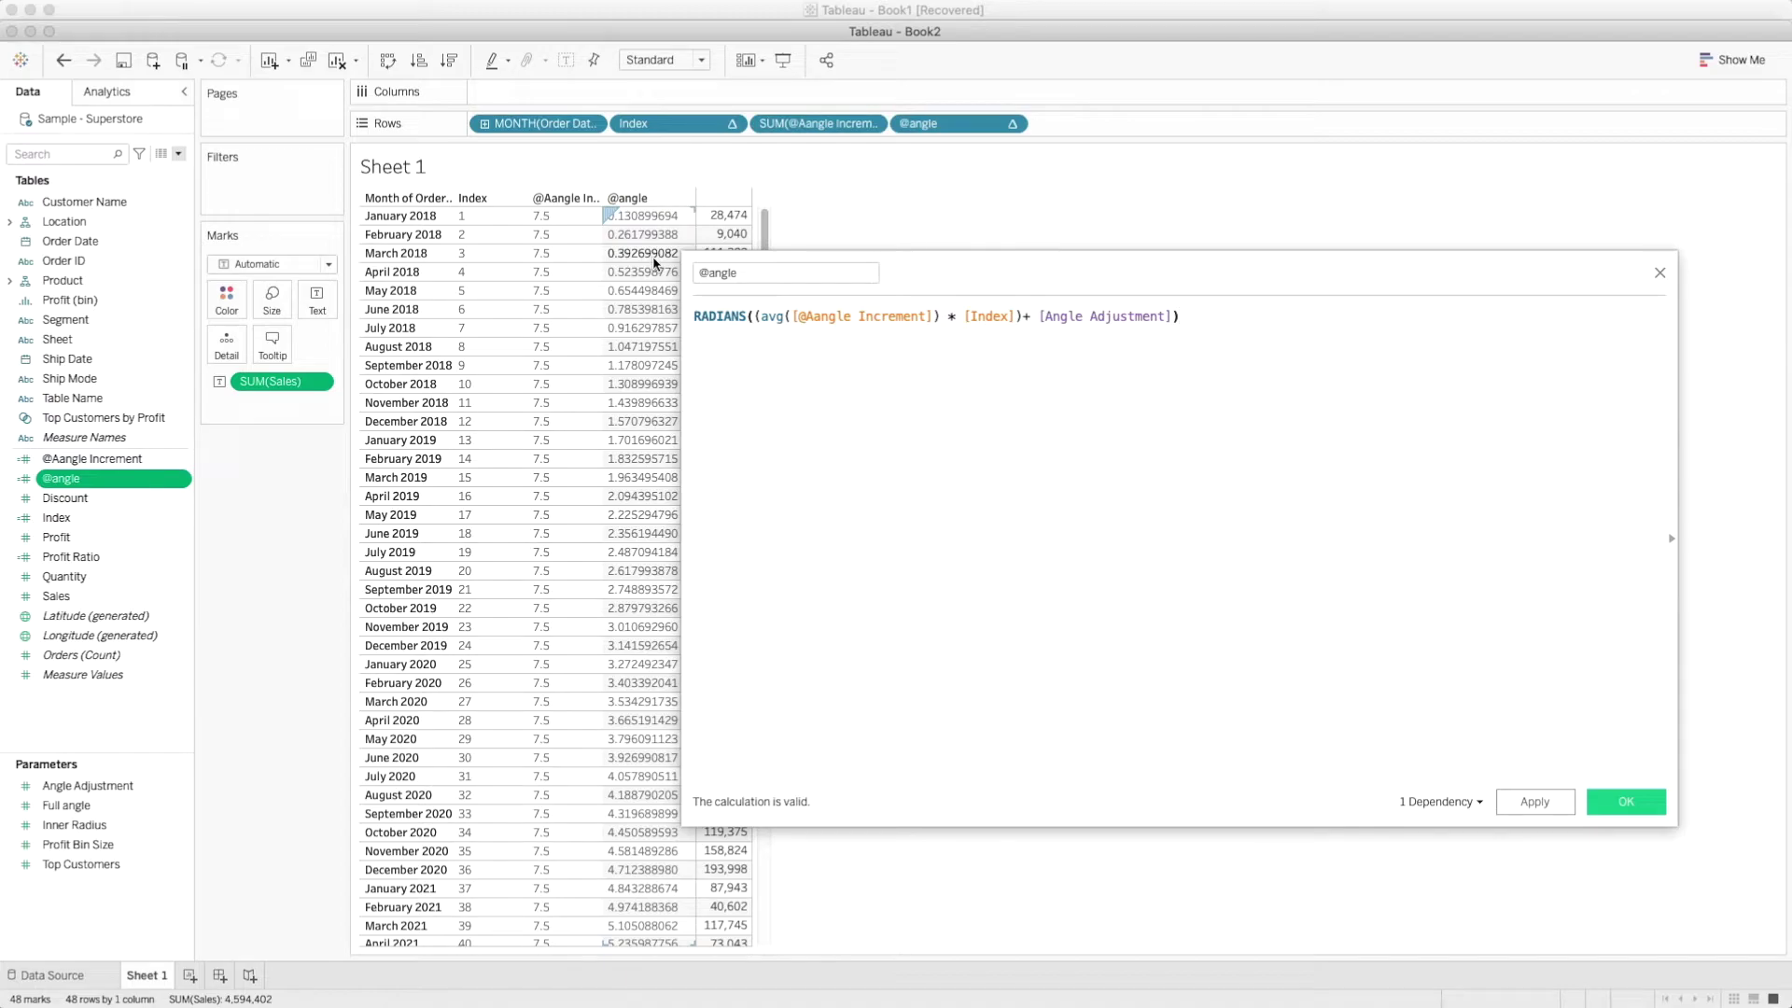
pyautogui.click(1627, 805)
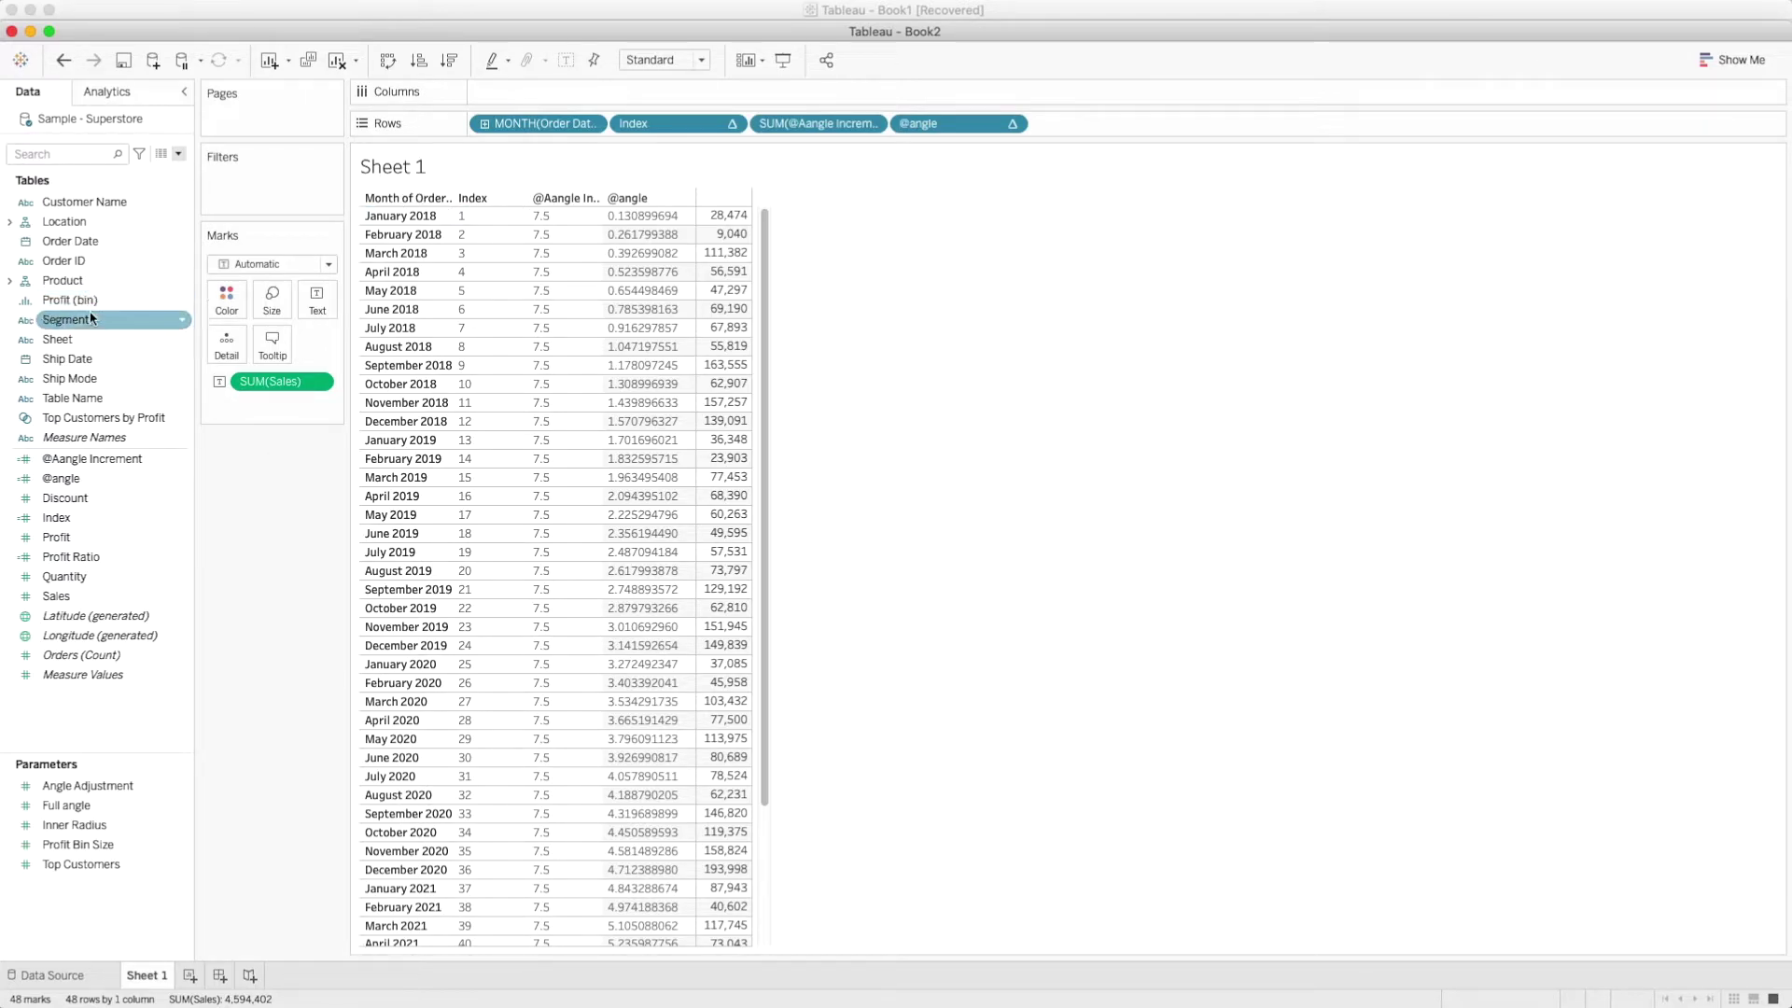
pyautogui.click(178, 155)
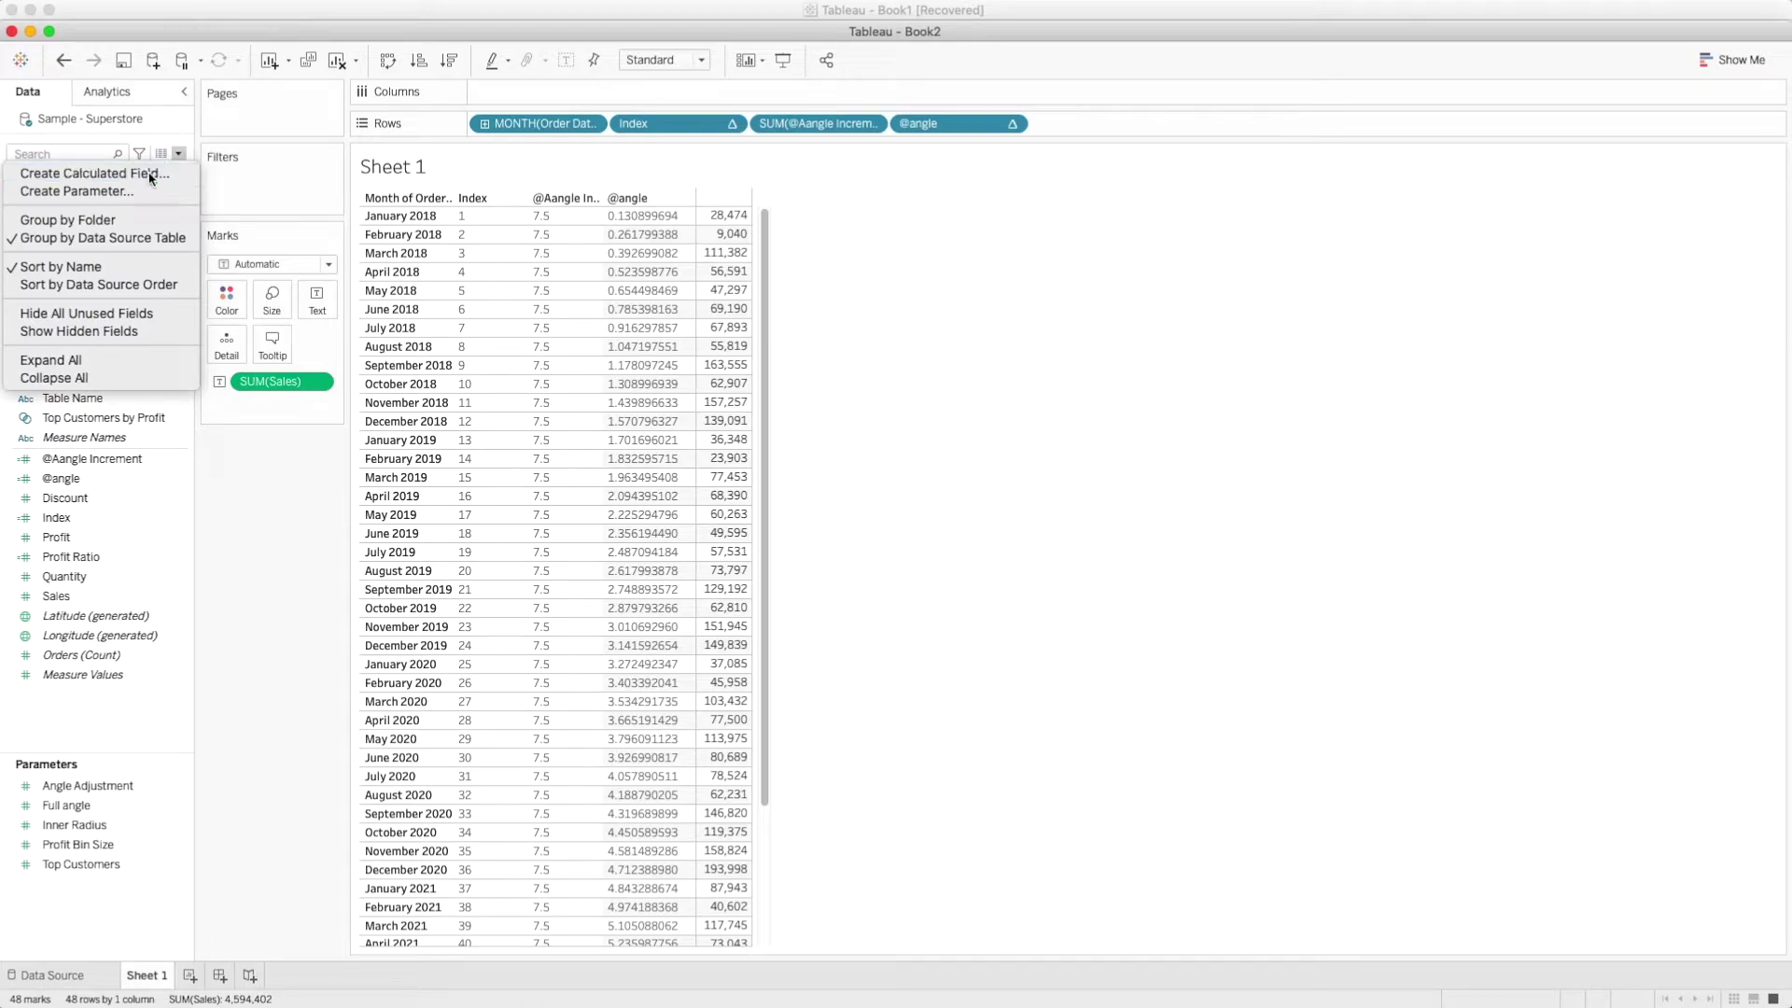
pyautogui.click(149, 174)
pyautogui.write('X')
pyautogui.click(788, 355)
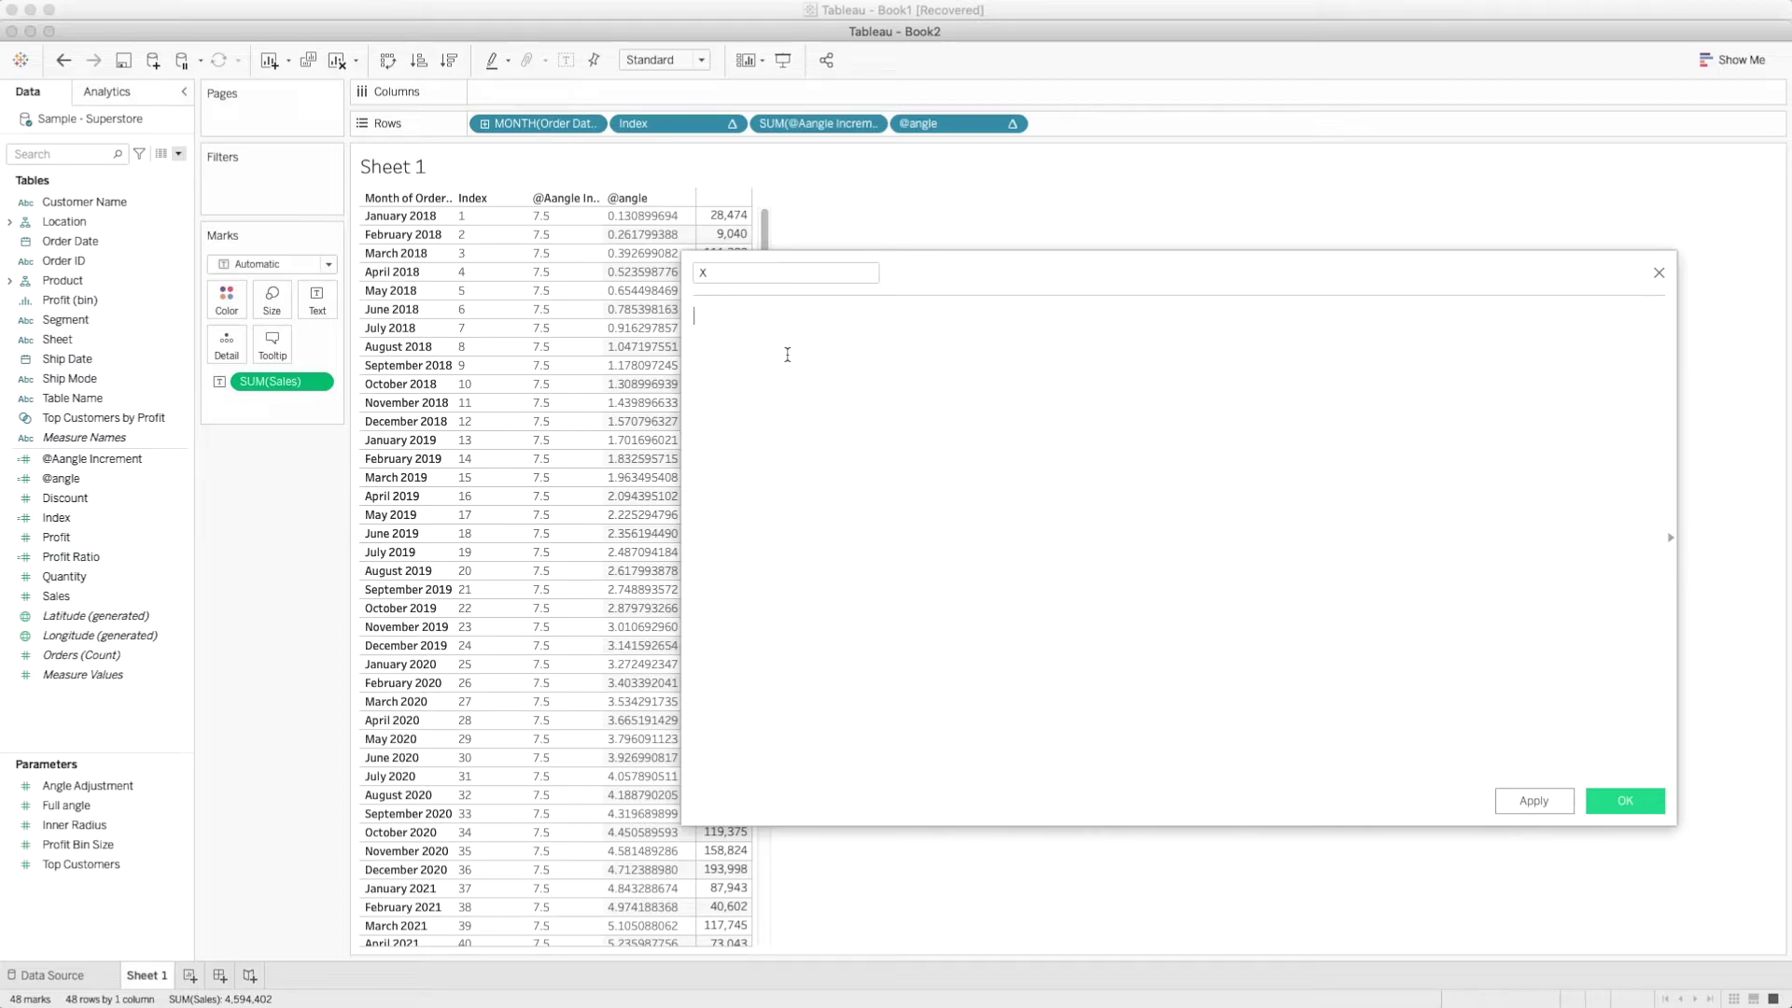
pyautogui.write('cos')
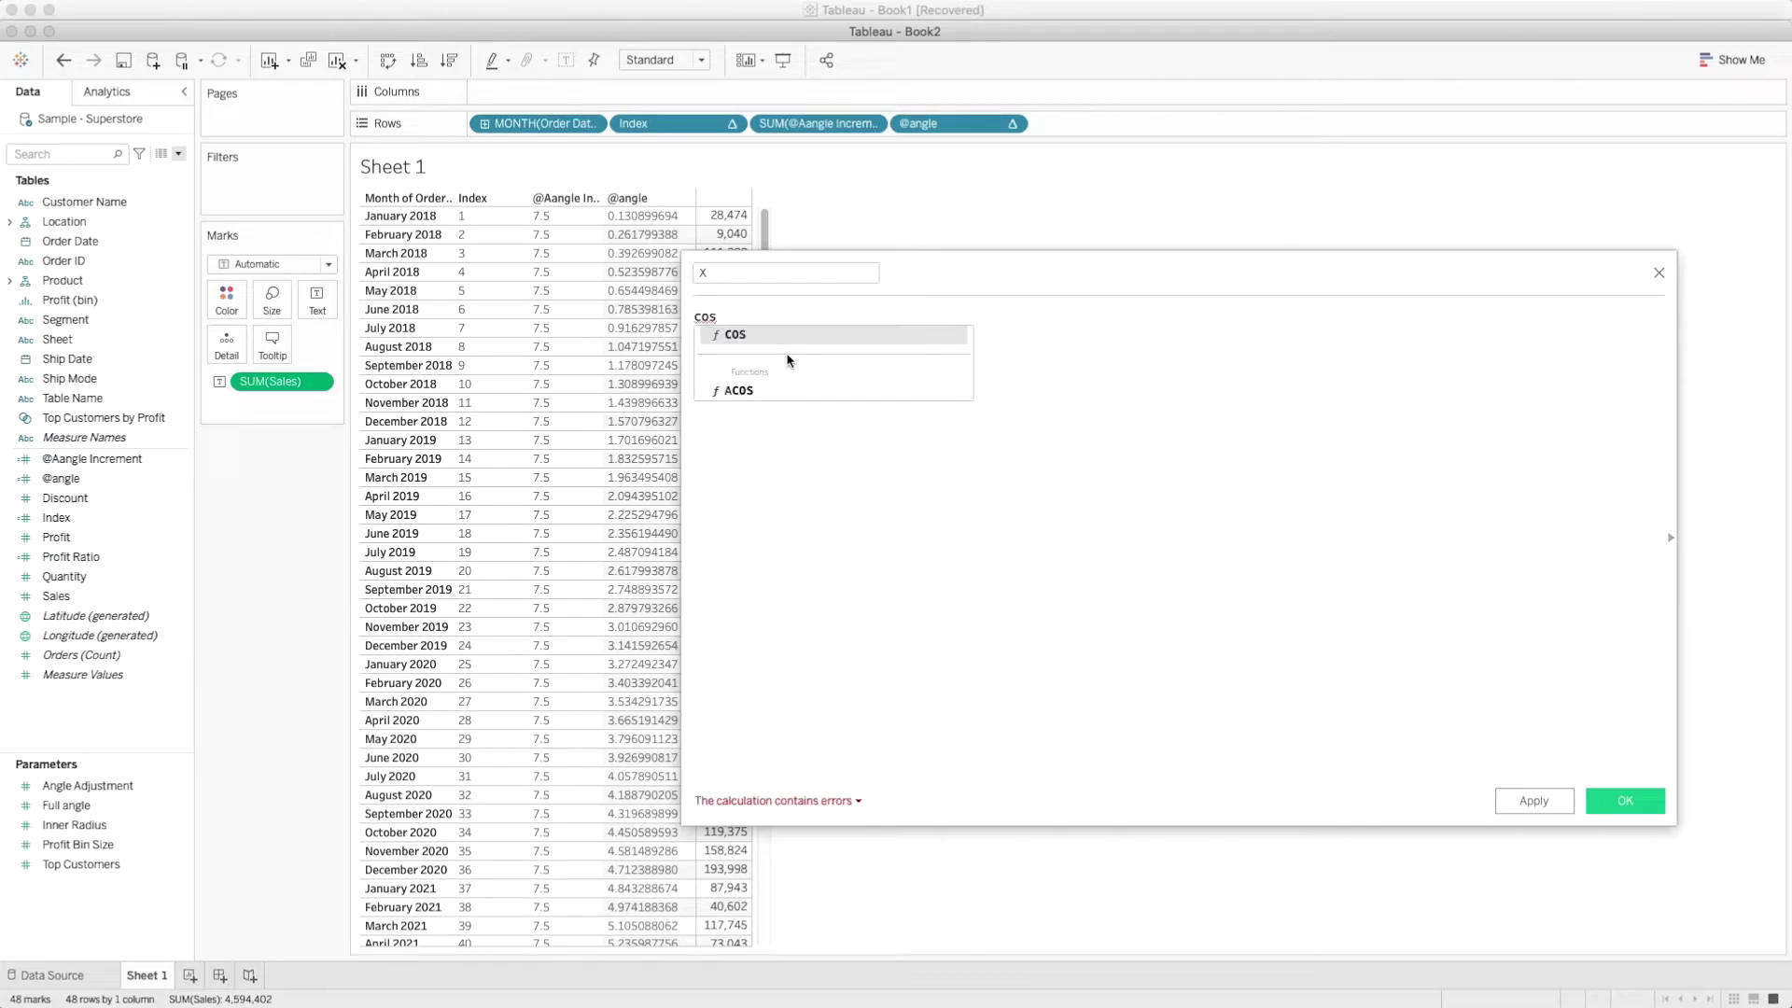
pyautogui.press('Return')
pyautogui.write('an')
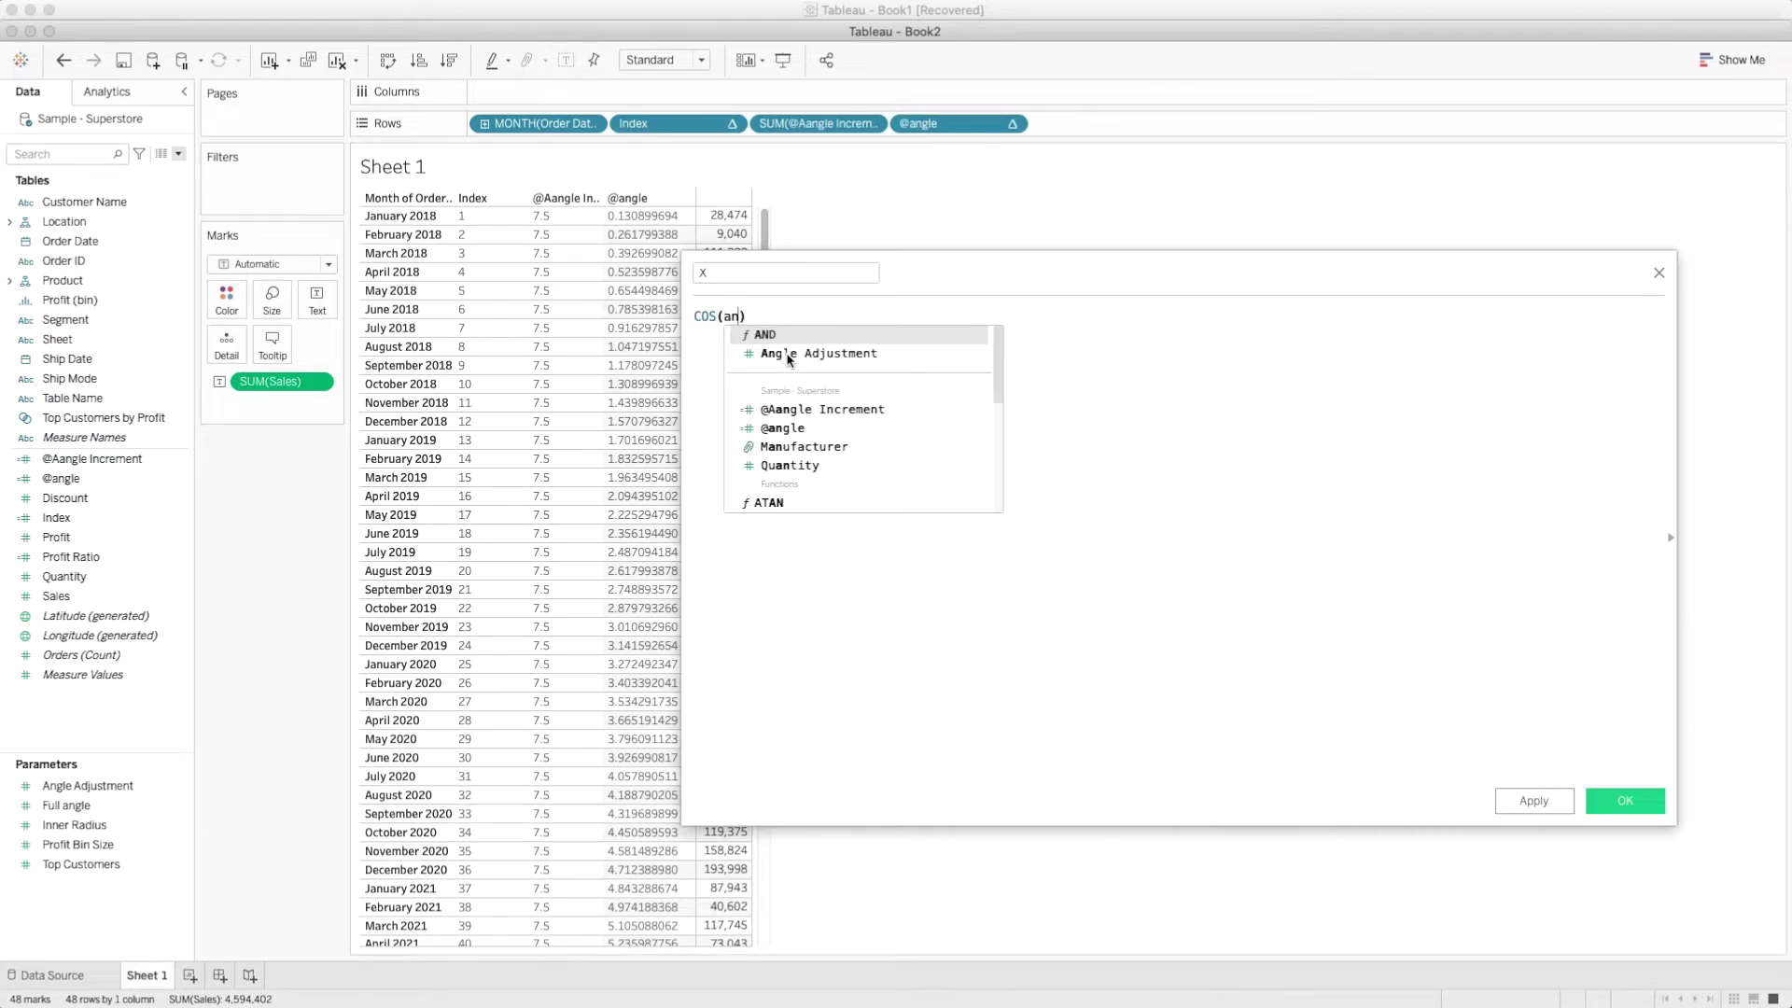
pyautogui.click(789, 430)
pyautogui.write('*')
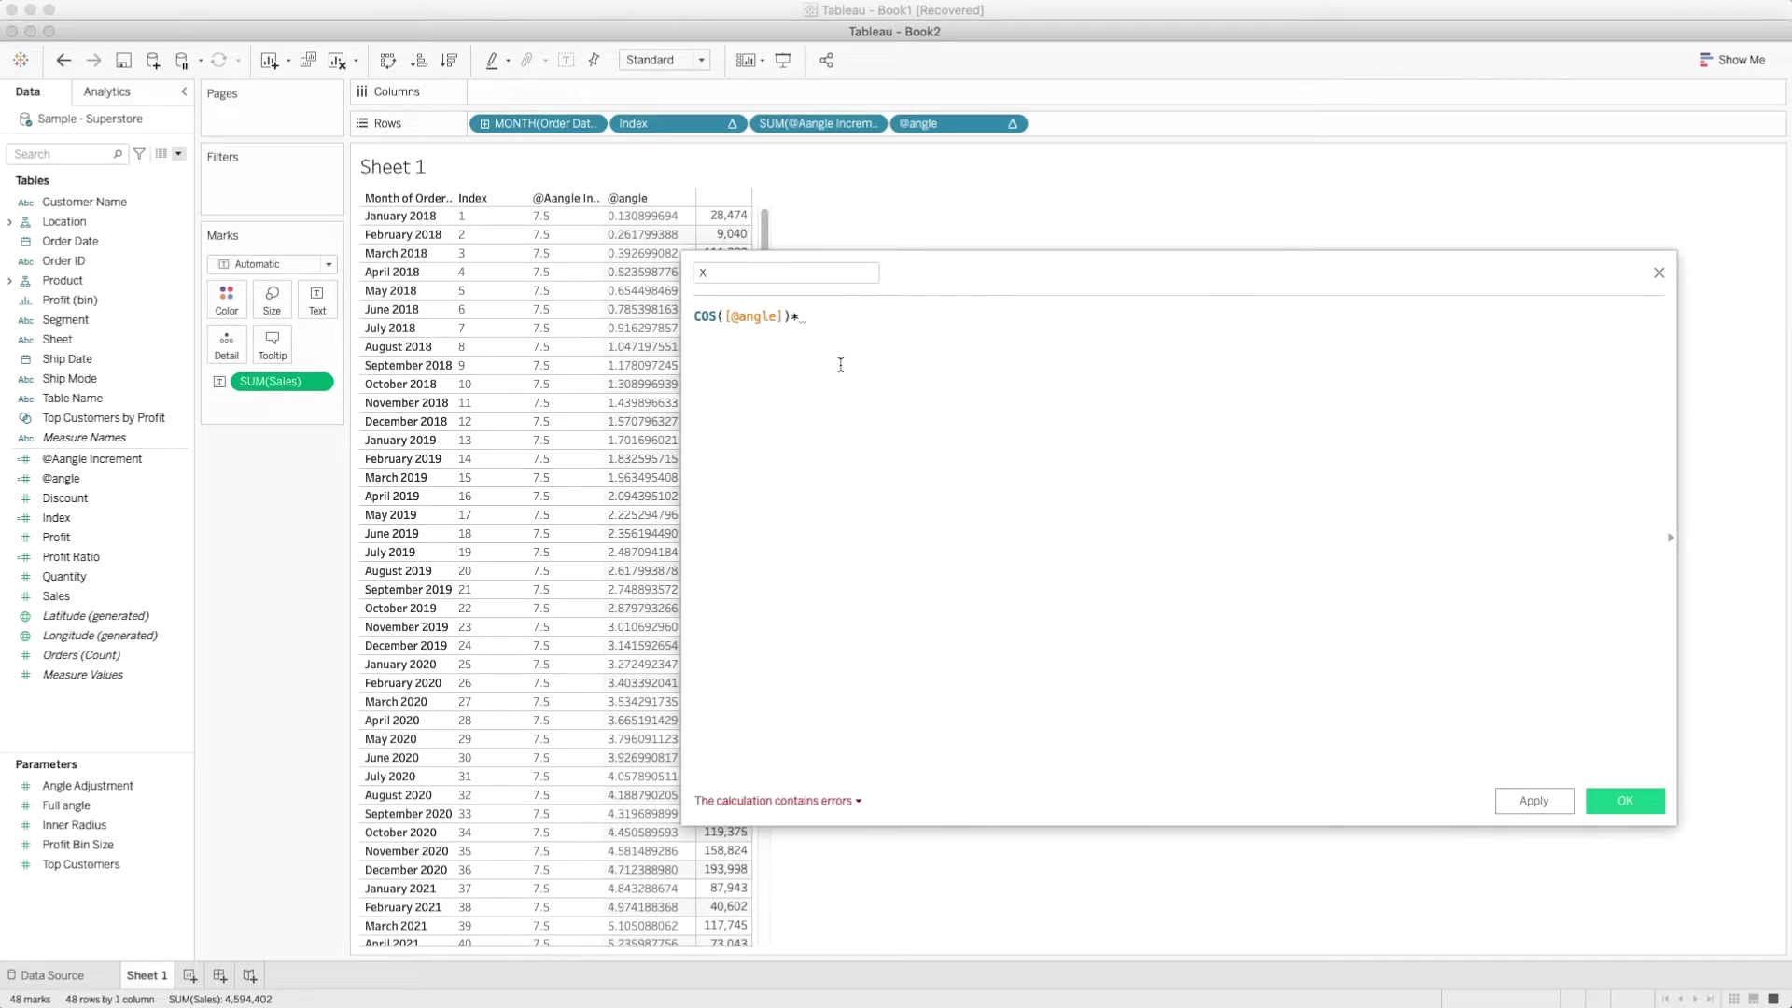
pyautogui.press('BackSpace')
pyautogui.press('BackSpace')
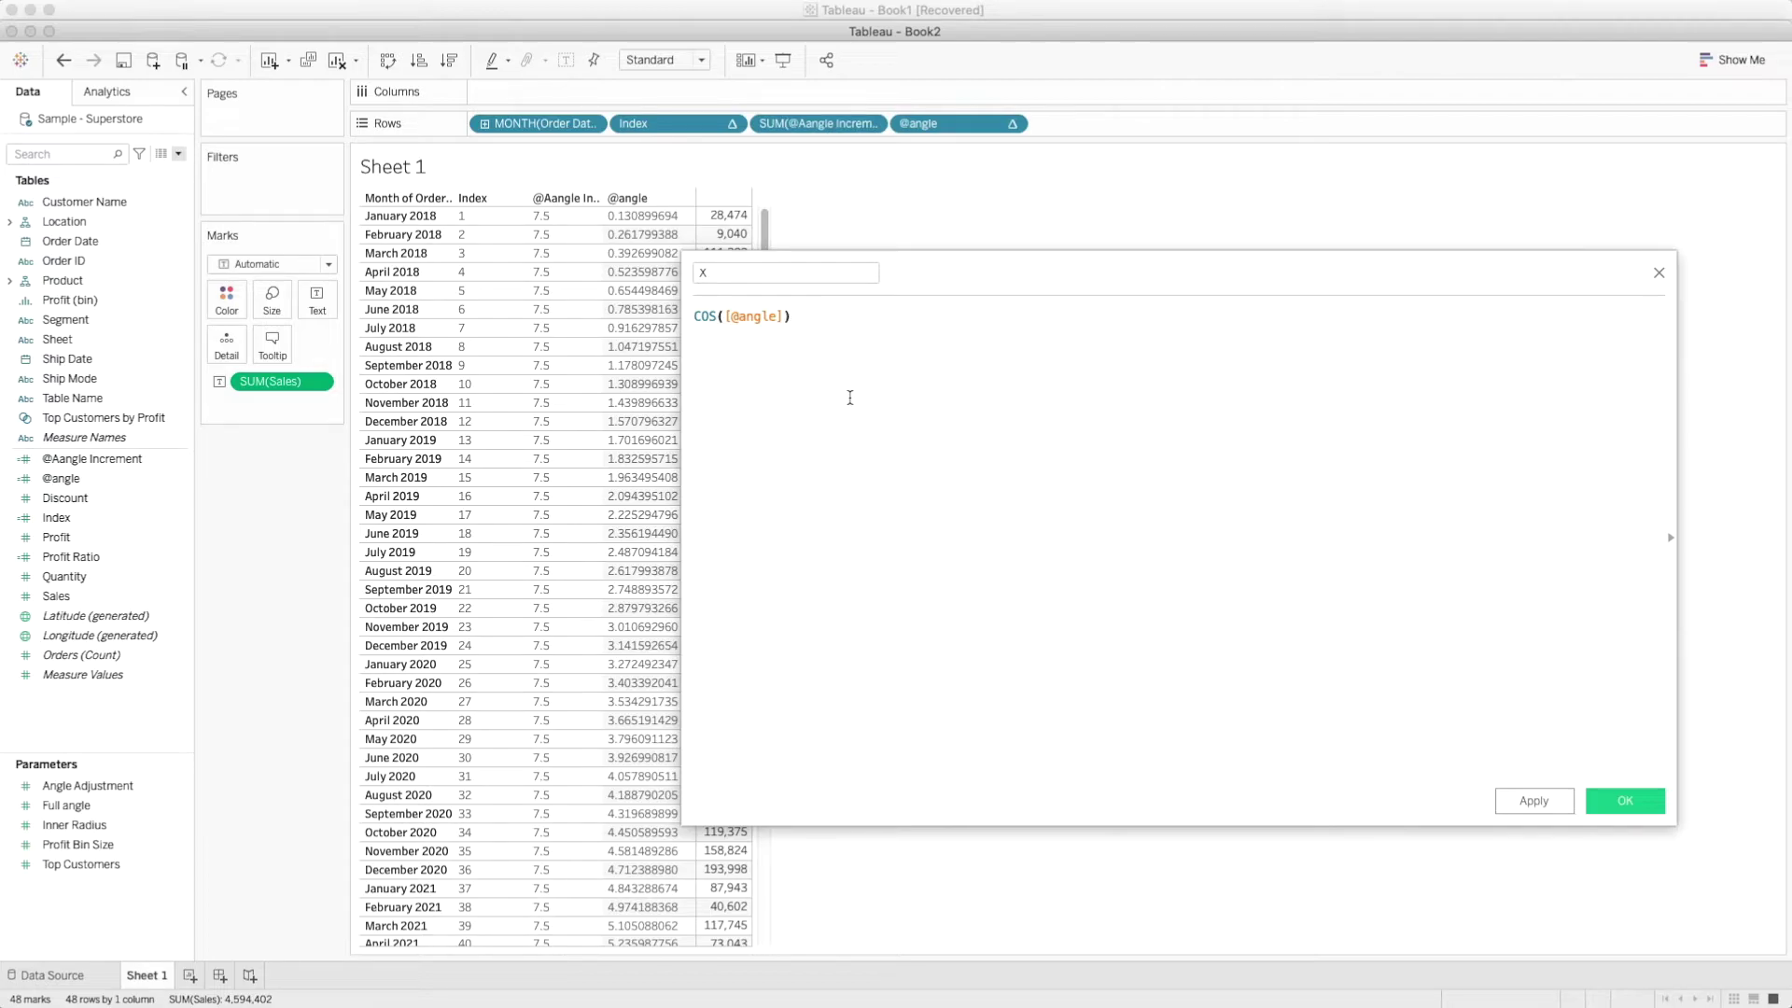
pyautogui.click(1612, 803)
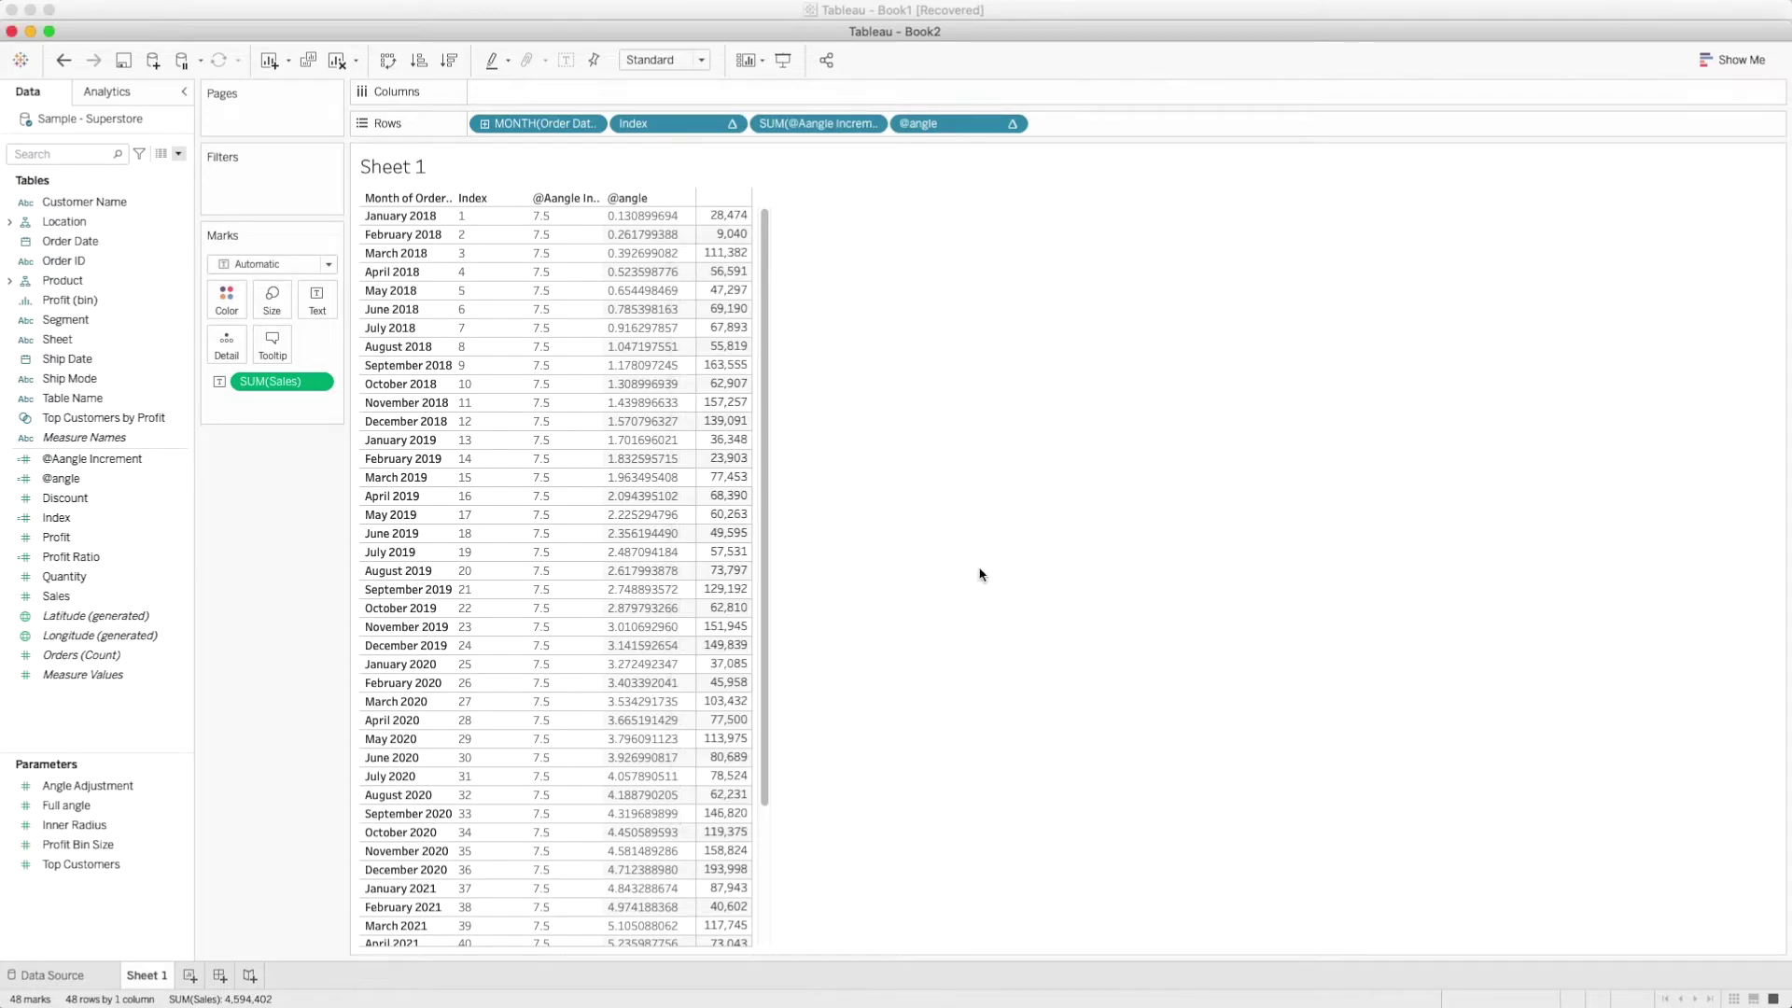
# Create a calculated field named Radius and begin its formula with if [Table Name] = 'Orders' then [Inner Radius]
pyautogui.click(178, 153)
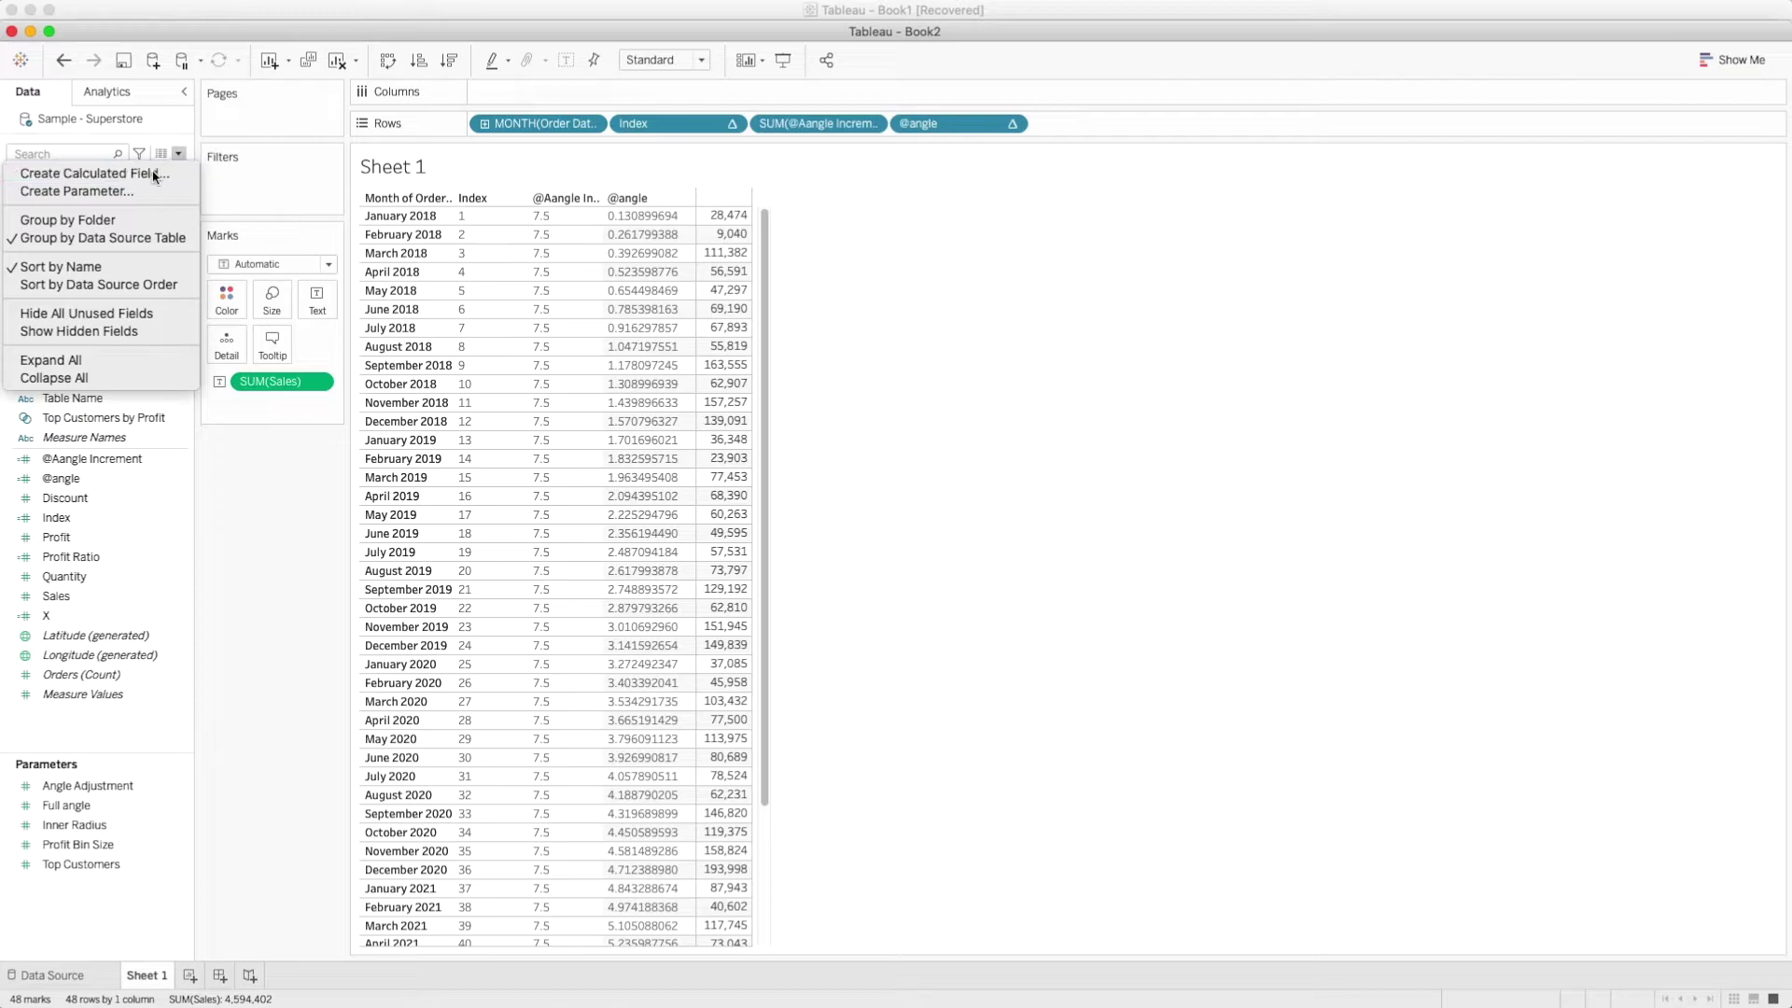
pyautogui.click(155, 174)
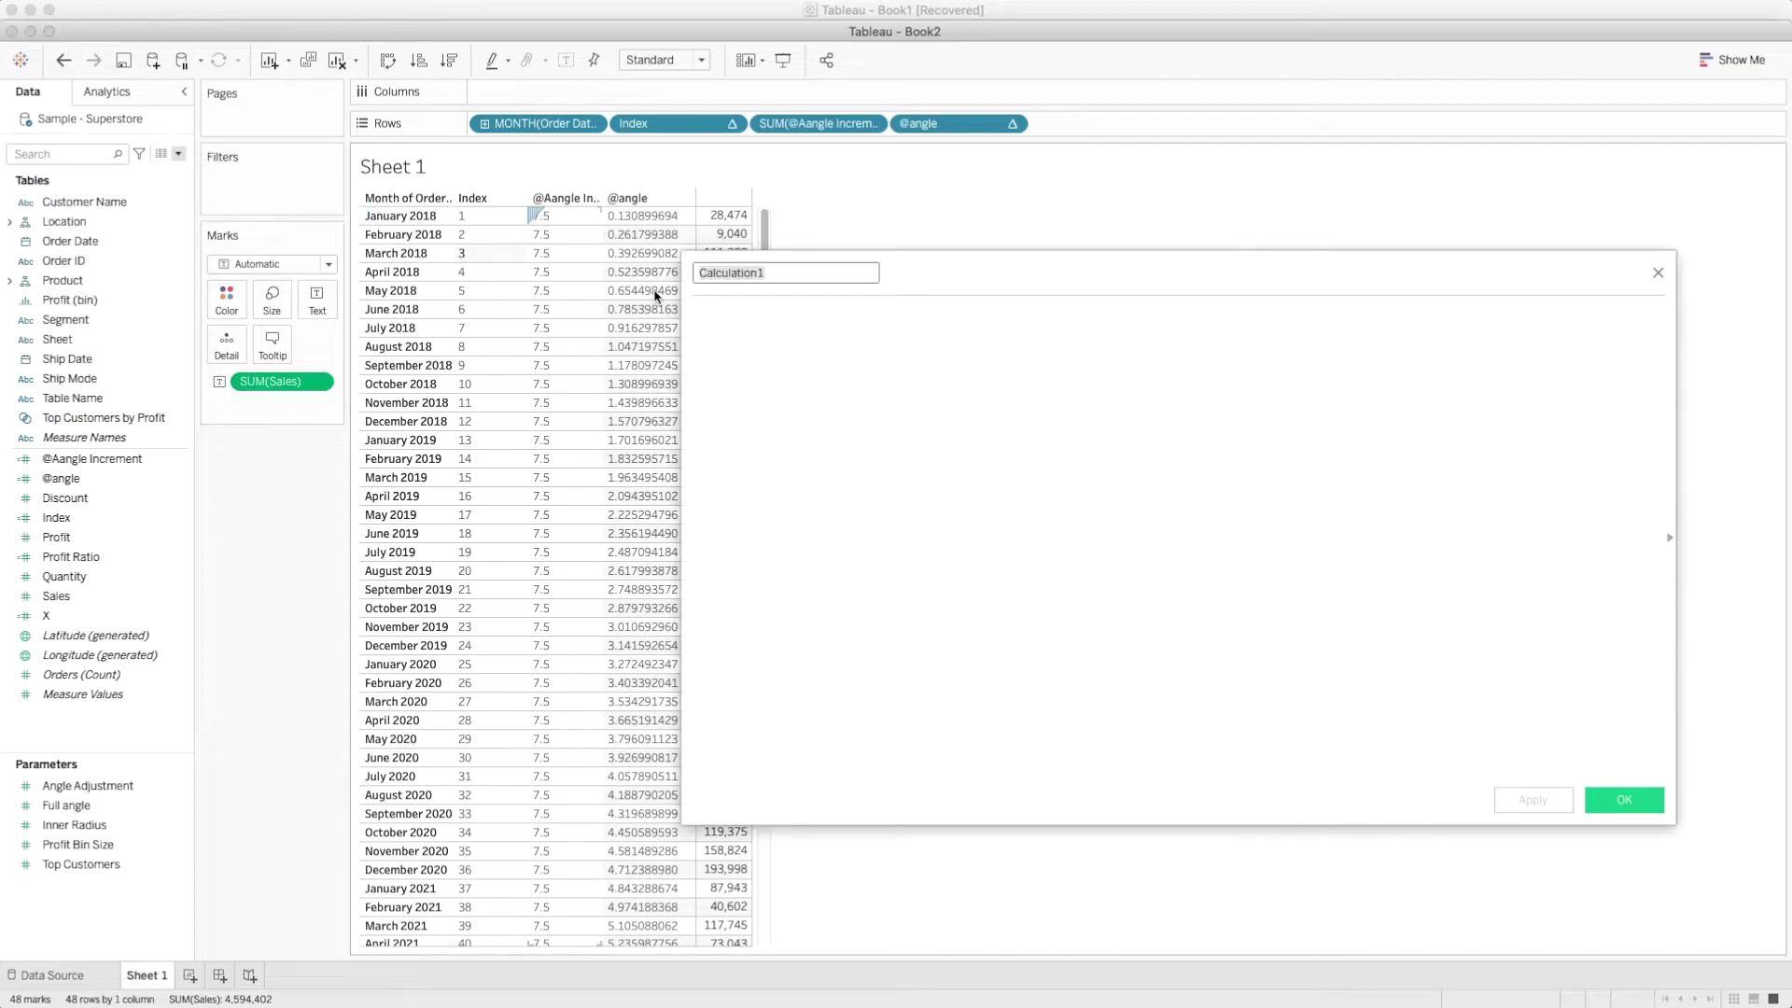
pyautogui.click(750, 329)
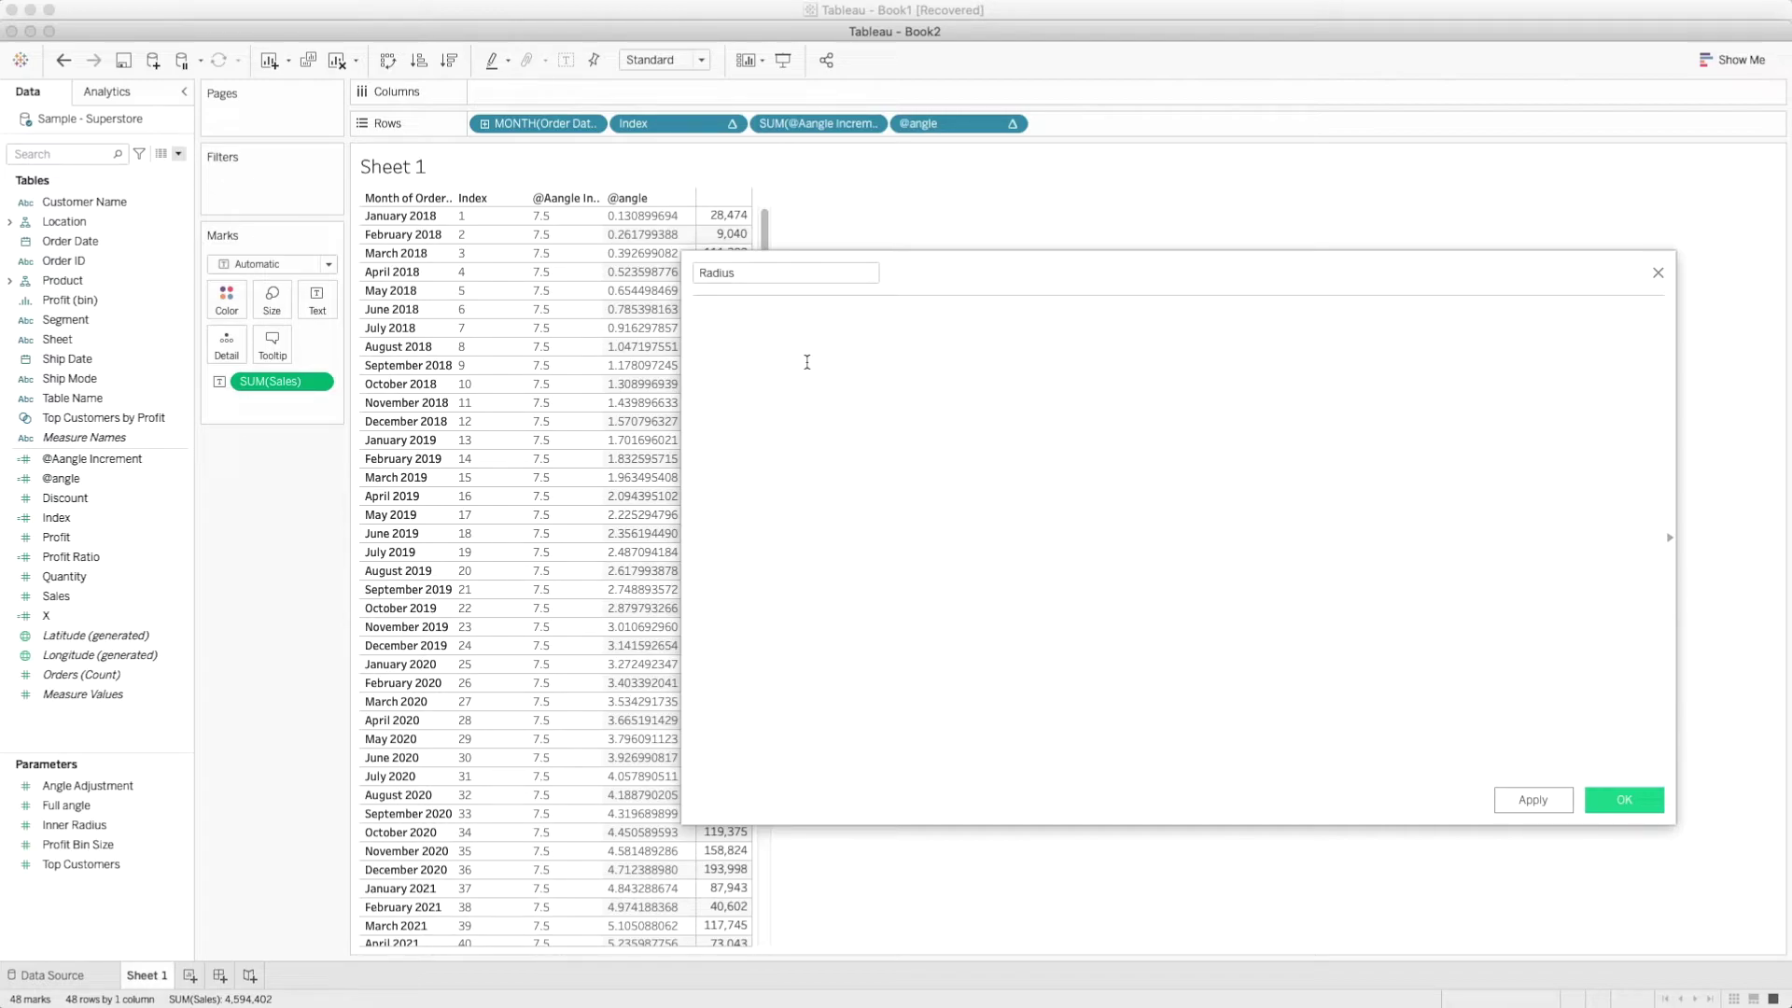
pyautogui.write('if table')
pyautogui.press('Return')
pyautogui.write("= 'ORders")
pyautogui.press('Left')
pyautogui.press('Left')
pyautogui.press('BackSpace')
pyautogui.write('r')
pyautogui.press('End')
pyautogui.write('then [In')
pyautogui.press('Return')
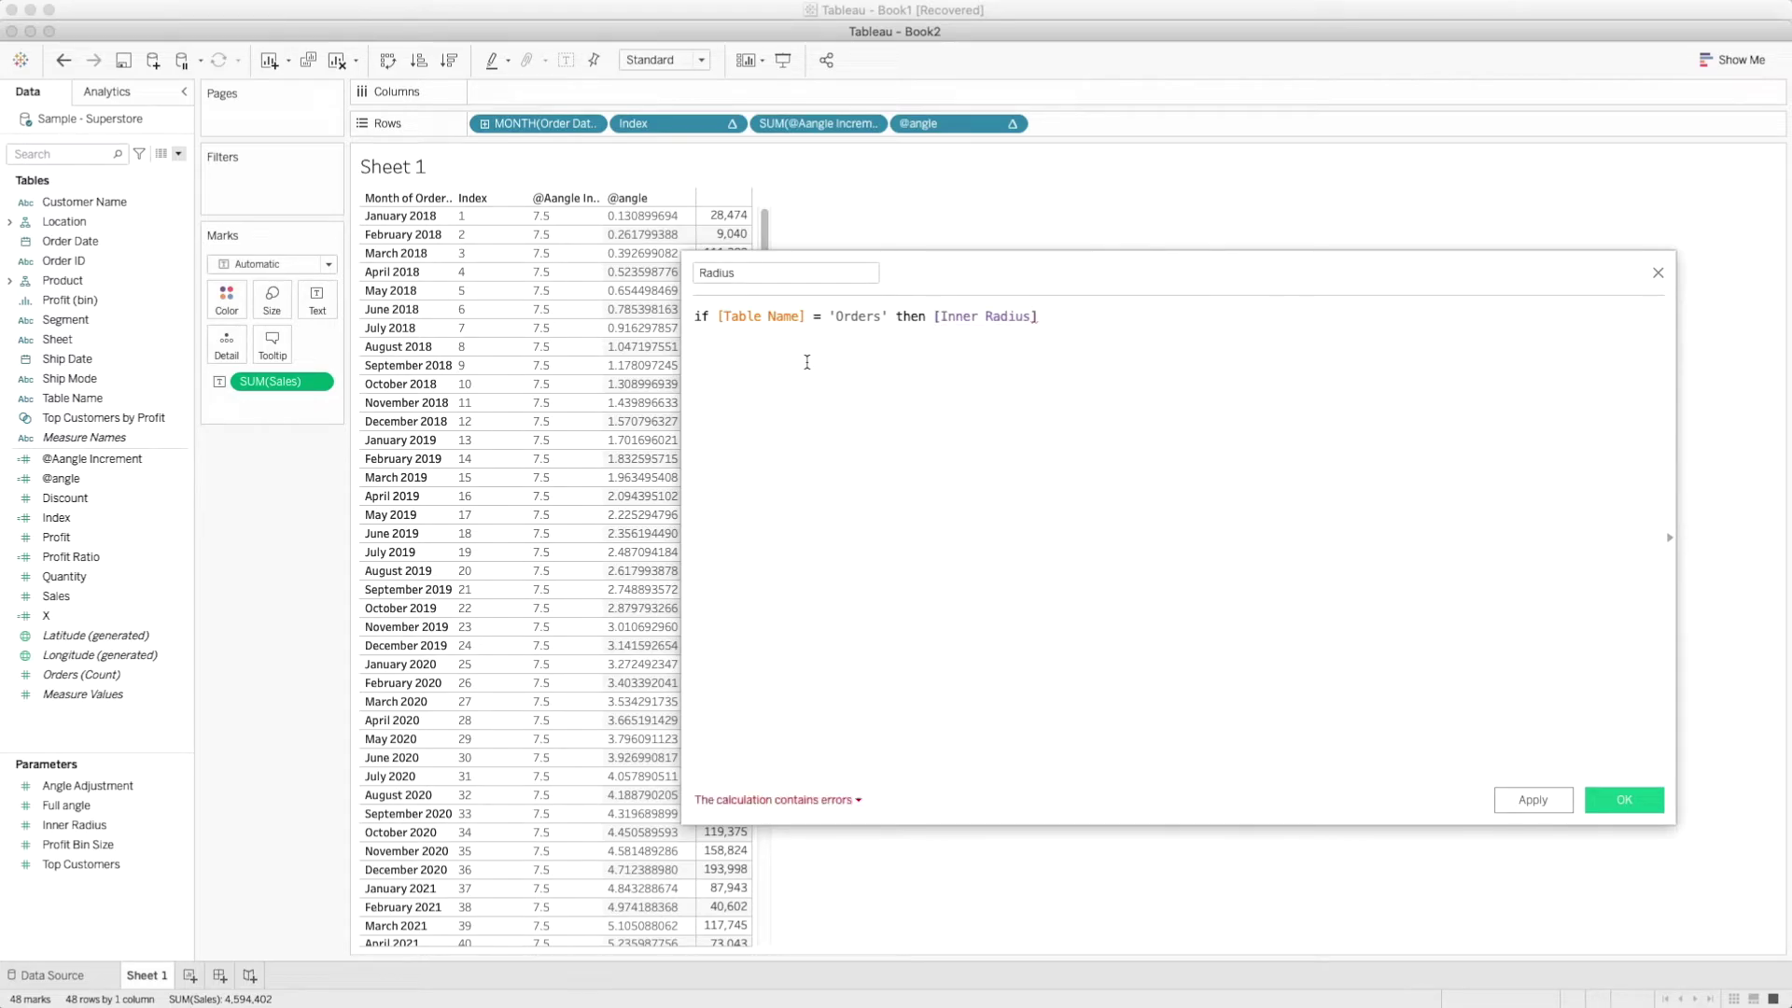
# Complete the Radius formula with ELSE [Inner Radius] + SUM([Sales]) and a closing END
pyautogui.press('Return')
pyautogui.write('ELSE')
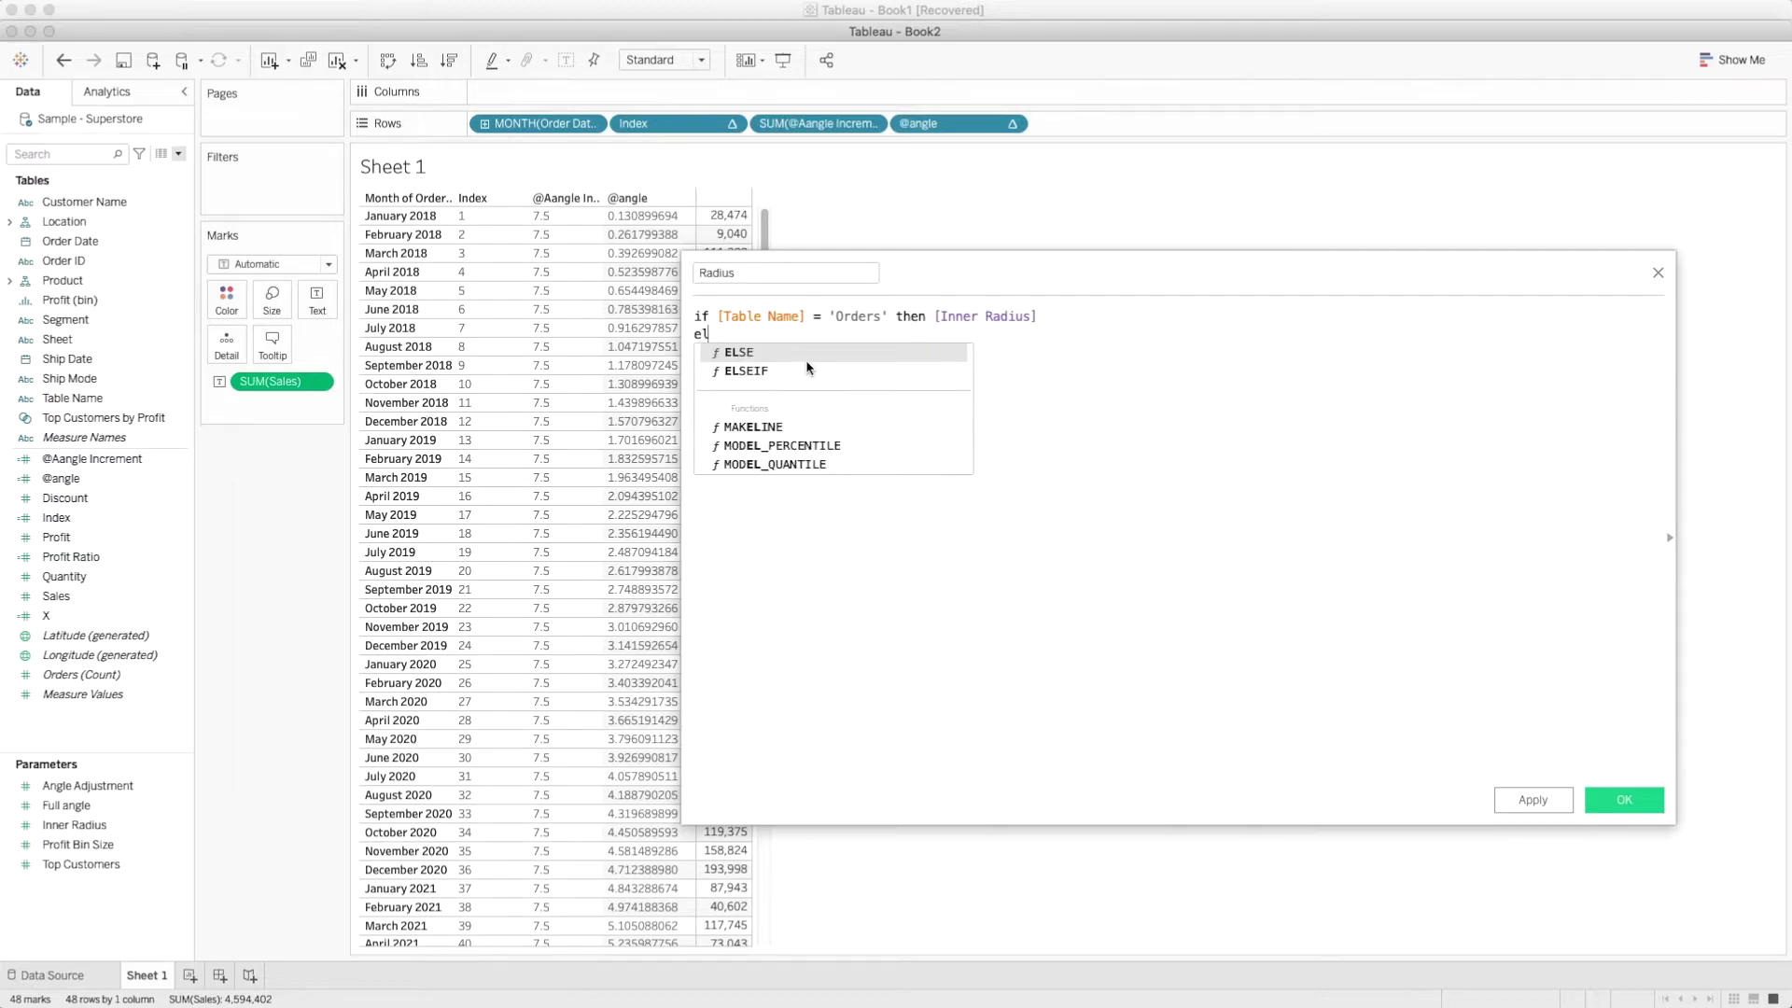
pyautogui.write(' inner')
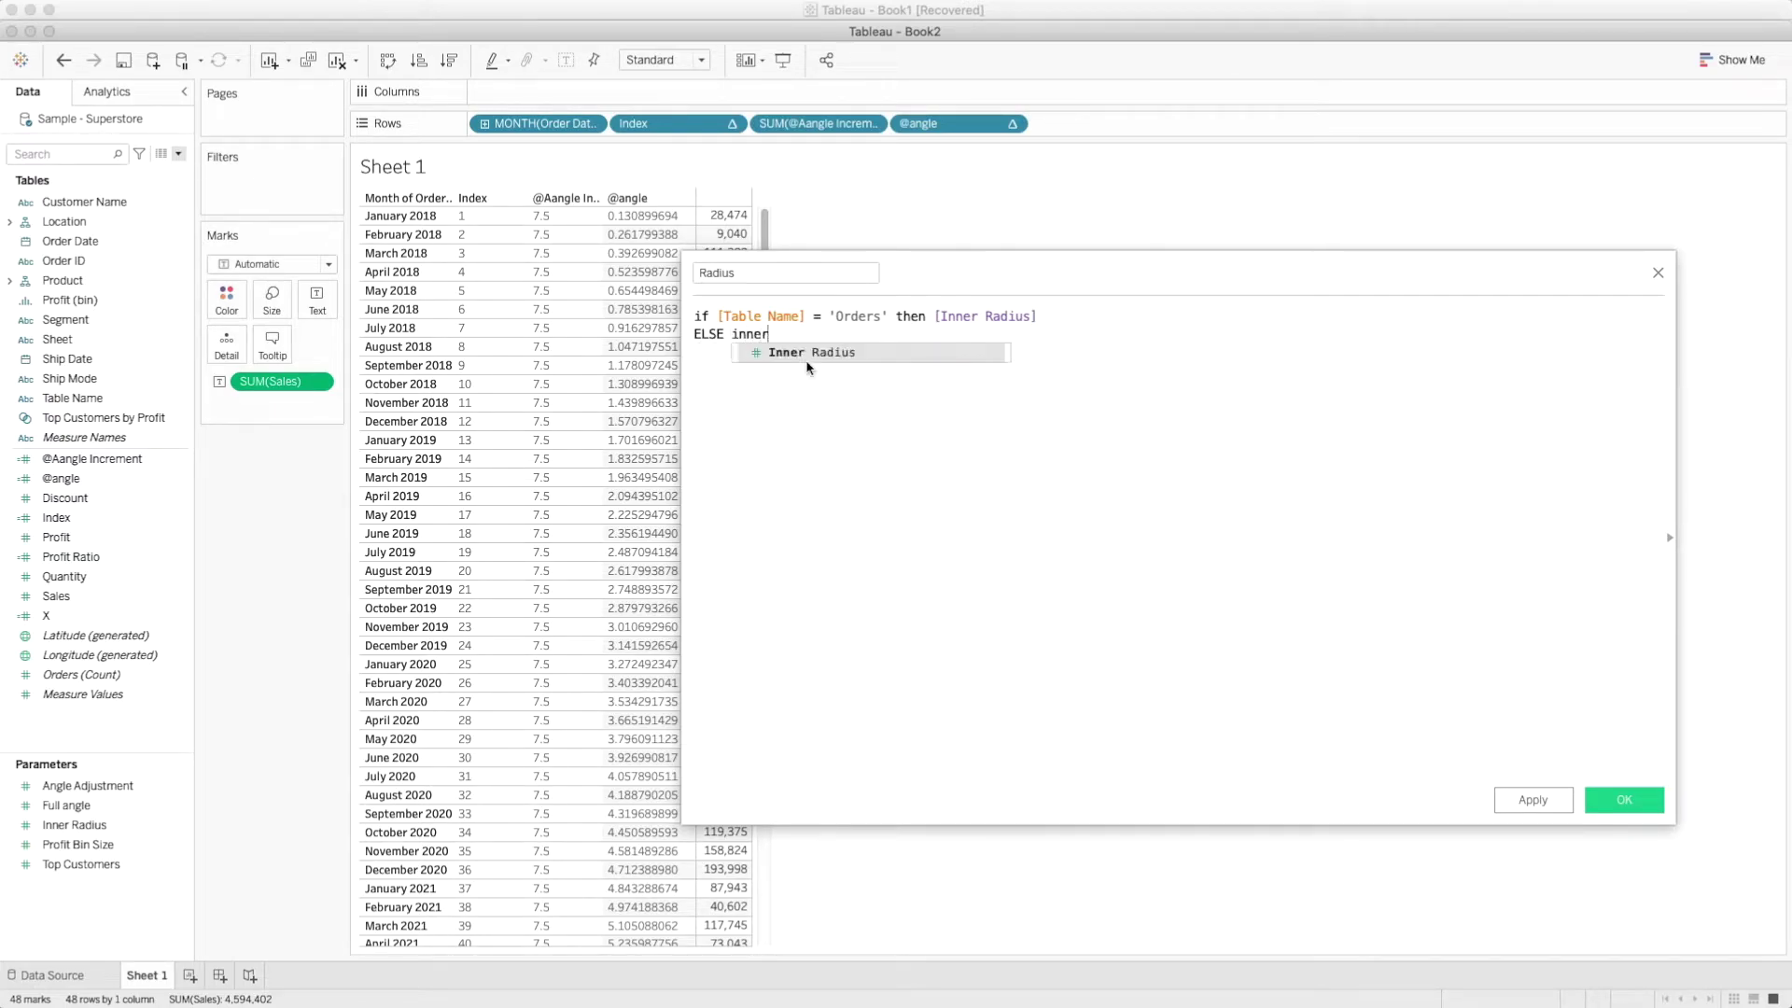
pyautogui.click(806, 360)
pyautogui.write('+ ')
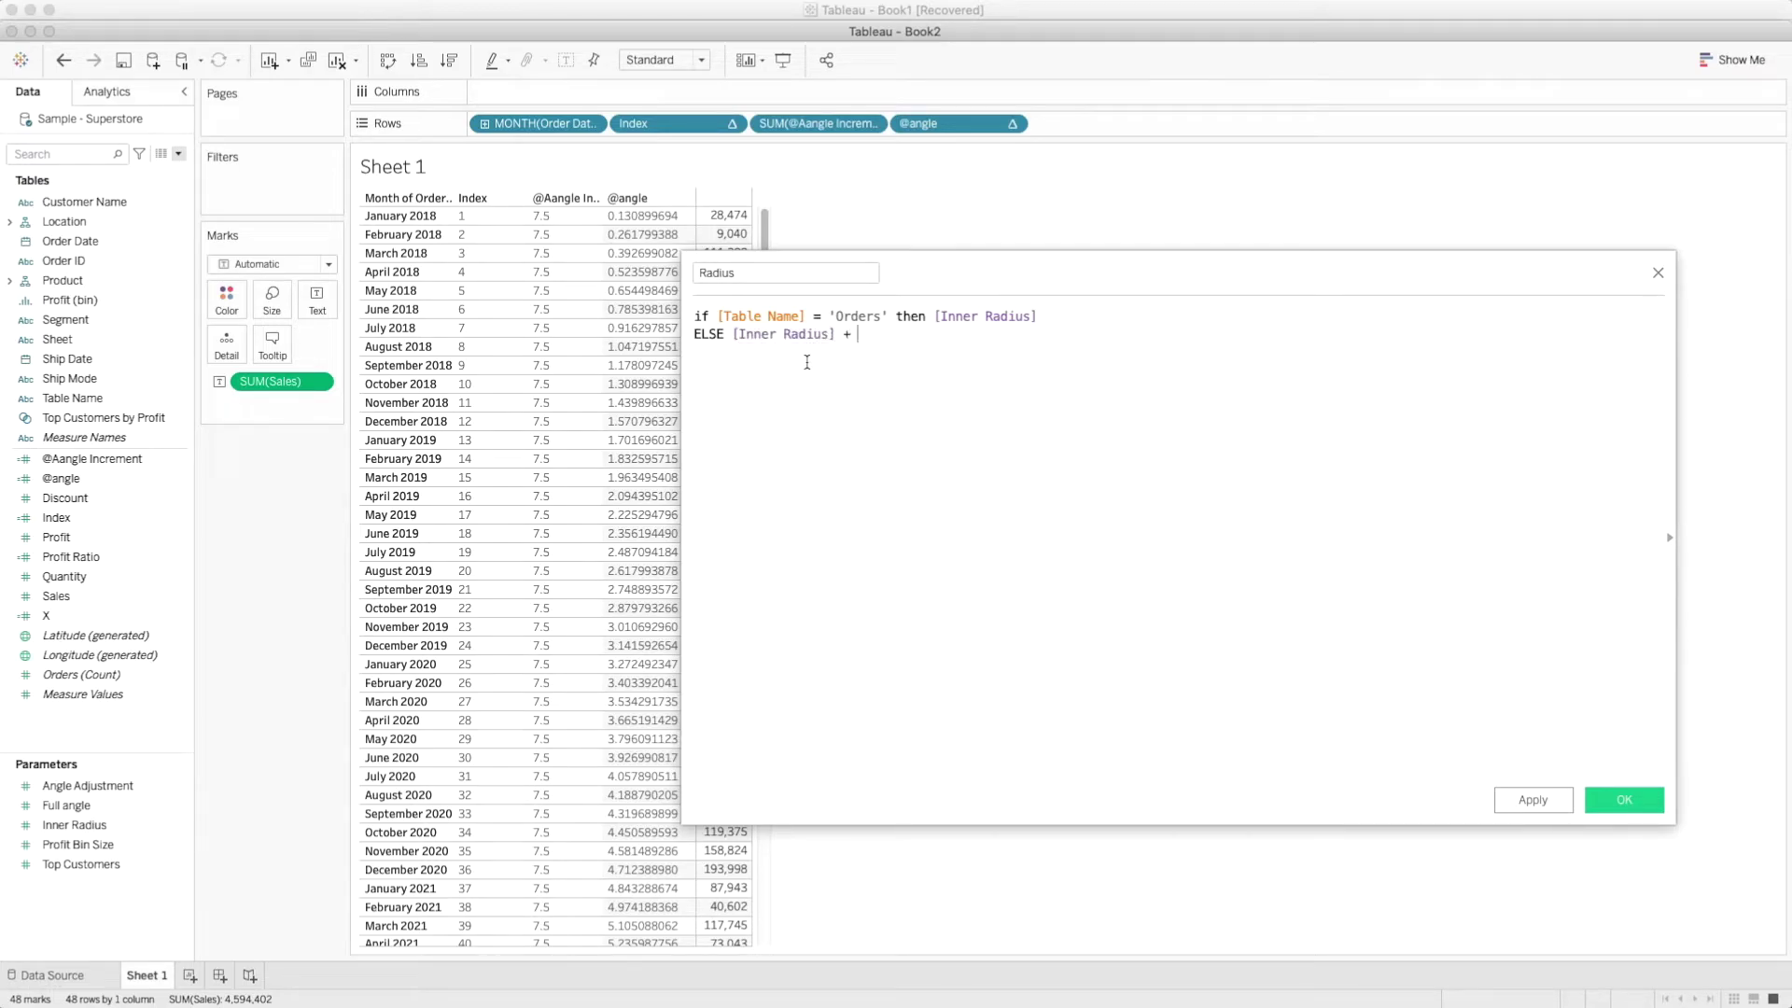
pyautogui.write('sum')
pyautogui.press('Return')
pyautogui.write('Sale')
pyautogui.press('Return')
pyautogui.write('end')
pyautogui.press('Return')
# Wrap both [Inner Radius] references in the Radius formula in avg()
pyautogui.click(735, 333)
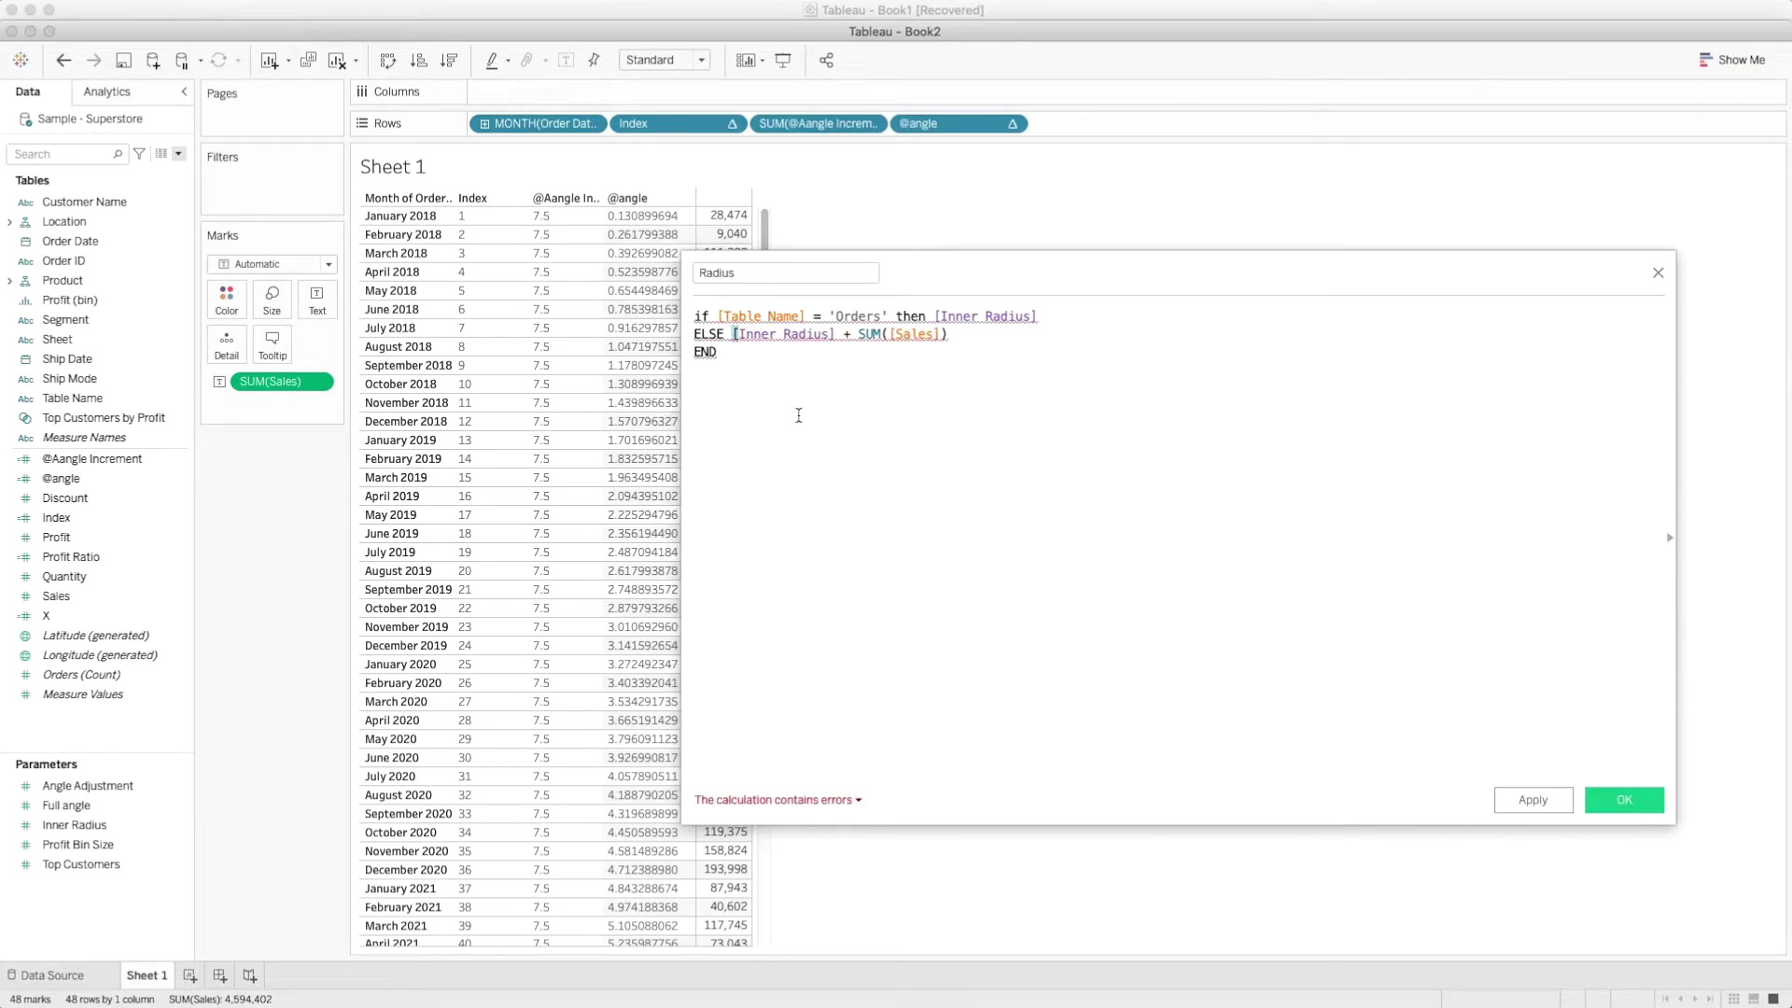
pyautogui.write('avg(')
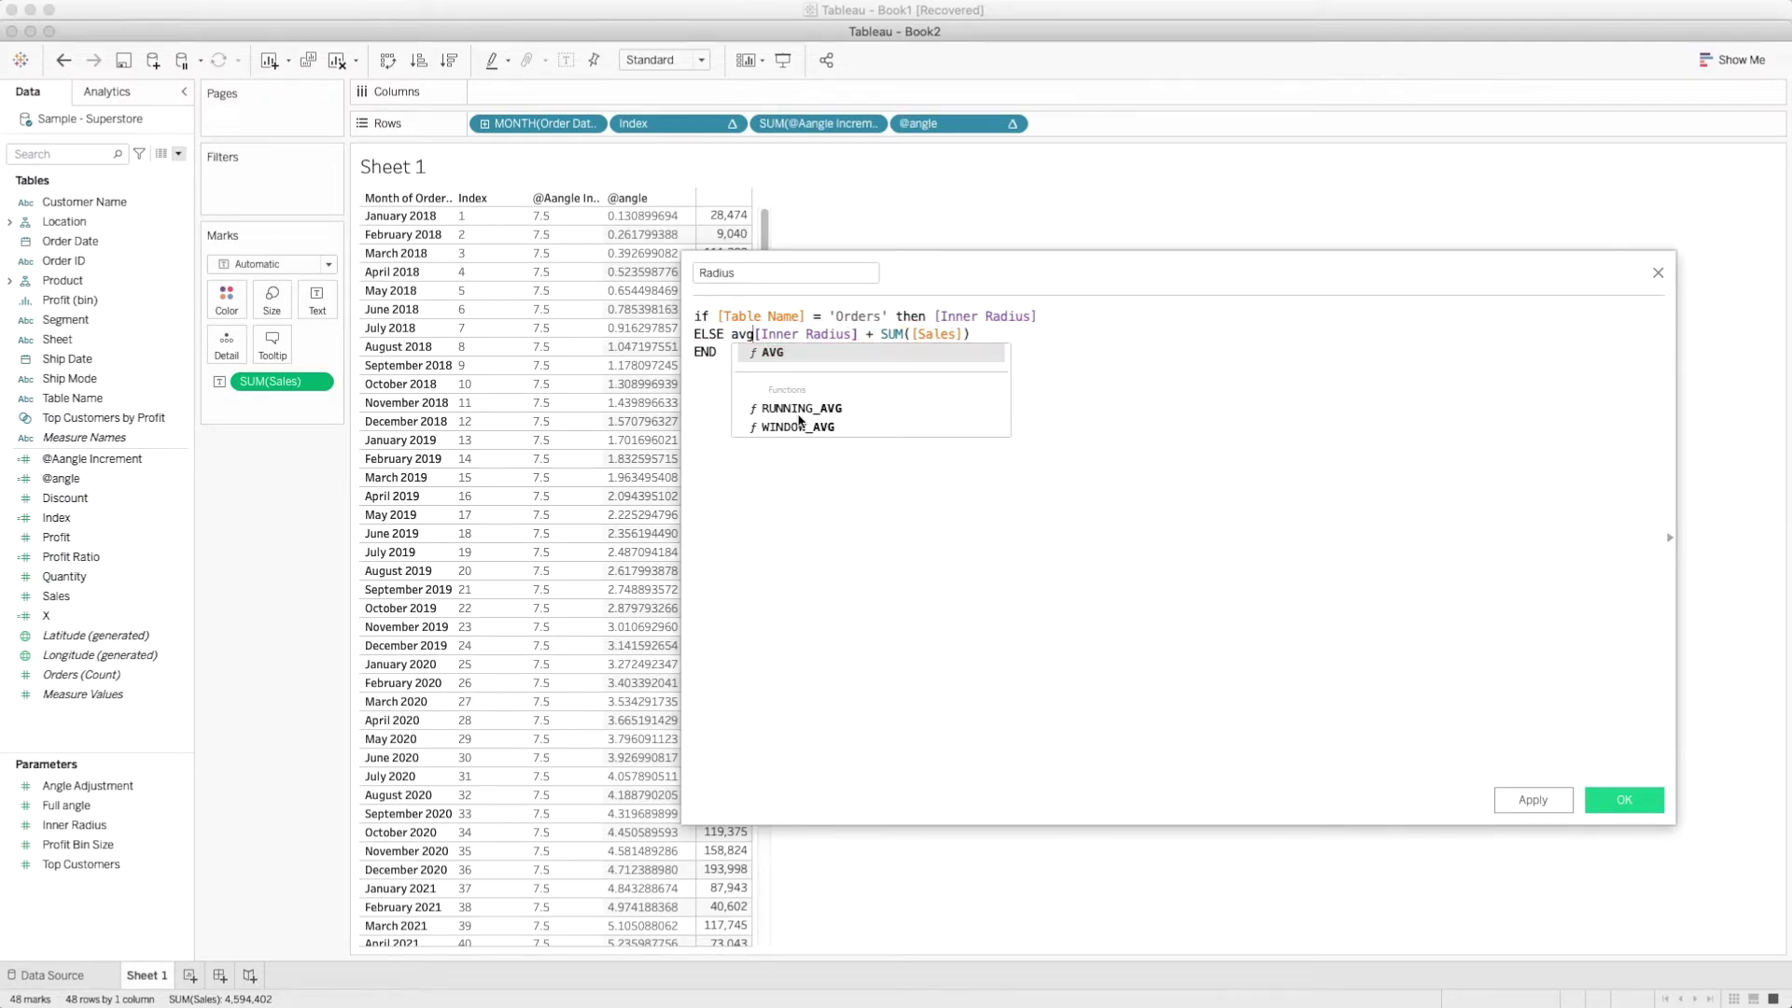
pyautogui.press('Right')
pyautogui.press('Right')
pyautogui.press('Right')
pyautogui.press('Right')
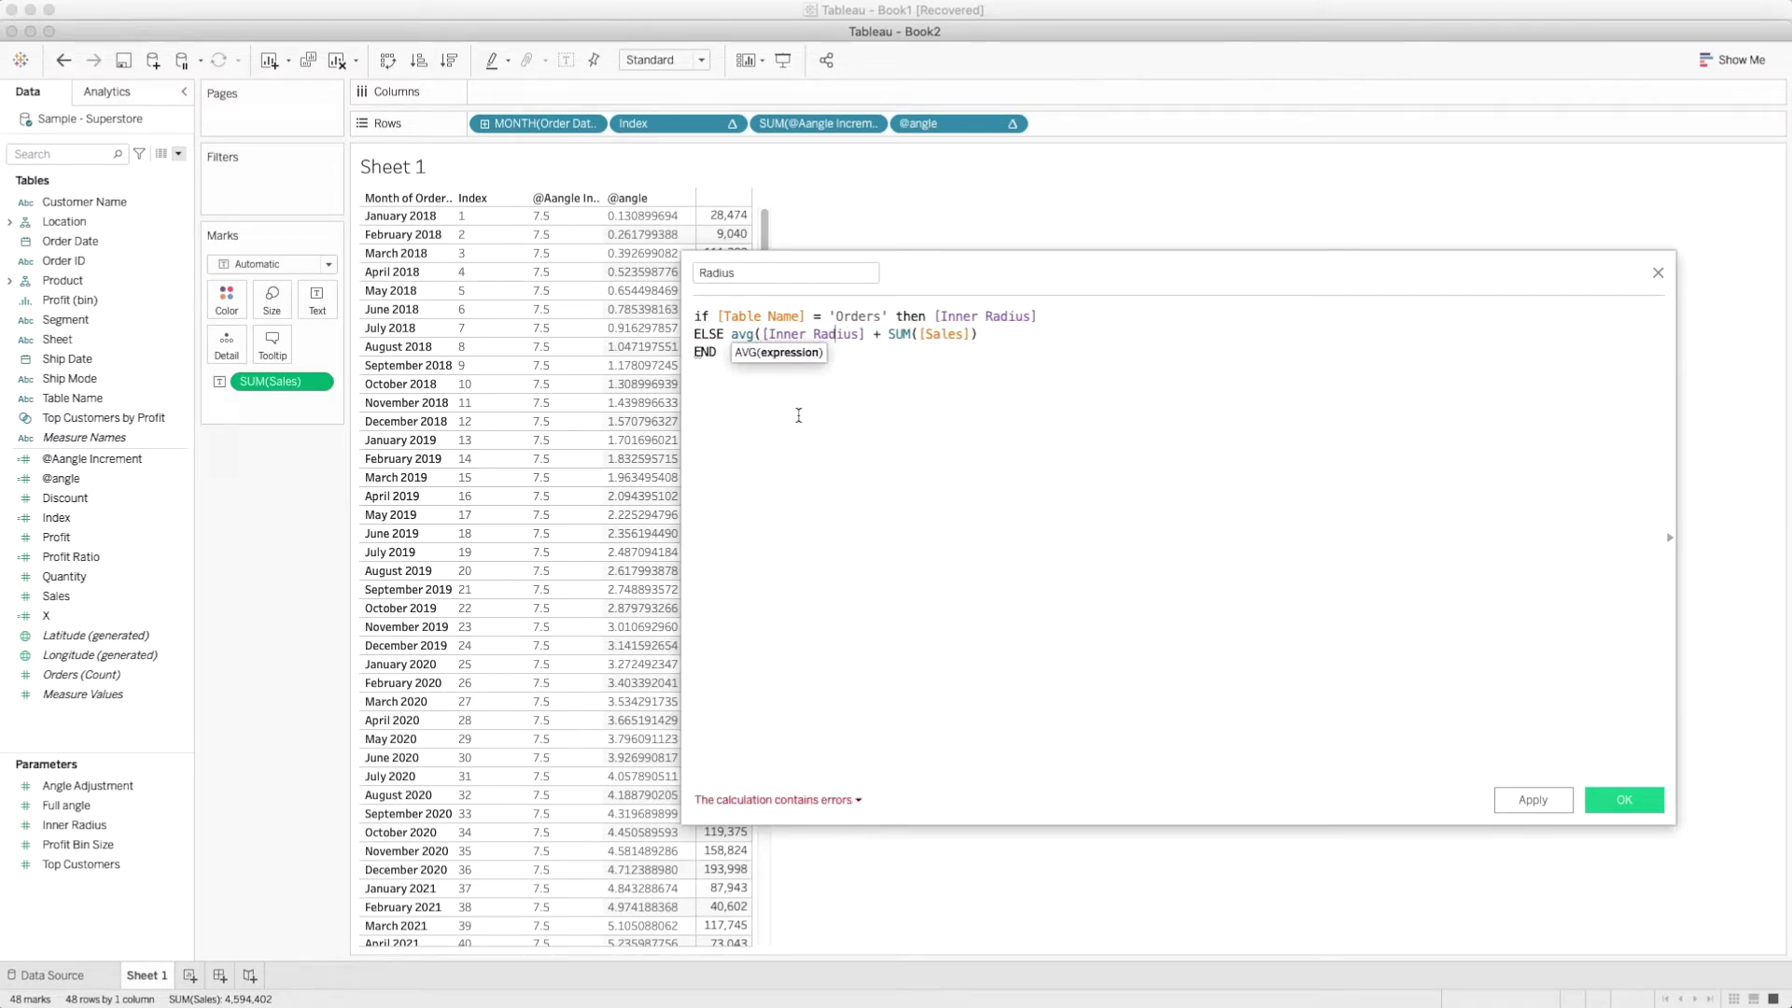
pyautogui.write(')')
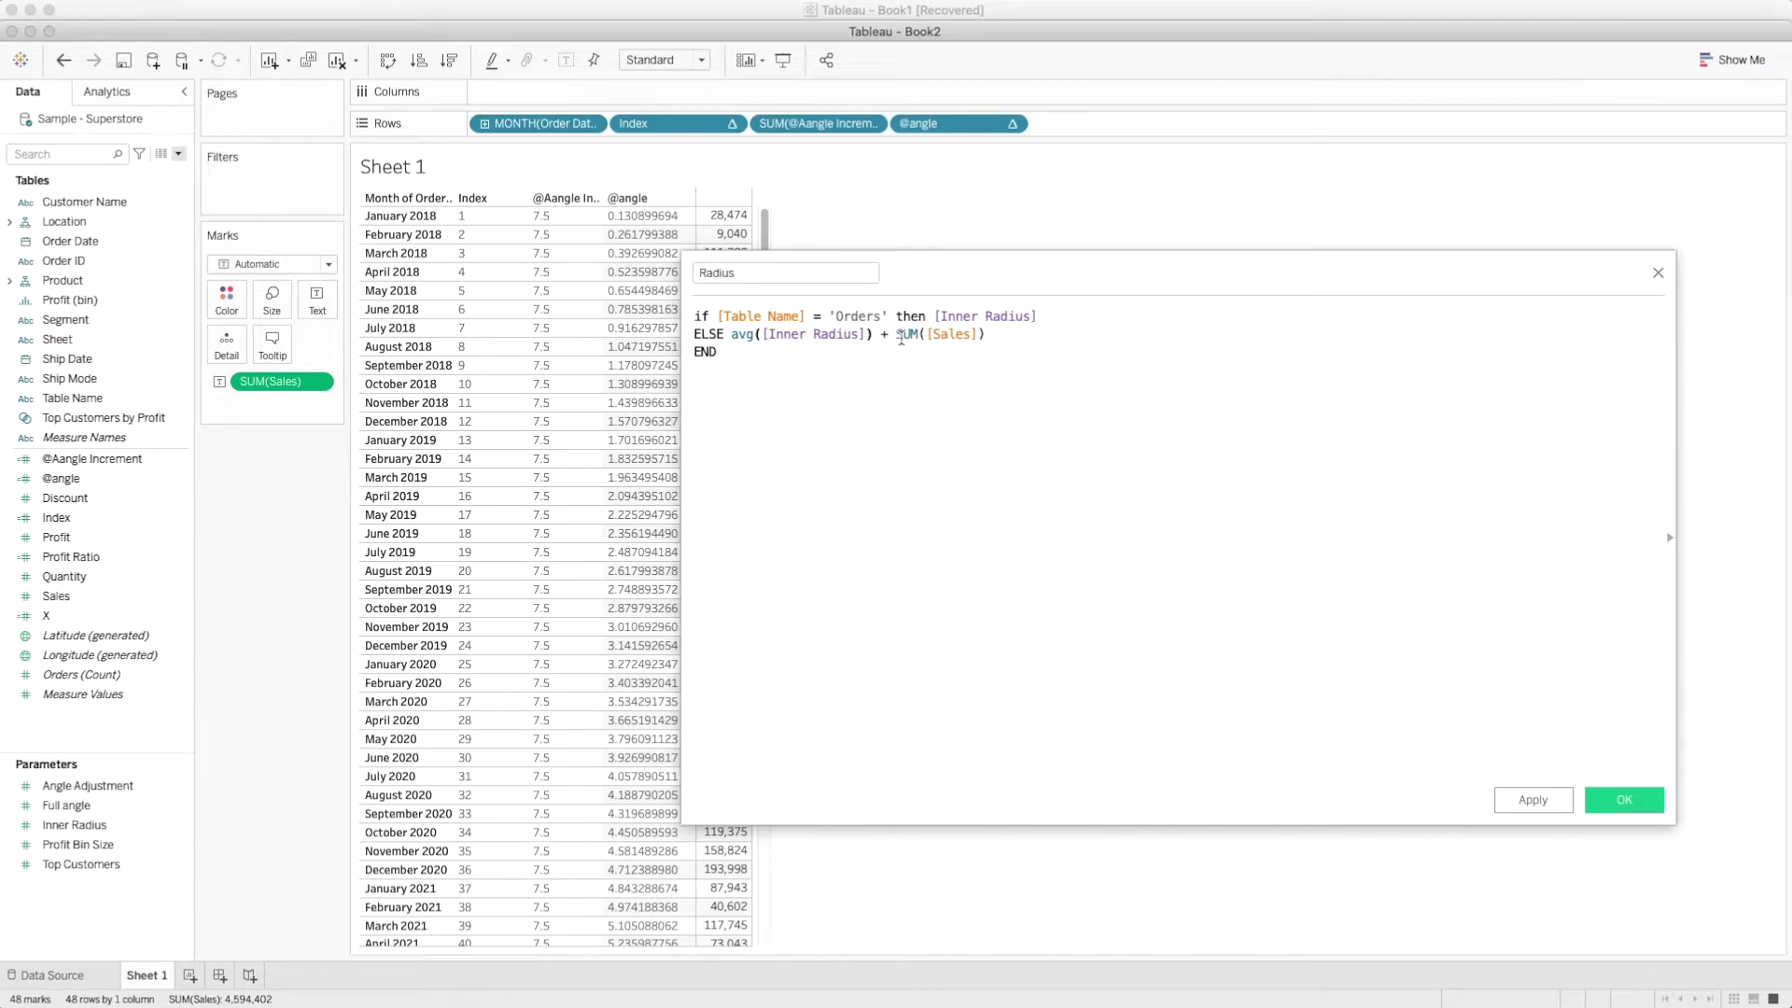
pyautogui.click(936, 315)
pyautogui.write('avg(')
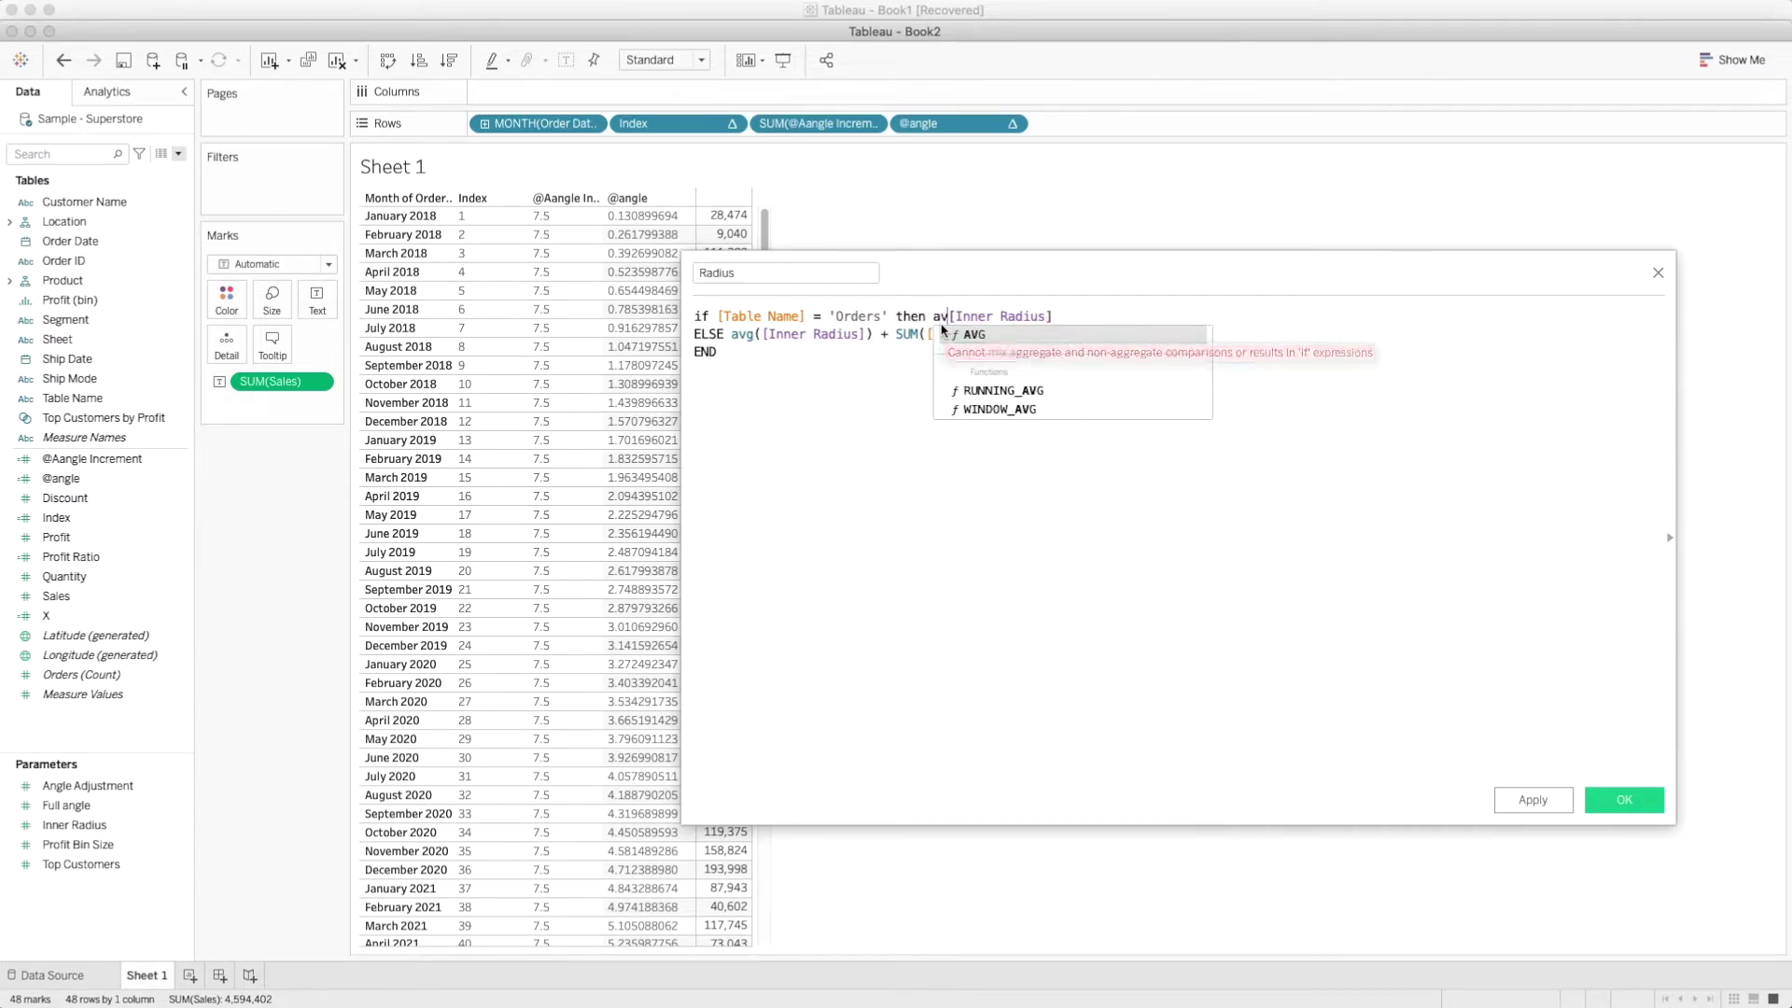
pyautogui.click(1085, 316)
pyautogui.write(')')
# Wrap [Table Name] in the Radius formula's if condition in attr()
pyautogui.click(720, 316)
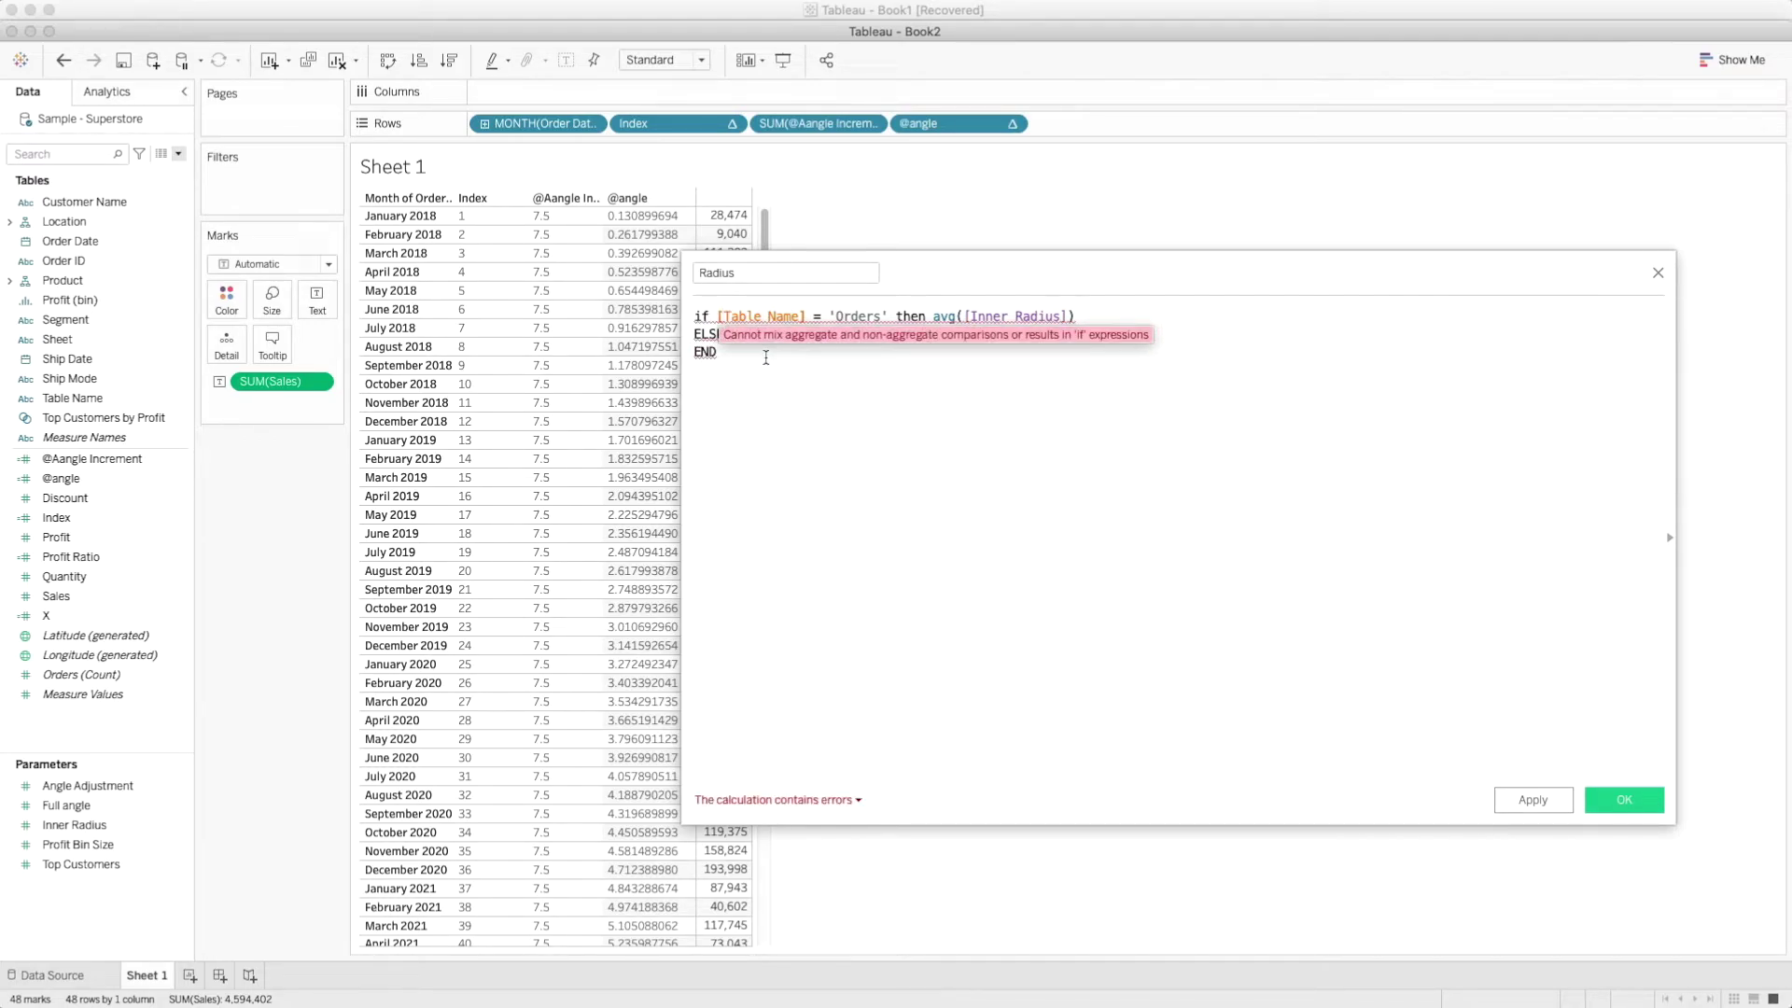
pyautogui.write('attr(')
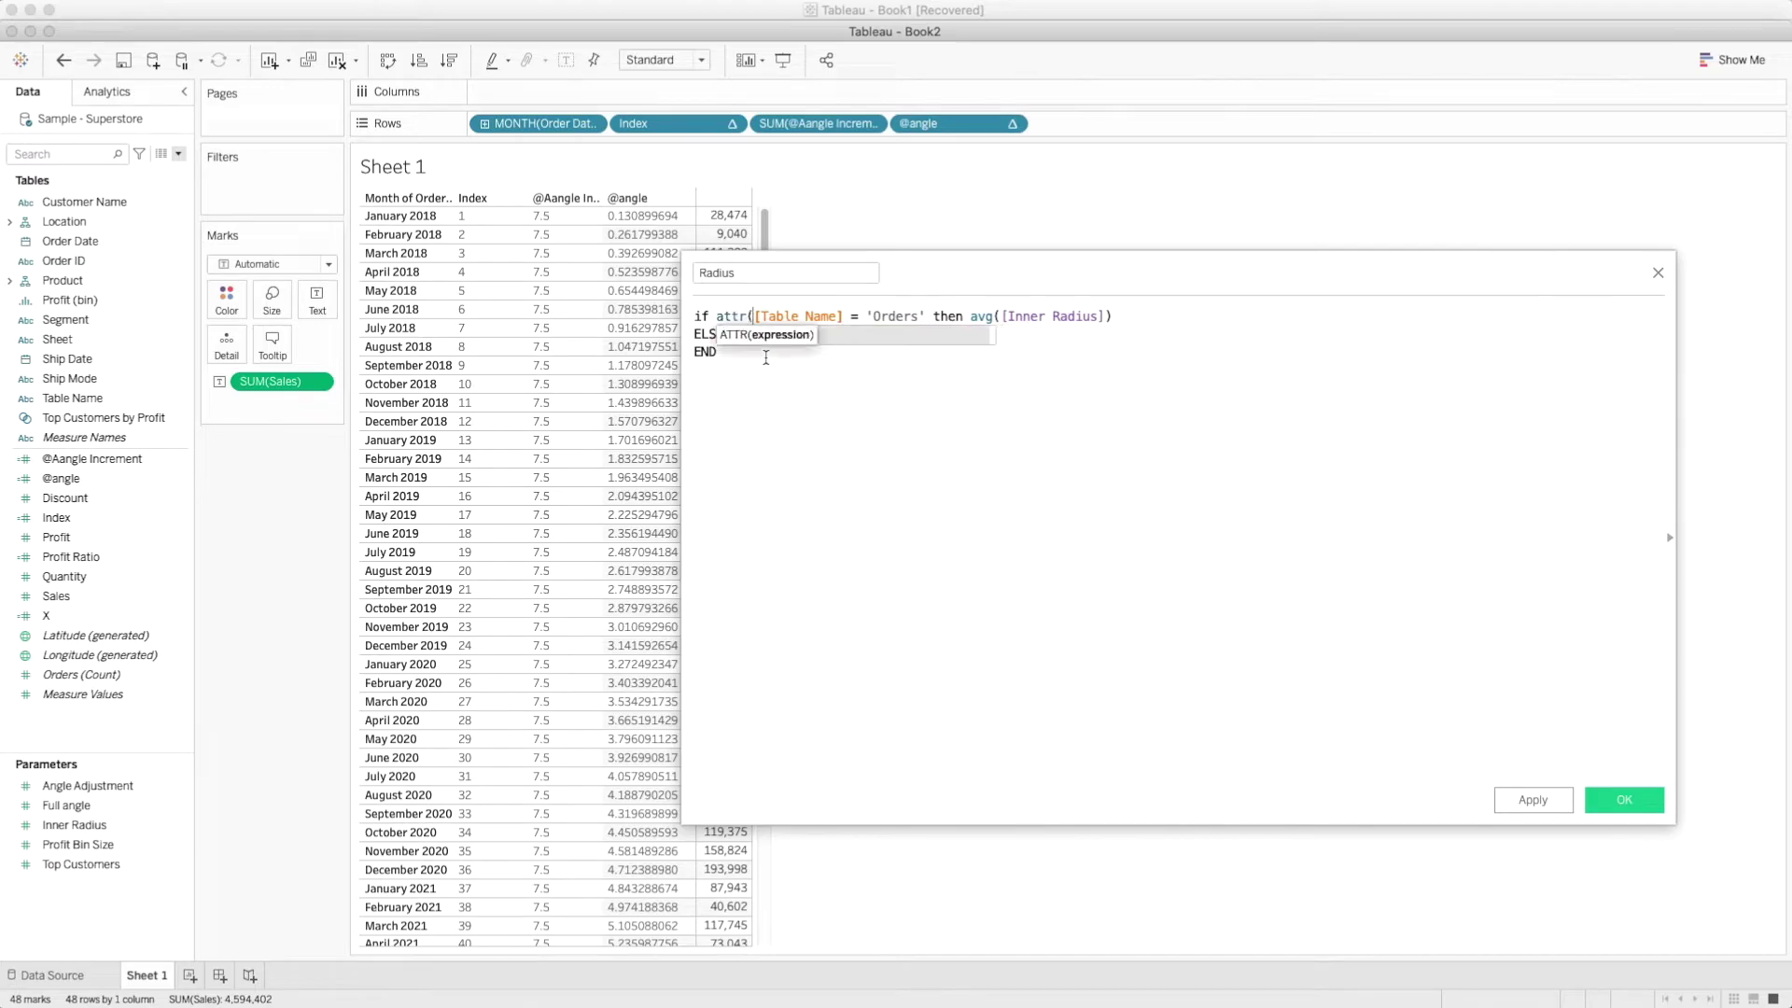
pyautogui.press('Right')
pyautogui.press('Right')
pyautogui.press('Right')
pyautogui.press('Right')
pyautogui.press('Right')
pyautogui.press('Right')
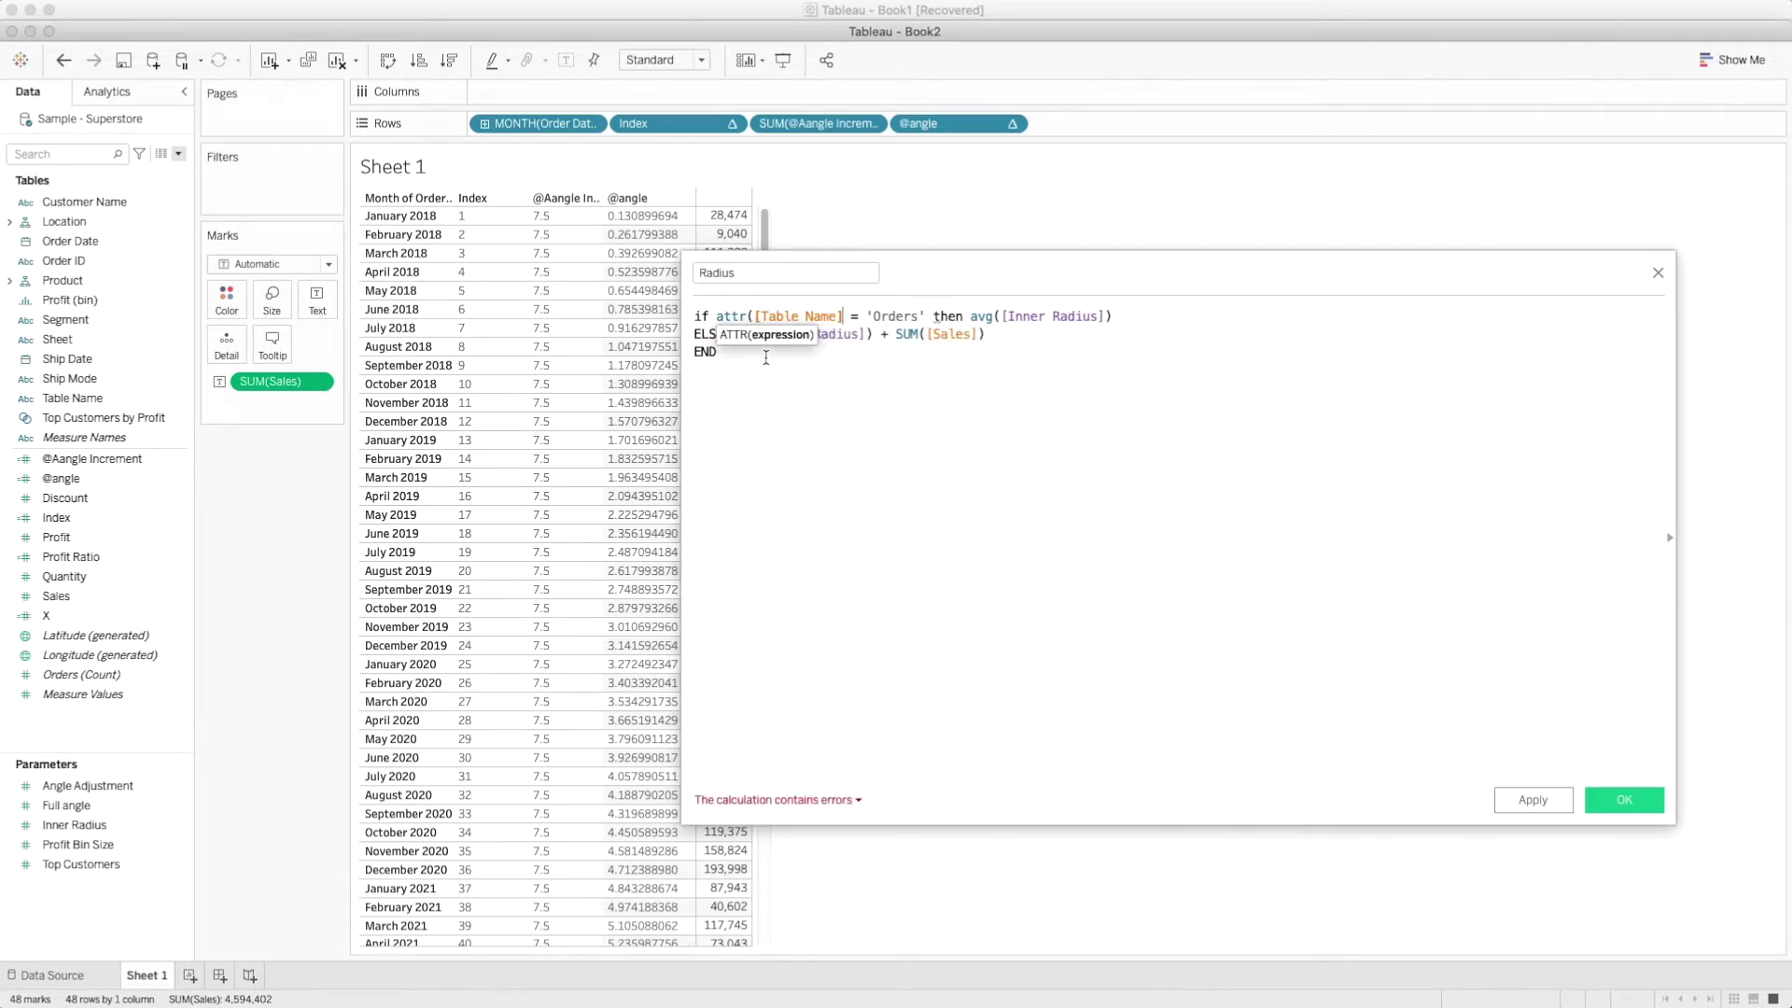
pyautogui.write(')')
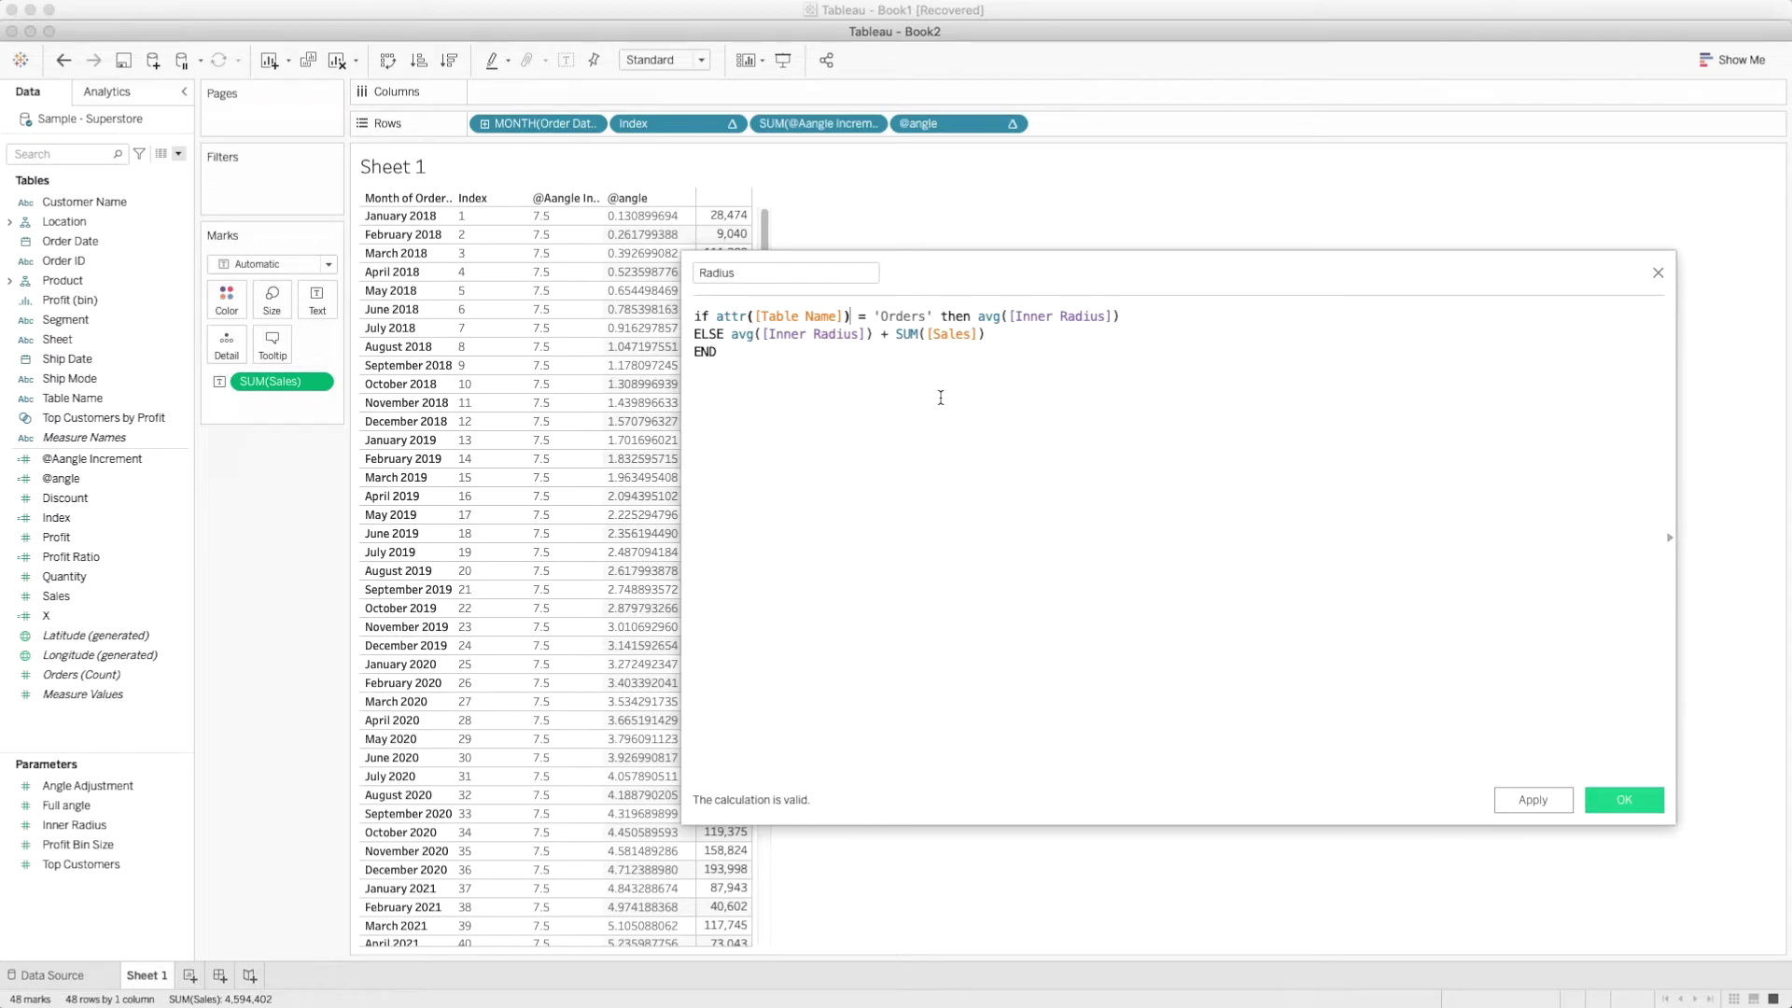
# Review the then and ELSE branches of the Radius formula and save the calculated field
pyautogui.moveTo(934, 311); pyautogui.dragTo(875, 313)
pyautogui.moveTo(1133, 316); pyautogui.dragTo(839, 316)
pyautogui.click(835, 353)
pyautogui.moveTo(876, 334); pyautogui.dragTo(811, 337)
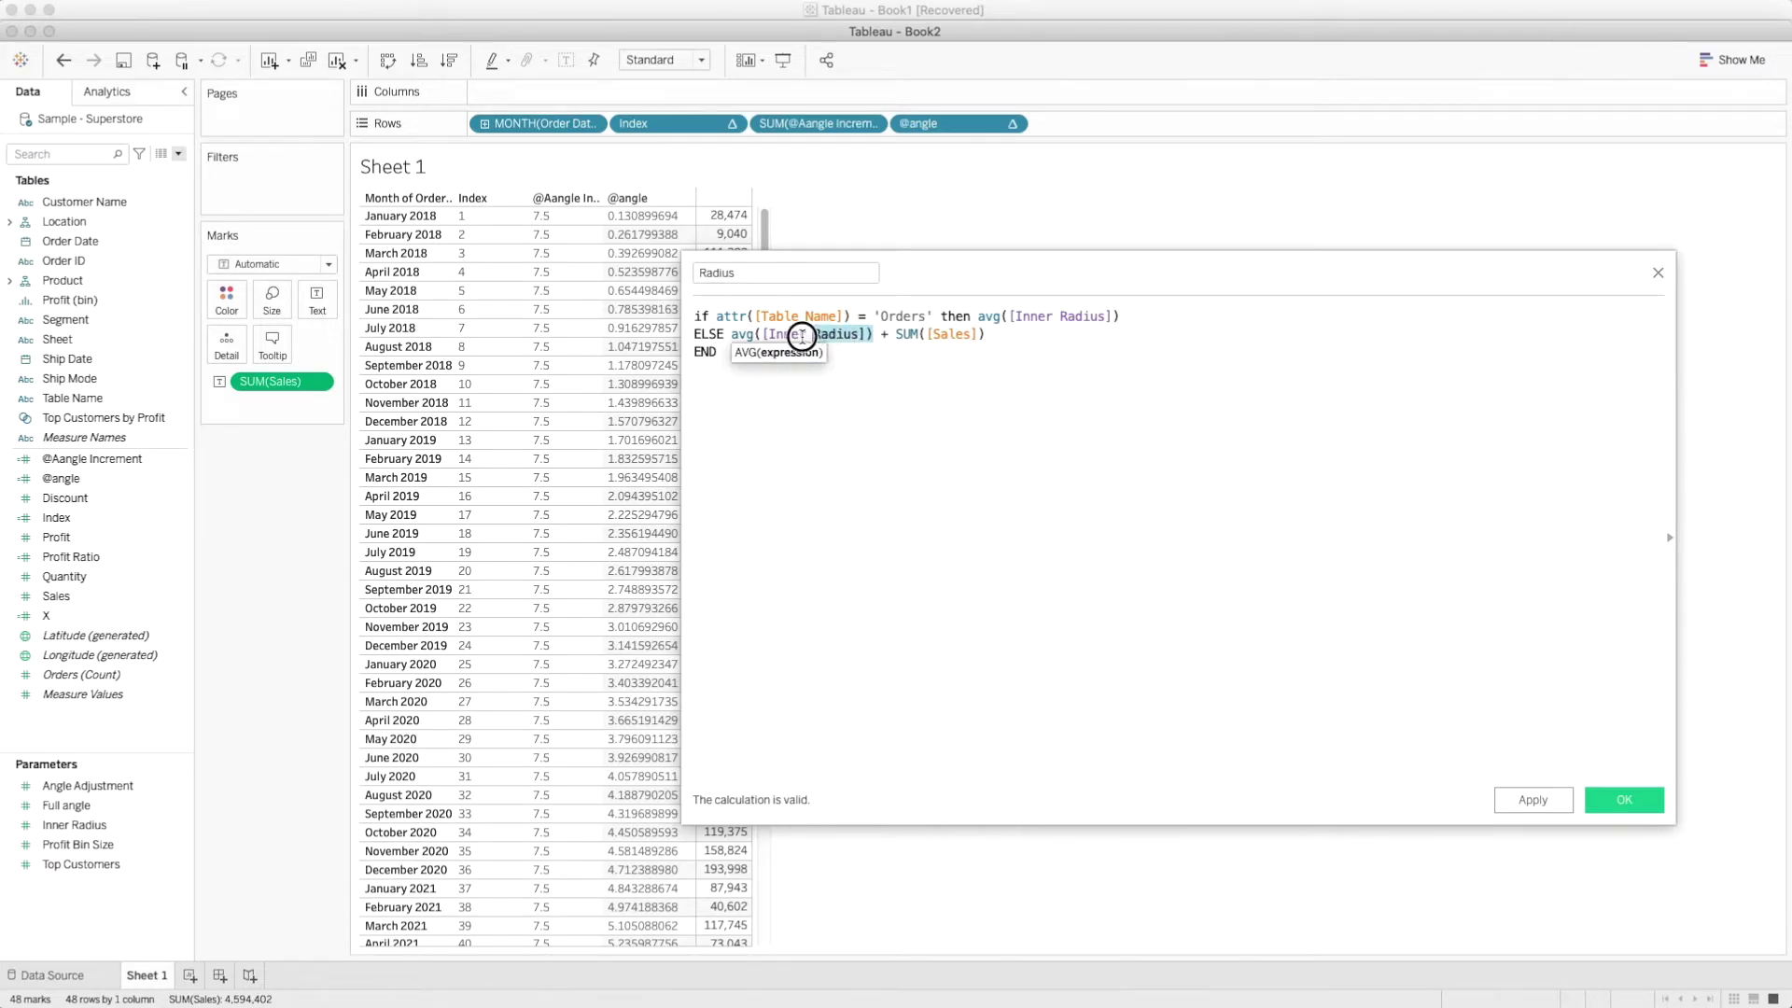
pyautogui.moveTo(985, 336); pyautogui.dragTo(896, 339)
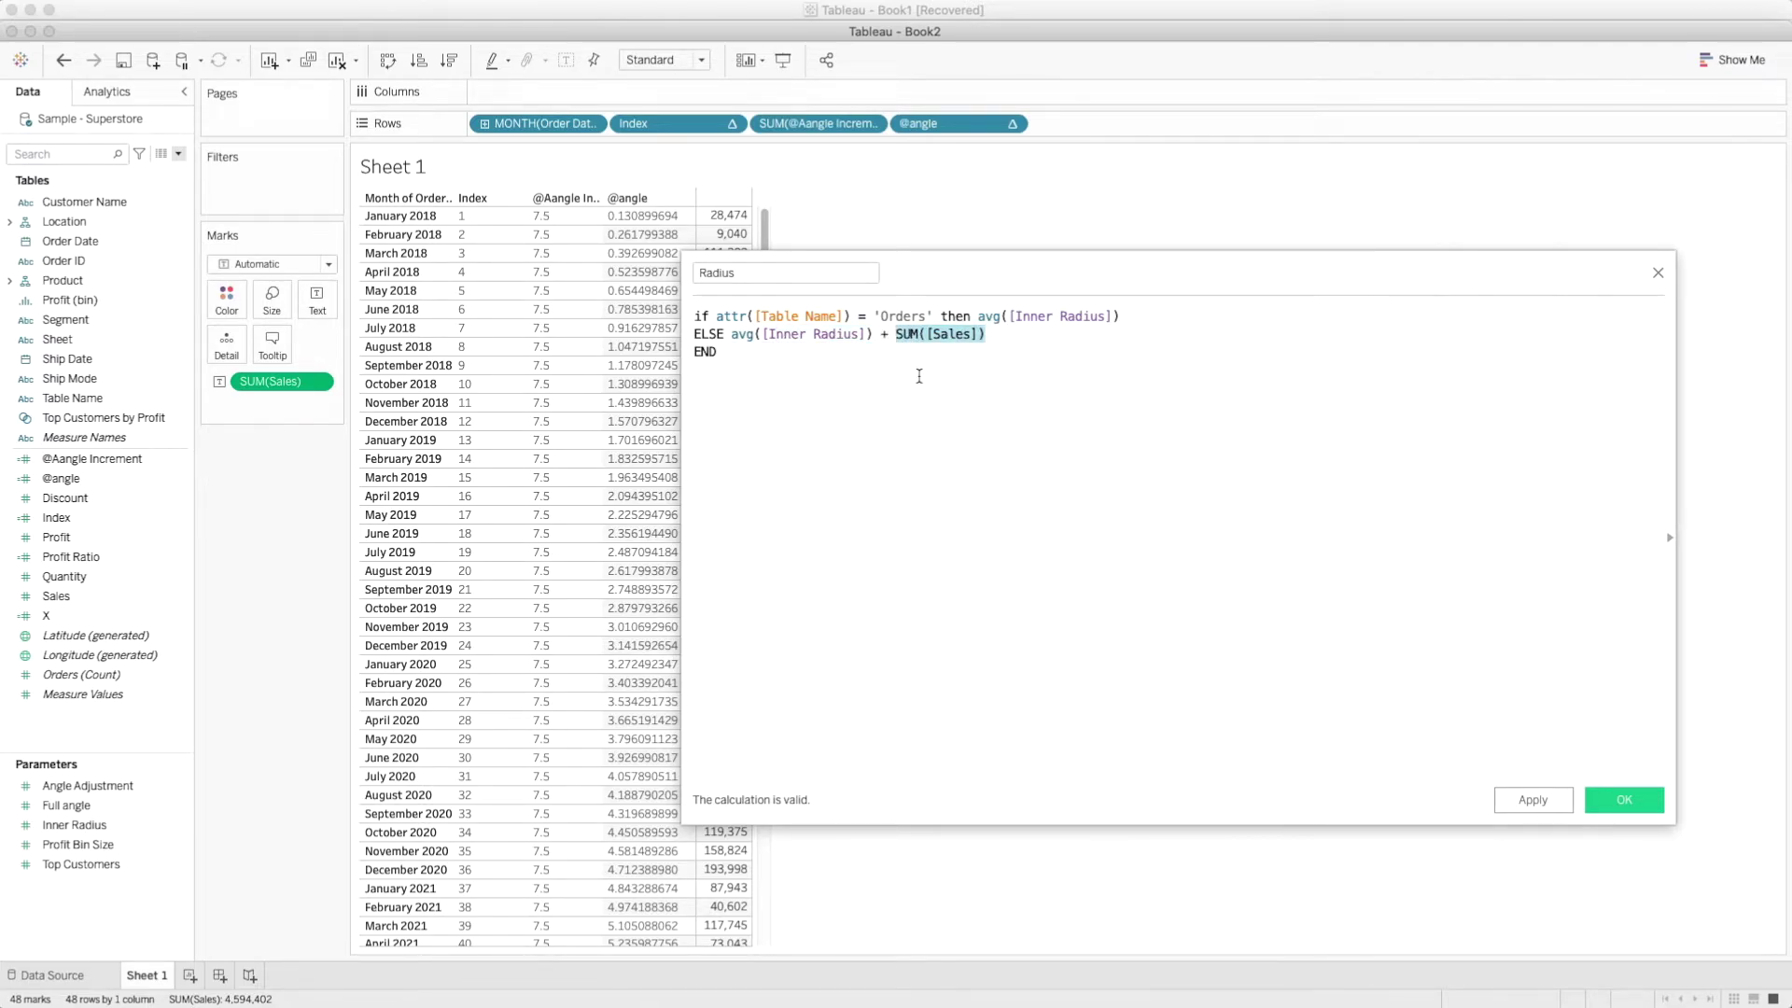
pyautogui.click(1625, 801)
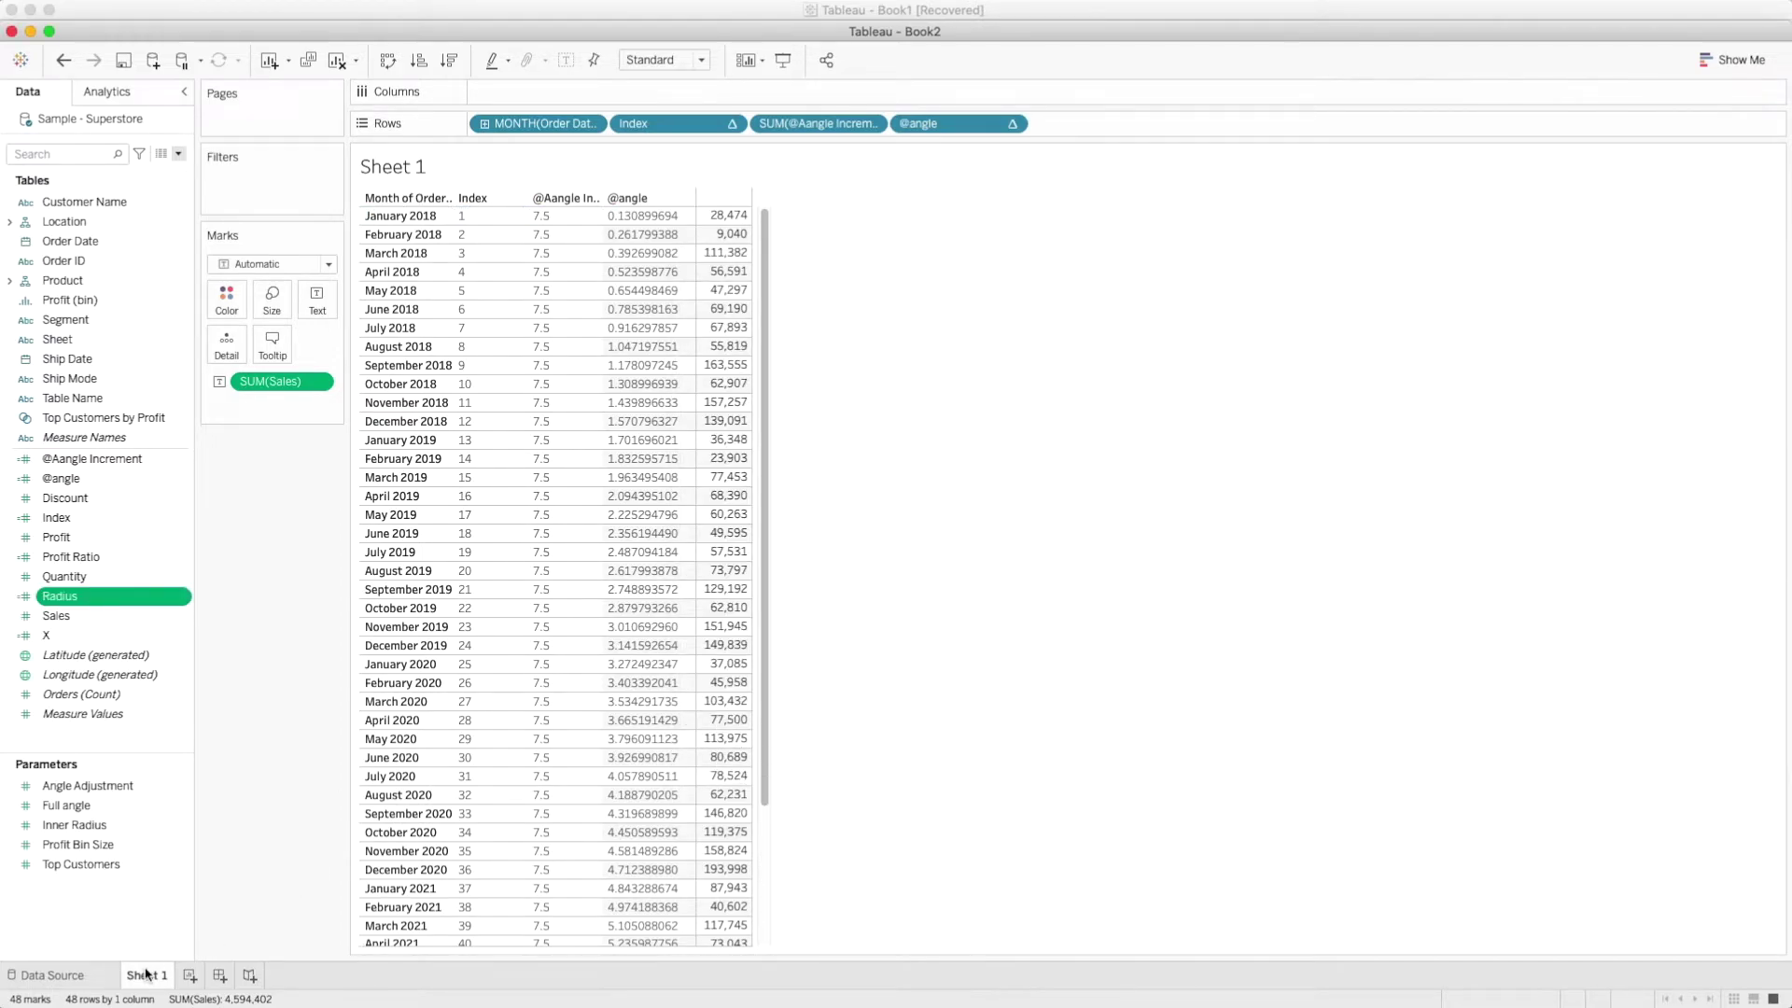
# Check which tables make up the Orders union in the data source, then return to Sheet 1
pyautogui.click(89, 980)
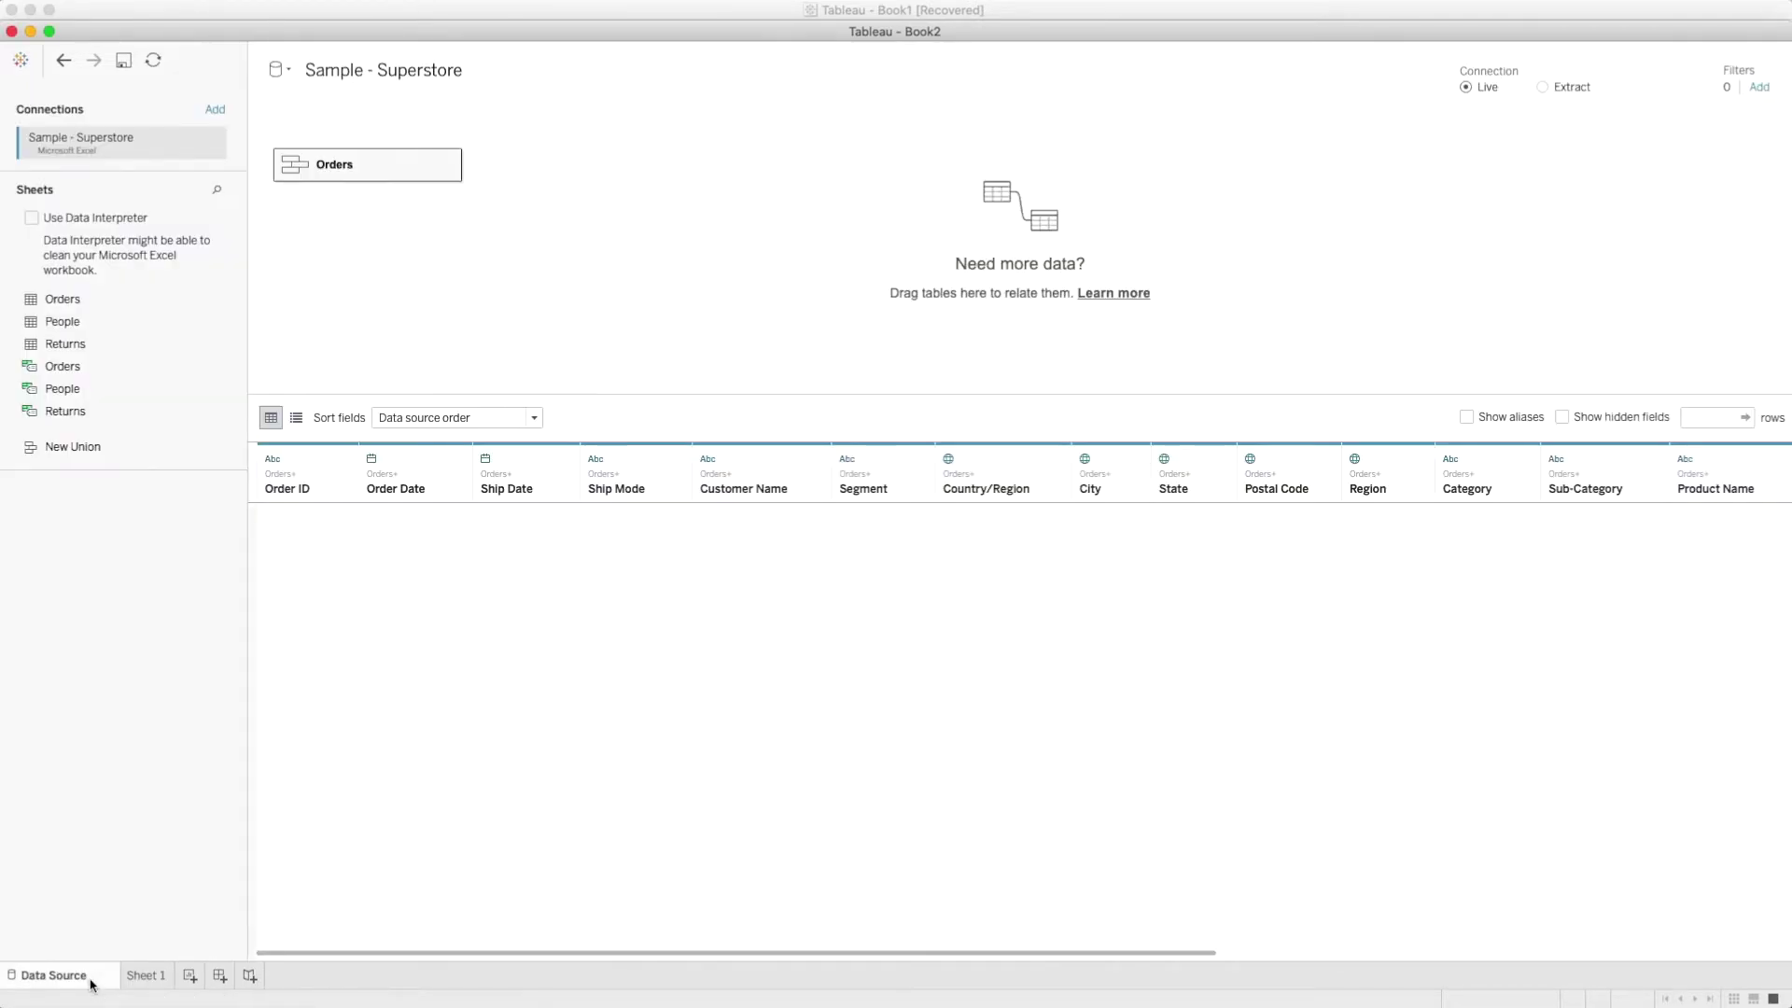
pyautogui.click(449, 162)
pyautogui.click(501, 288)
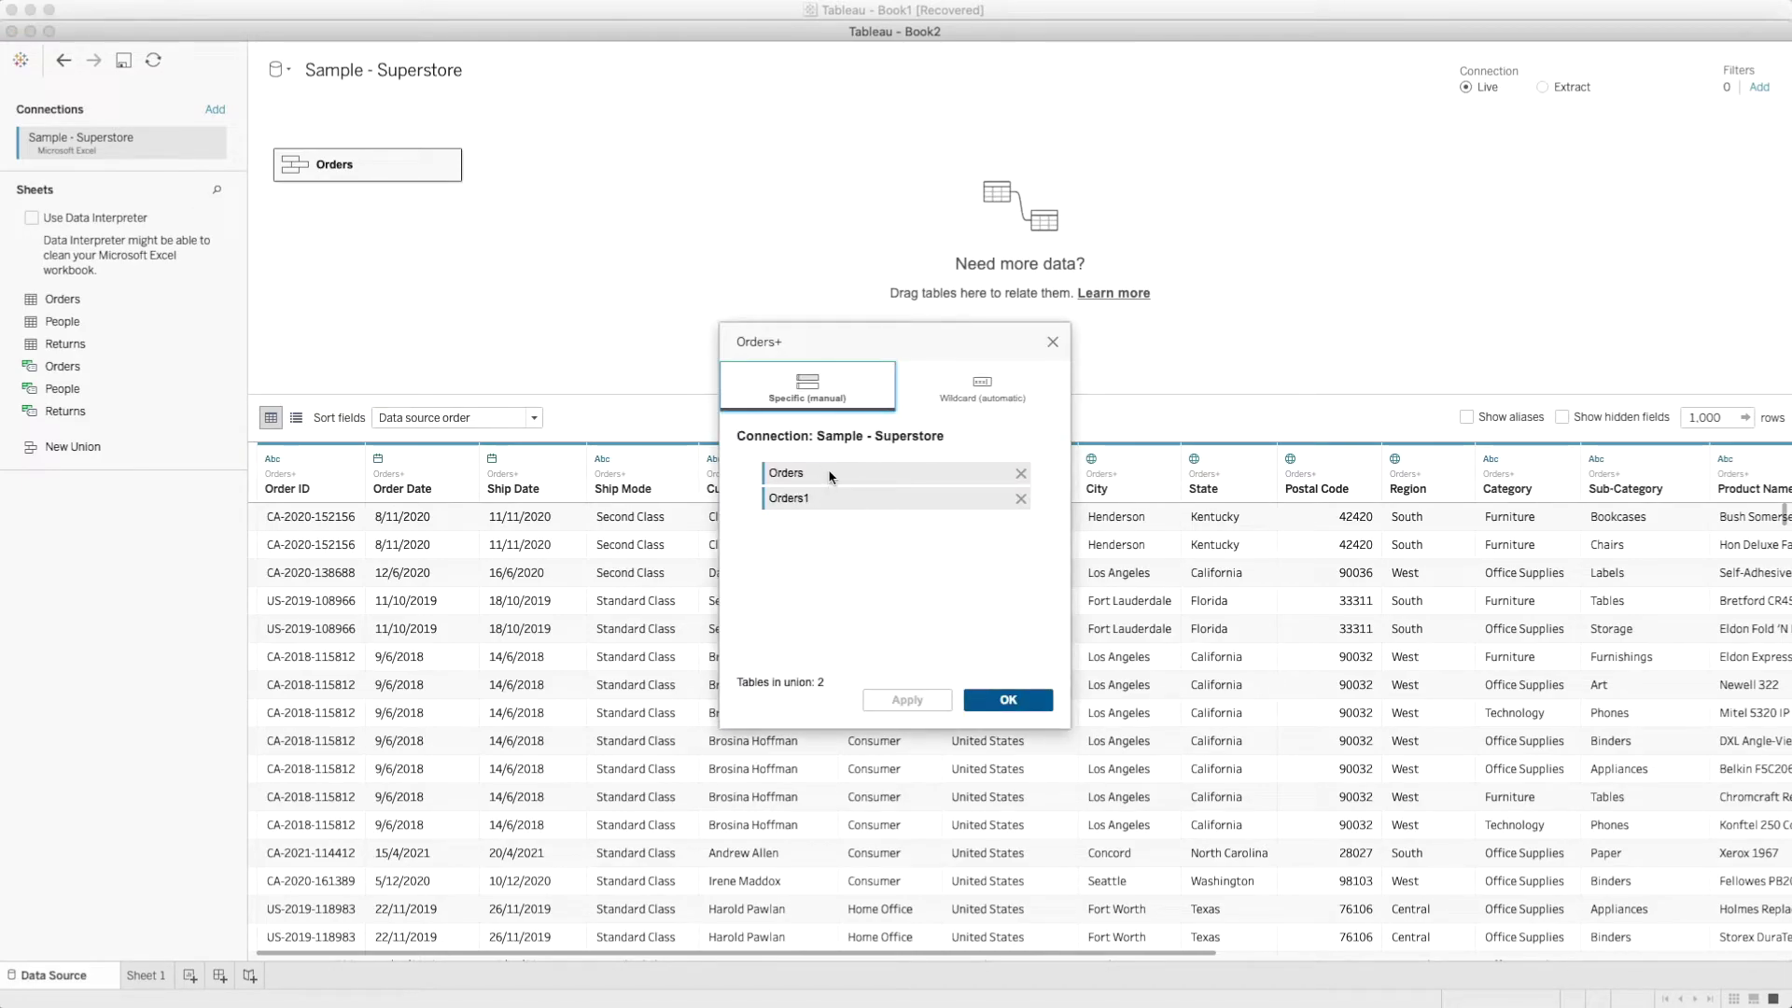
pyautogui.click(1012, 707)
pyautogui.click(167, 976)
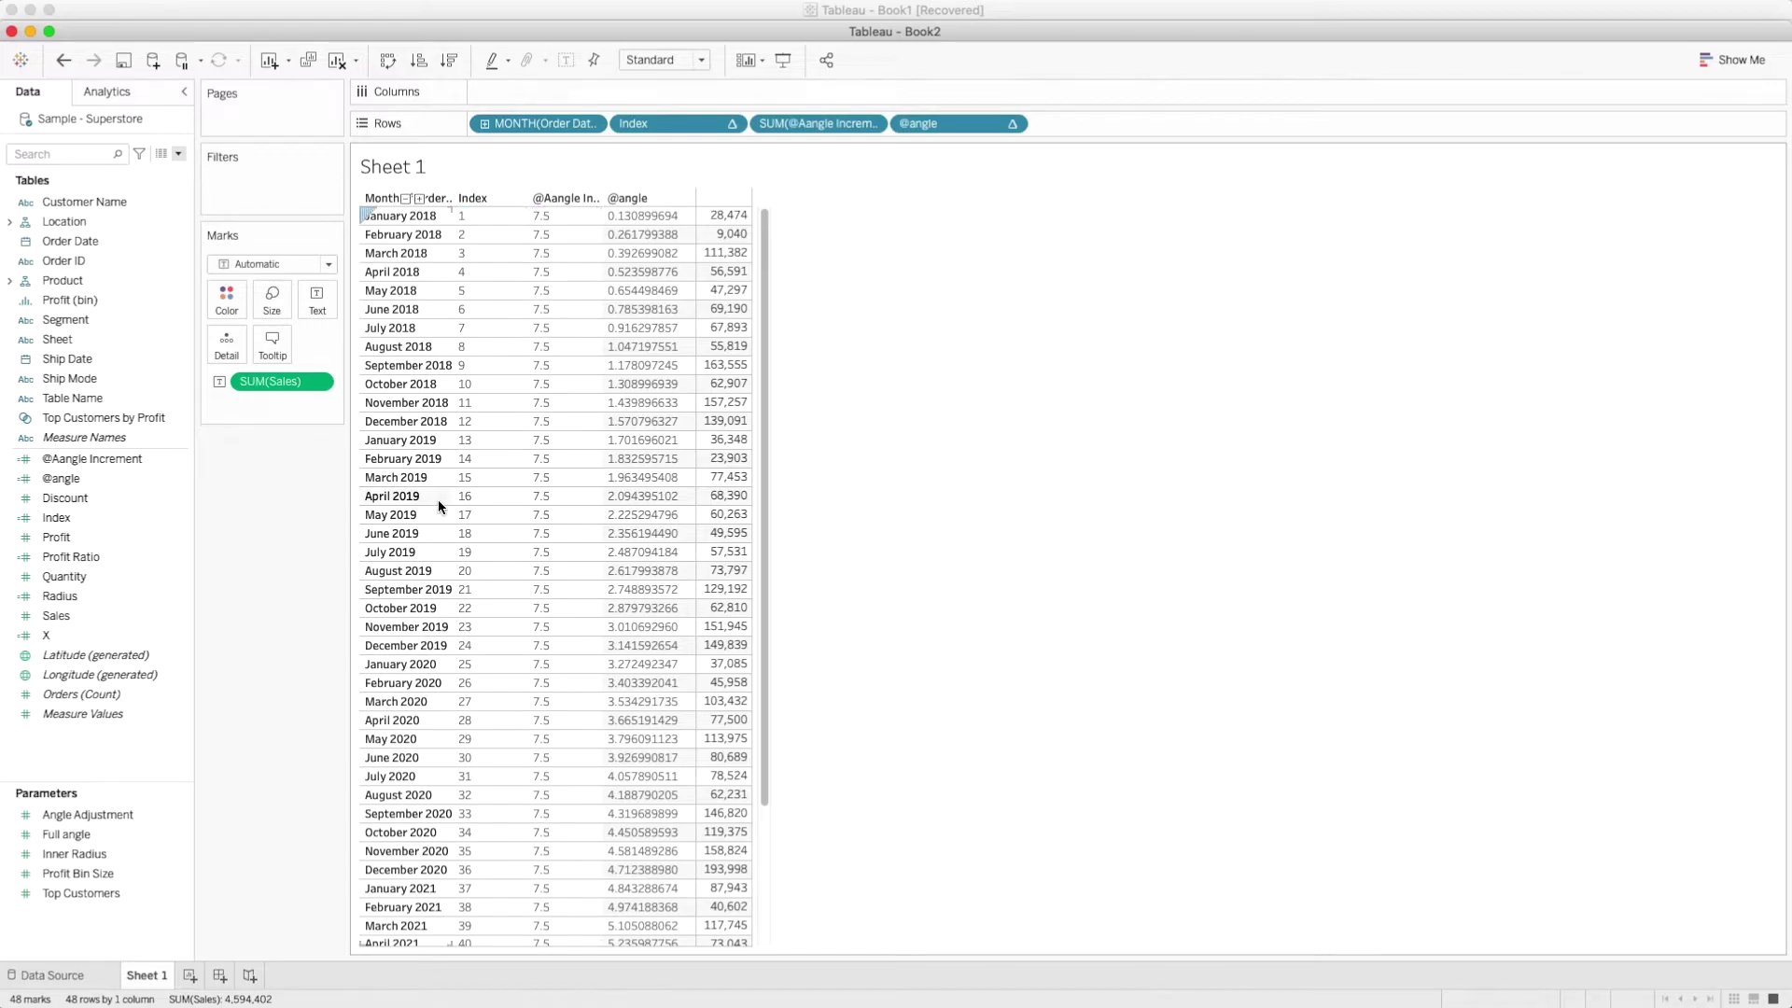
pyautogui.click(93, 639)
pyautogui.rightClick(92, 640)
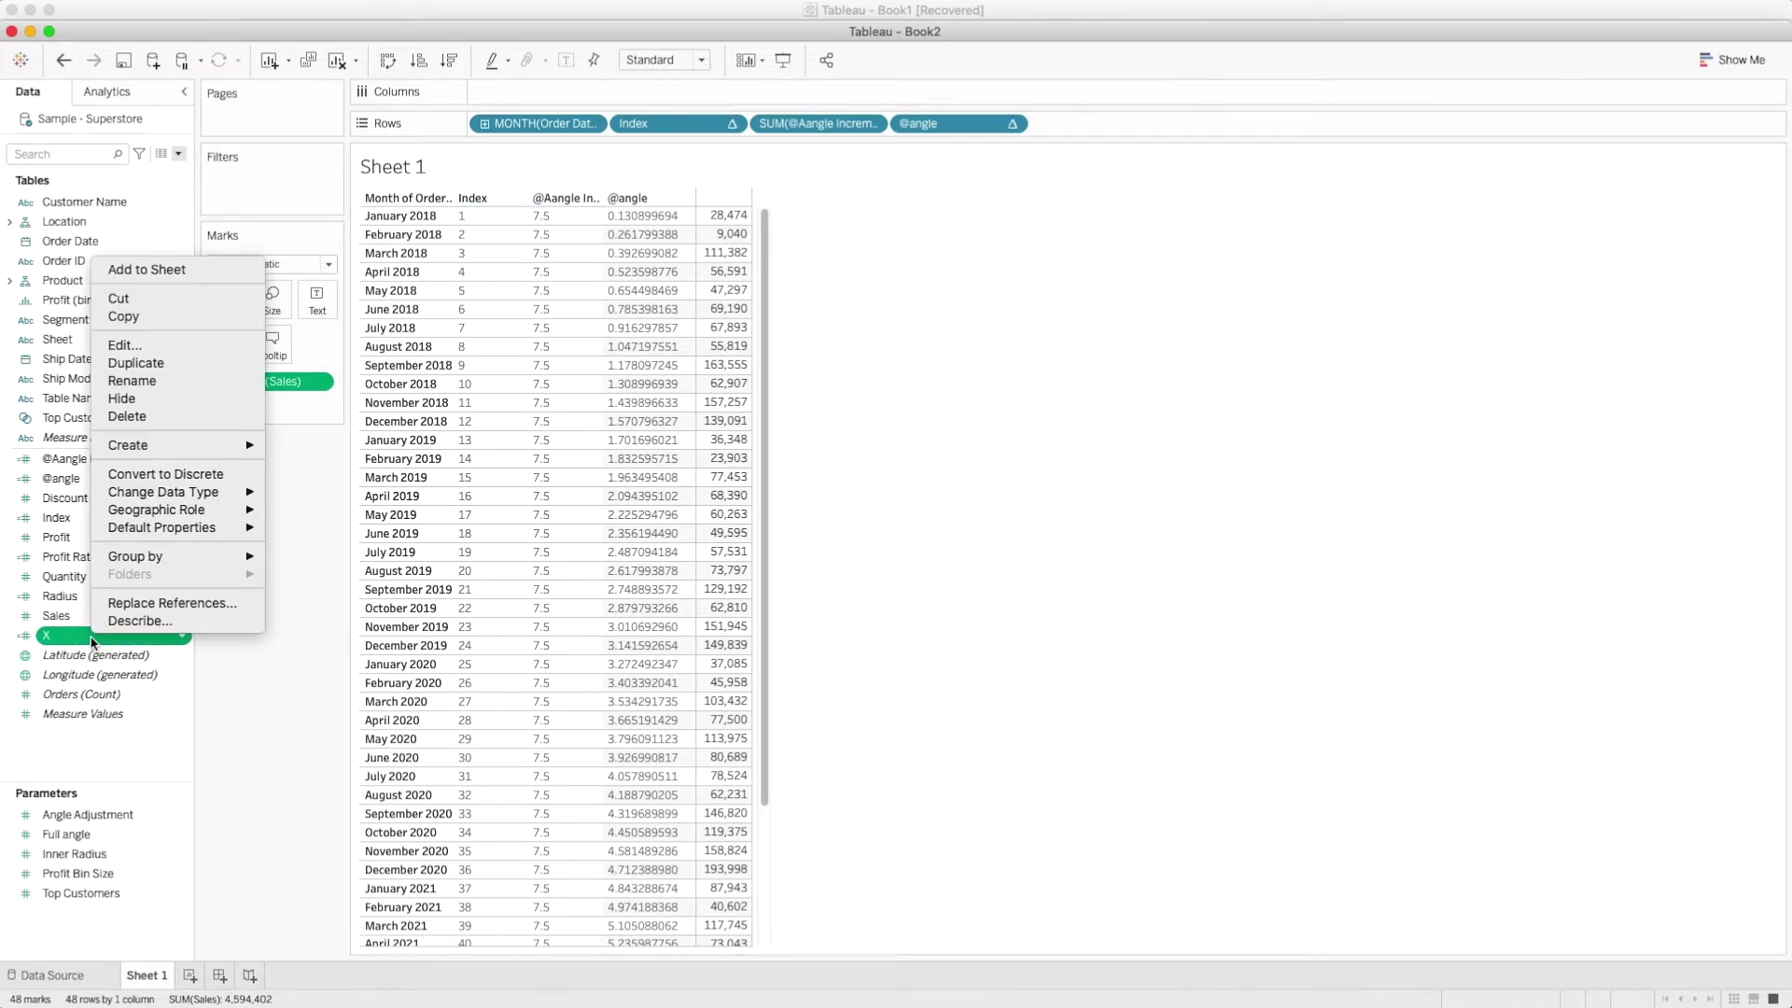
pyautogui.click(132, 346)
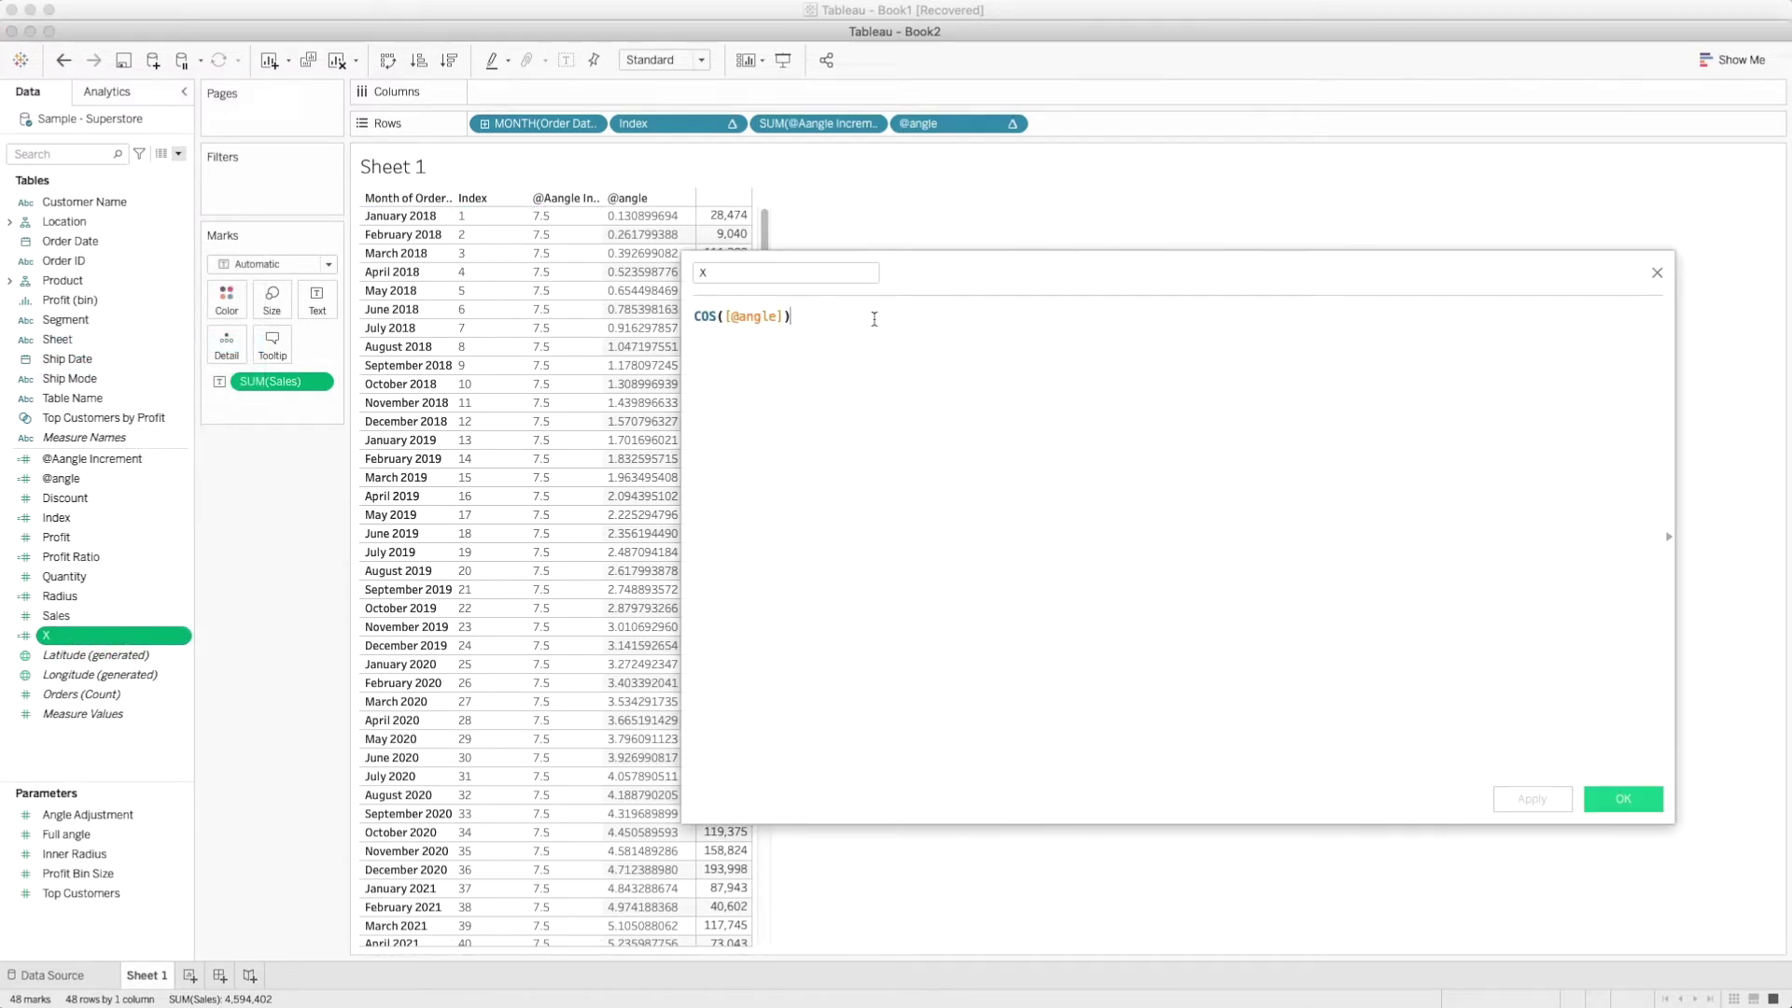
pyautogui.write('*ra')
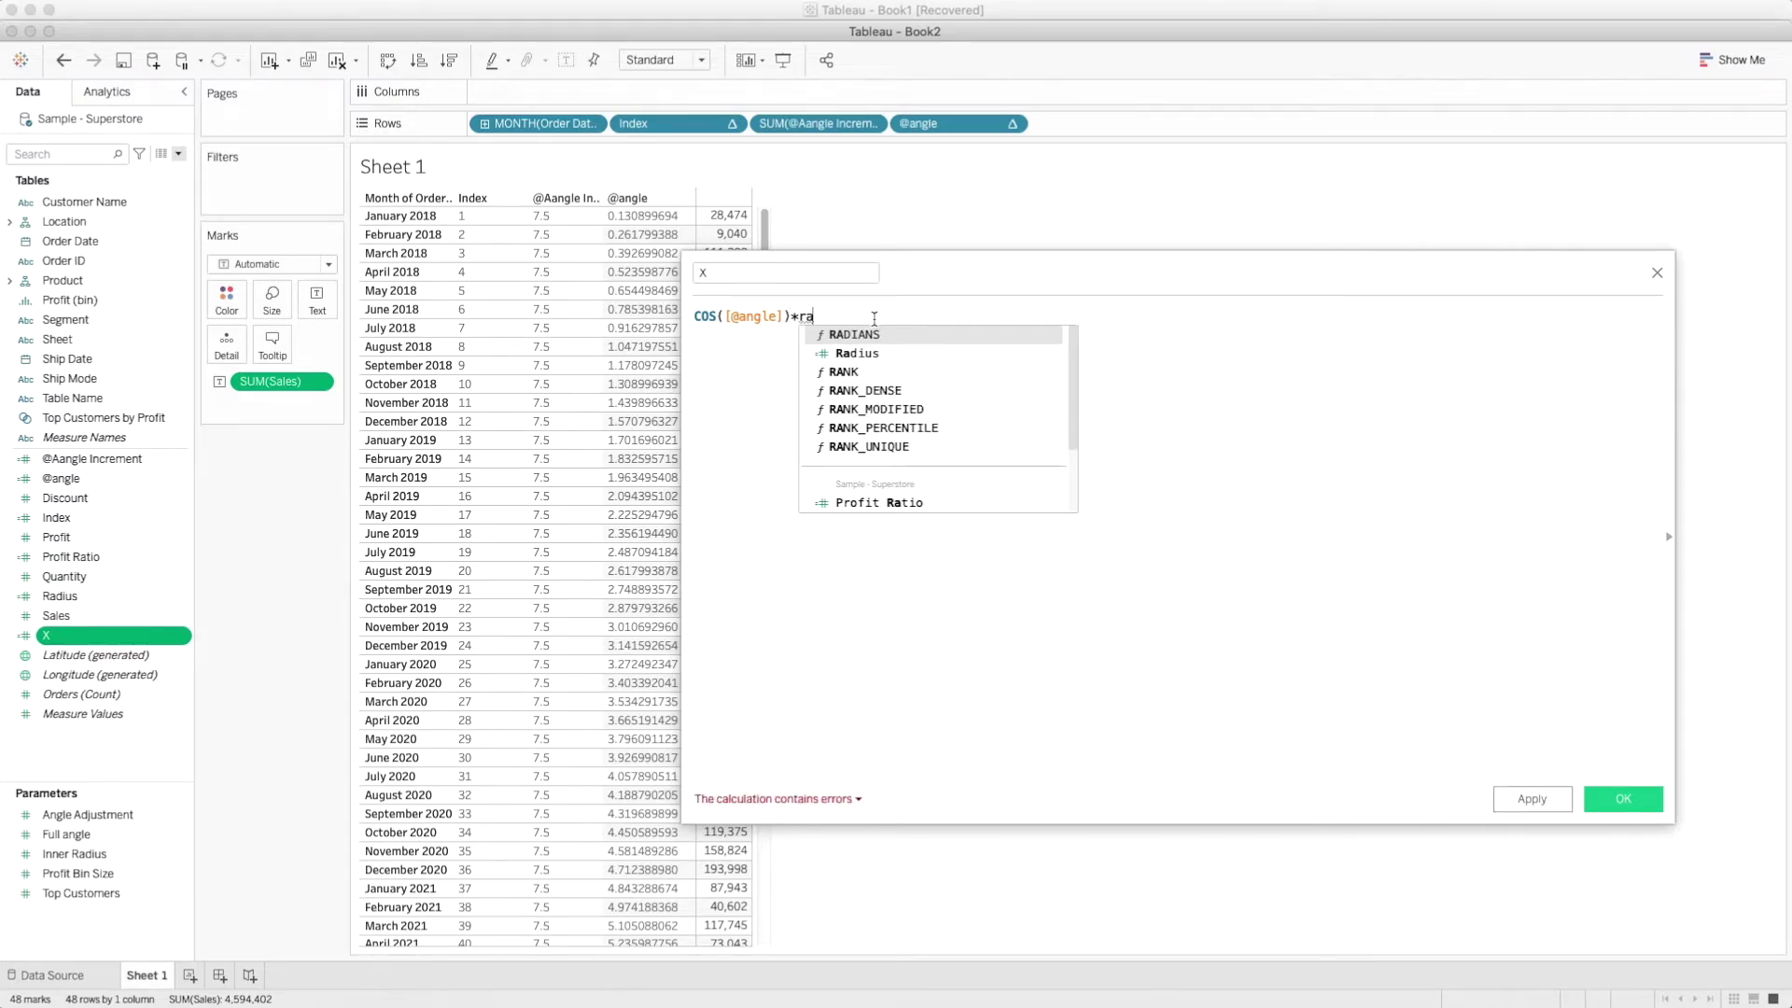
pyautogui.press('Down')
pyautogui.press('Return')
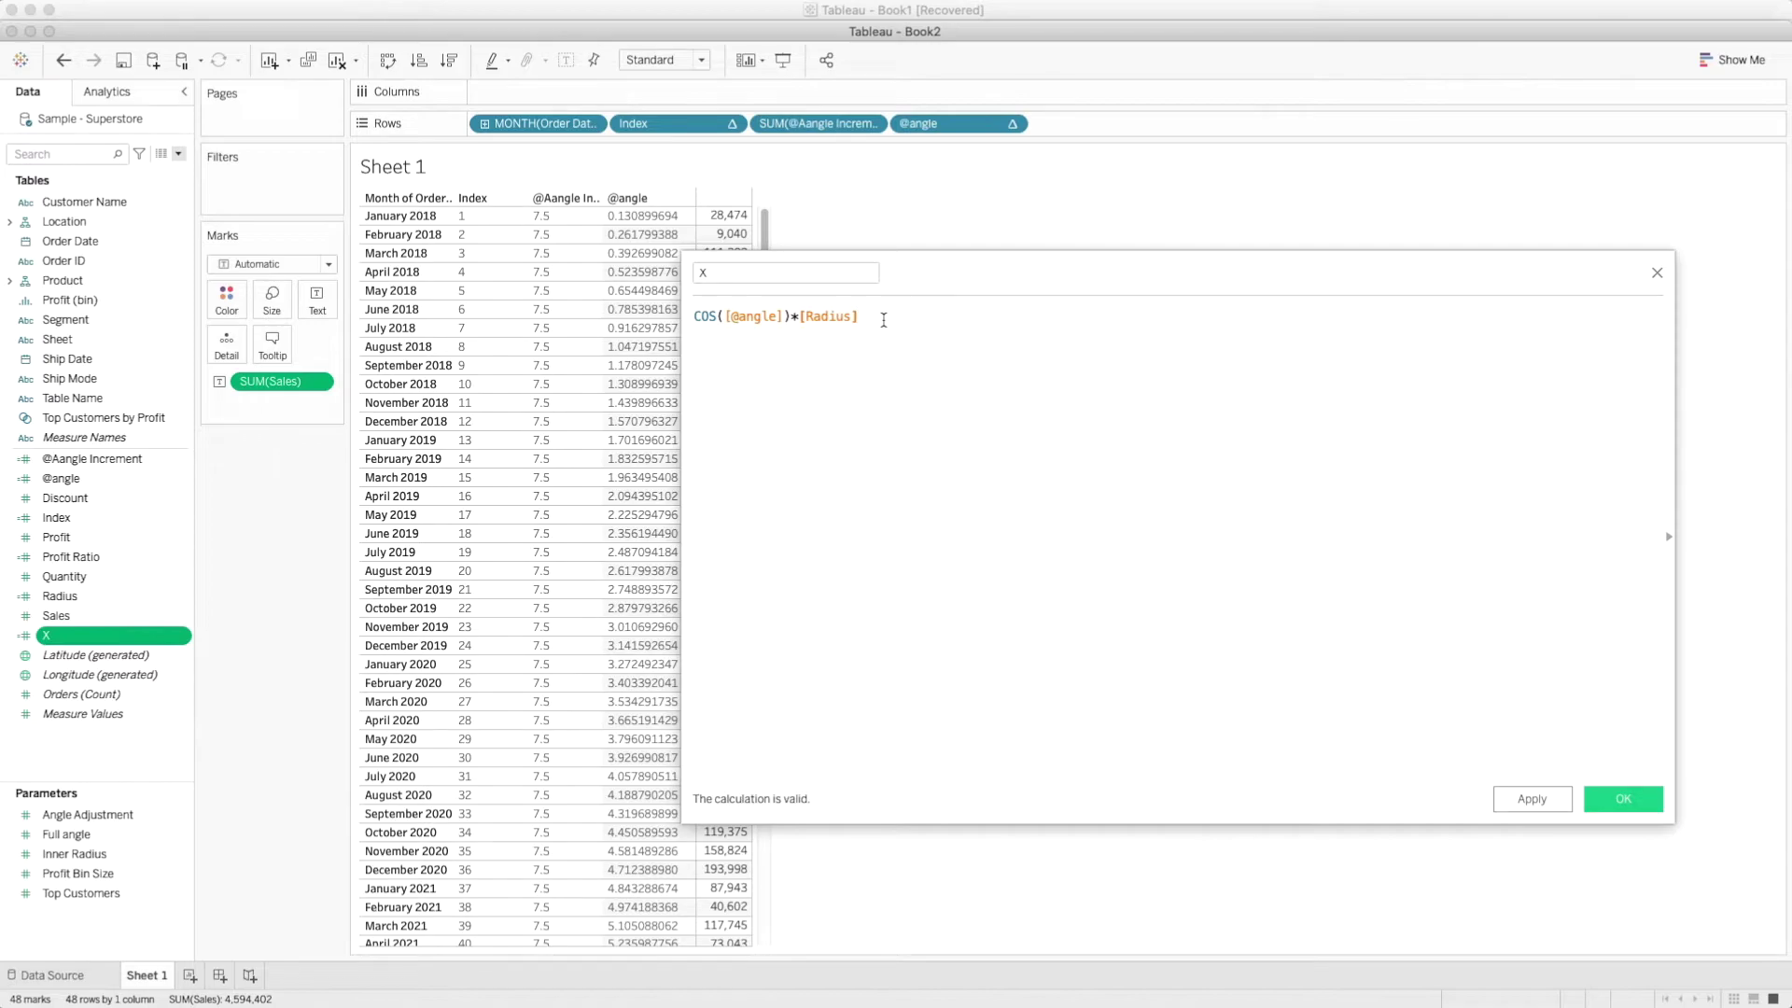
pyautogui.click(1625, 800)
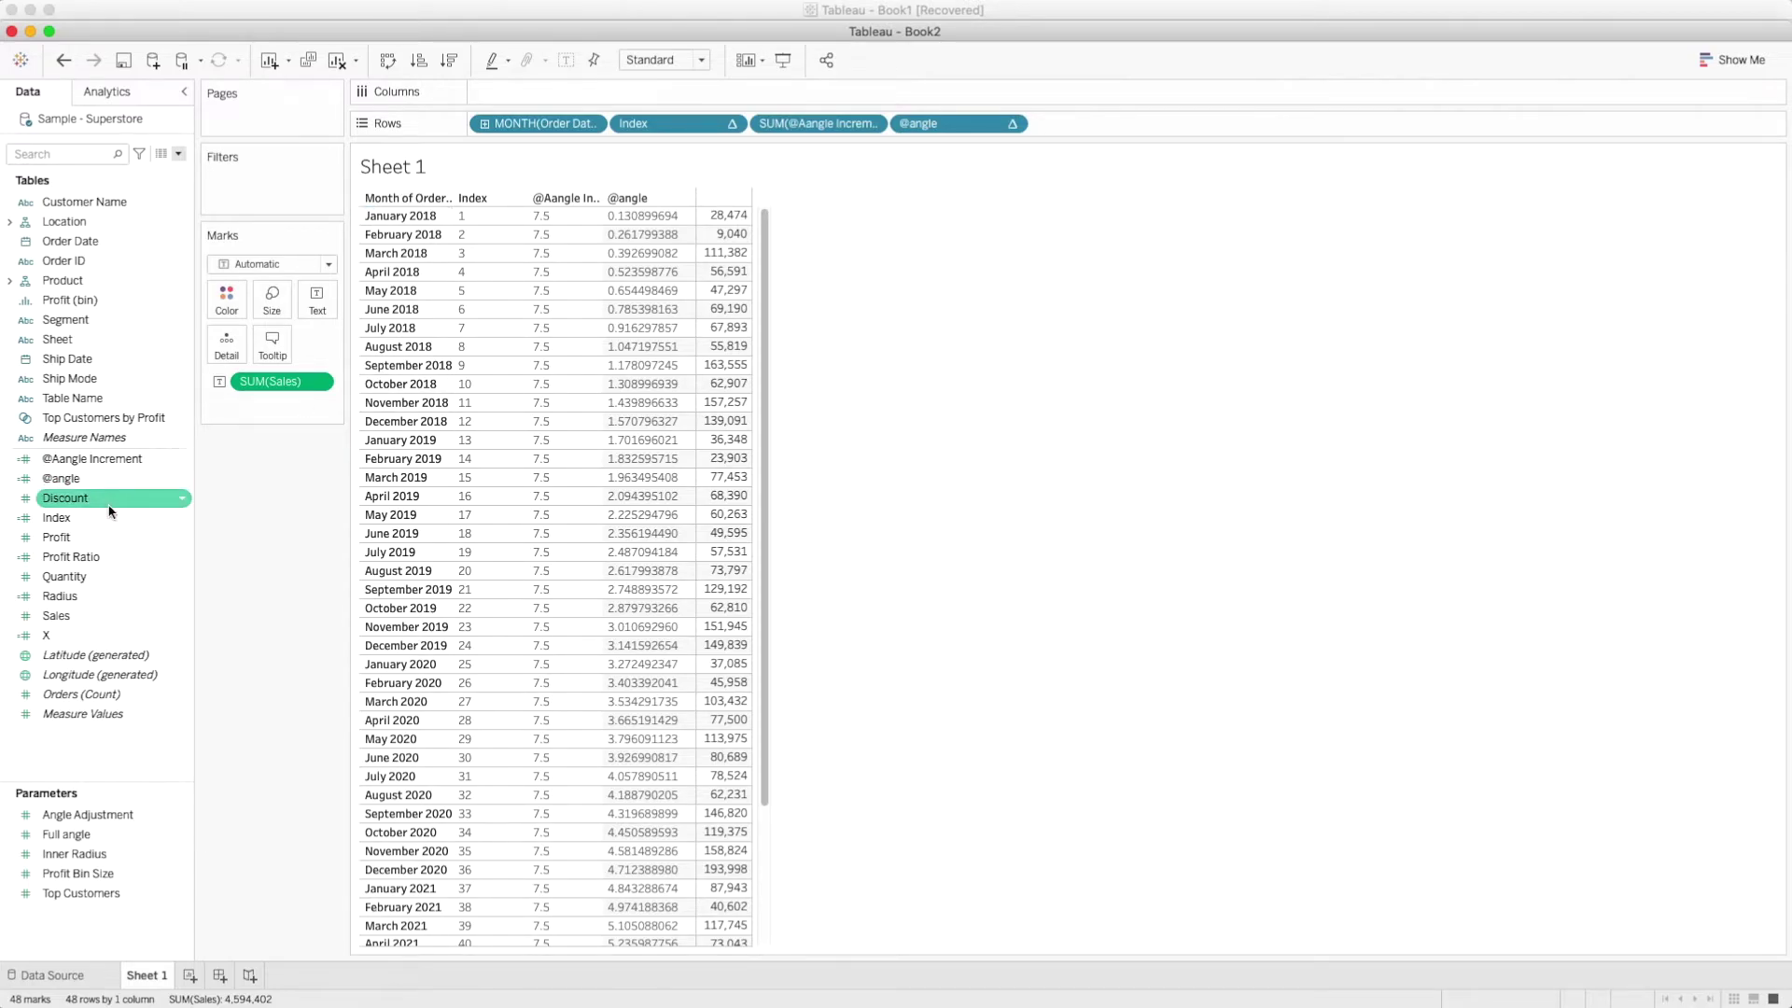
# Review the formula of the saved Radius field and close it unchanged
pyautogui.rightClick(96, 596)
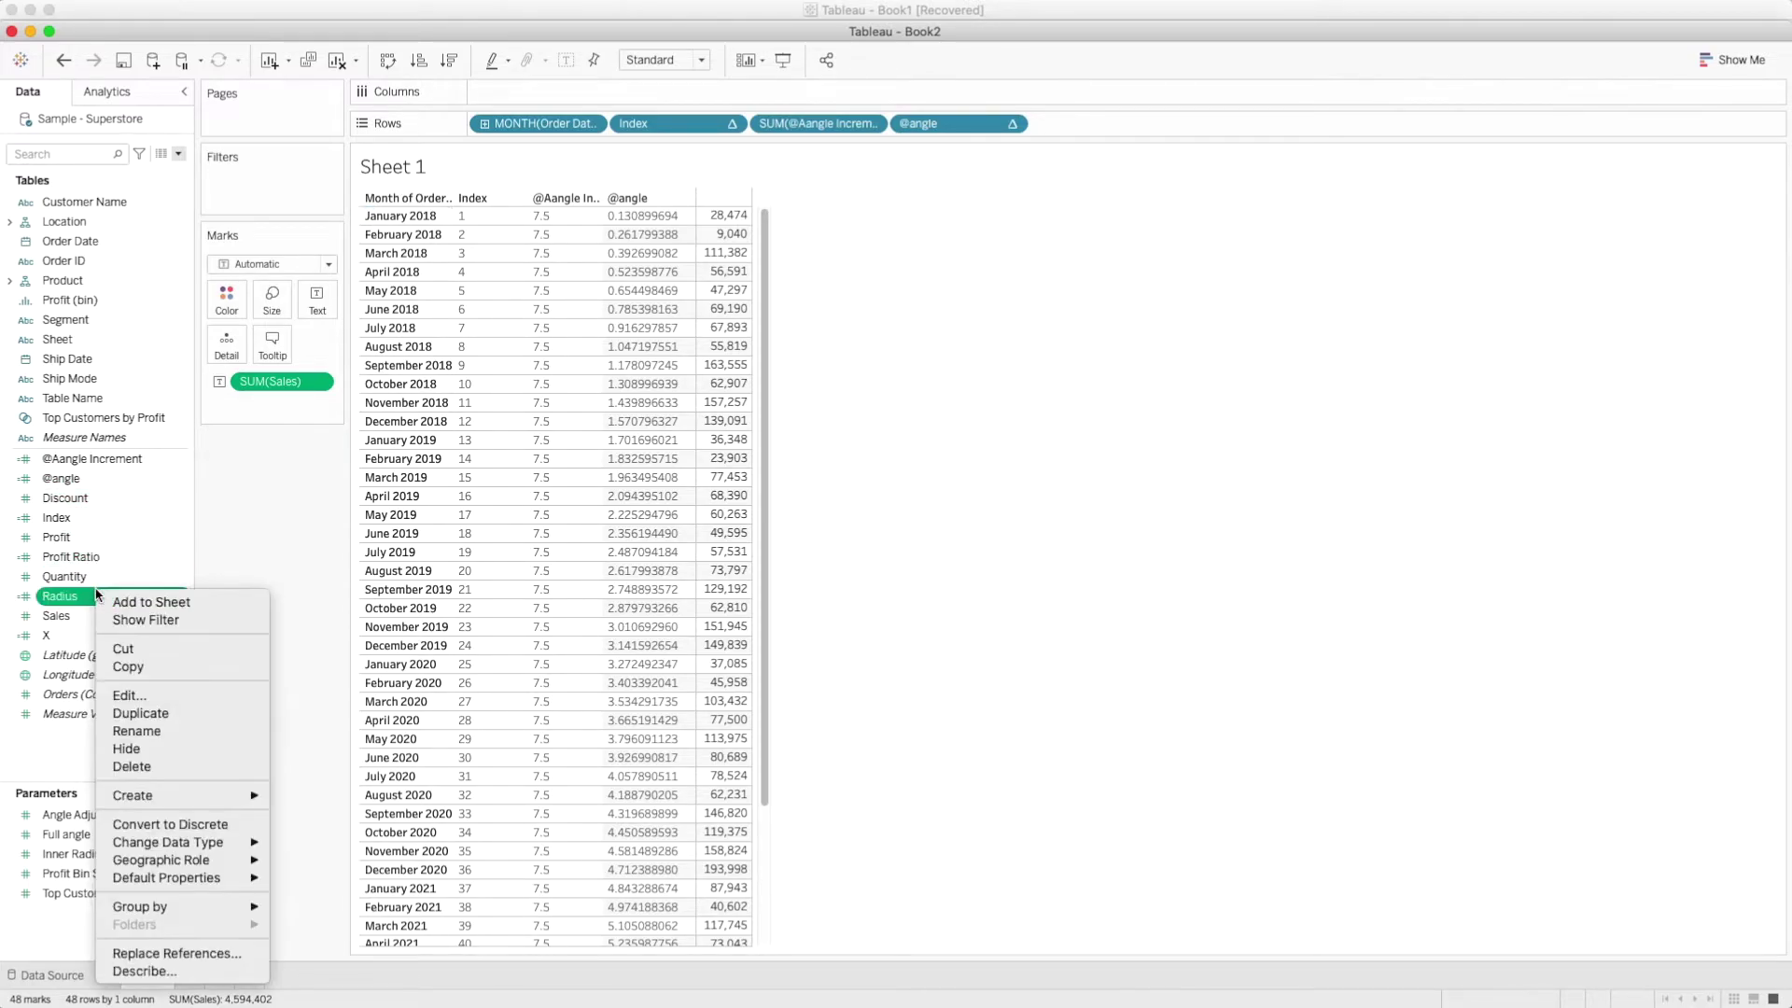
pyautogui.click(146, 699)
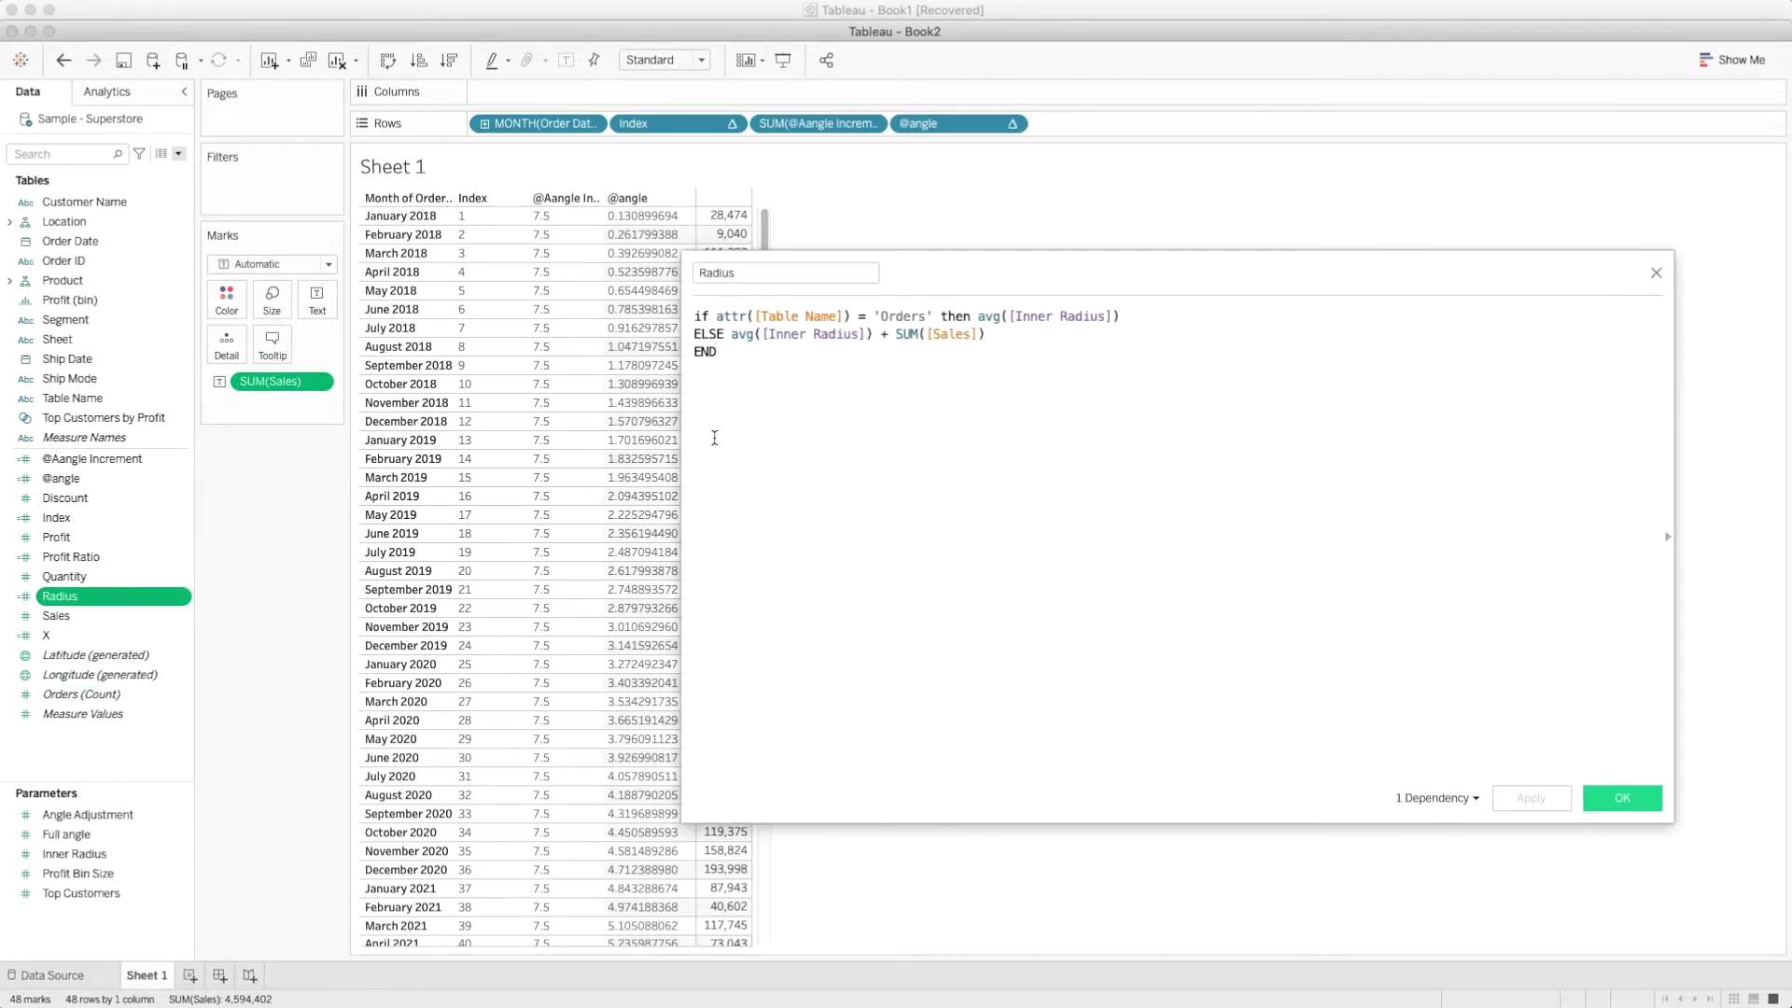
pyautogui.click(1622, 798)
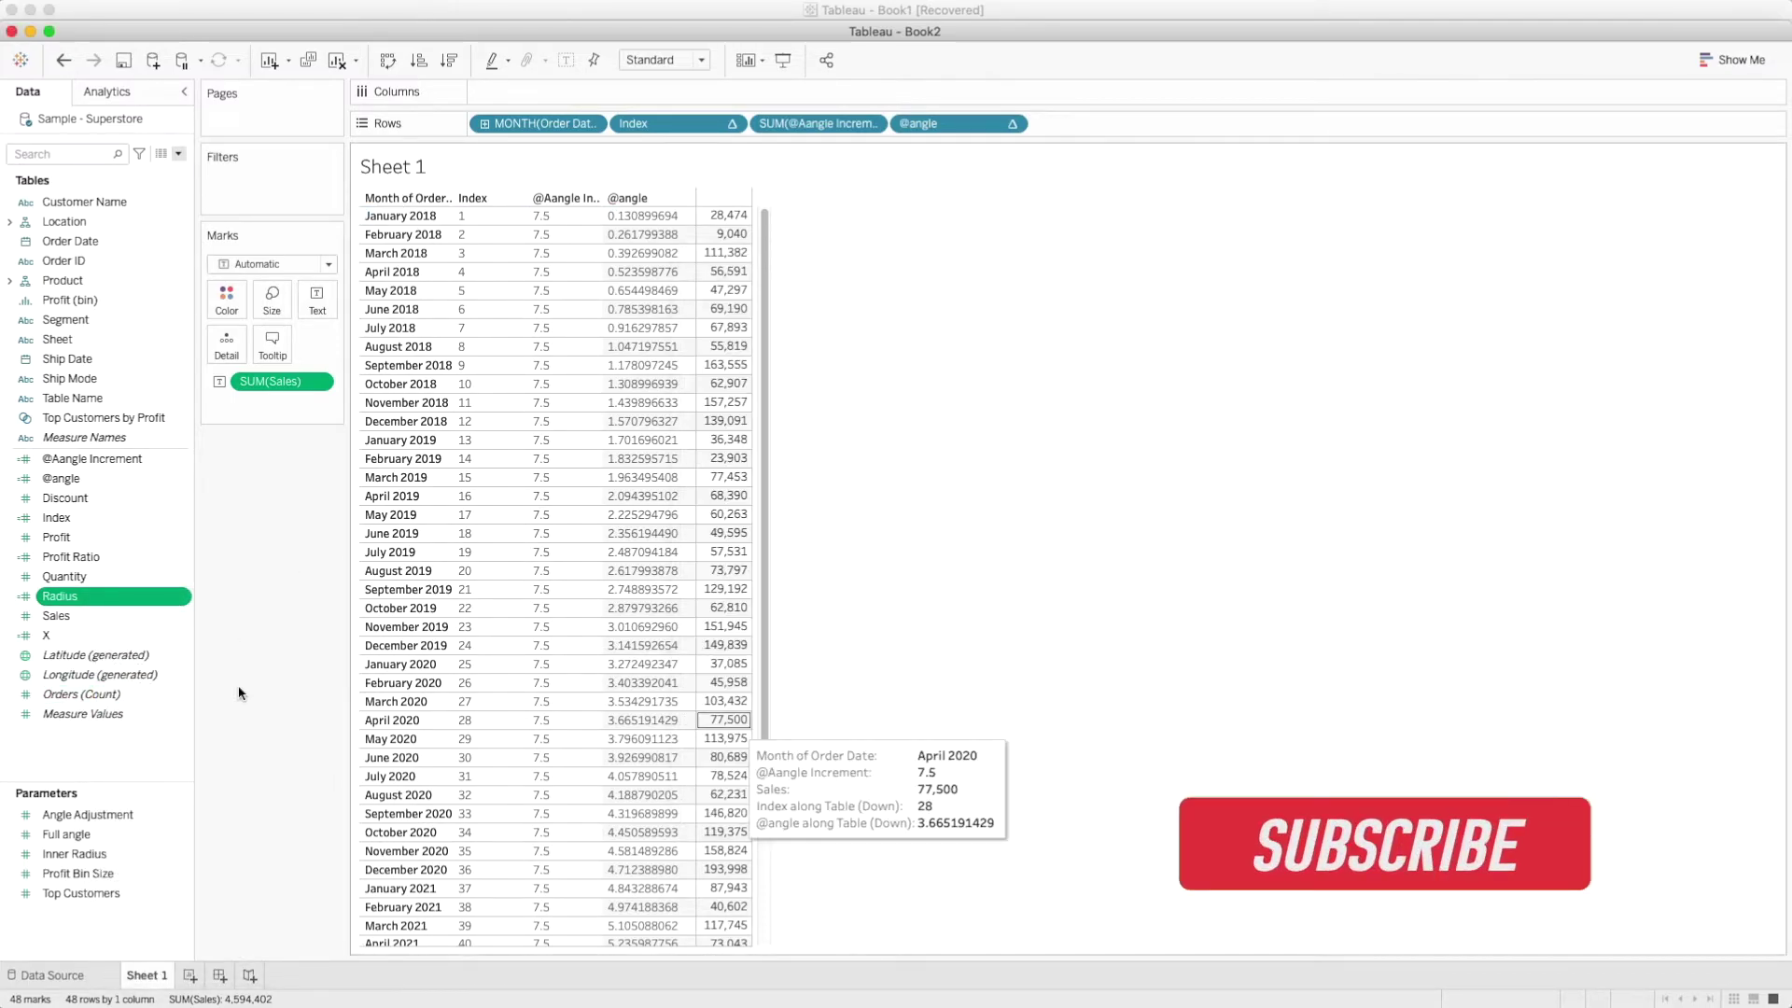
pyautogui.click(179, 153)
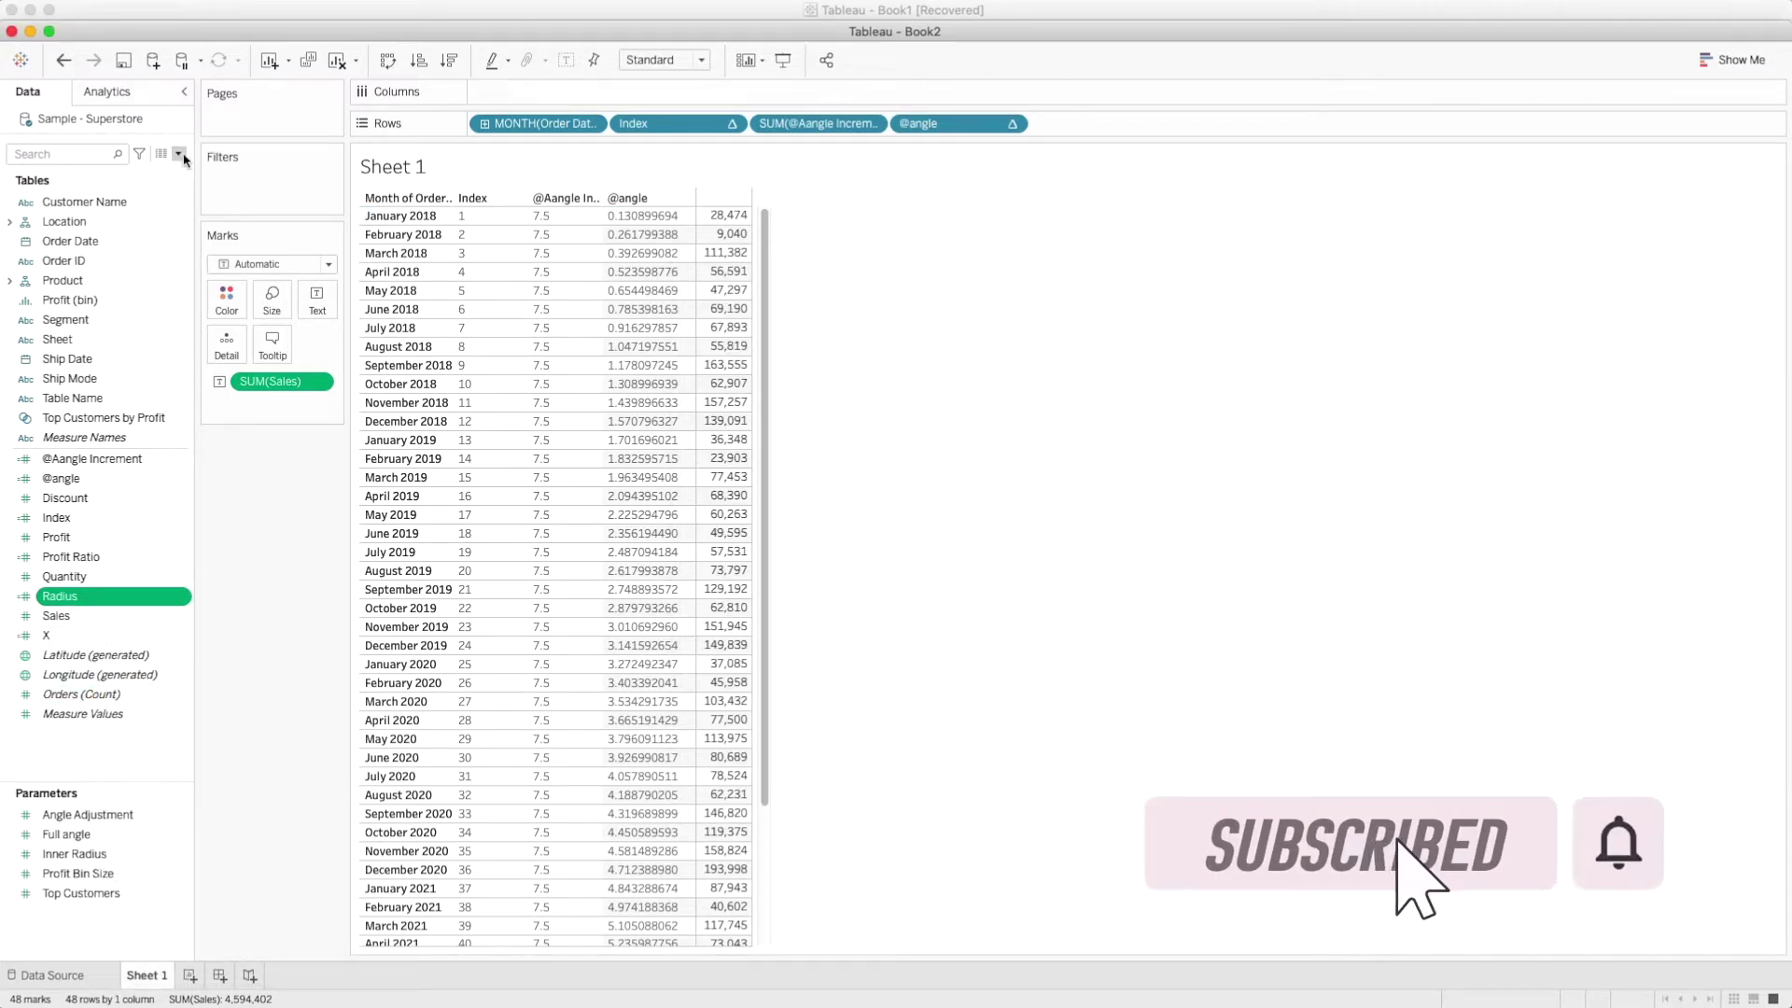
pyautogui.click(172, 170)
pyautogui.write('Y')
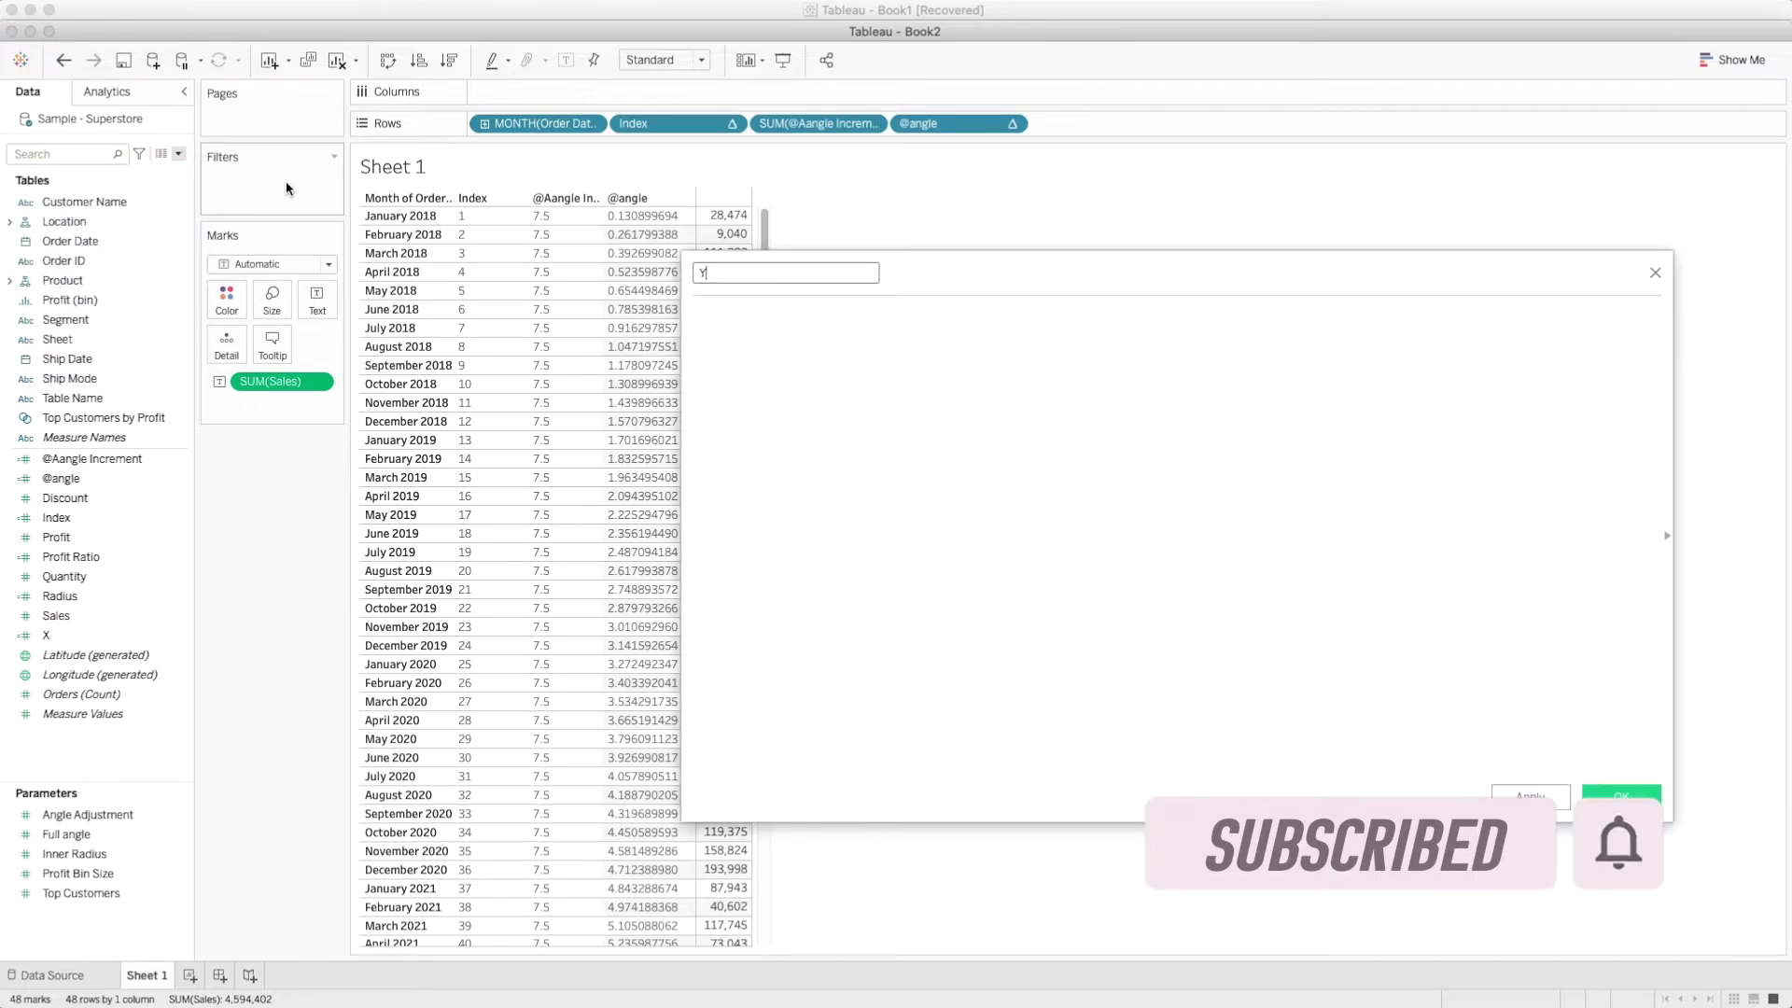
pyautogui.click(808, 357)
pyautogui.write('SIN(an')
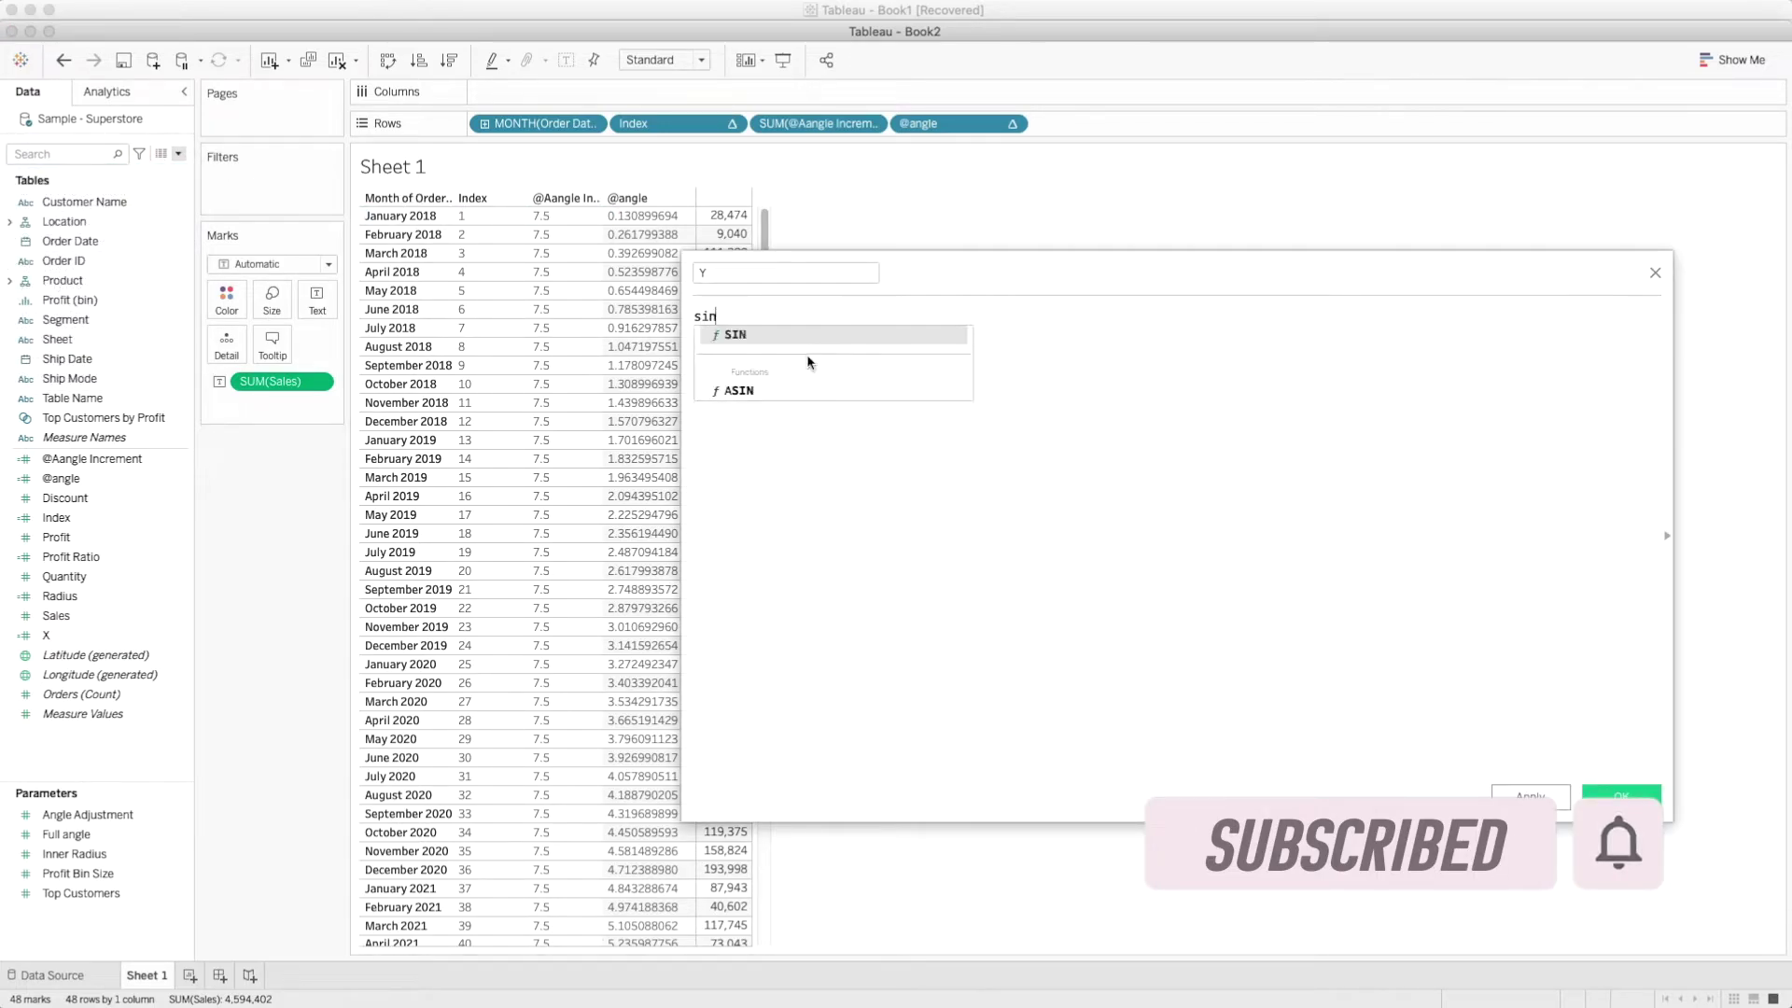
pyautogui.press('Down')
pyautogui.press('Down')
pyautogui.press('Down')
pyautogui.press('Down')
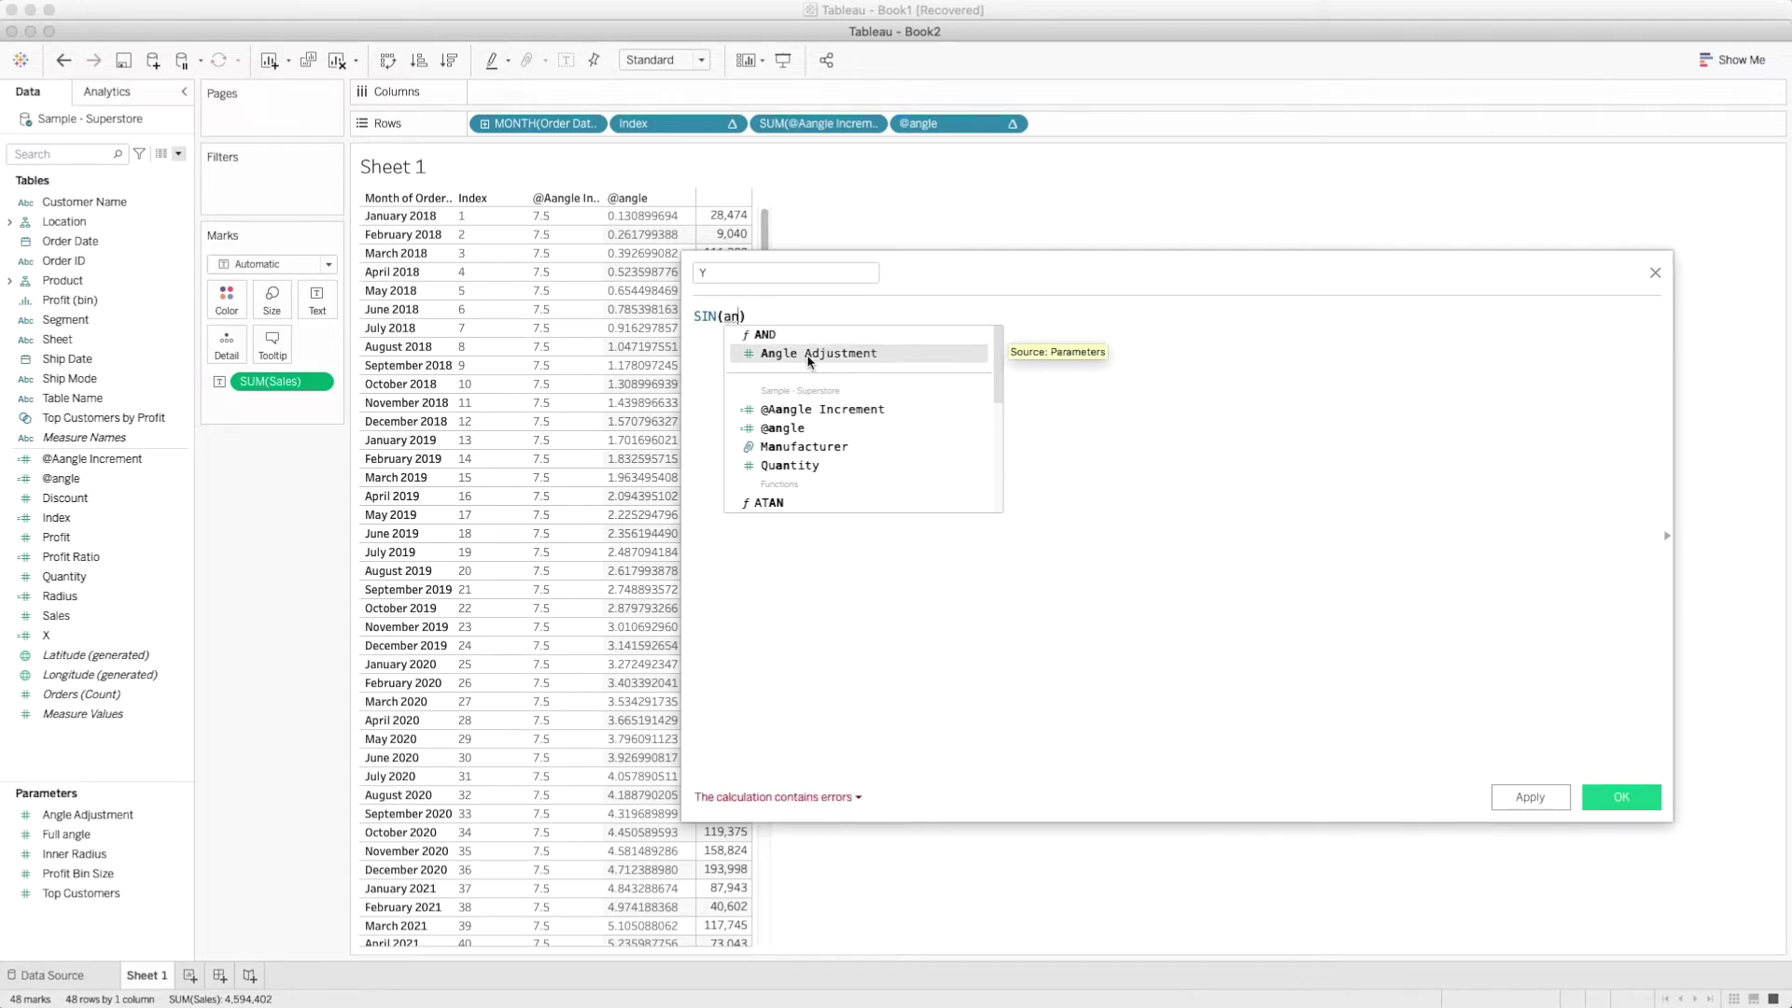
pyautogui.press('Up')
pyautogui.press('Return')
pyautogui.write('*rad')
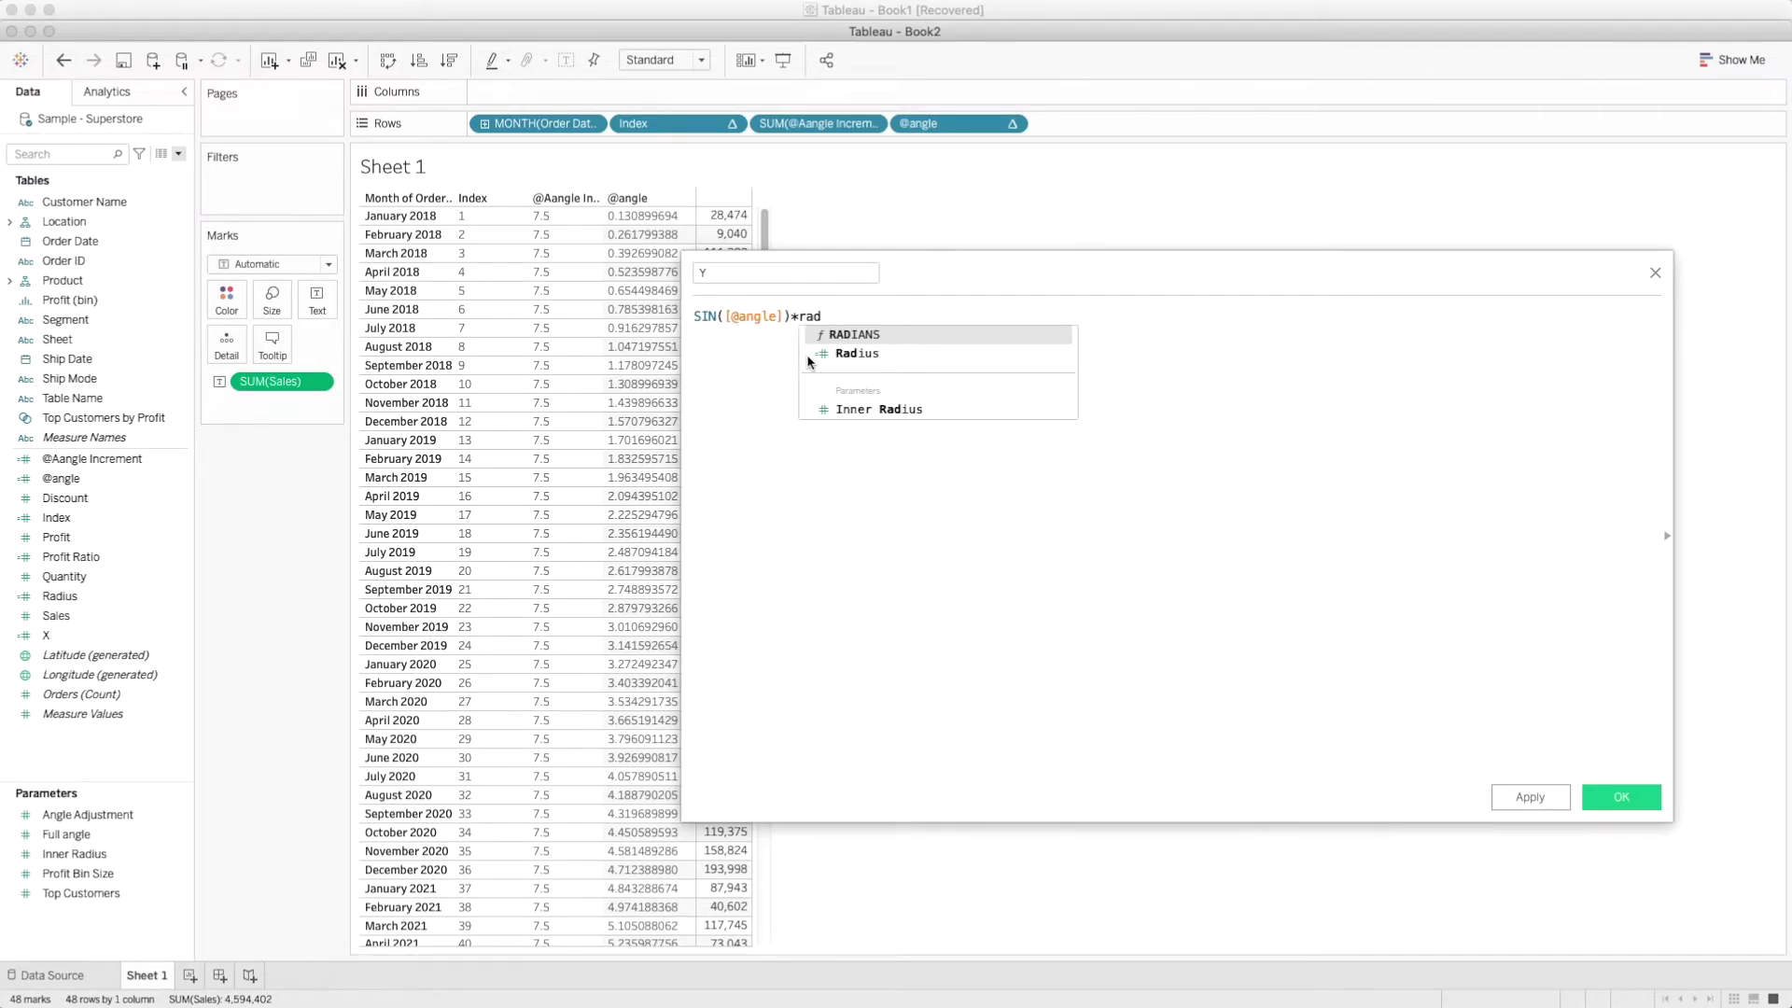
pyautogui.click(809, 358)
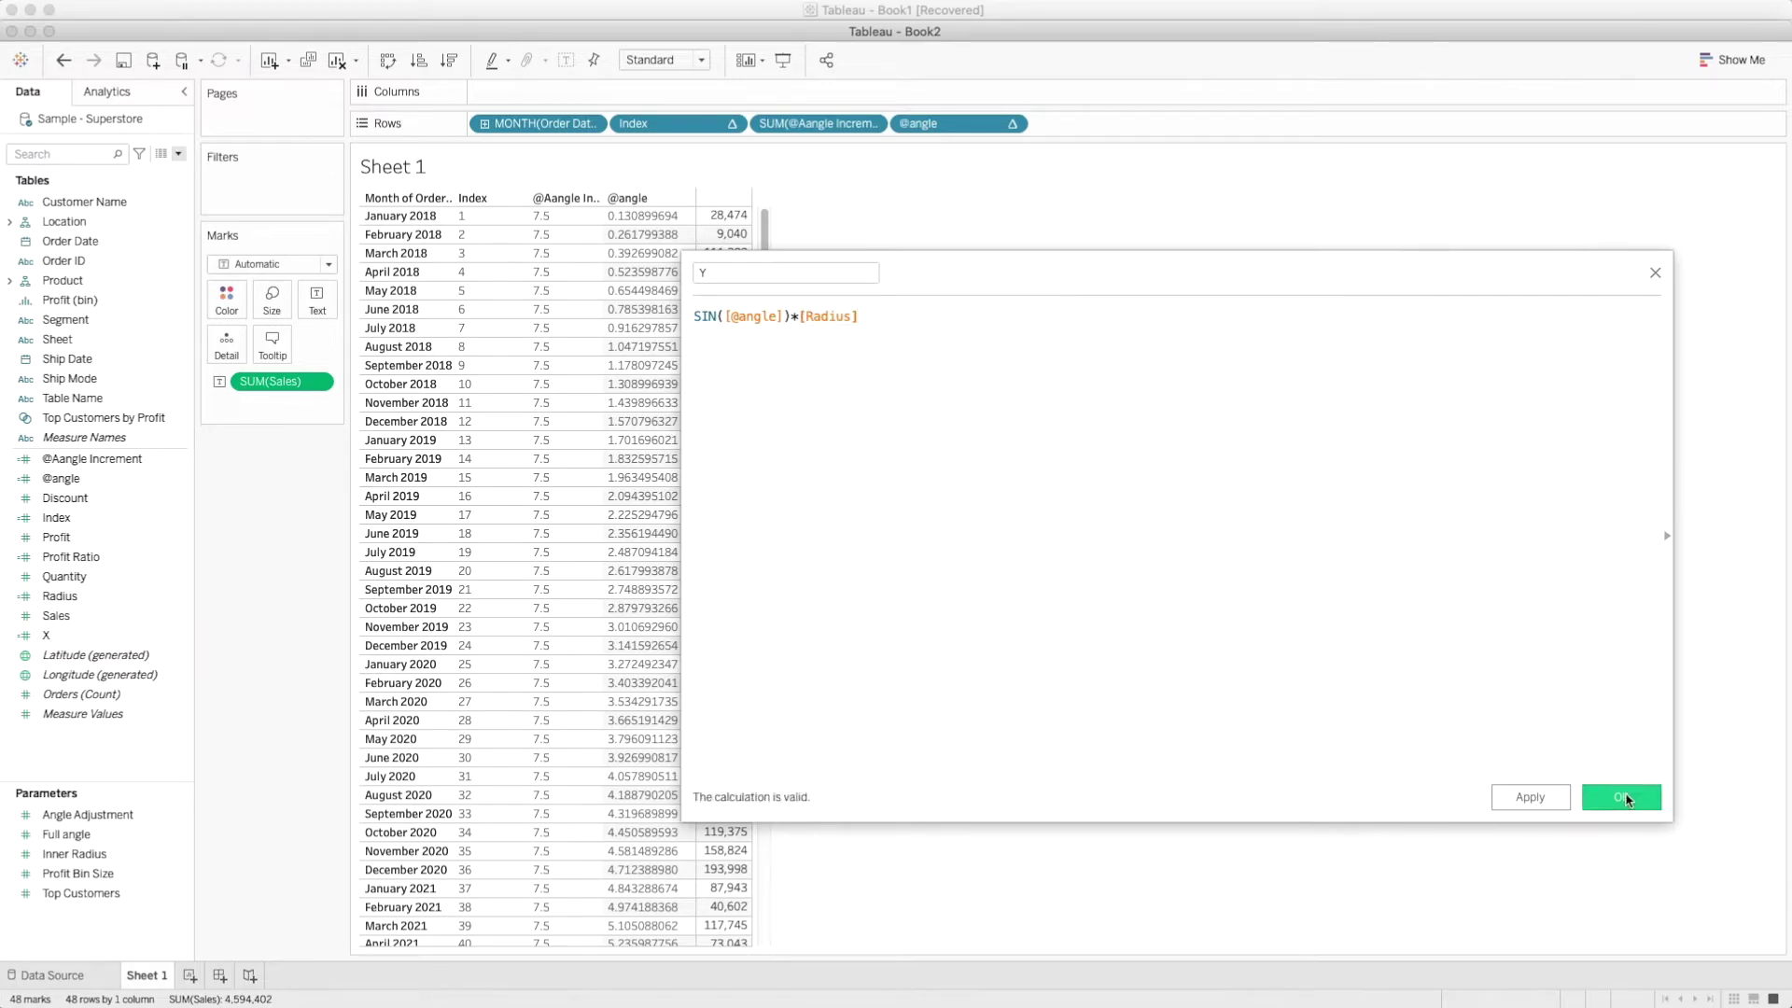
pyautogui.click(1624, 798)
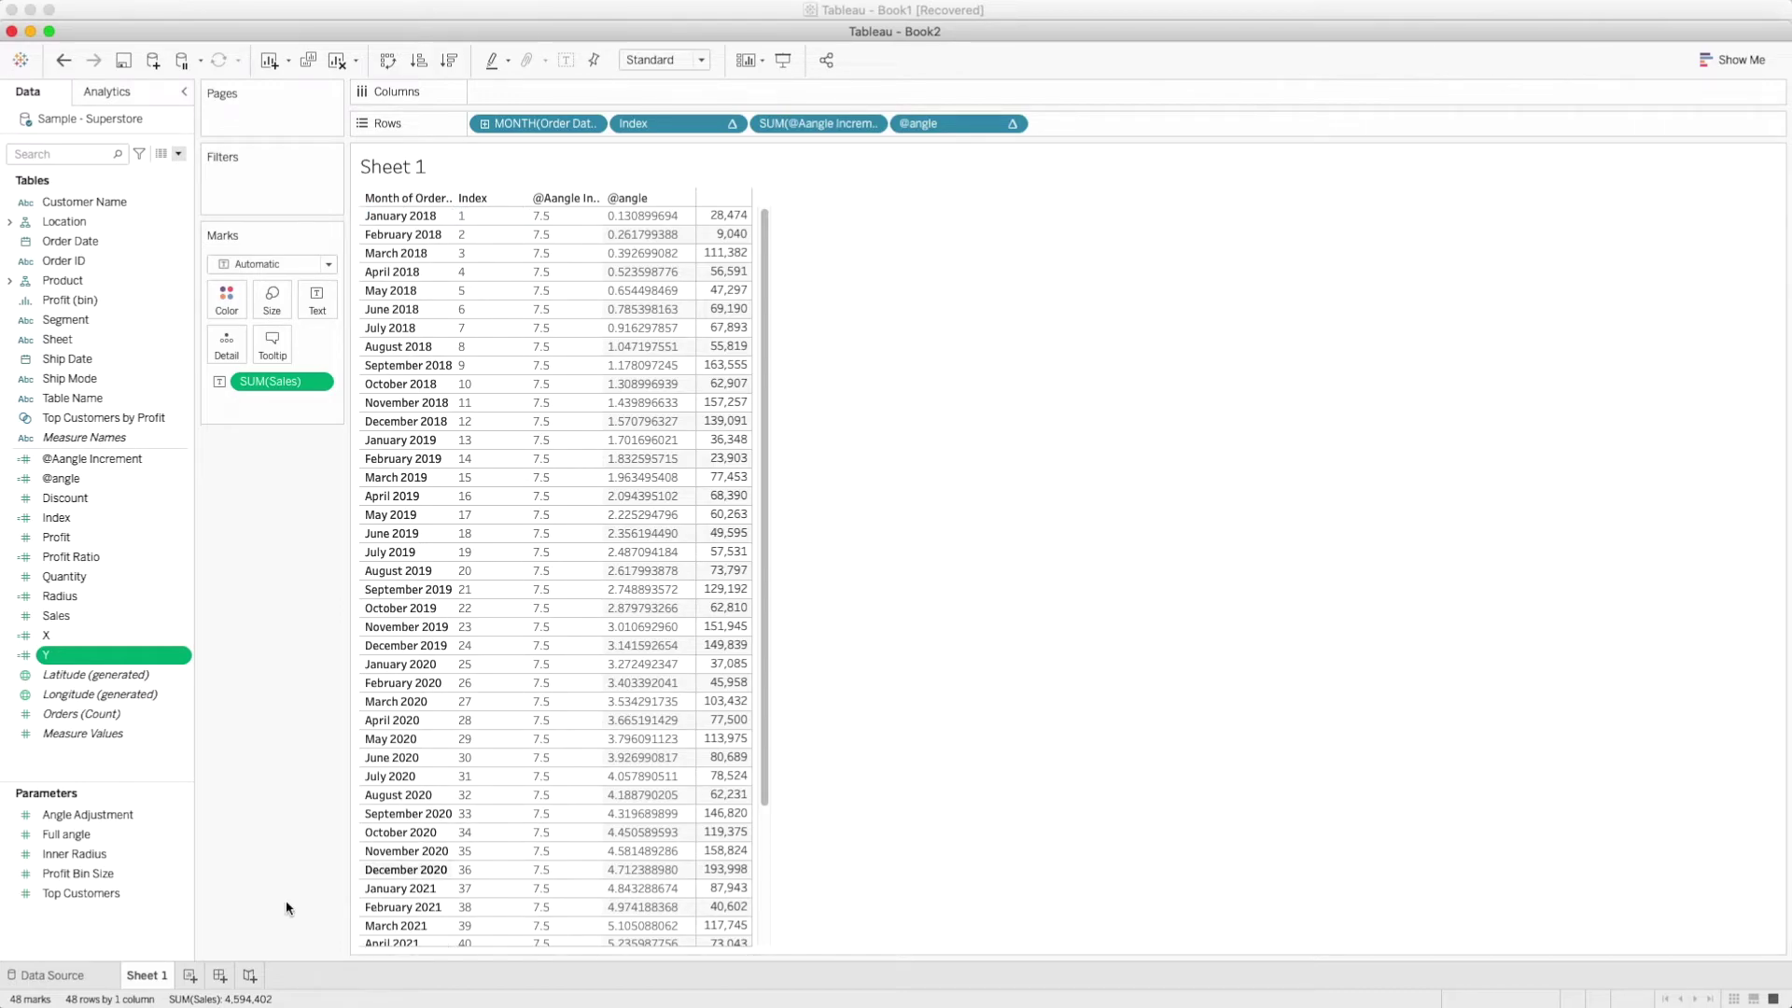
# Add a new worksheet and place X on Columns and Y on Rows
pyautogui.click(189, 975)
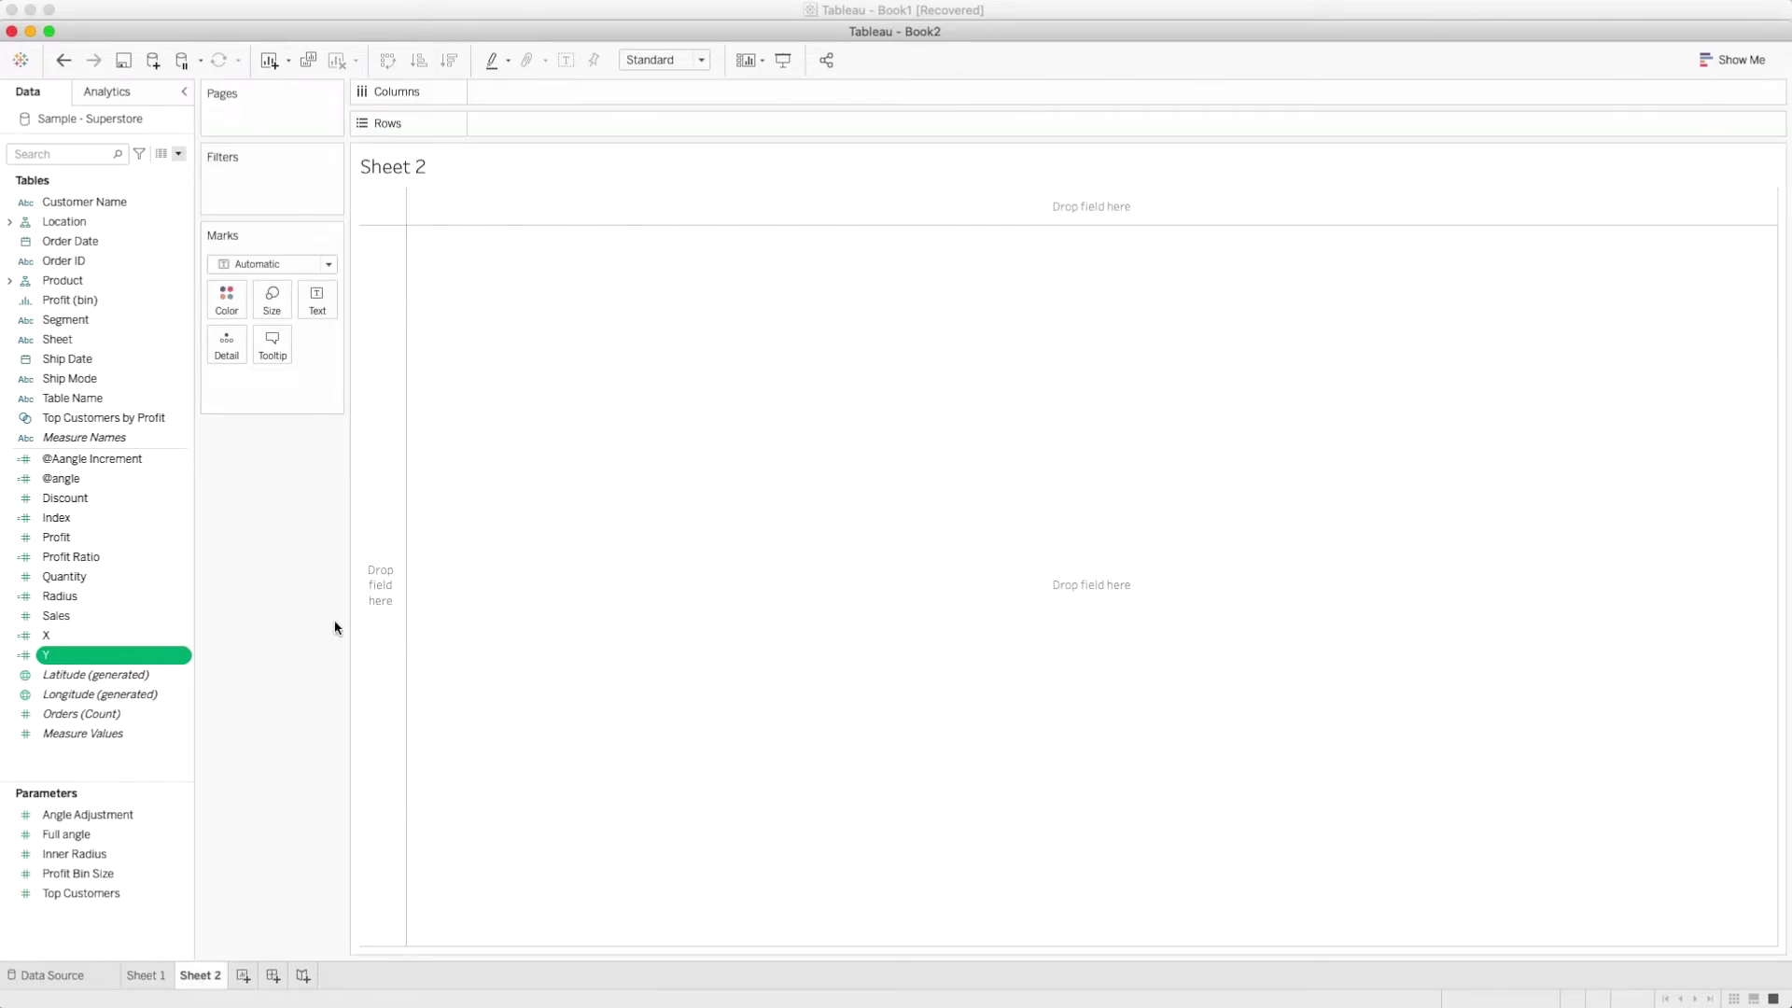
pyautogui.click(67, 641)
pyautogui.moveTo(67, 641); pyautogui.dragTo(506, 96)
pyautogui.moveTo(56, 654); pyautogui.dragTo(536, 133)
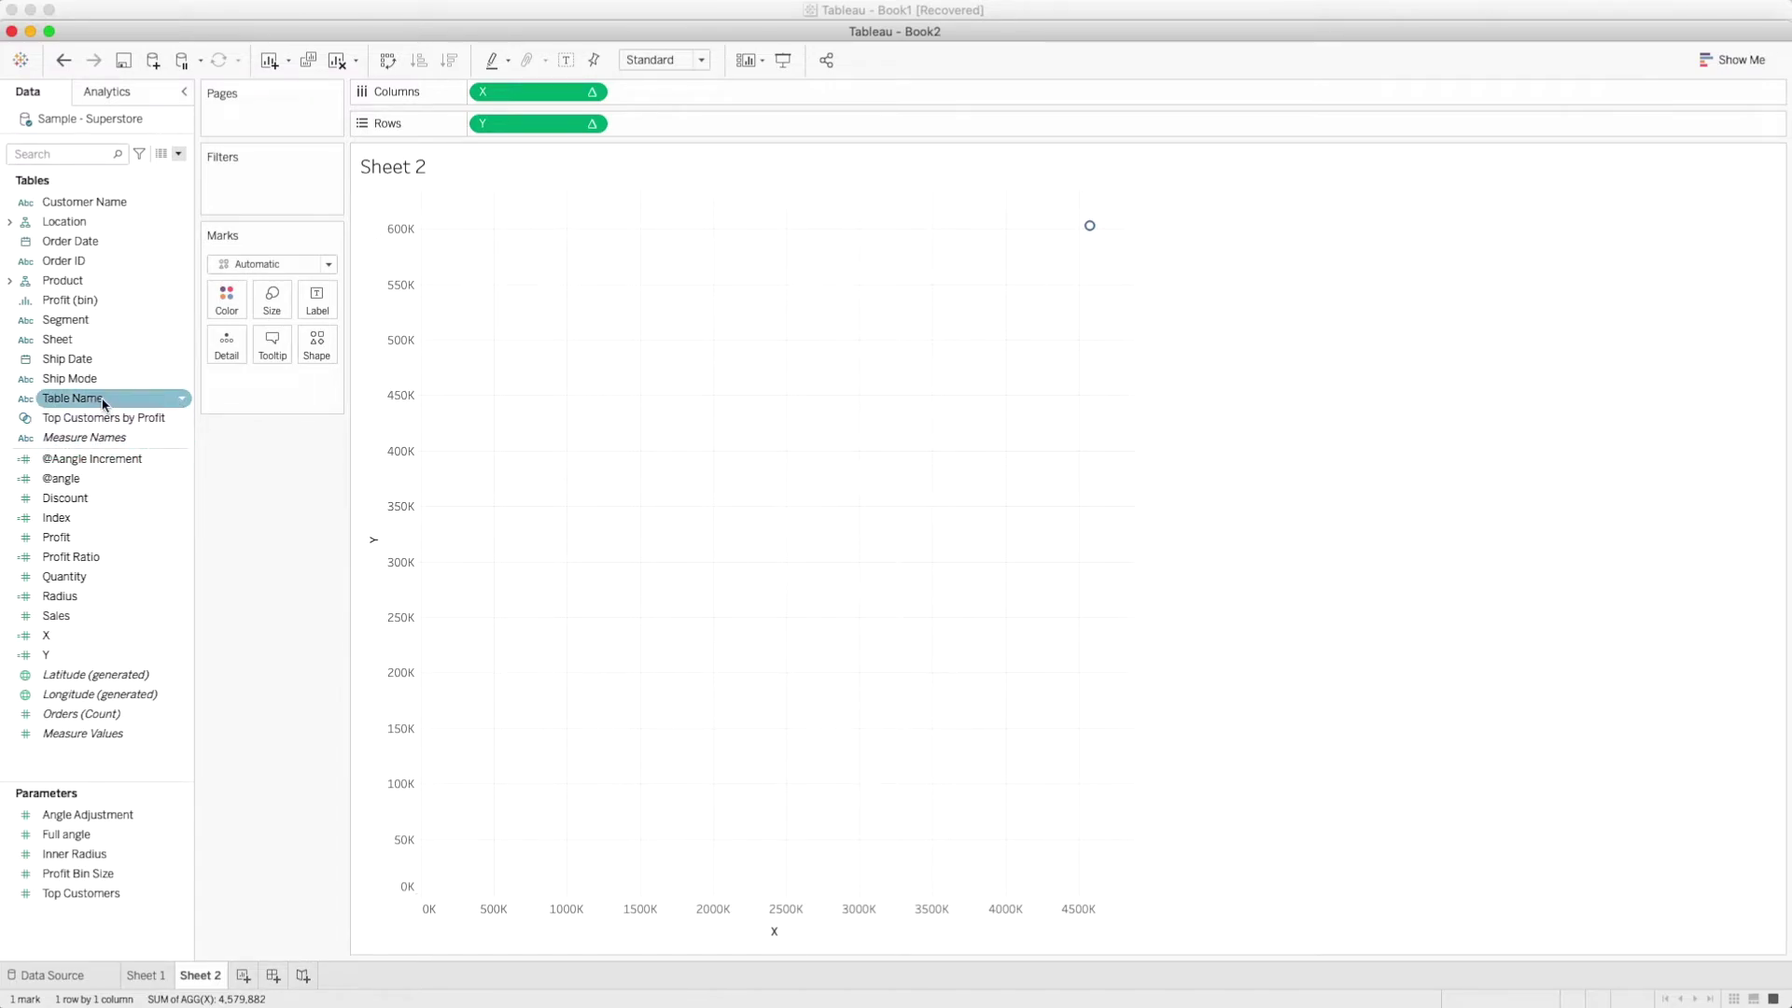
# Add Table Name and Order Date to the marks' detail, with Order Date as a discrete month-and-year value
pyautogui.moveTo(102, 403); pyautogui.dragTo(227, 353)
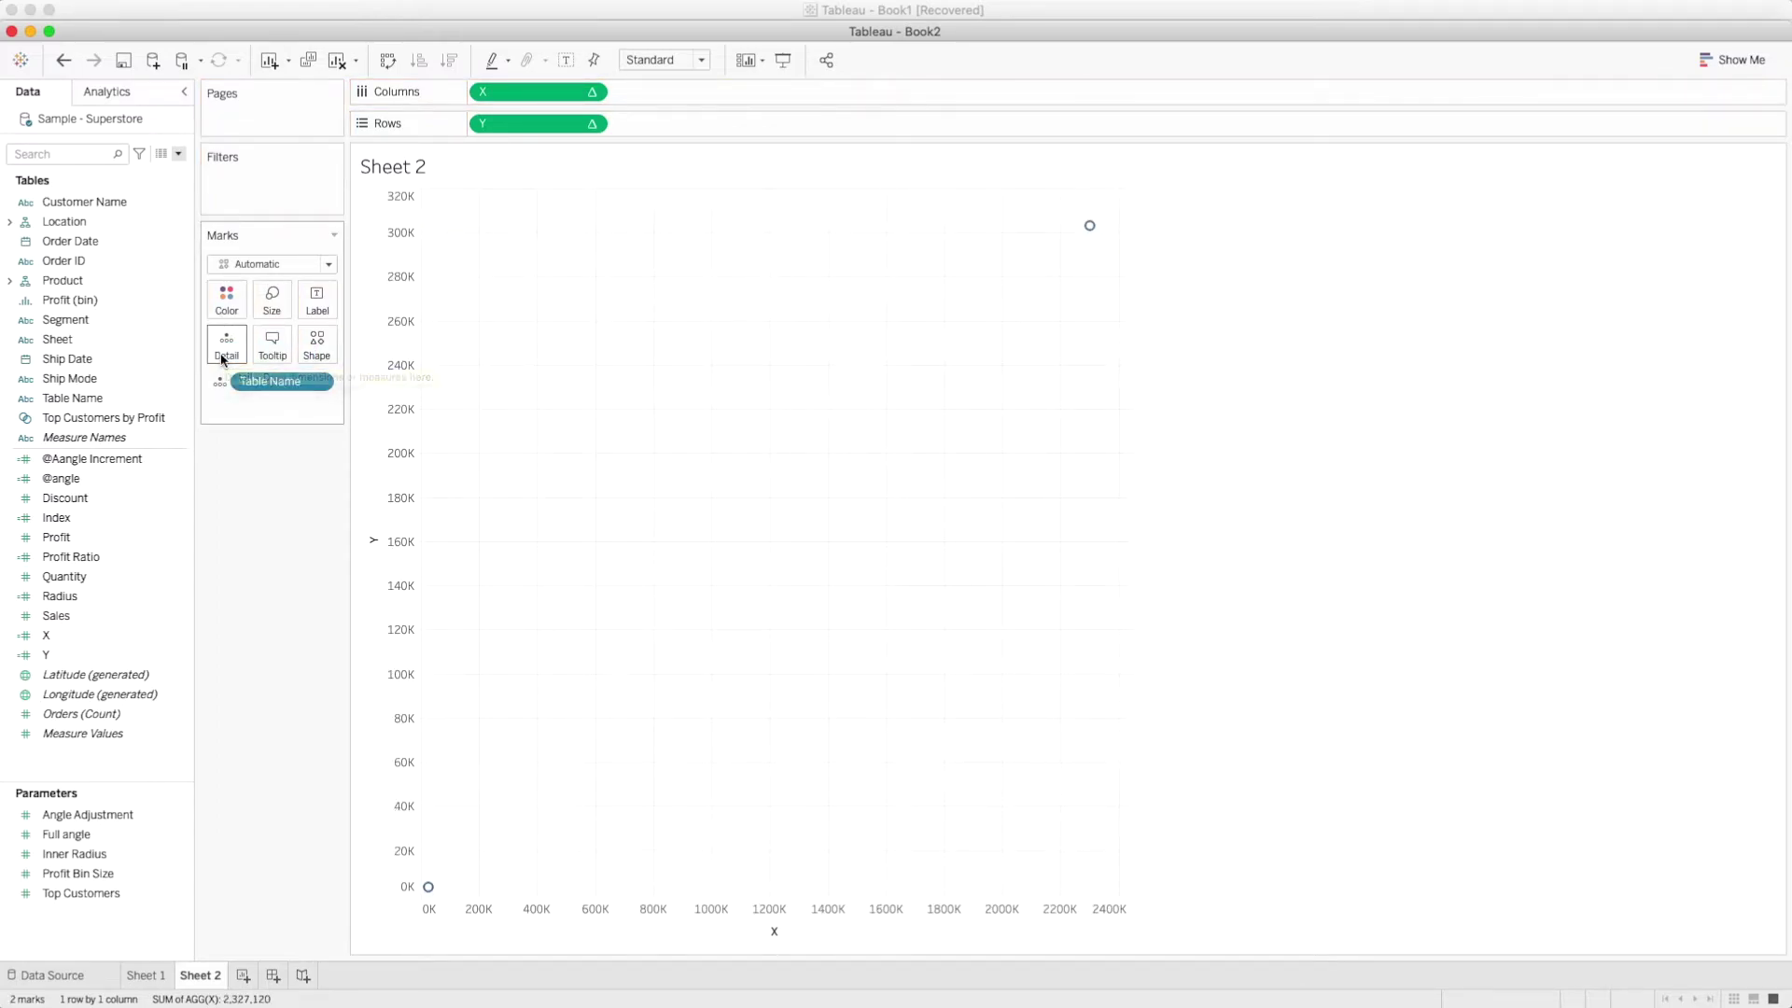
pyautogui.moveTo(84, 245); pyautogui.dragTo(225, 346)
pyautogui.click(315, 406)
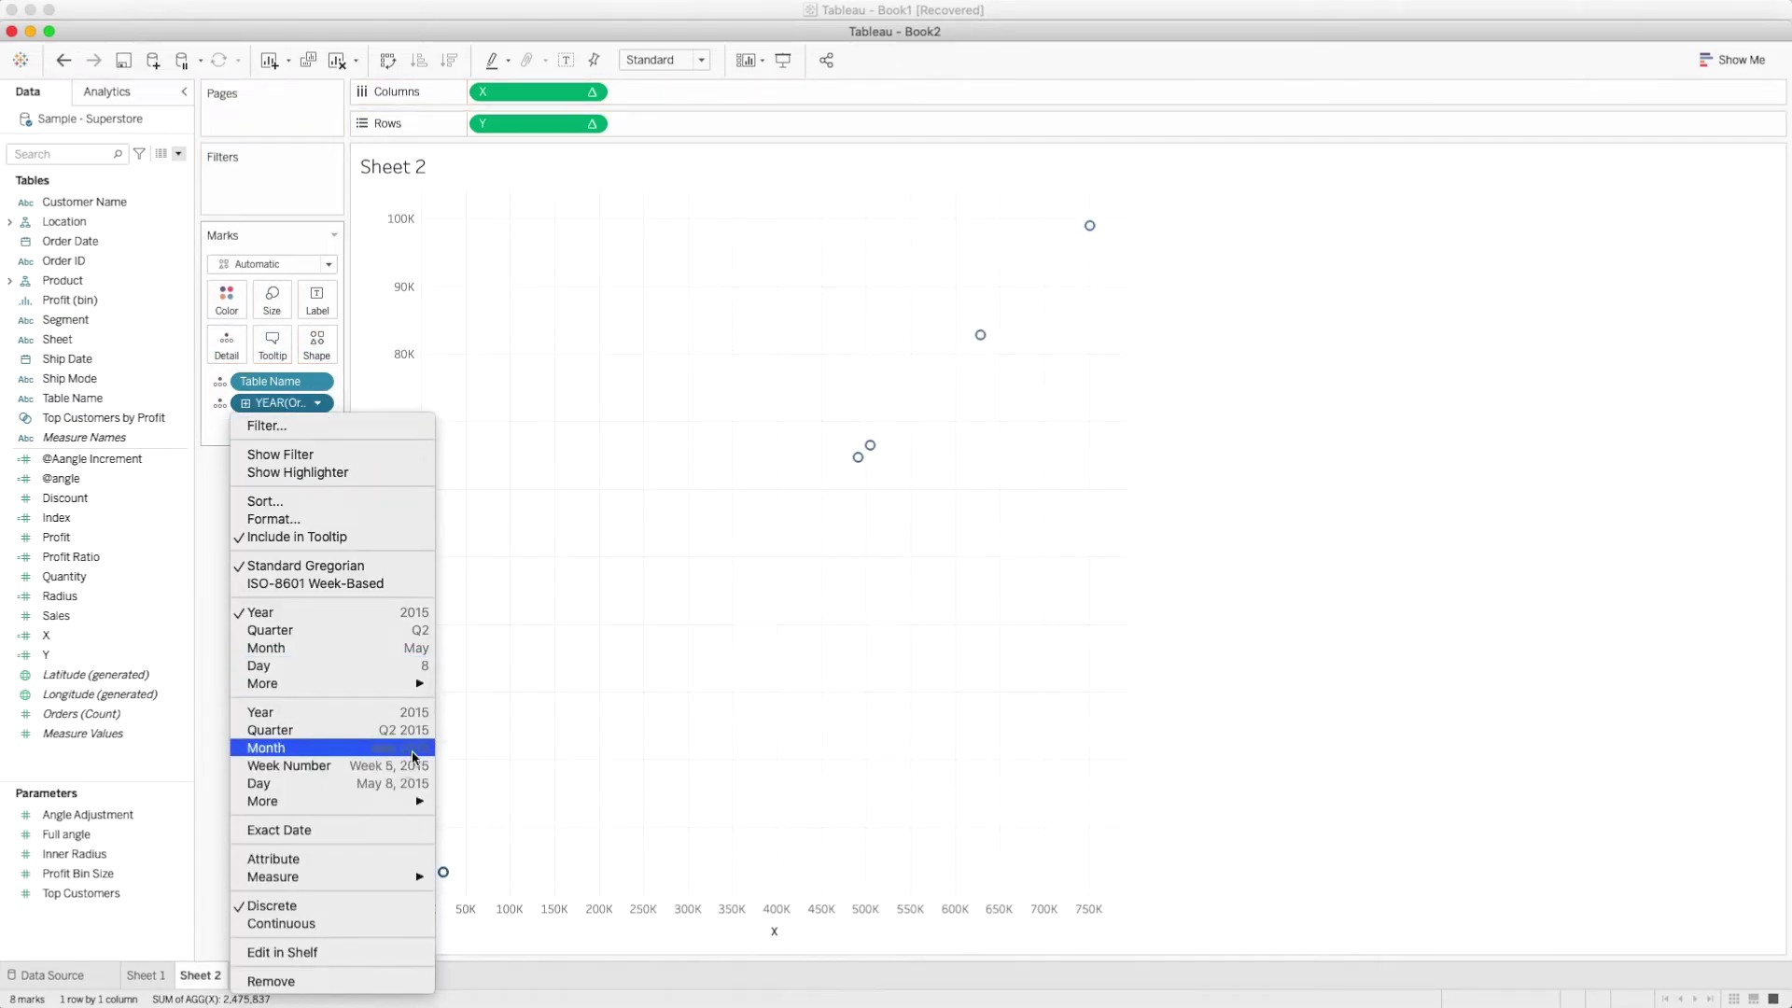
pyautogui.click(401, 748)
pyautogui.click(321, 403)
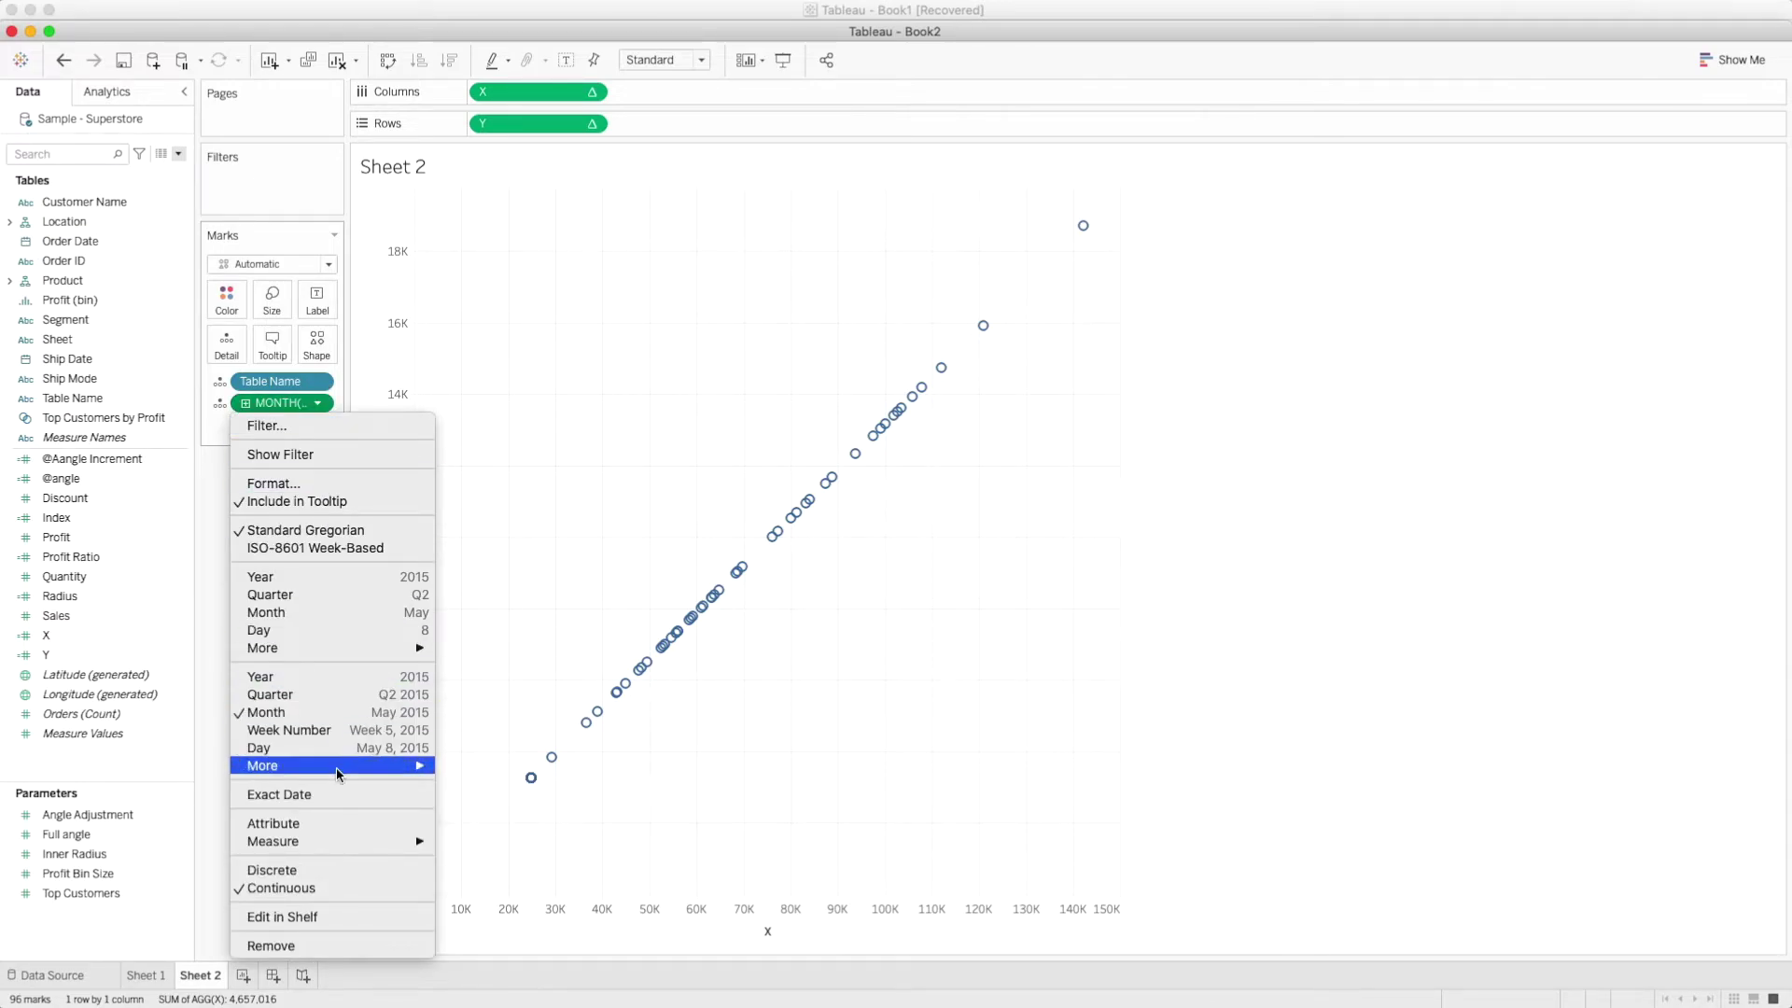
pyautogui.click(284, 863)
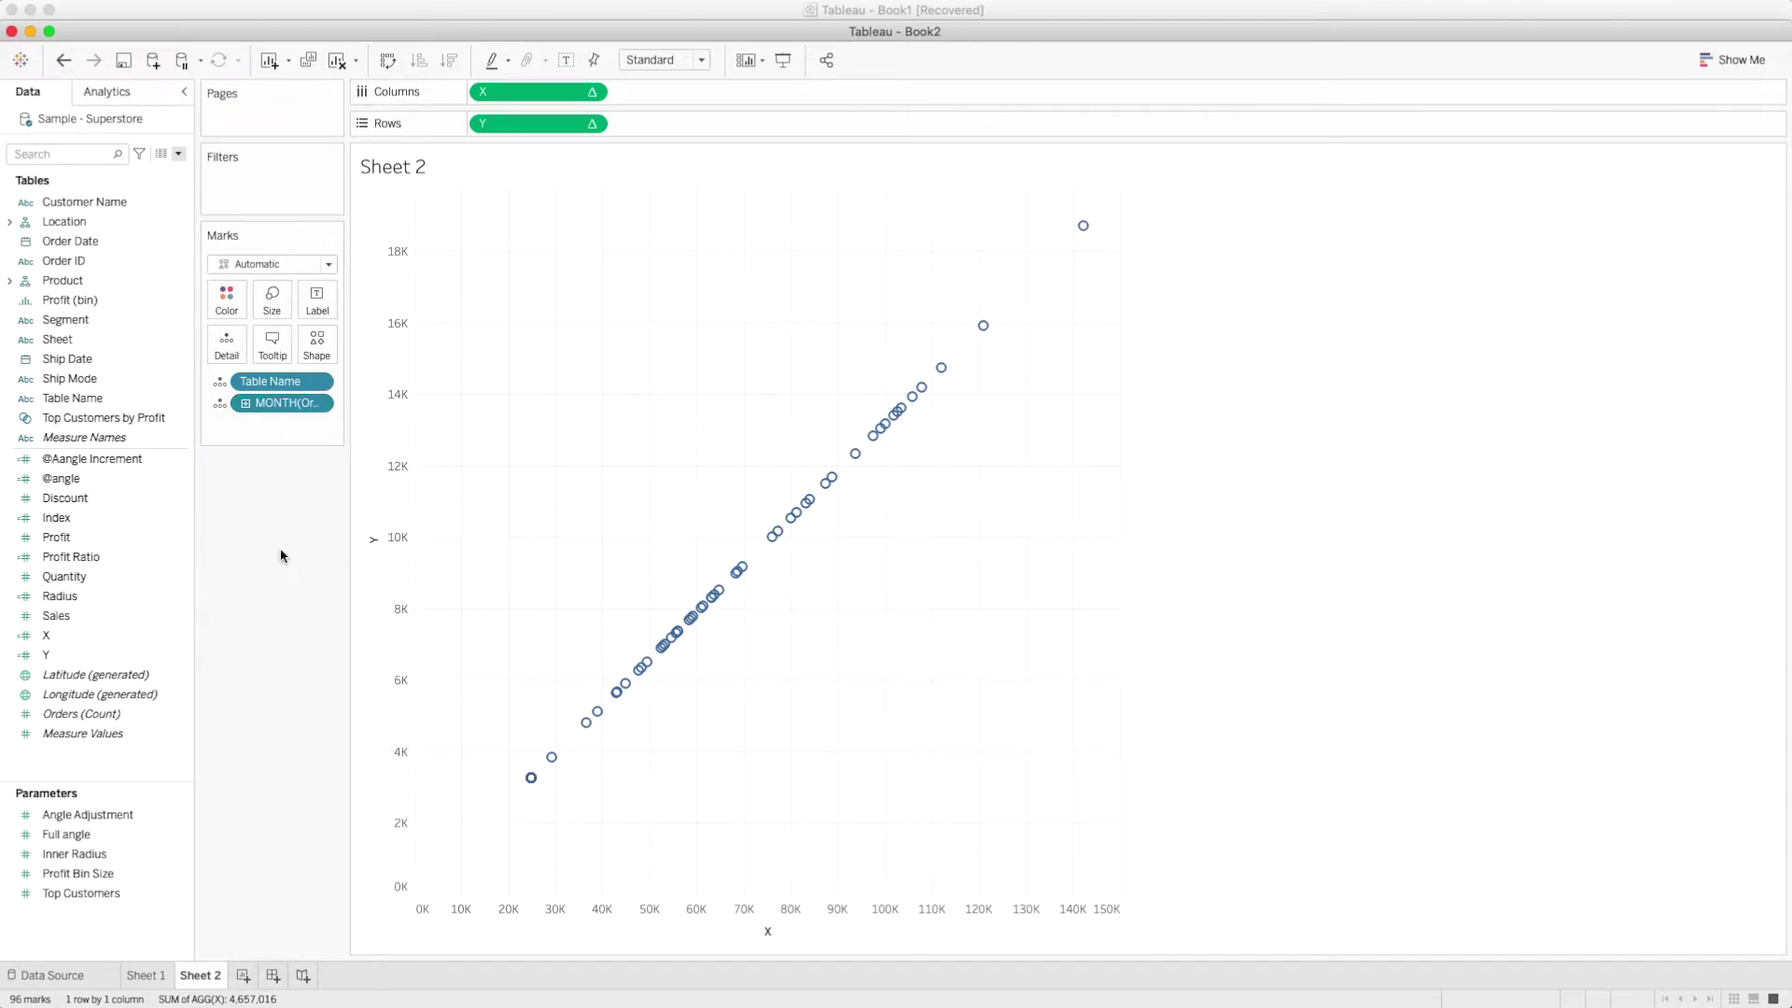
# Compute both the X and Y table calculations using Order Date
pyautogui.click(592, 92)
pyautogui.moveTo(619, 321)
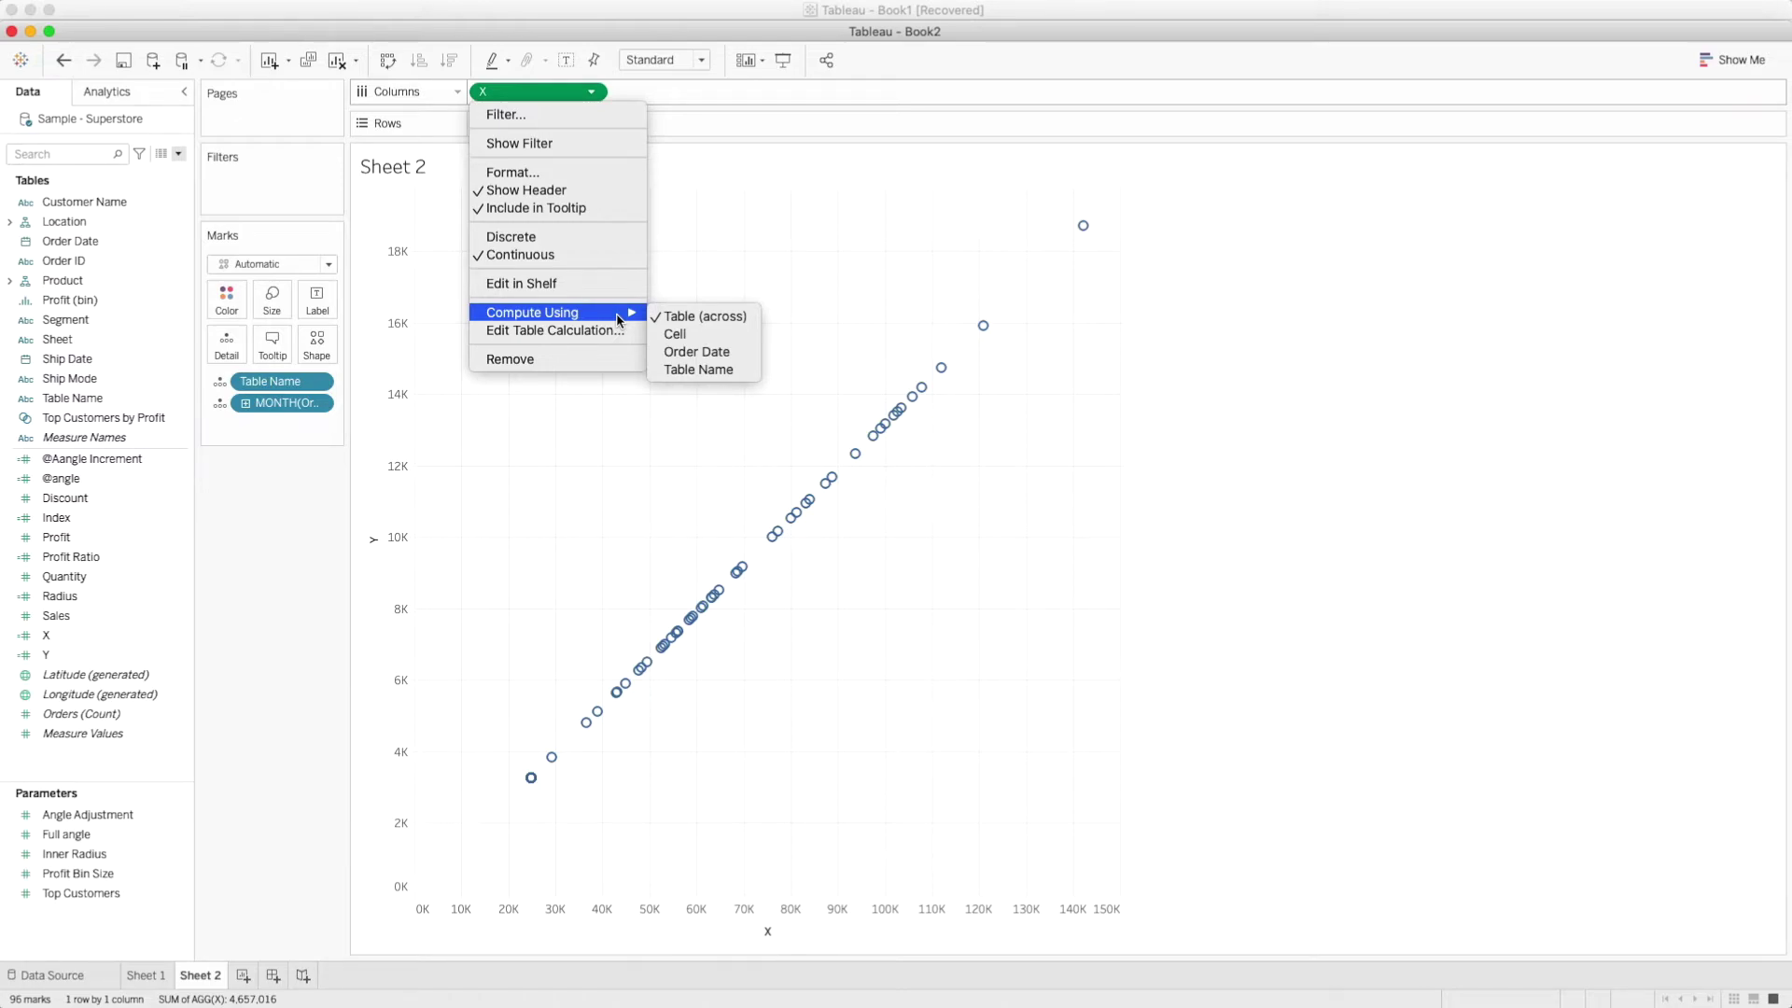
pyautogui.click(715, 353)
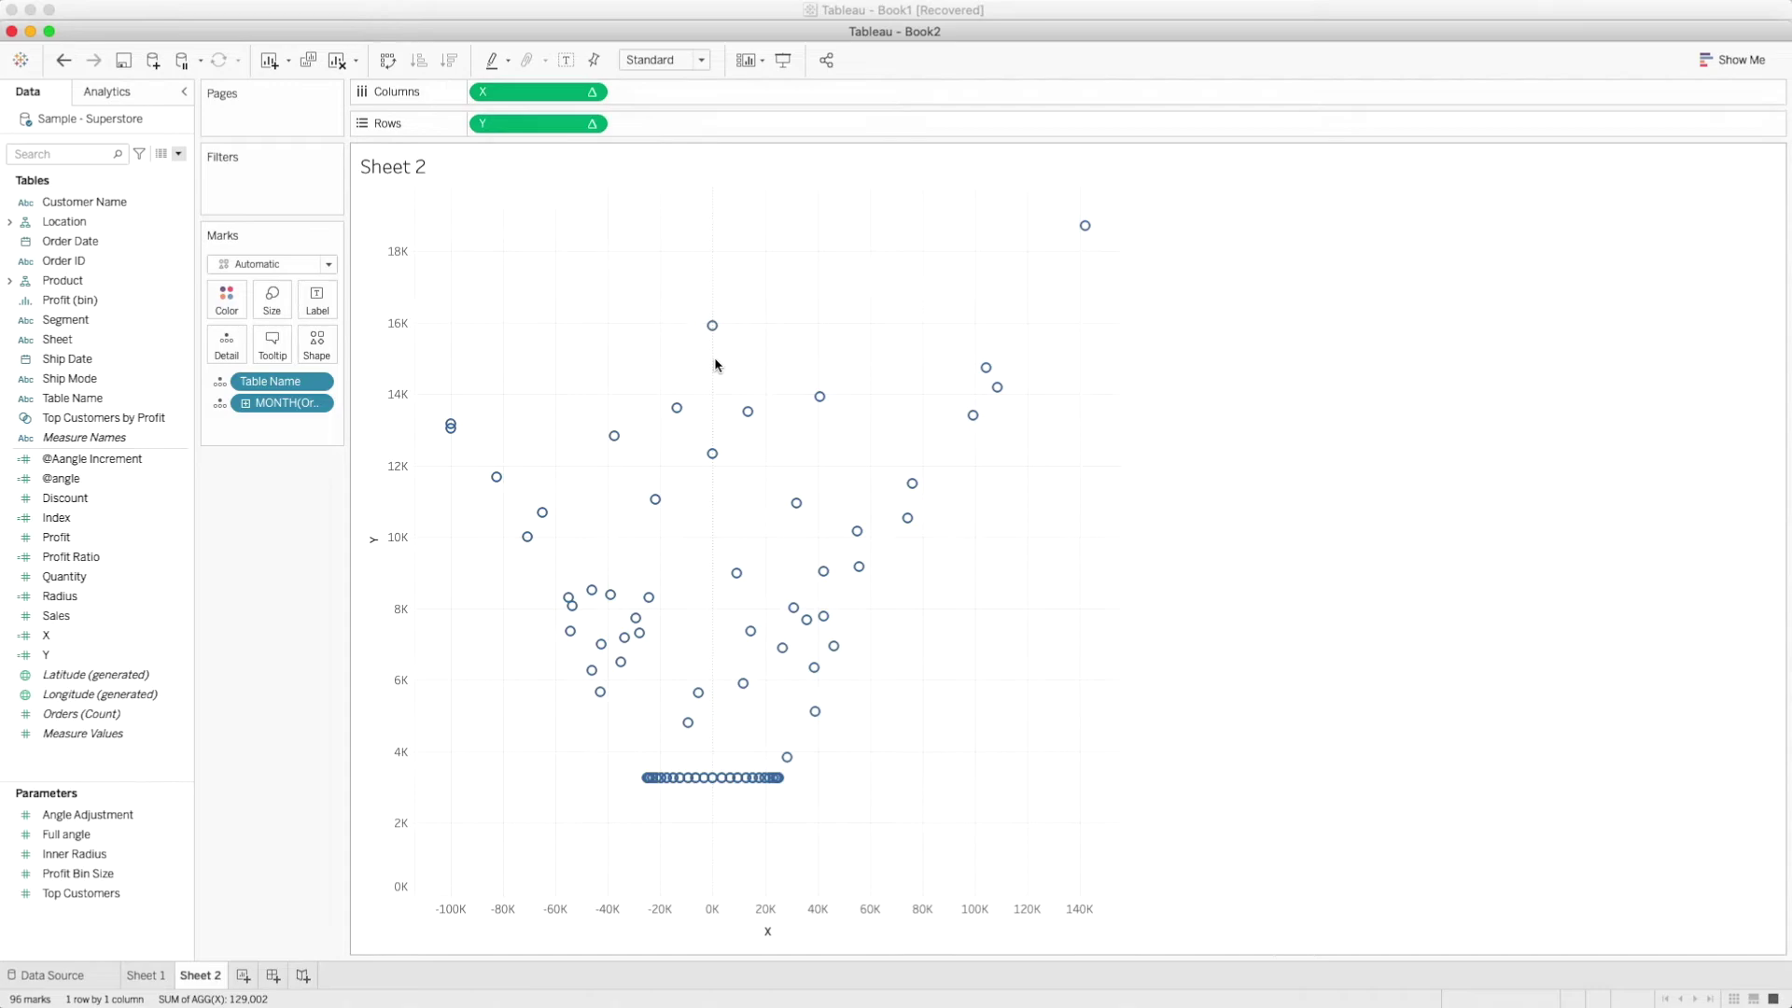
pyautogui.click(592, 123)
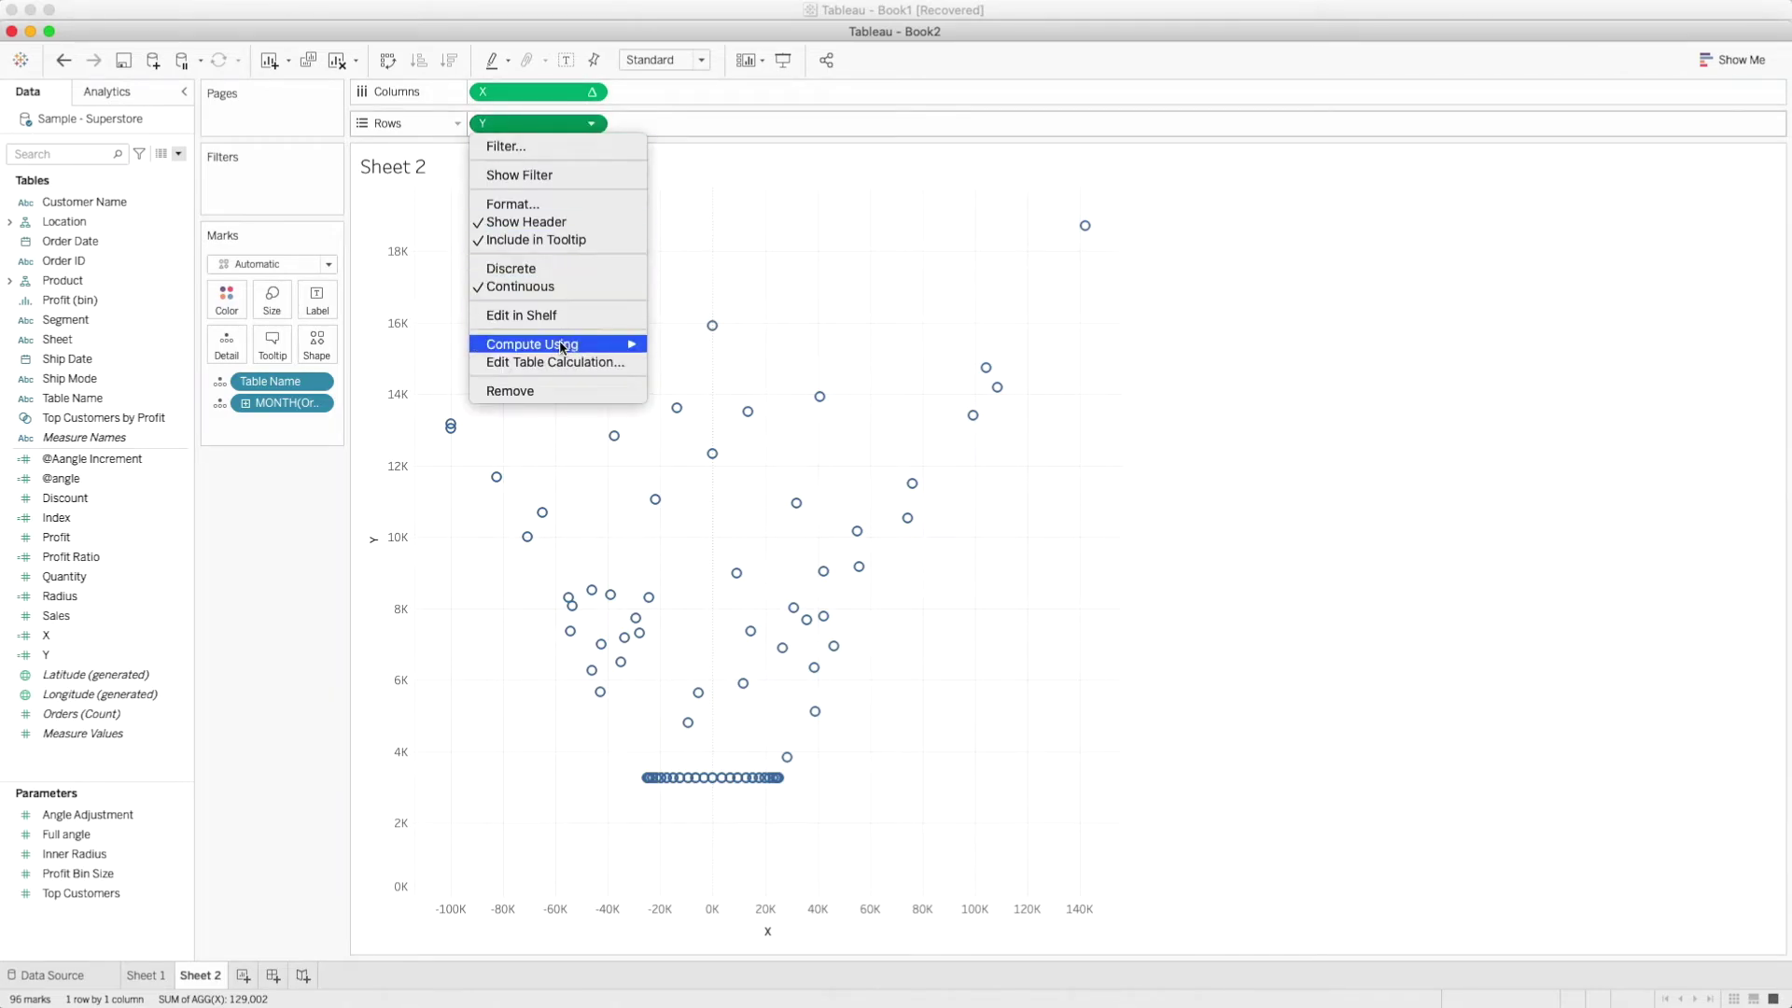
pyautogui.moveTo(567, 346)
pyautogui.click(693, 383)
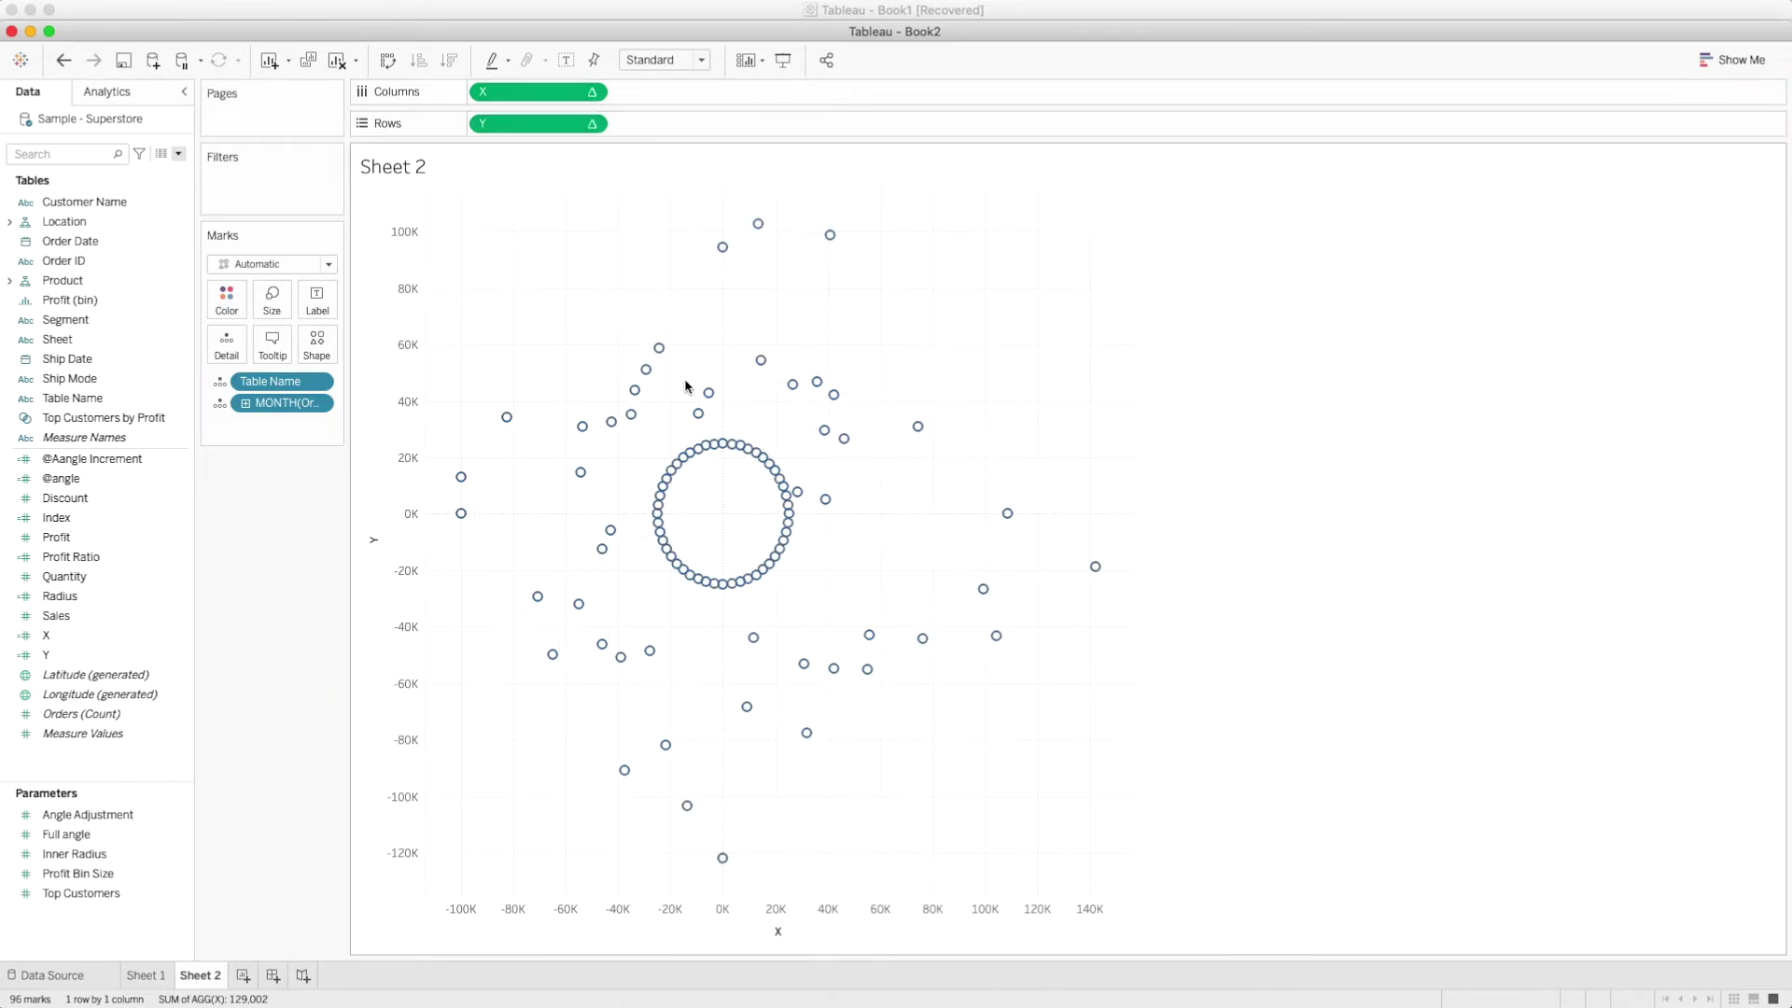
# Change the mark type to Line, with the Order Date month ahead of Table Name and Table Name as the line path
pyautogui.moveTo(792, 570)
pyautogui.moveTo(825, 245)
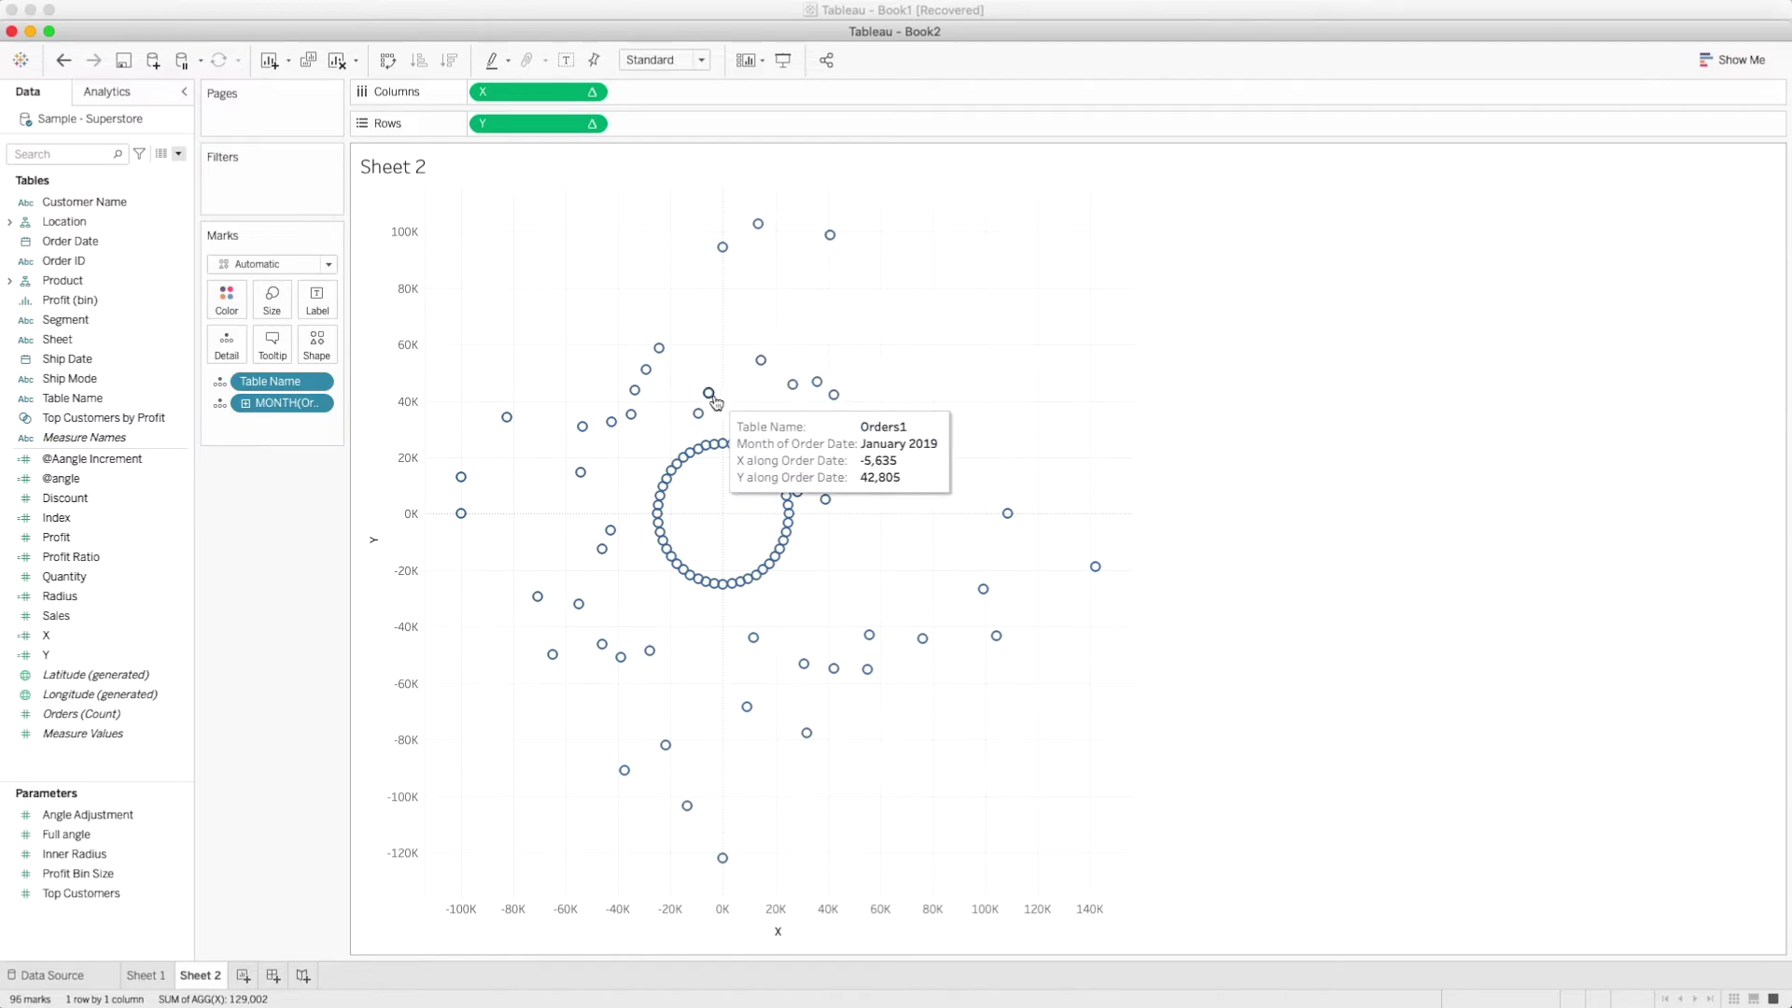
pyautogui.moveTo(842, 438)
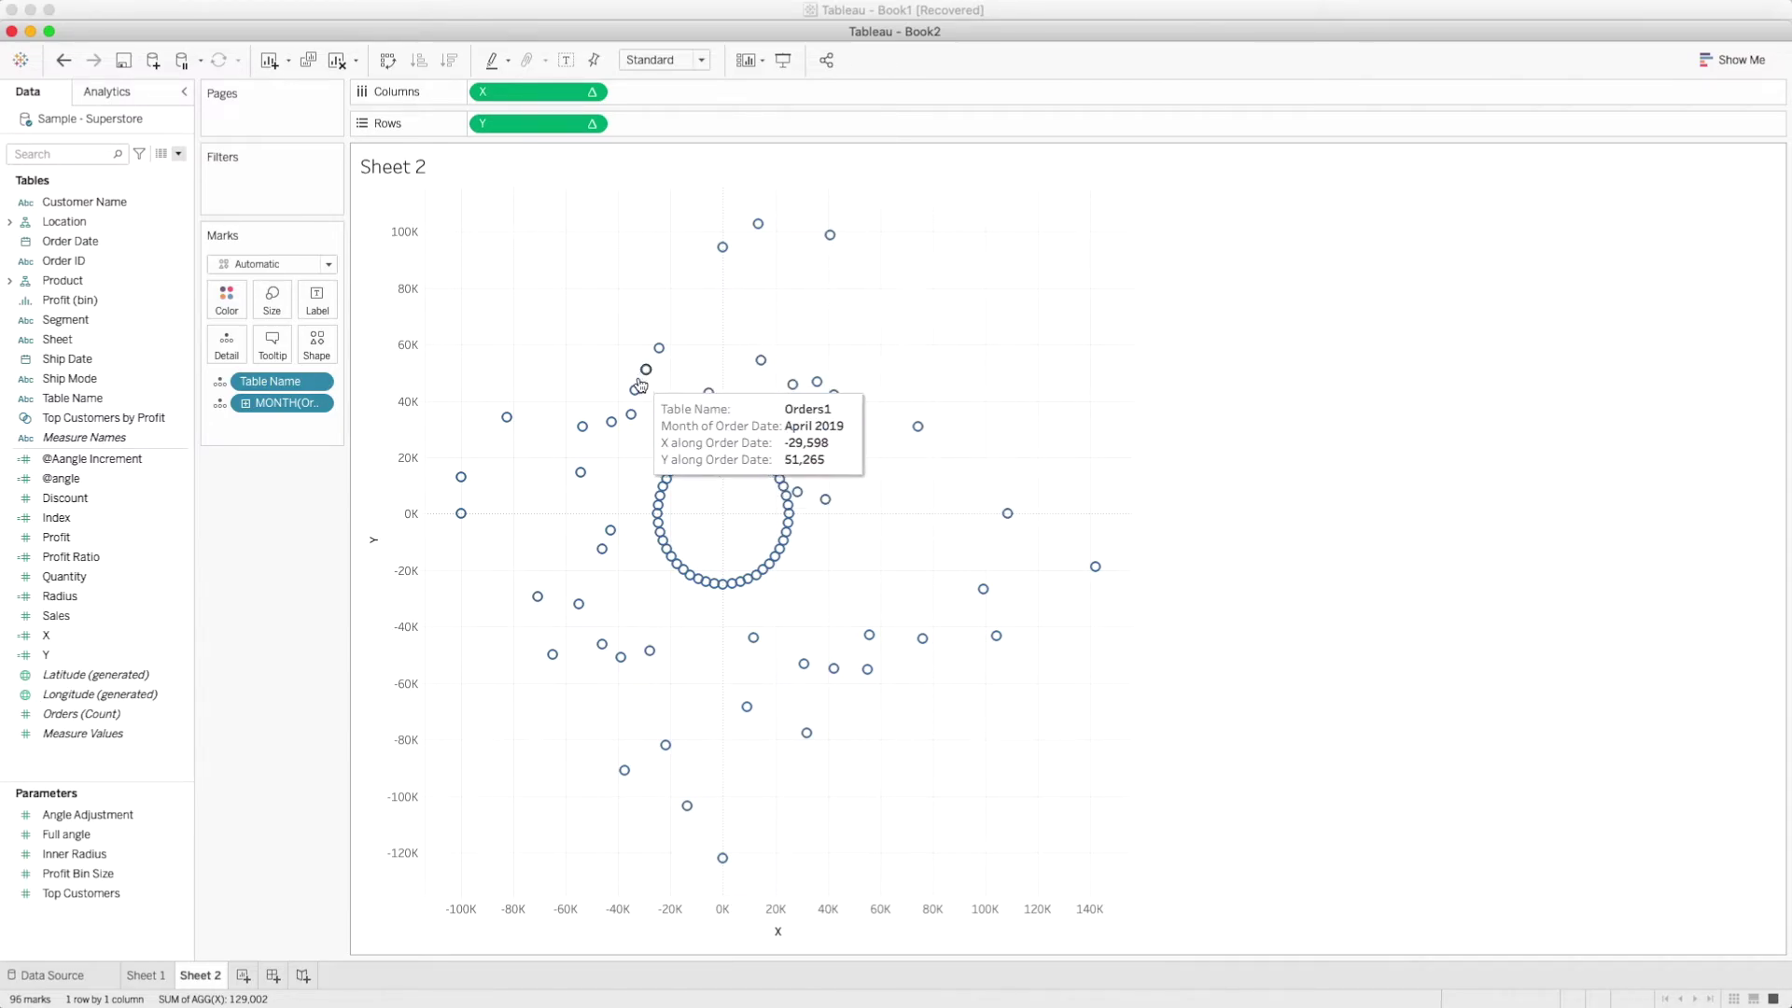
pyautogui.moveTo(607, 419)
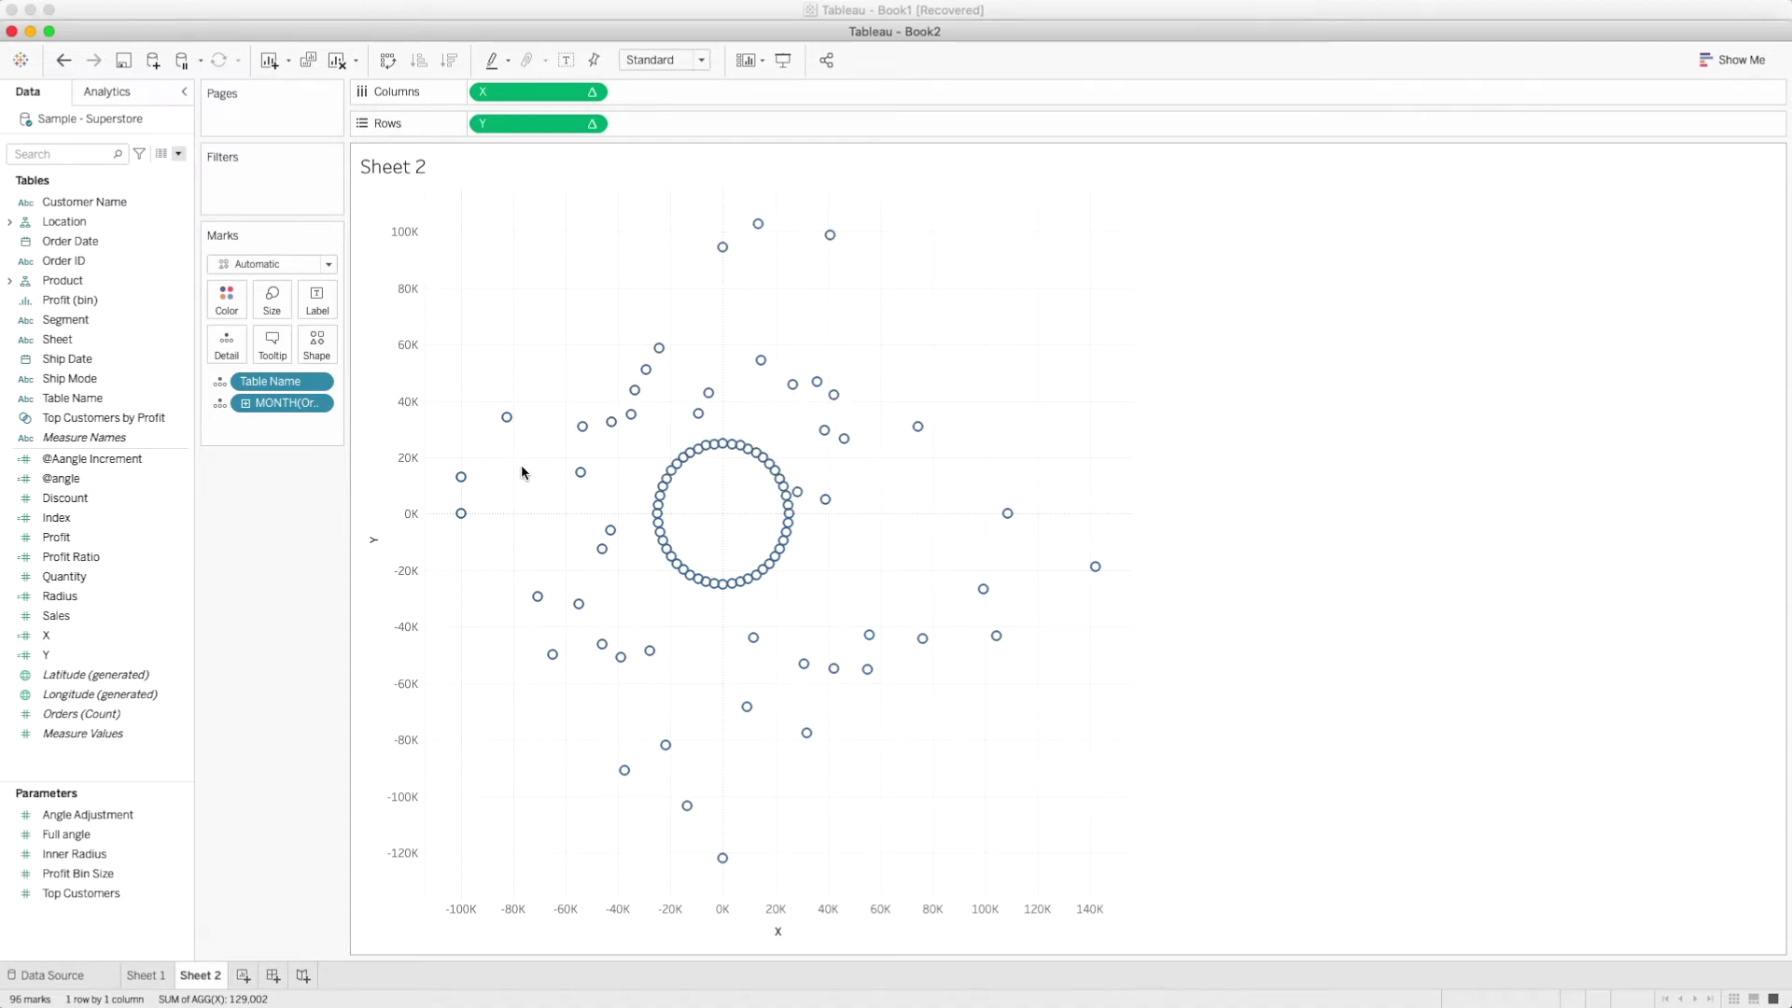
pyautogui.click(328, 265)
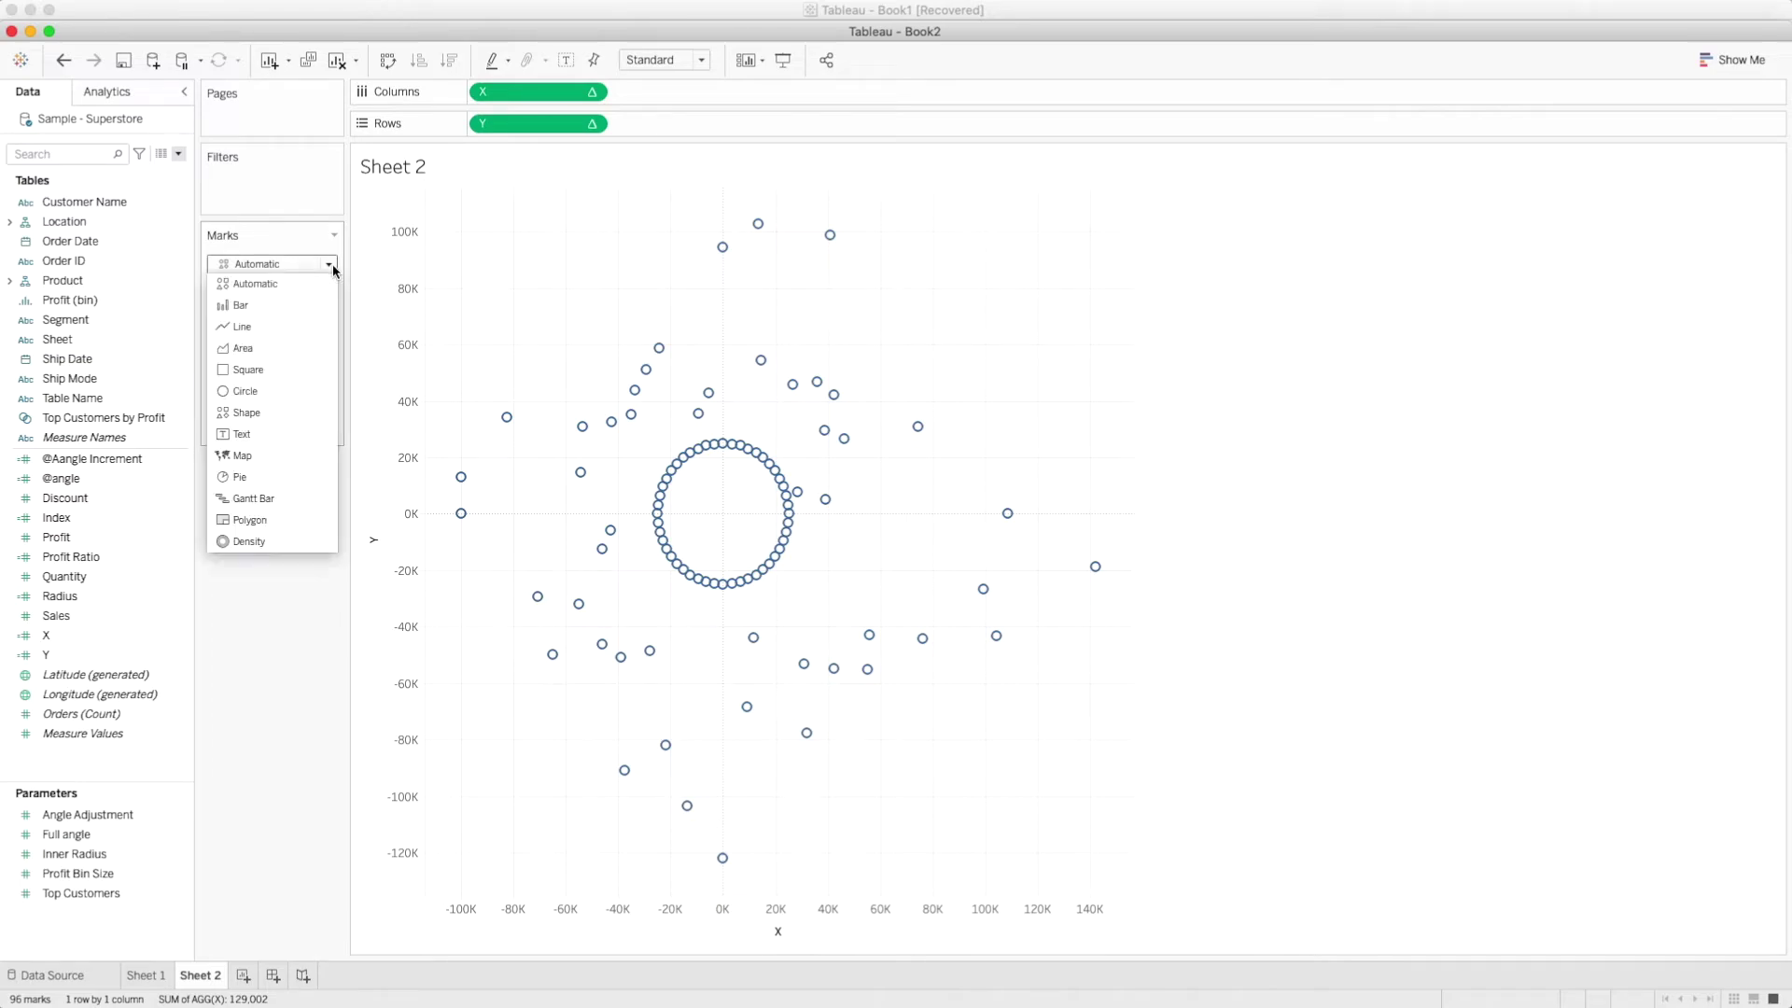
pyautogui.click(286, 327)
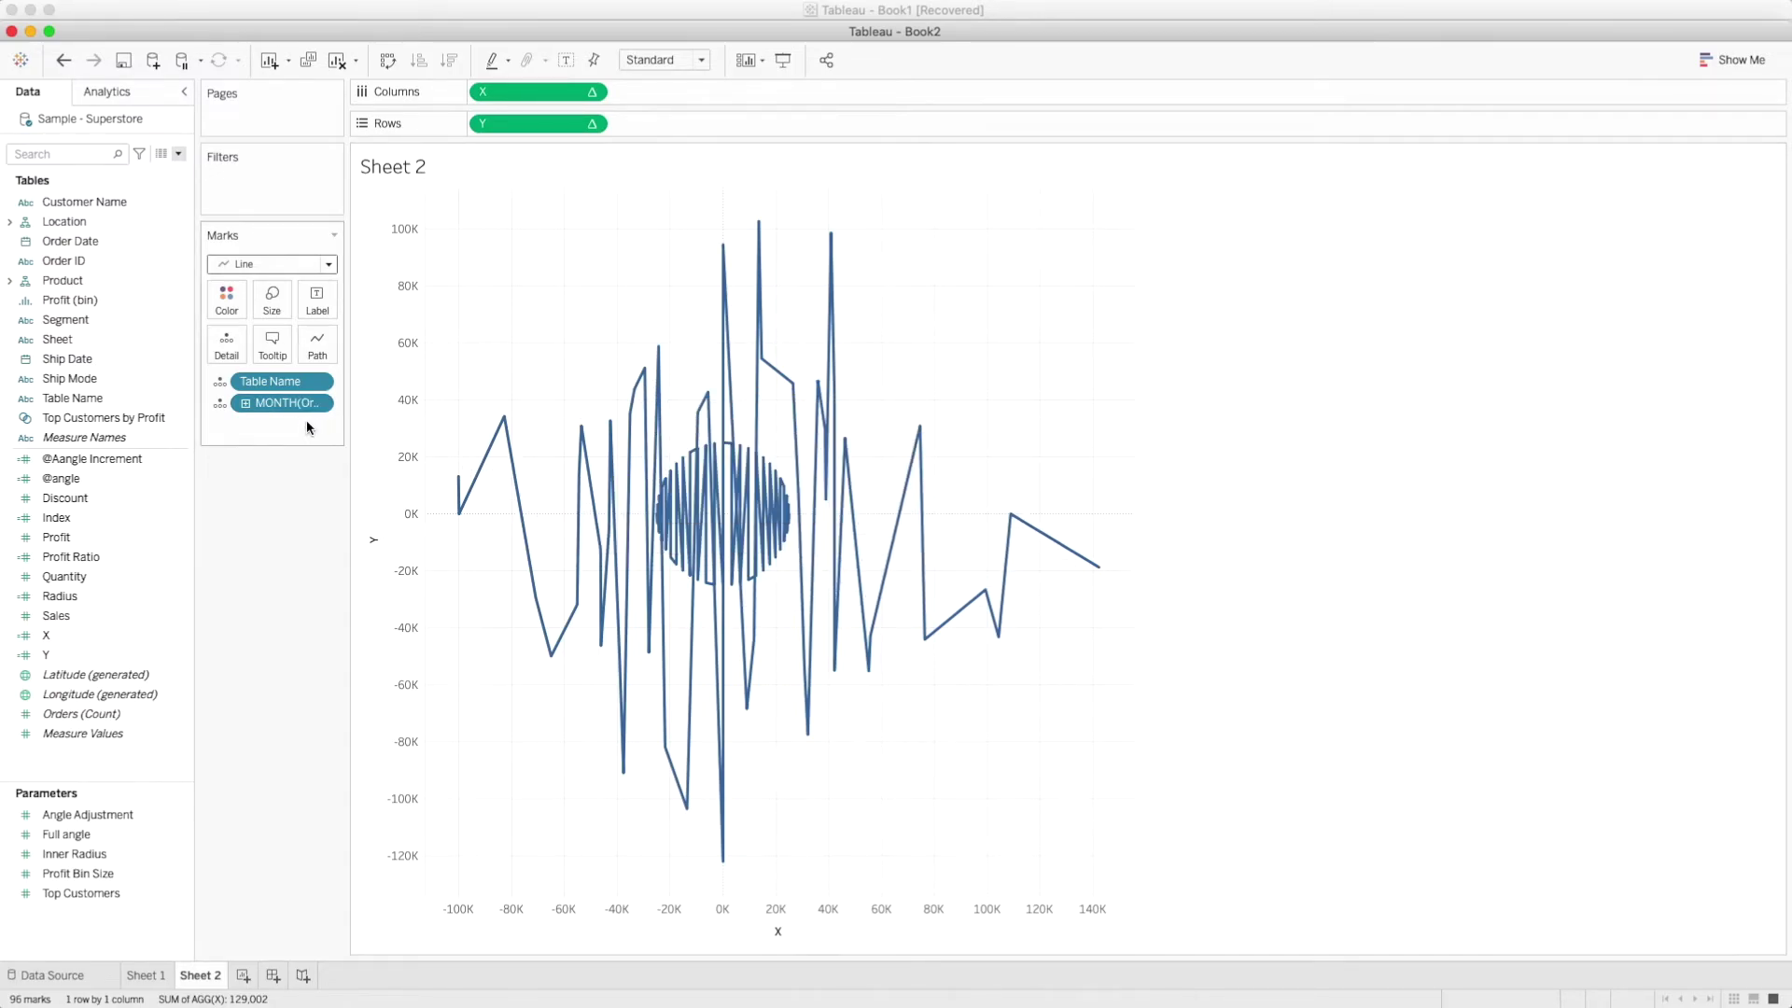
pyautogui.moveTo(290, 409); pyautogui.dragTo(282, 383)
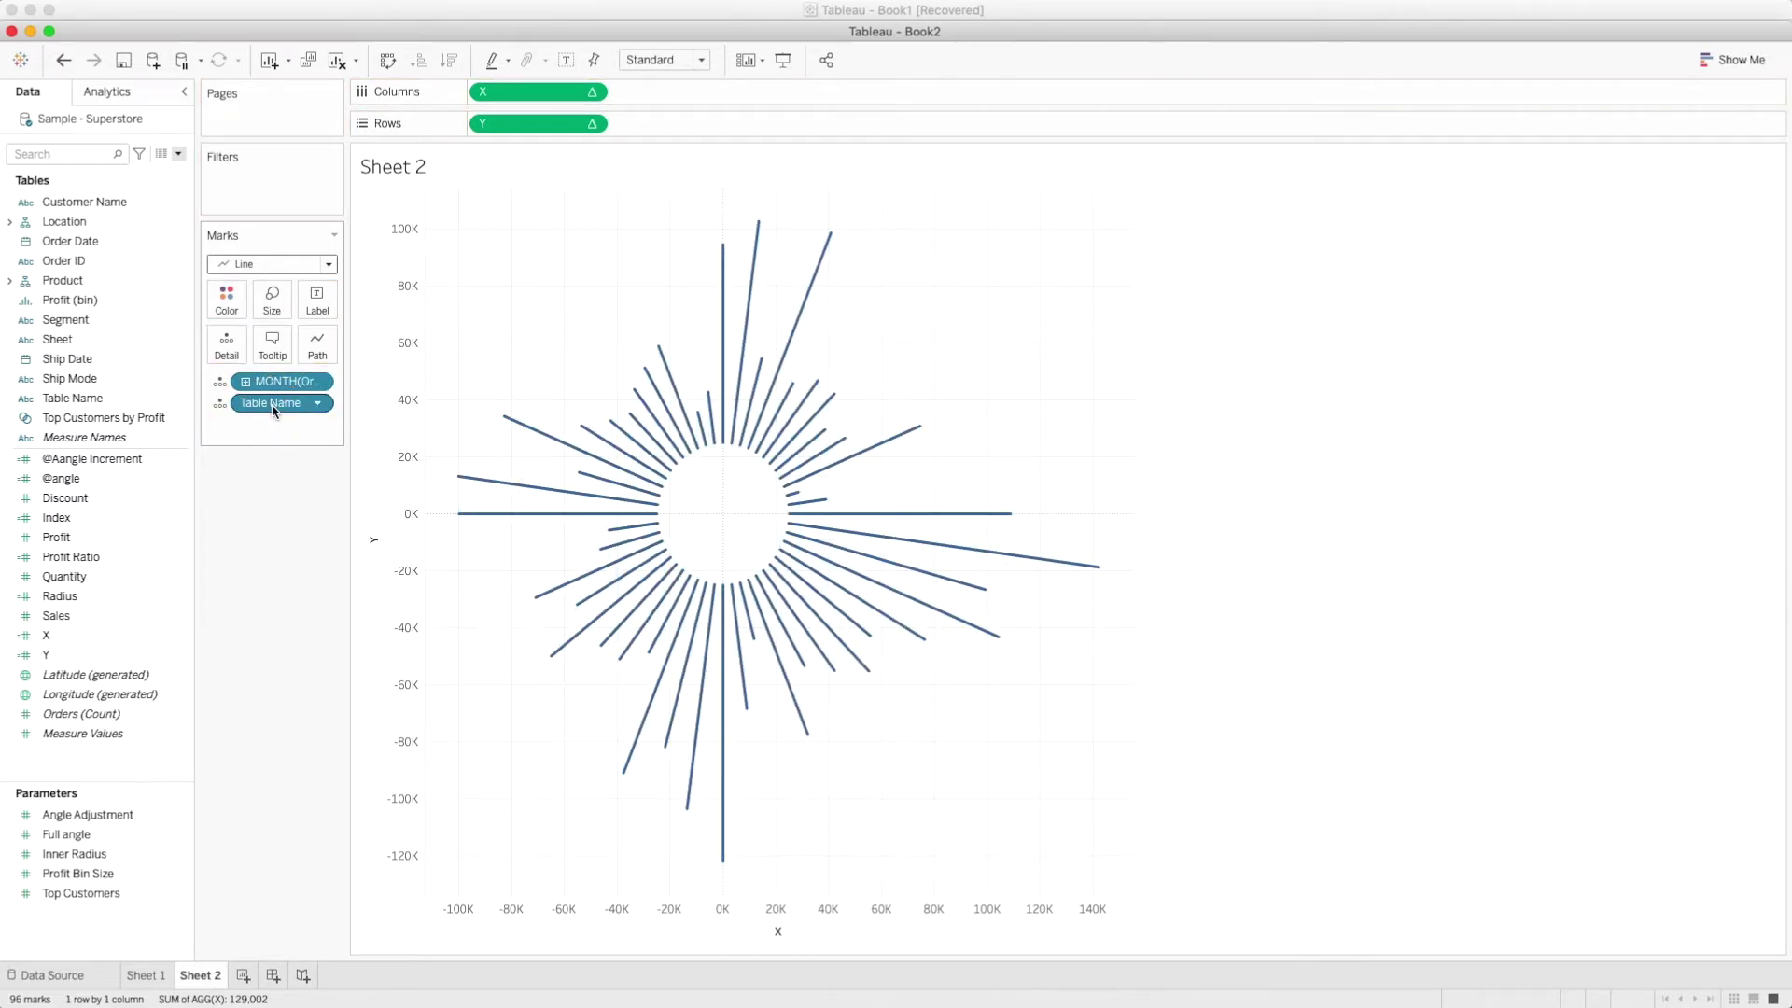
pyautogui.moveTo(292, 410); pyautogui.dragTo(320, 361)
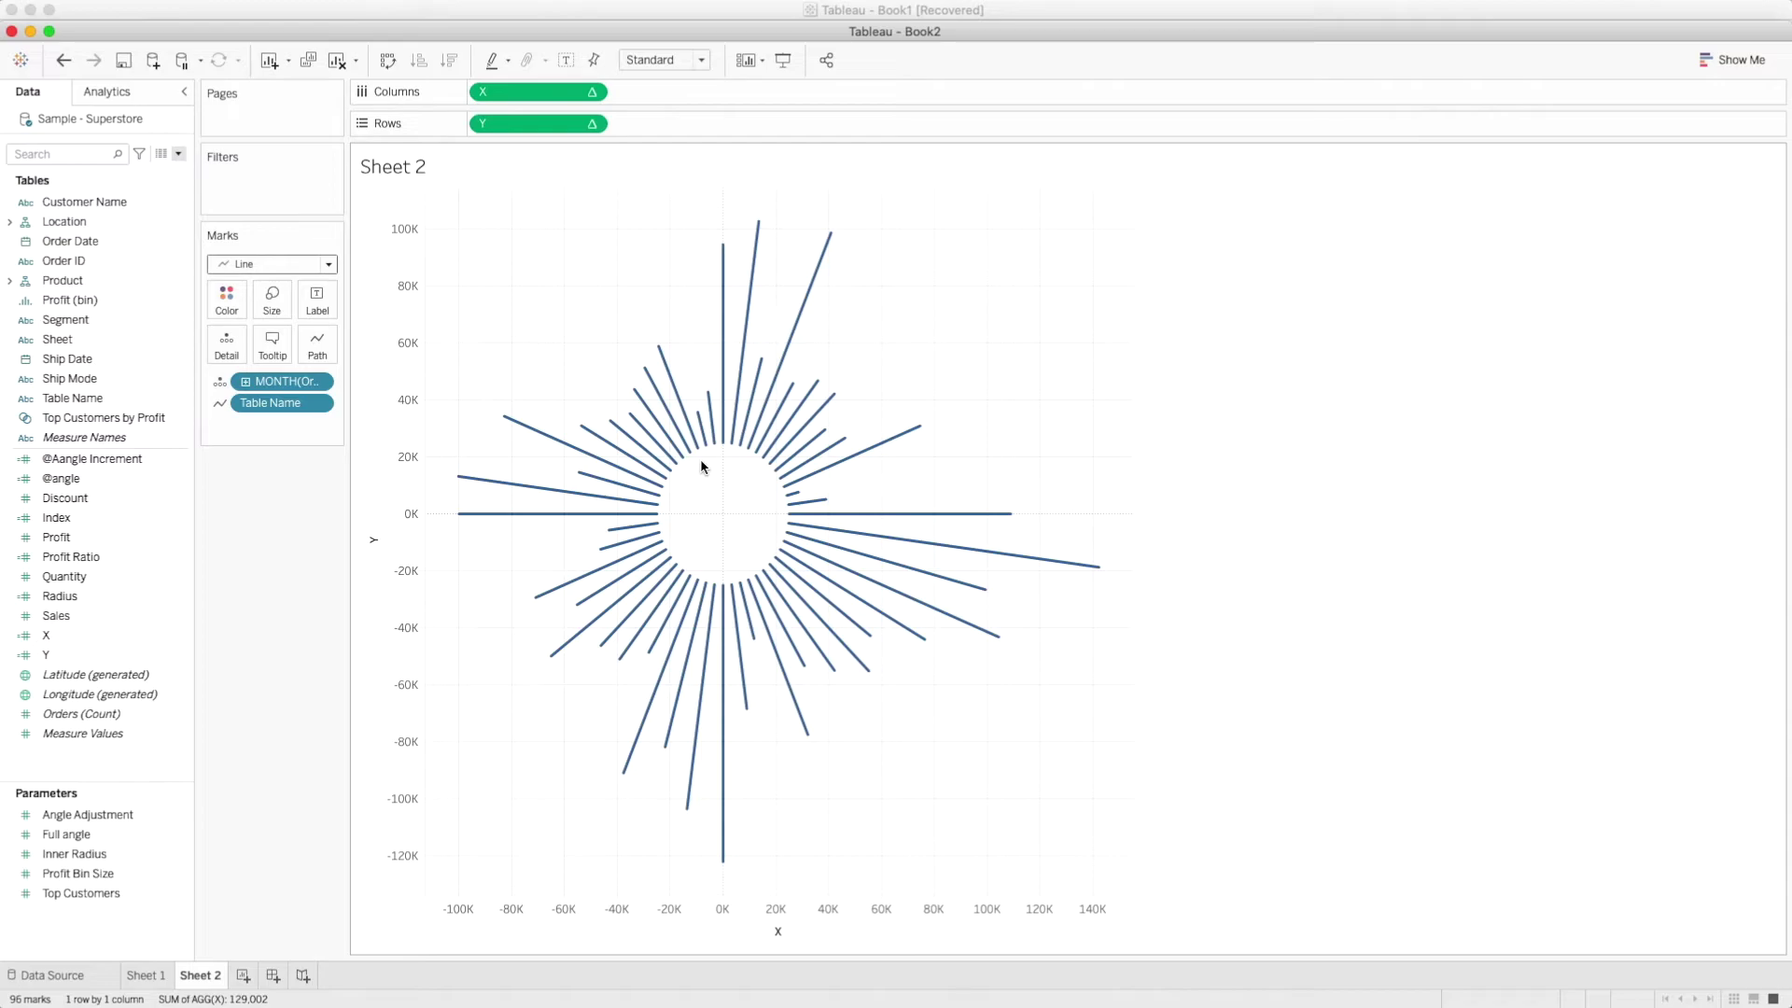
# Show markers at all points of the lines and color the lines by year of Order Date
pyautogui.moveTo(668, 375)
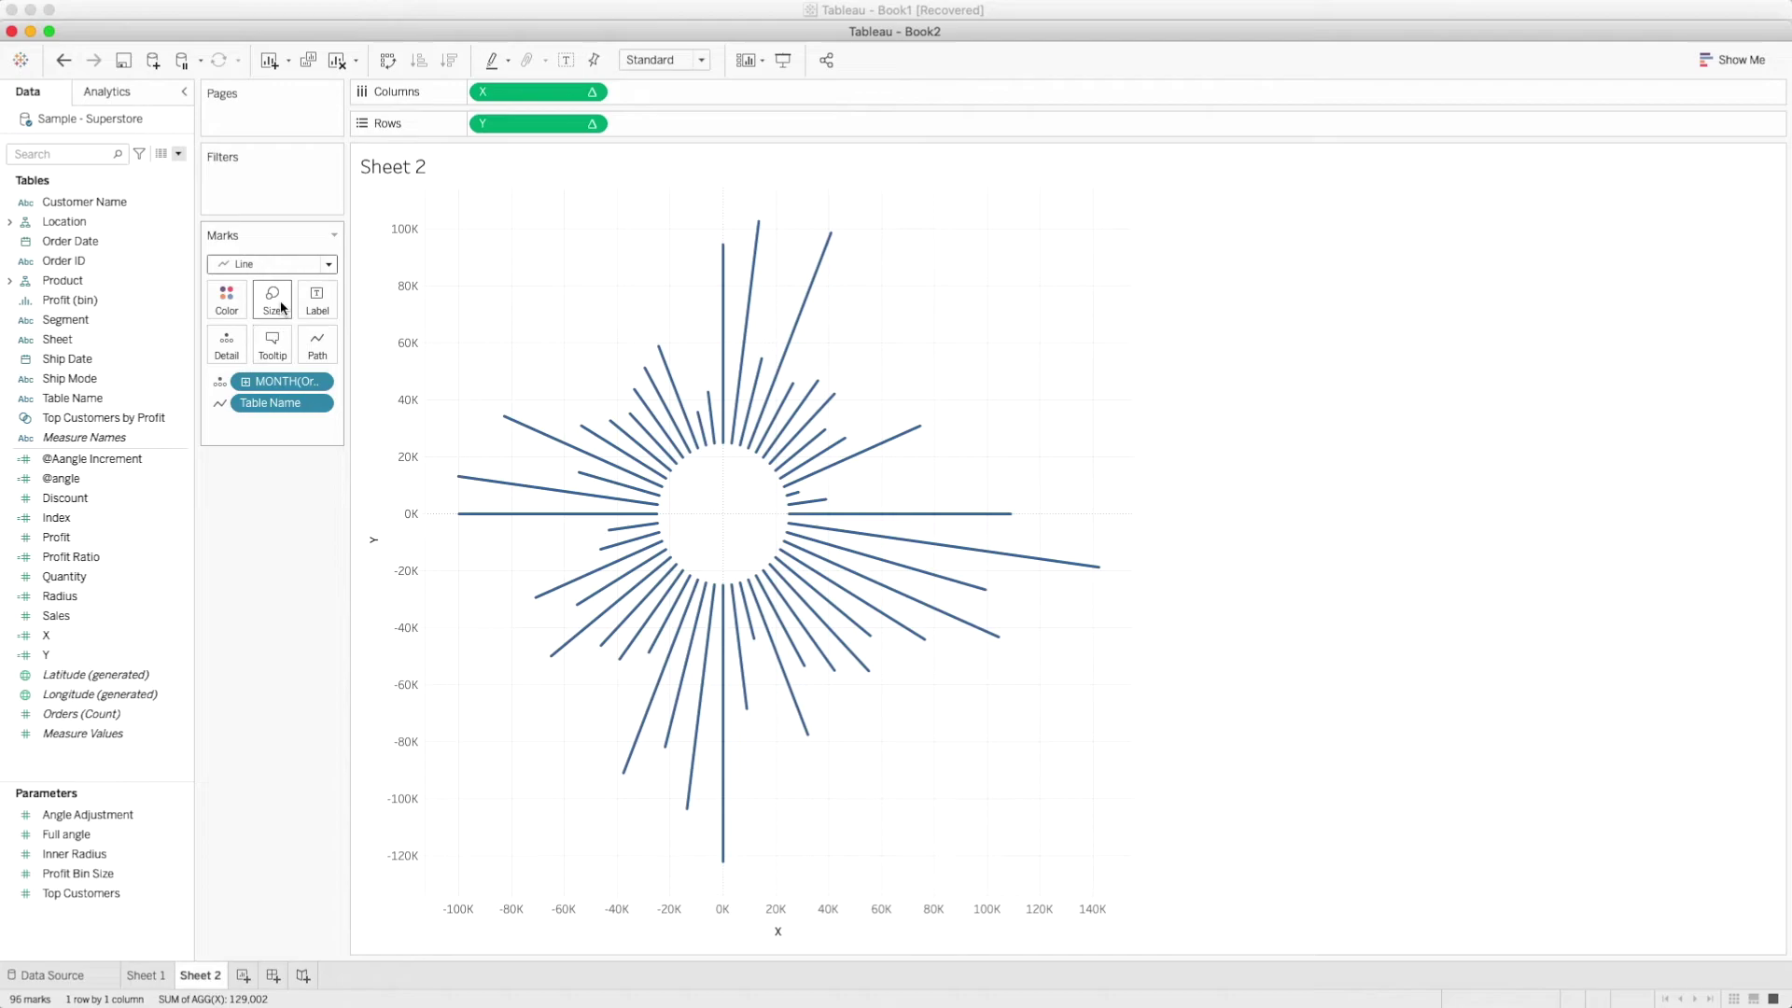
pyautogui.click(244, 313)
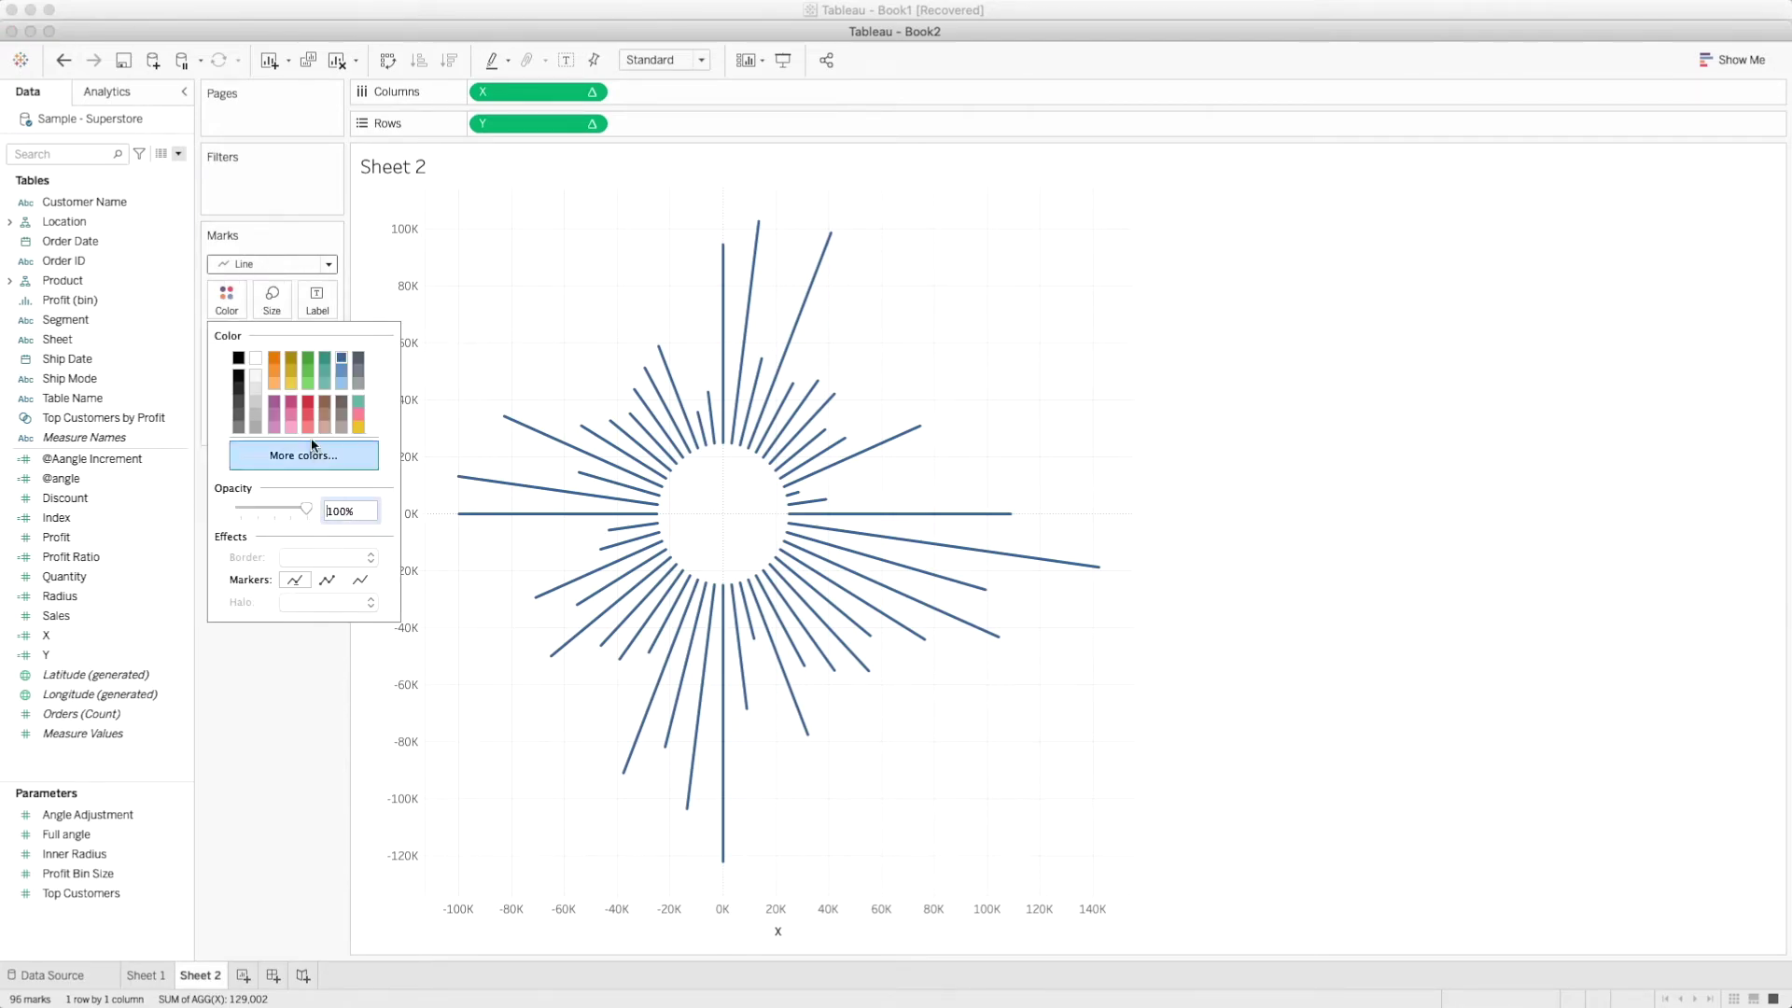
pyautogui.click(334, 581)
pyautogui.click(280, 727)
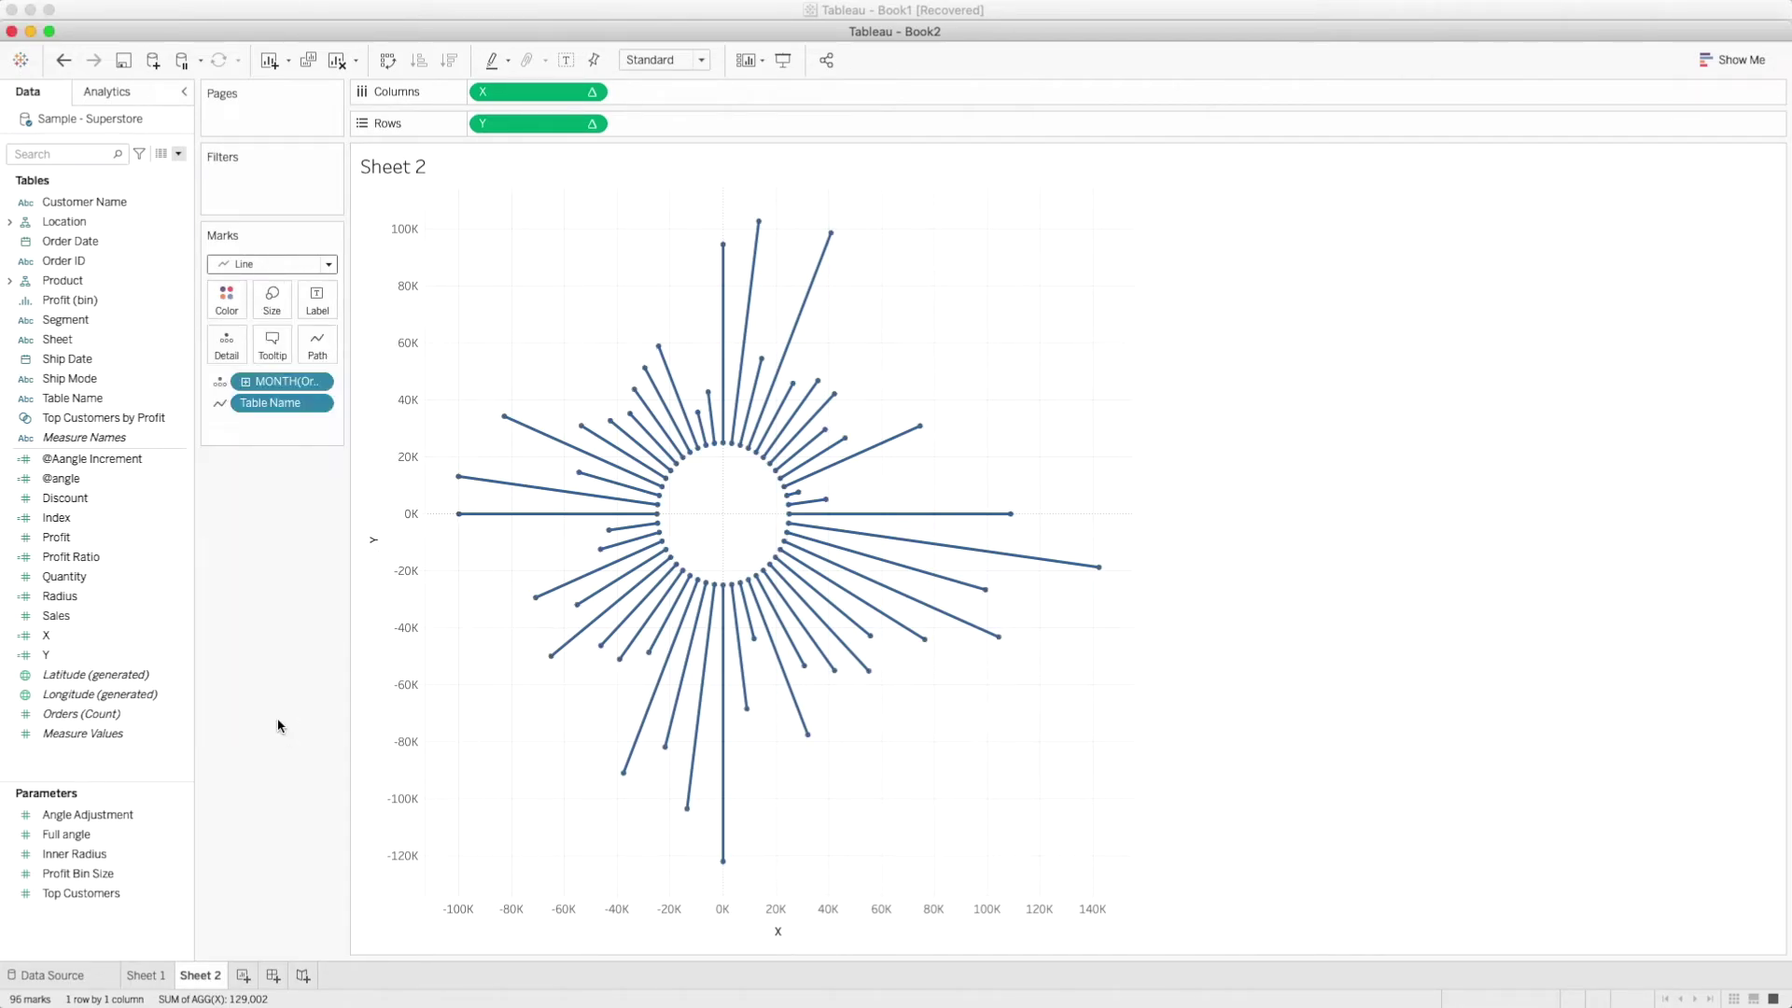
pyautogui.moveTo(70, 241); pyautogui.dragTo(220, 305)
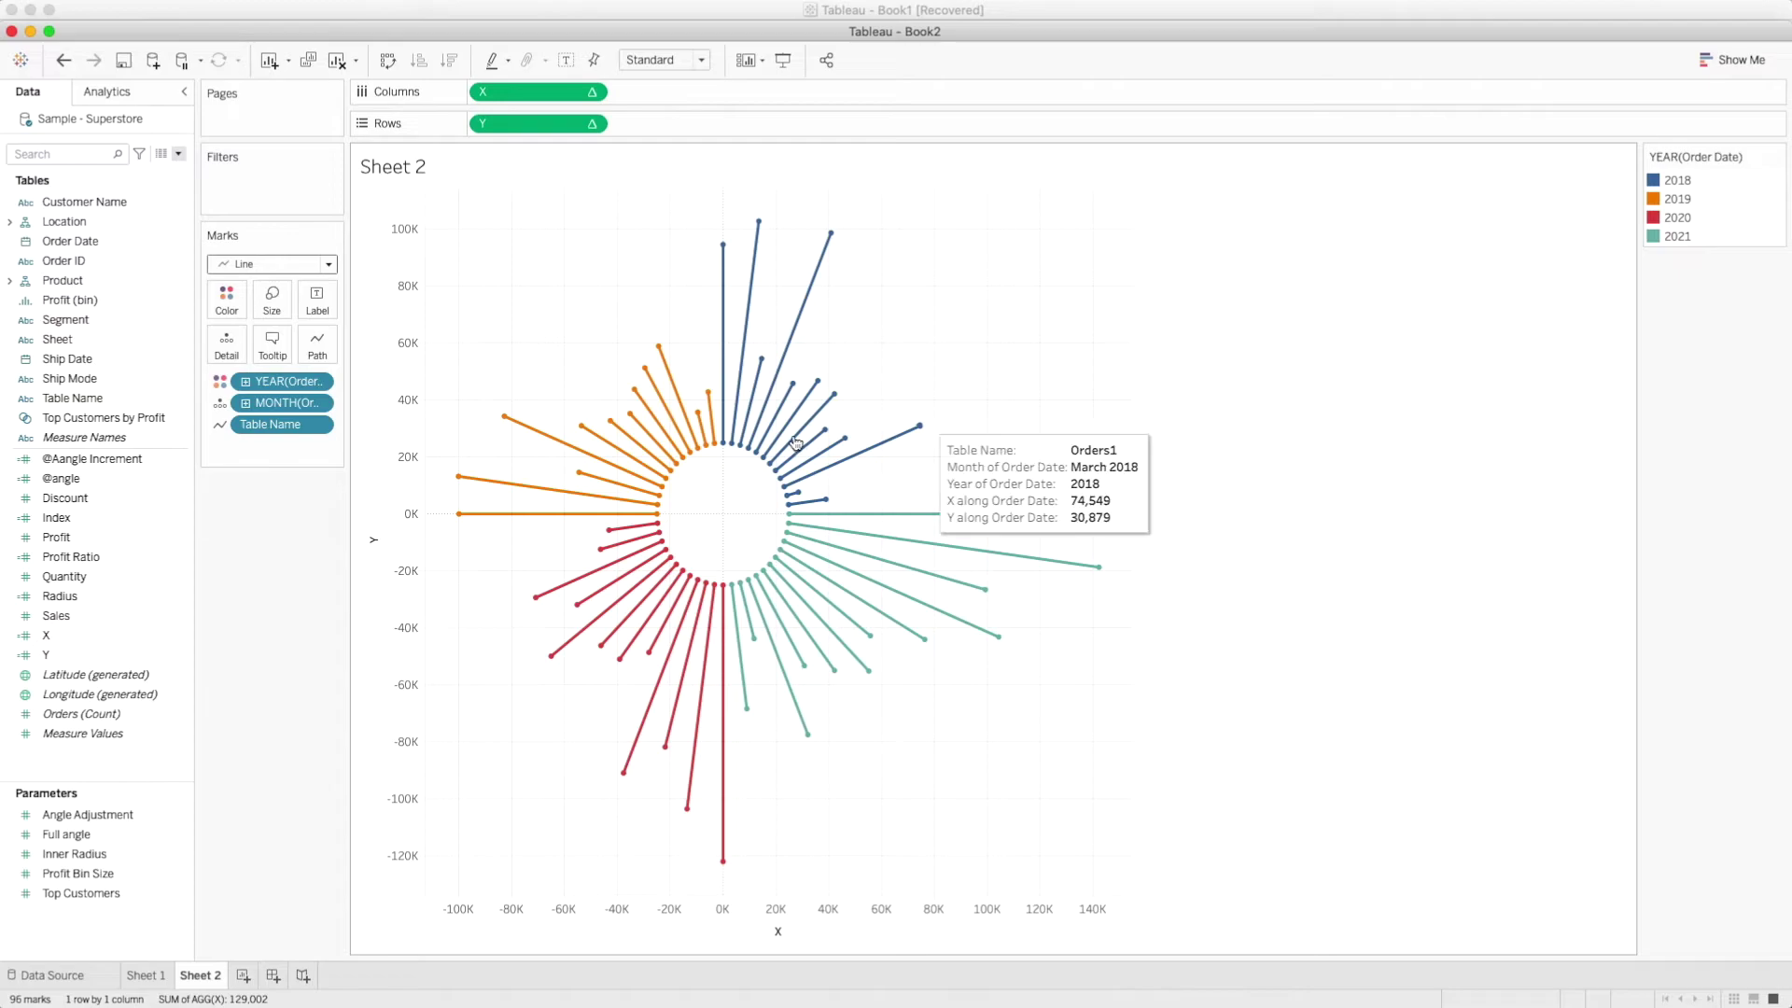
# Swap the axes so that Y is on Columns and X is on Rows
pyautogui.moveTo(727, 333)
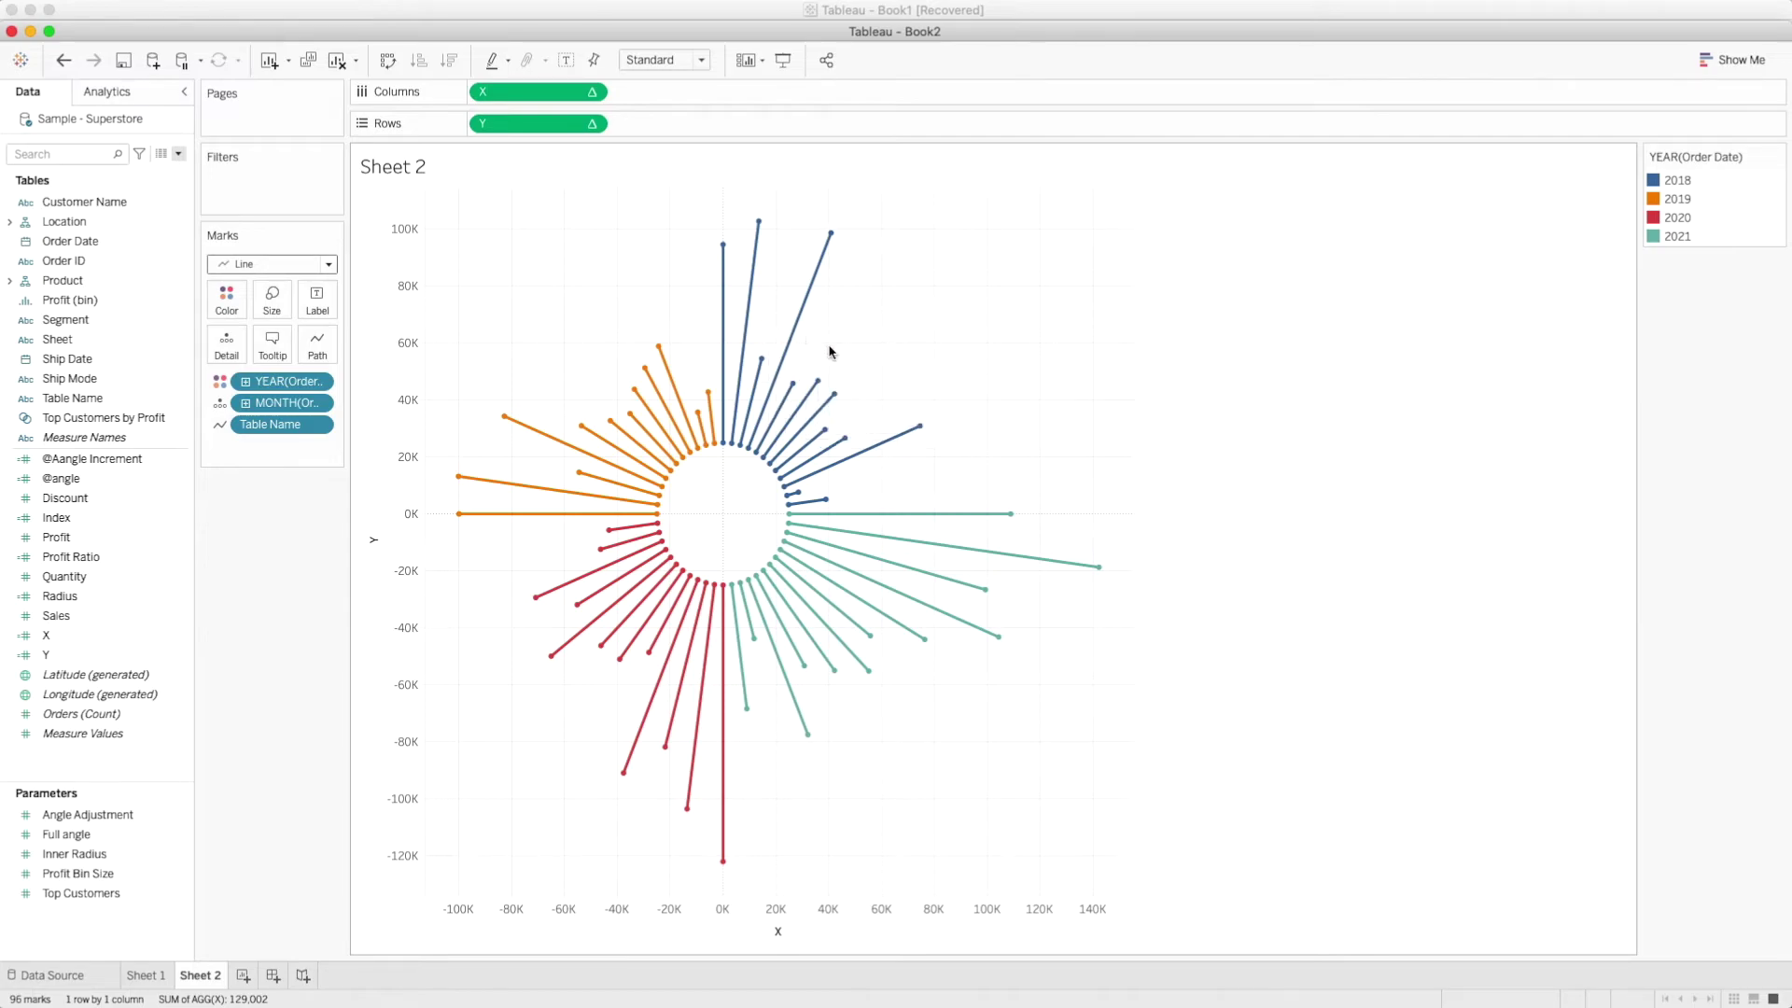
pyautogui.click(388, 60)
pyautogui.moveTo(809, 396)
pyautogui.moveTo(822, 499)
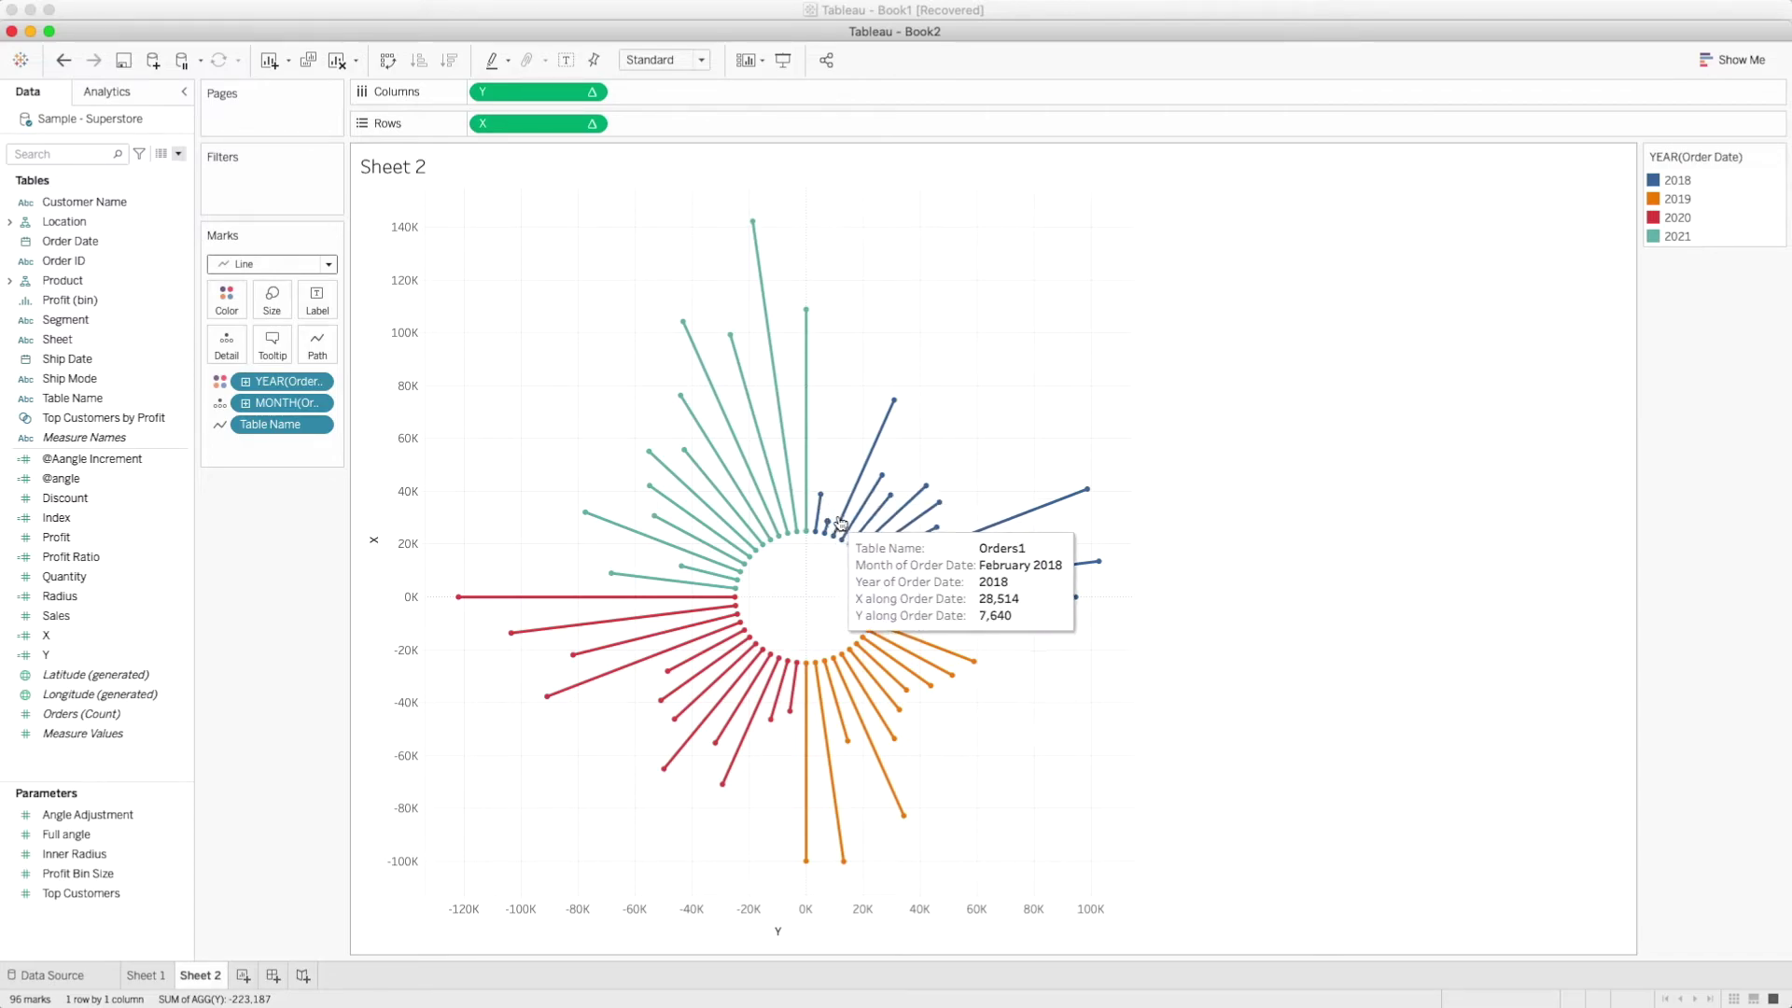
pyautogui.moveTo(894, 549)
pyautogui.moveTo(930, 607)
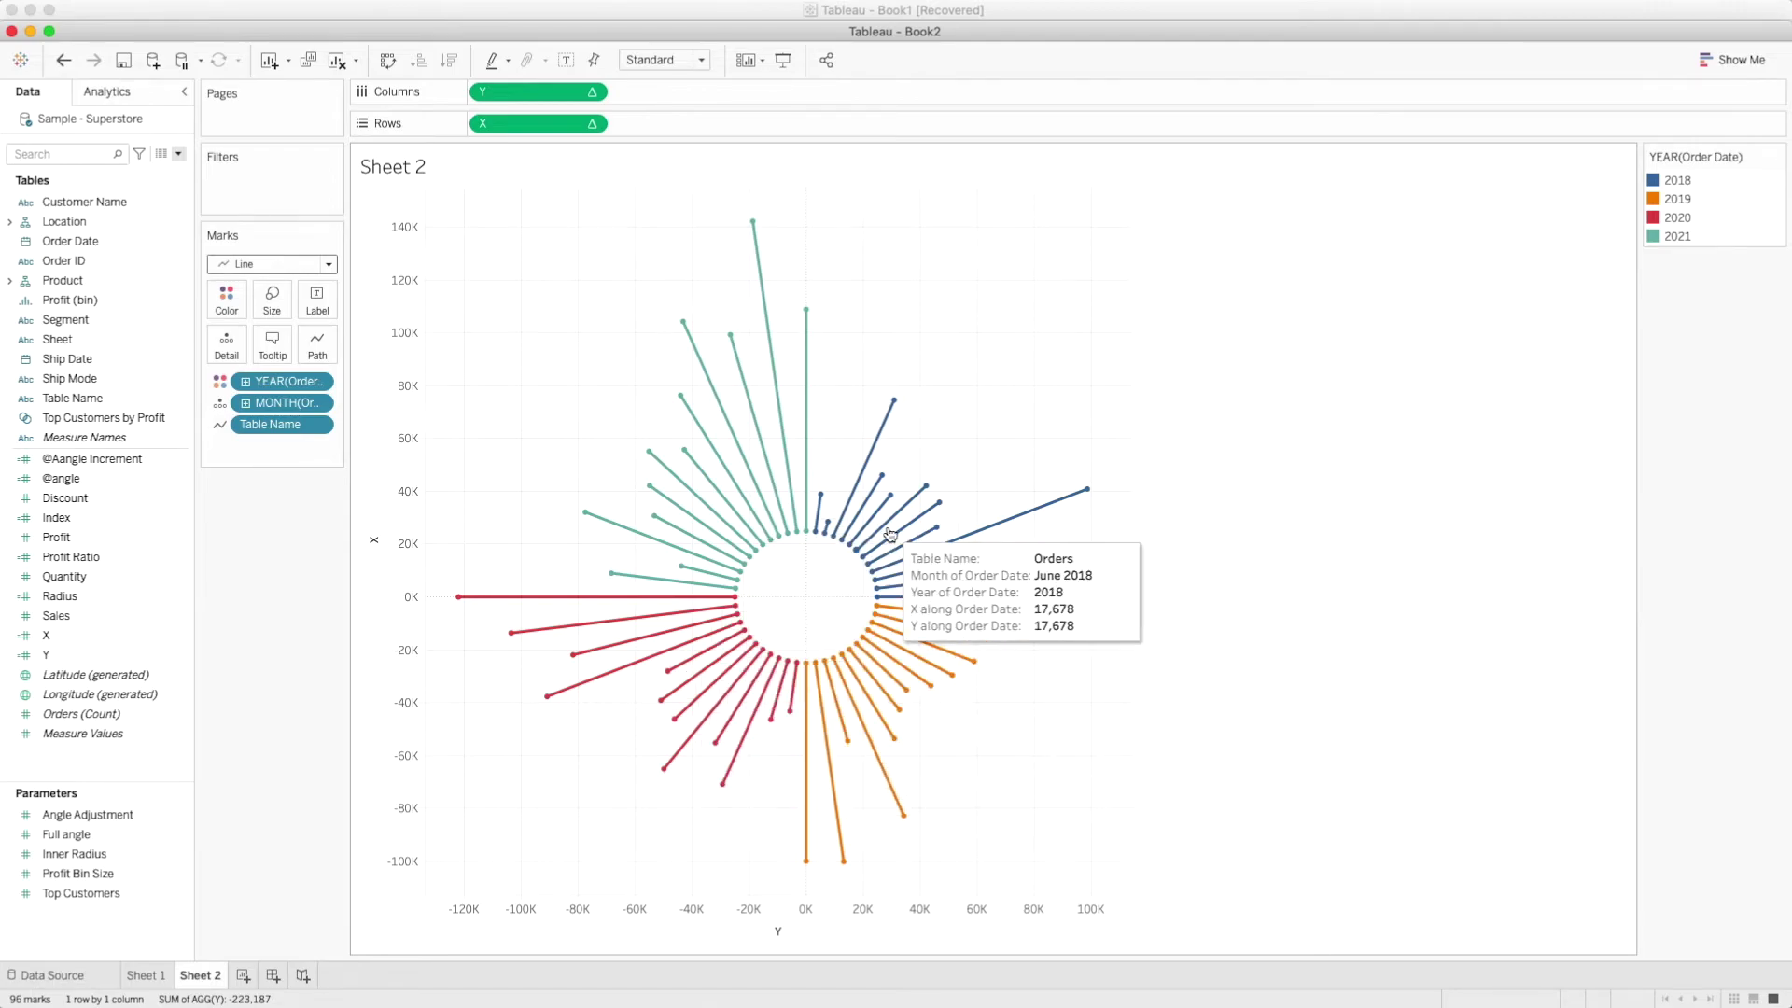
pyautogui.moveTo(774, 434)
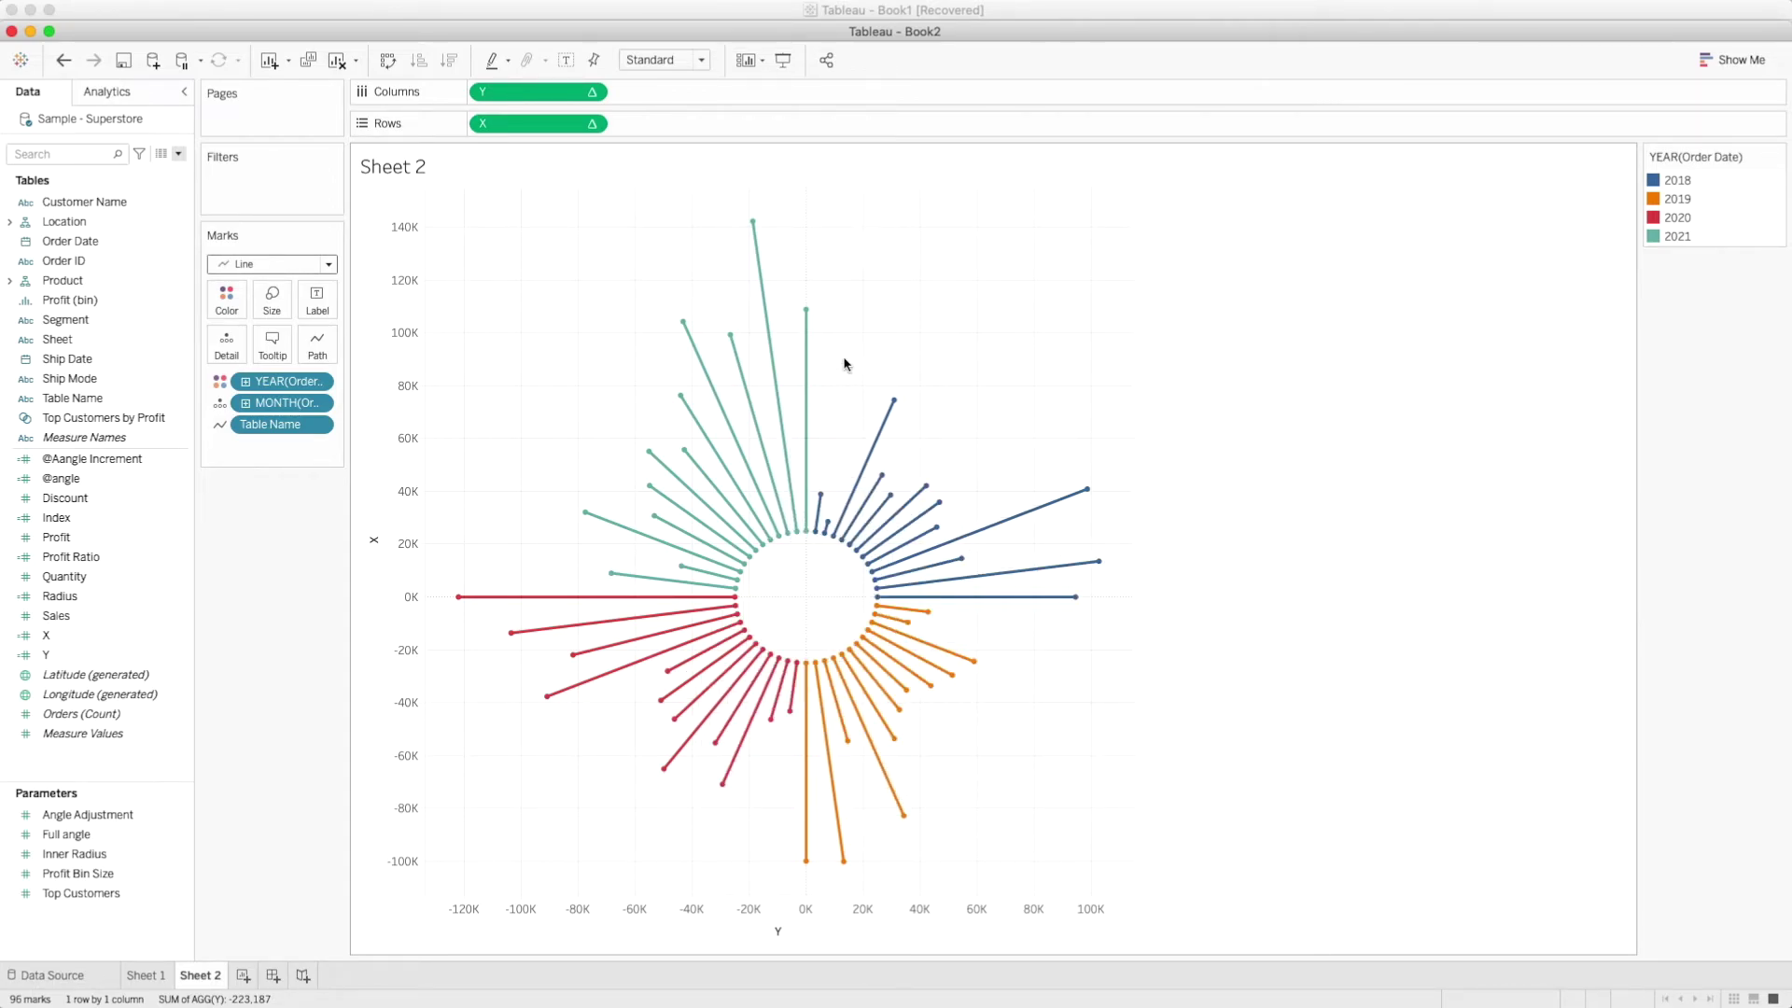
# Show the control for the Full angle parameter on Sheet 2
pyautogui.click(171, 737)
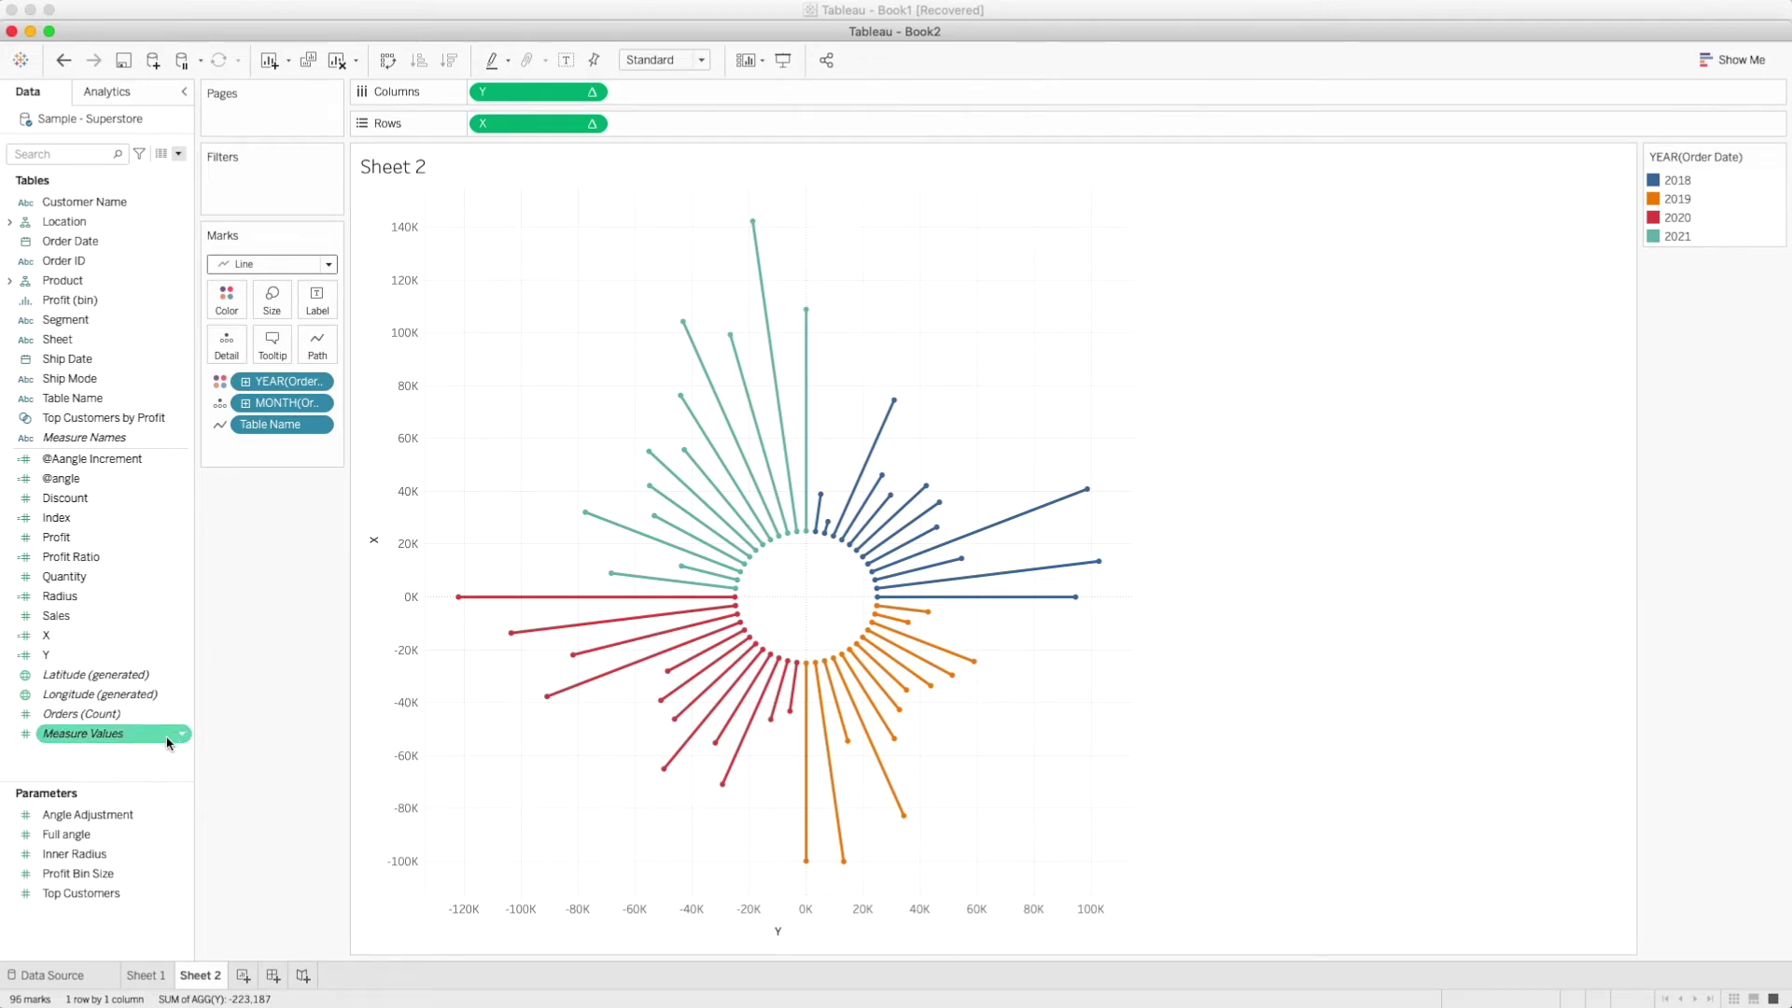
pyautogui.rightClick(101, 836)
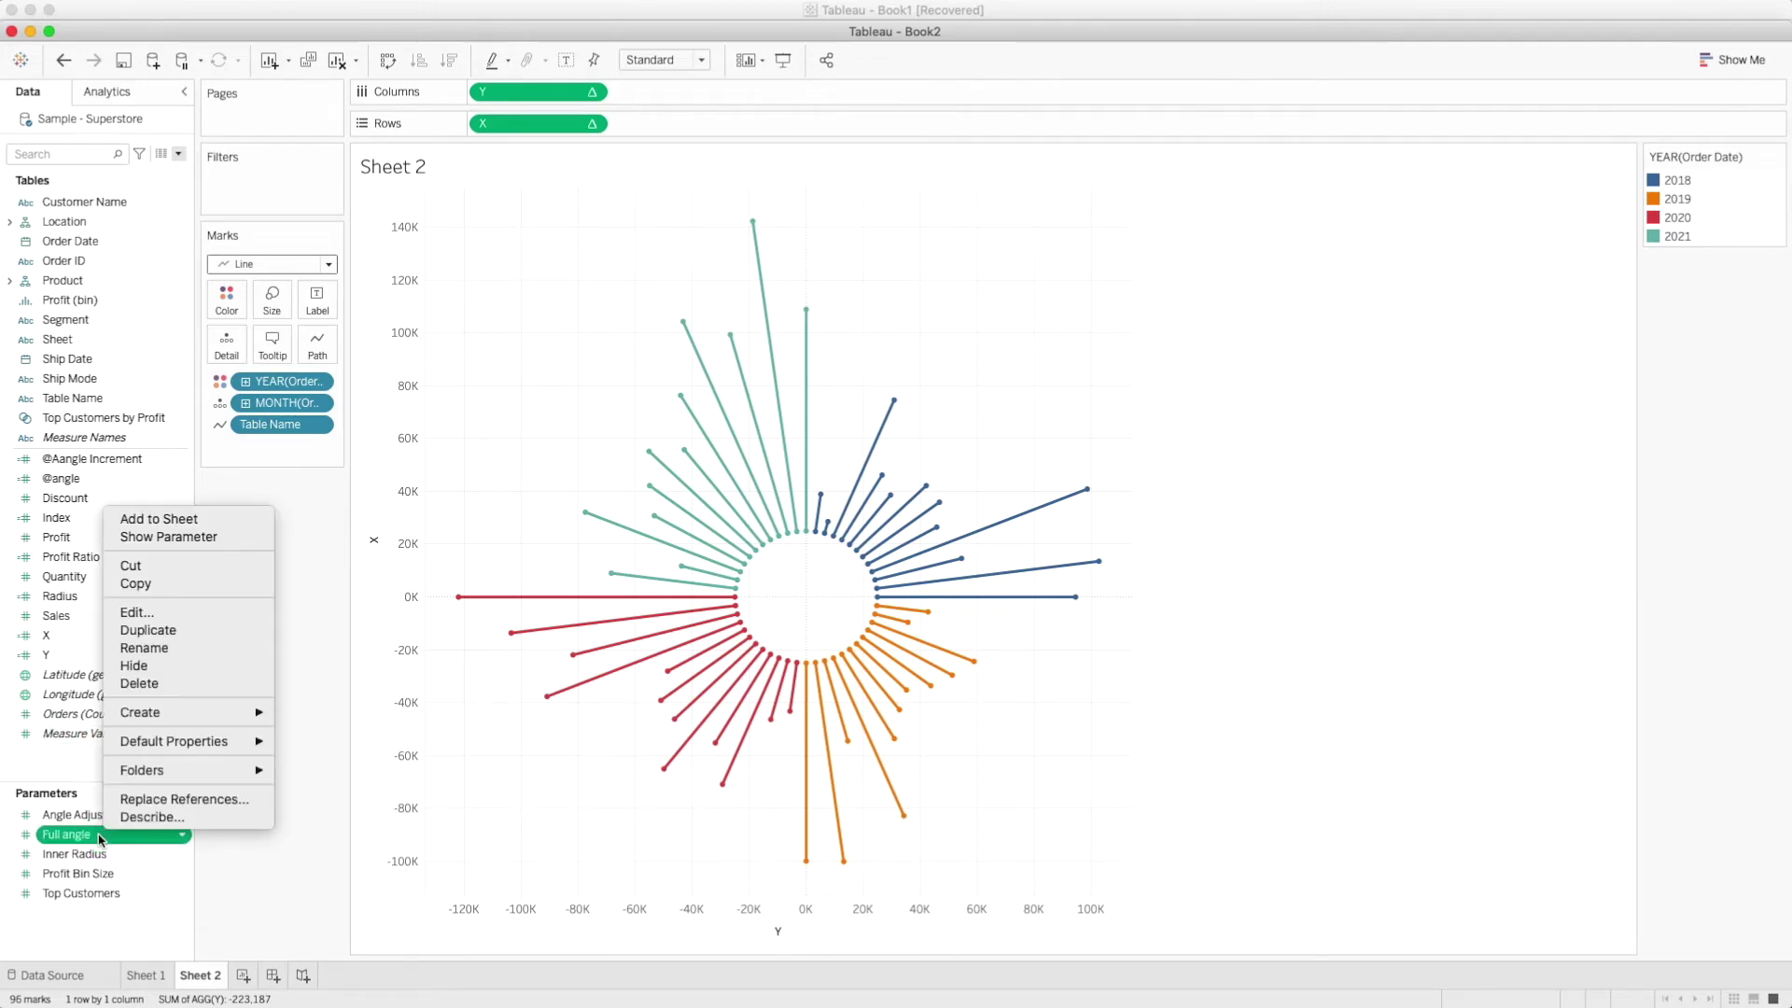
pyautogui.click(168, 537)
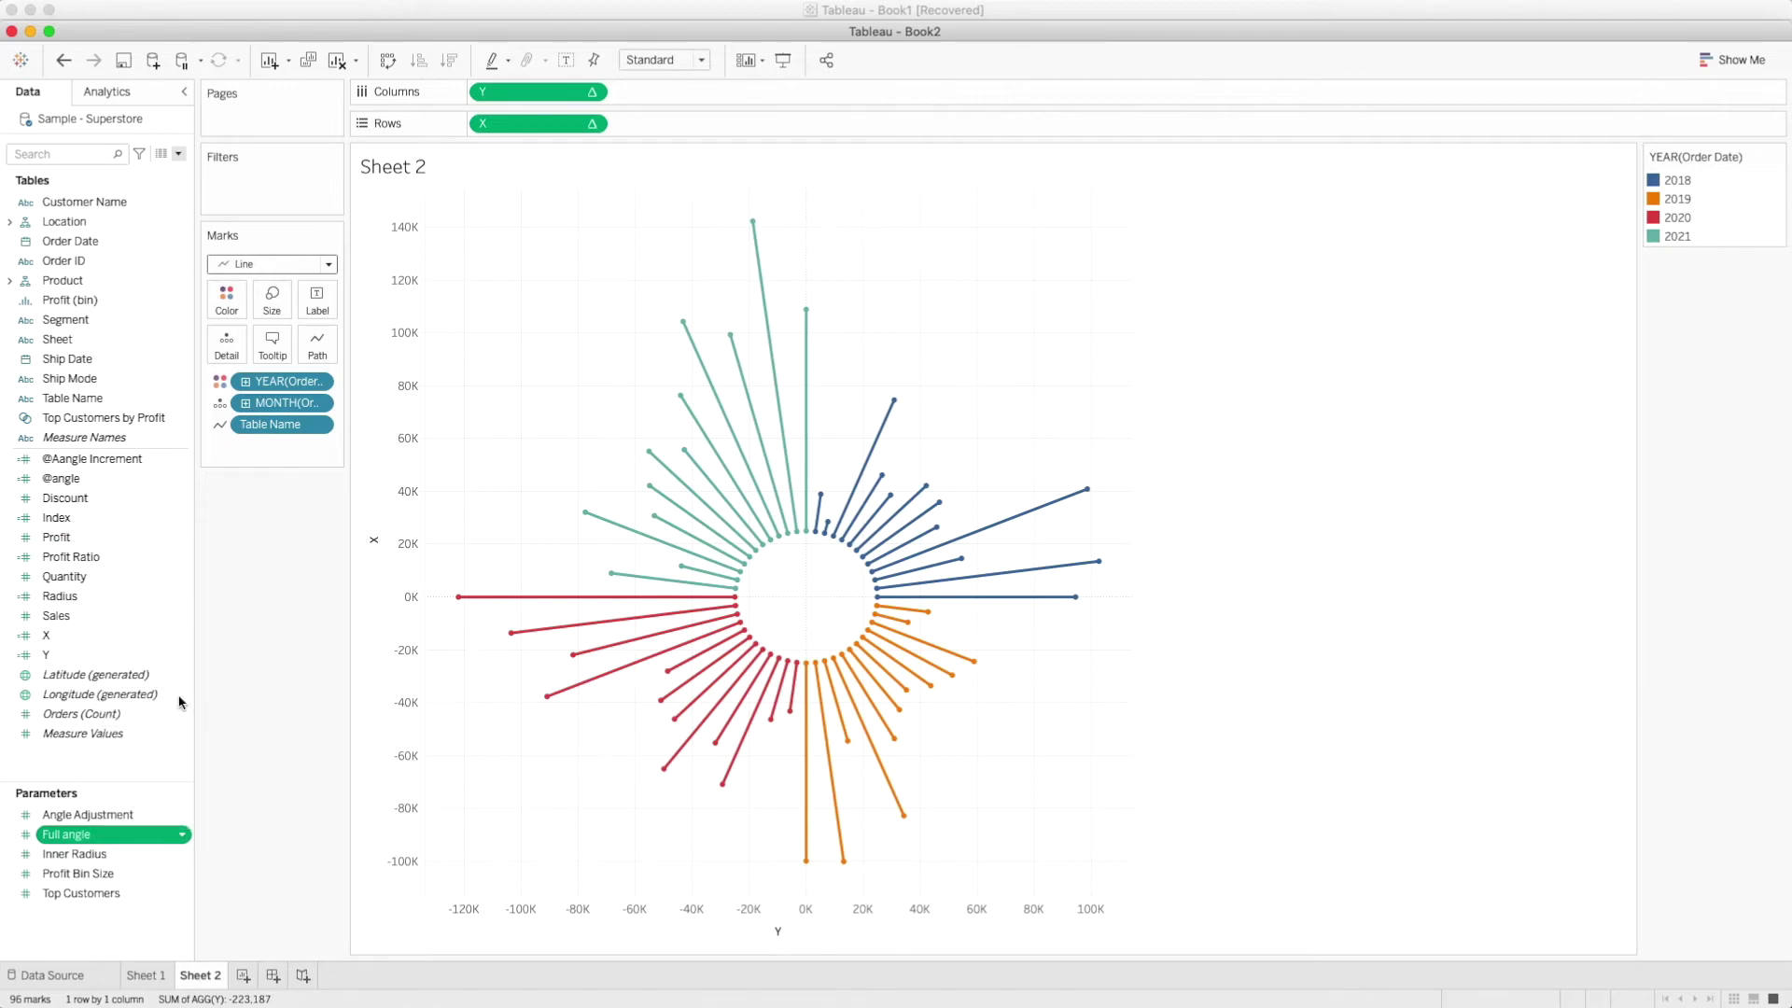
# Show the controls for the Angle Adjustment and Inner Radius parameters on Sheet 2
pyautogui.rightClick(114, 818)
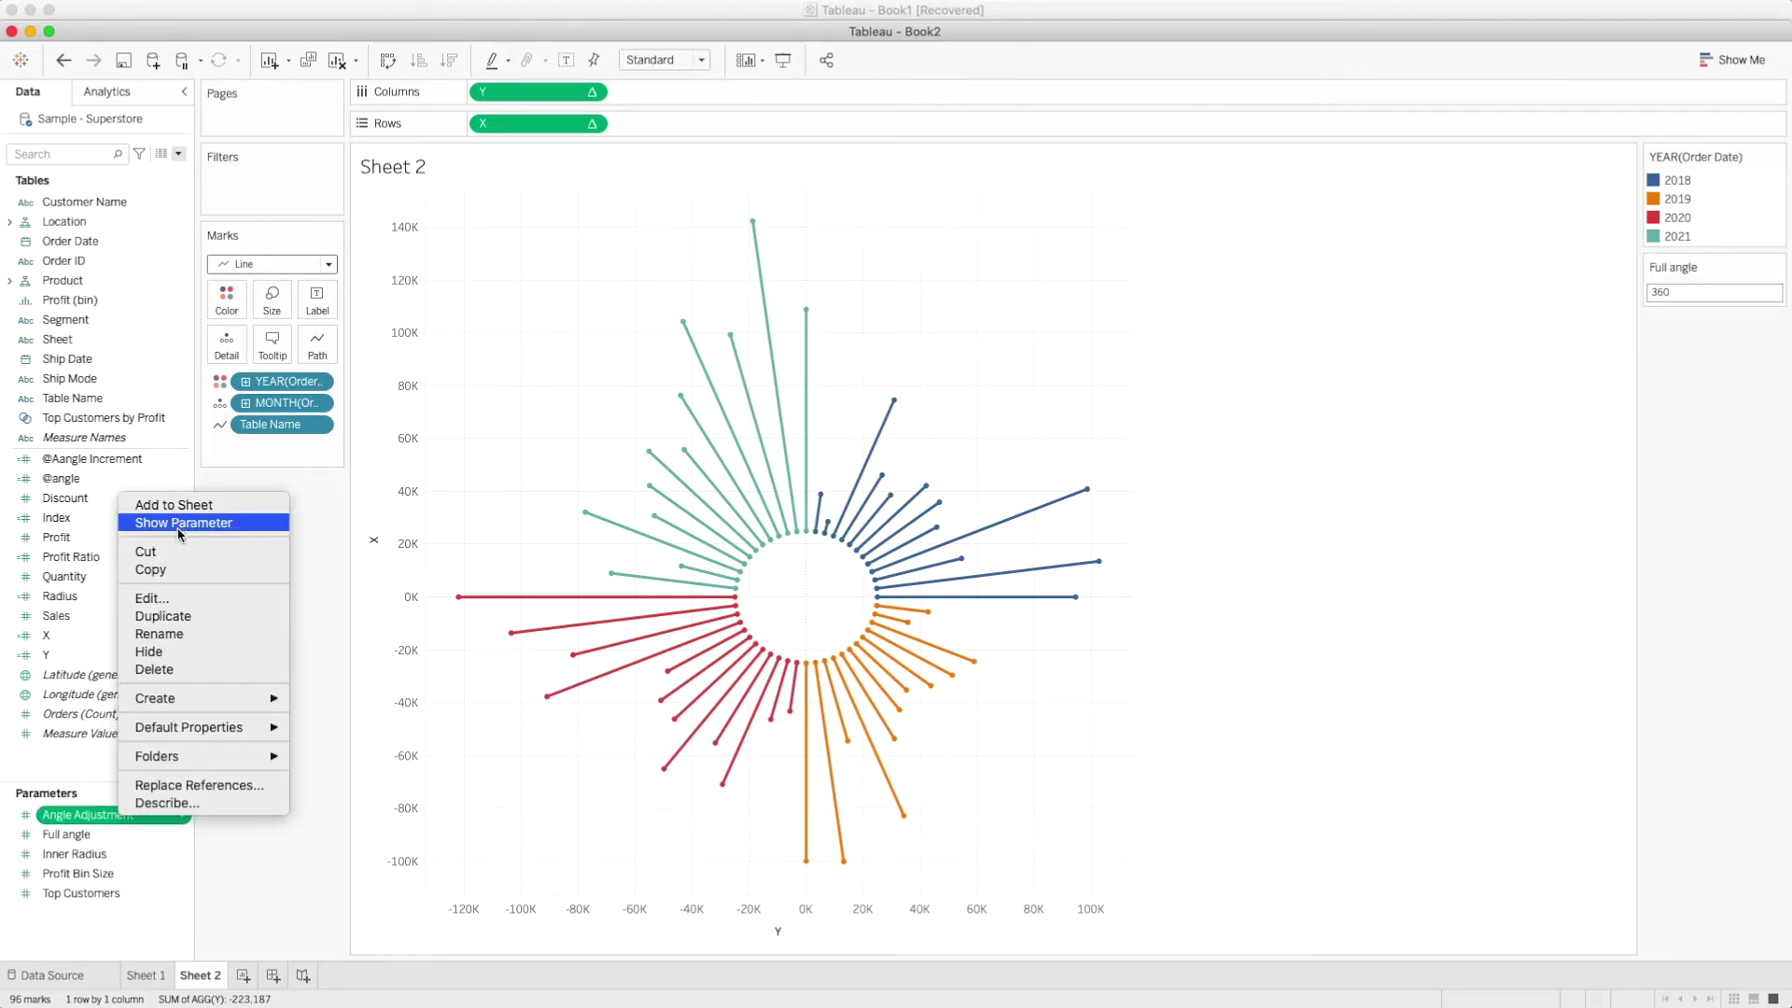
pyautogui.click(180, 523)
pyautogui.rightClick(80, 852)
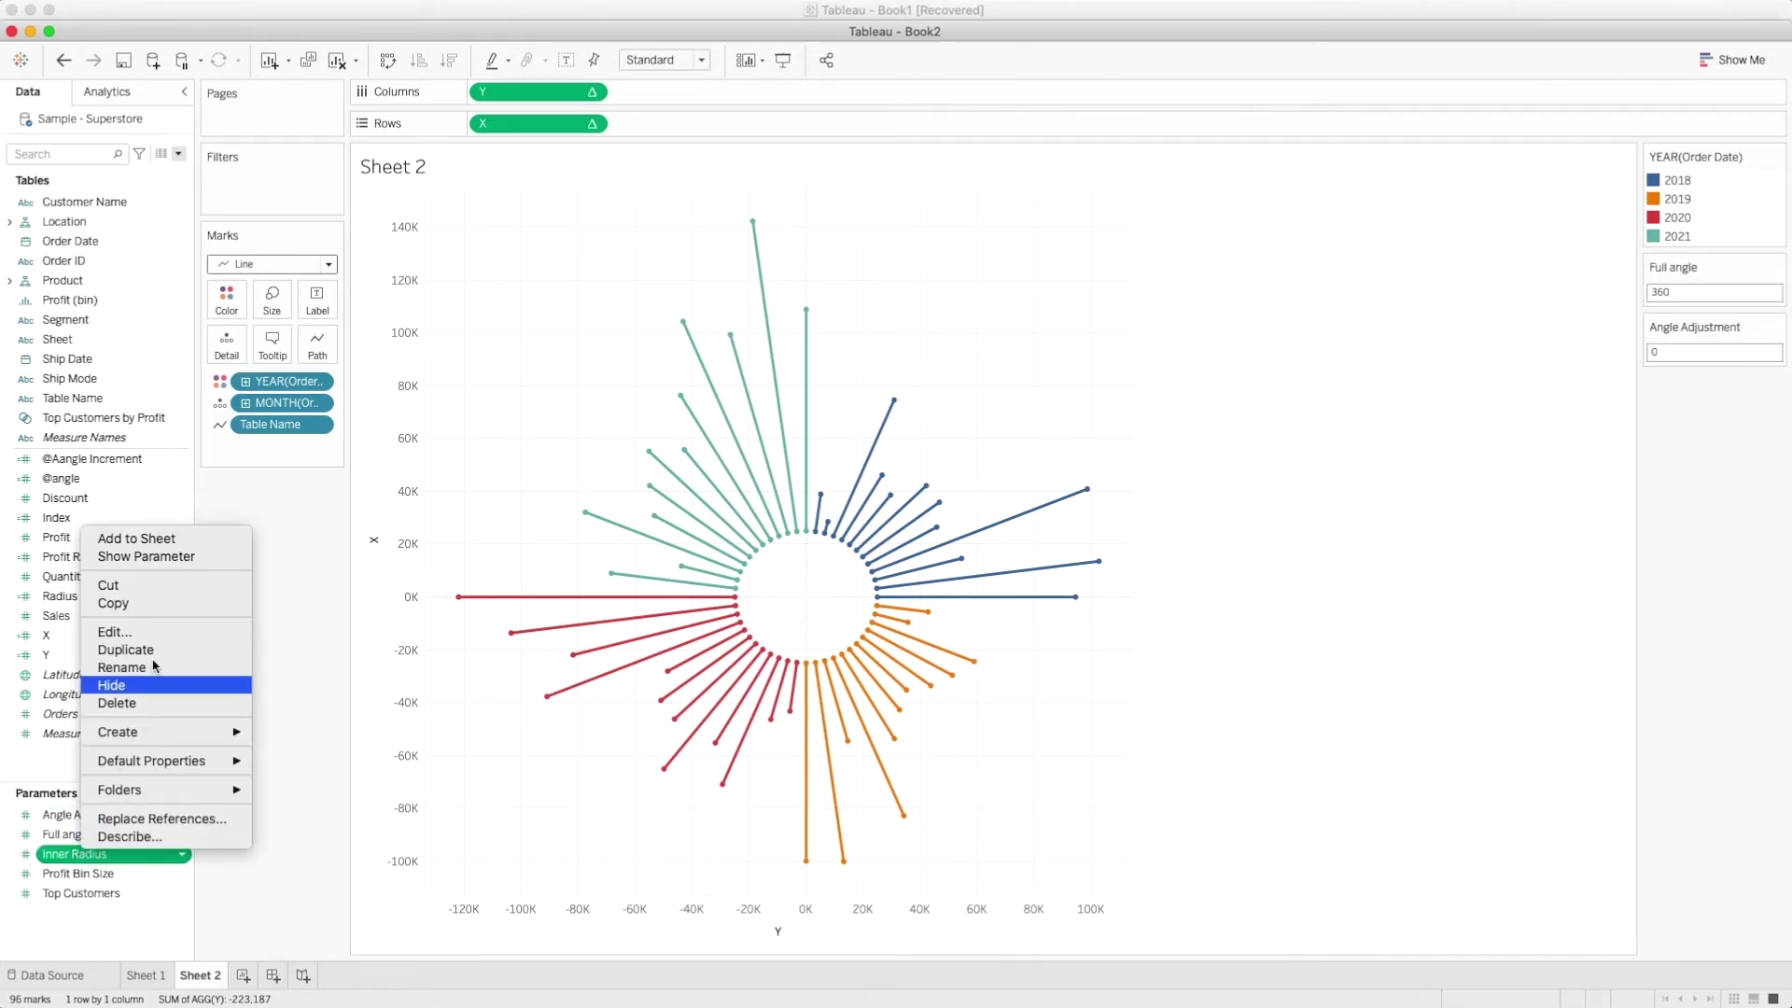
pyautogui.click(159, 556)
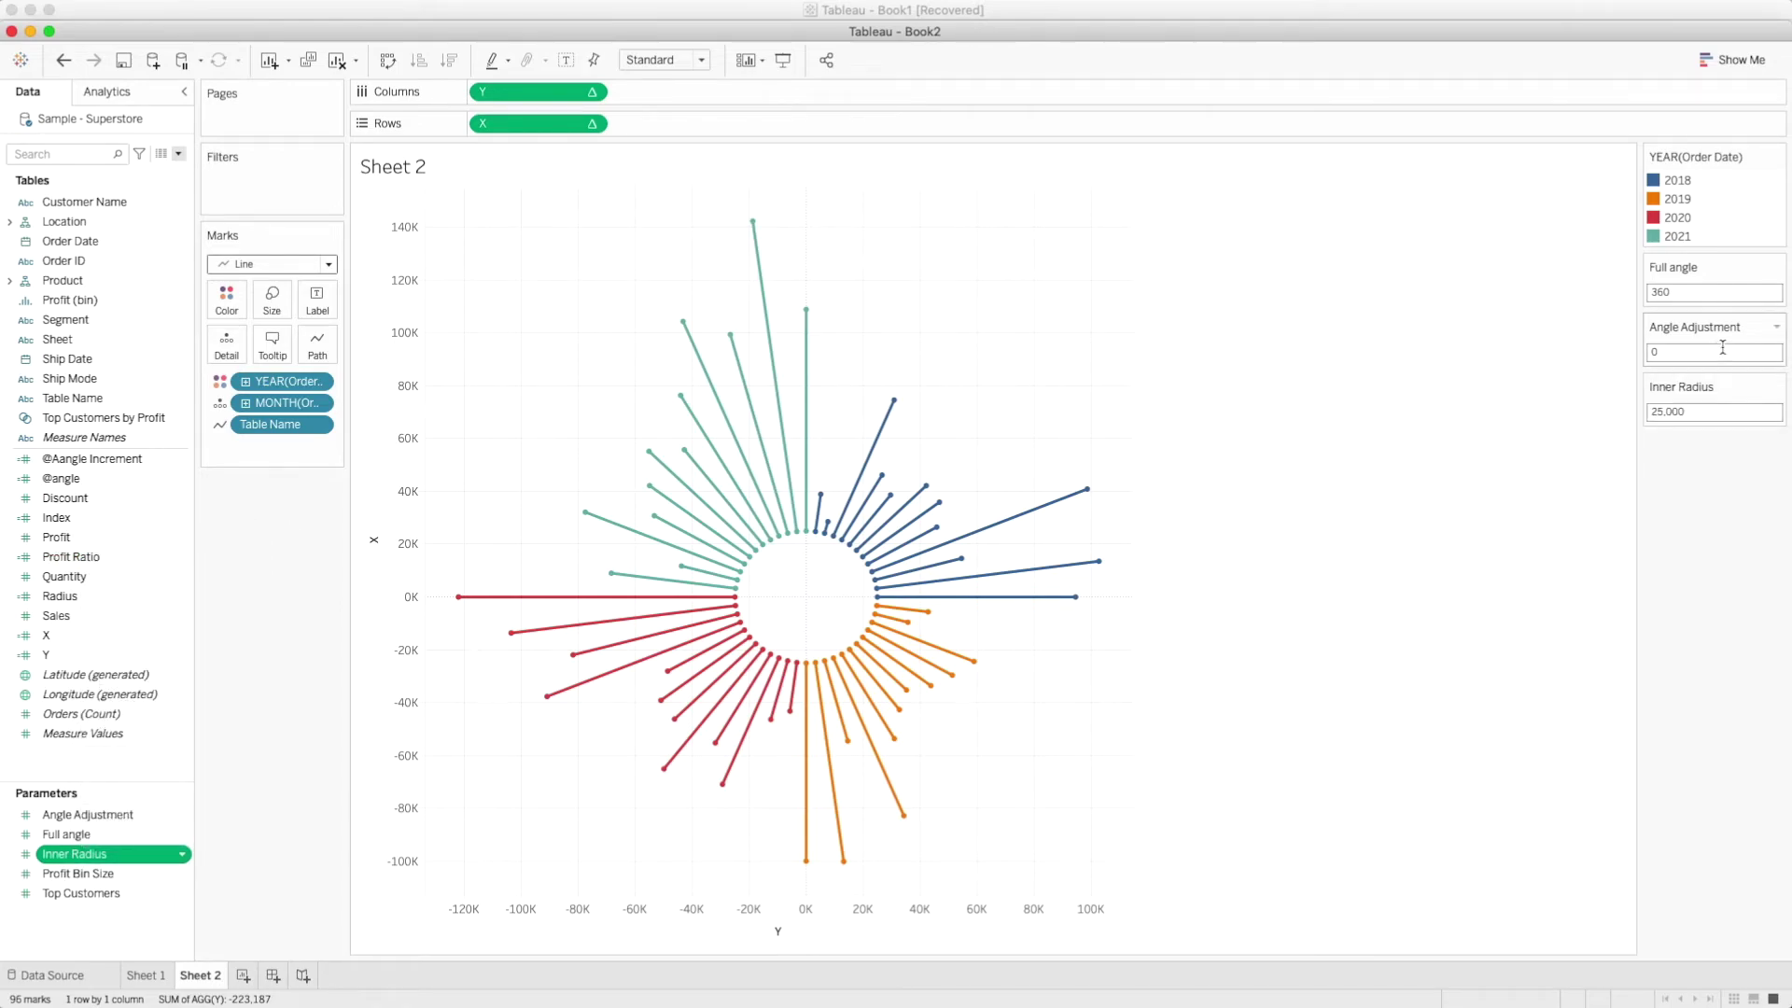
# Set the Inner Radius parameter to 40,000 and inspect the marks around the enlarged inner circle
pyautogui.click(1692, 411)
pyautogui.write('40')
pyautogui.press('Return')
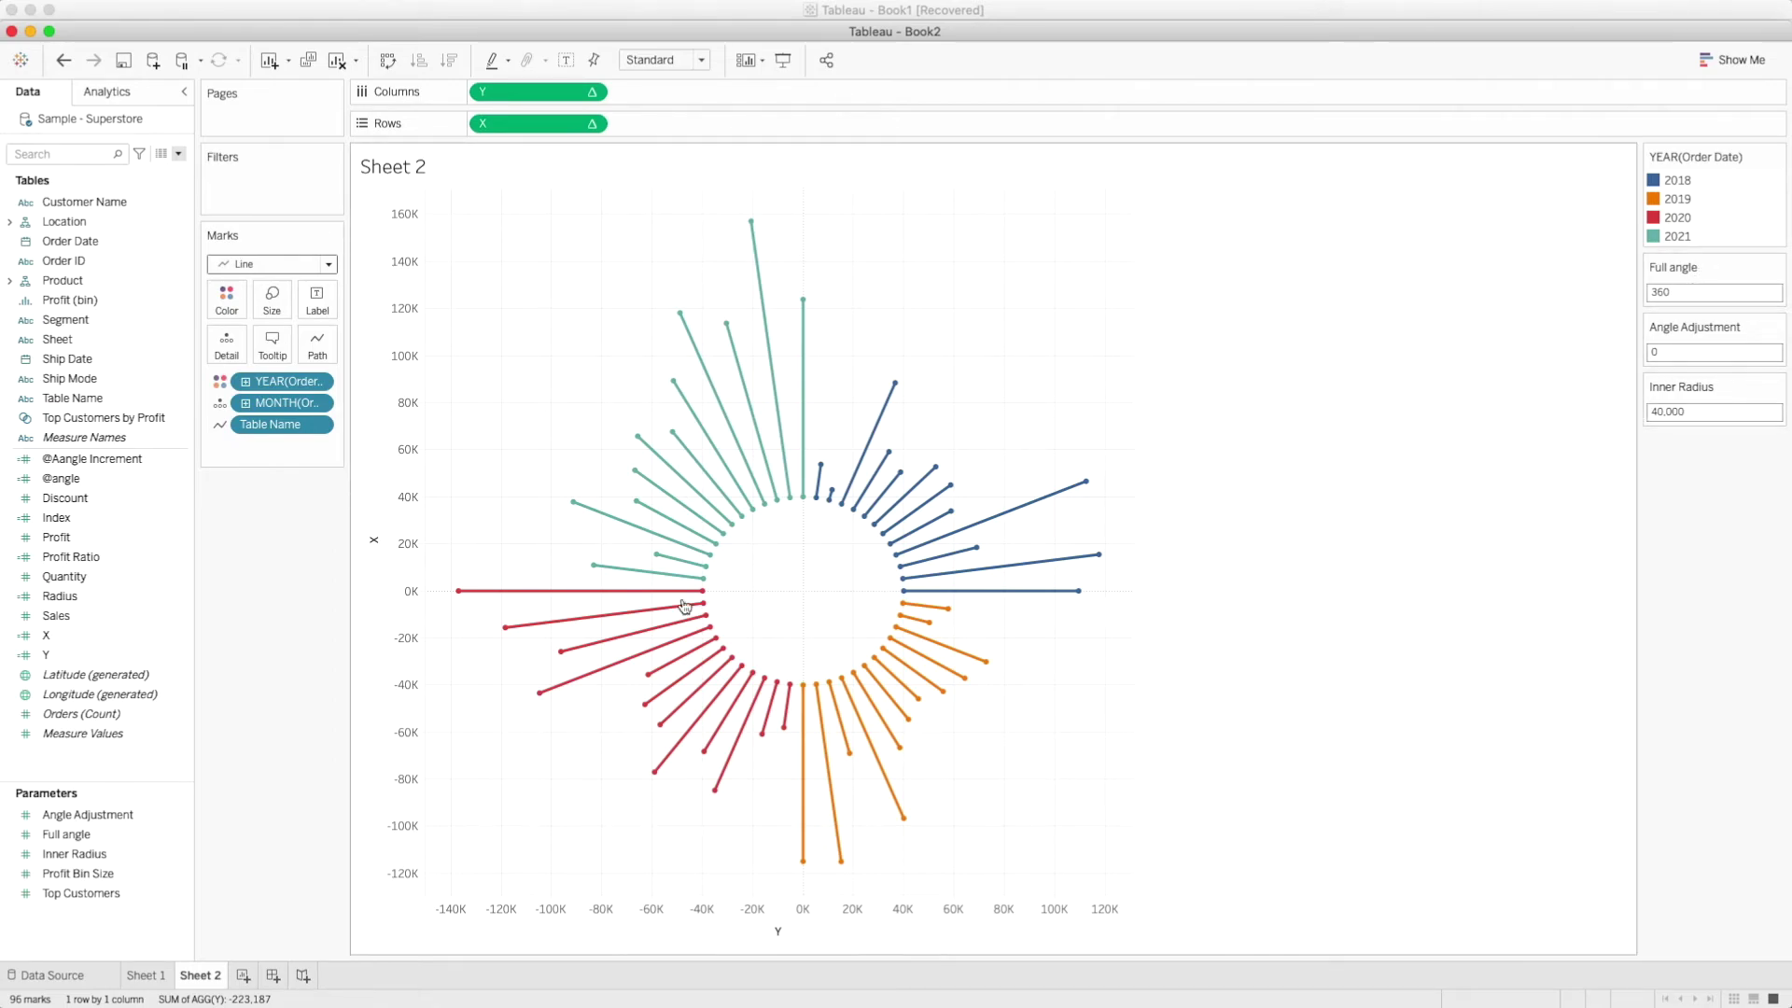
pyautogui.moveTo(660, 681)
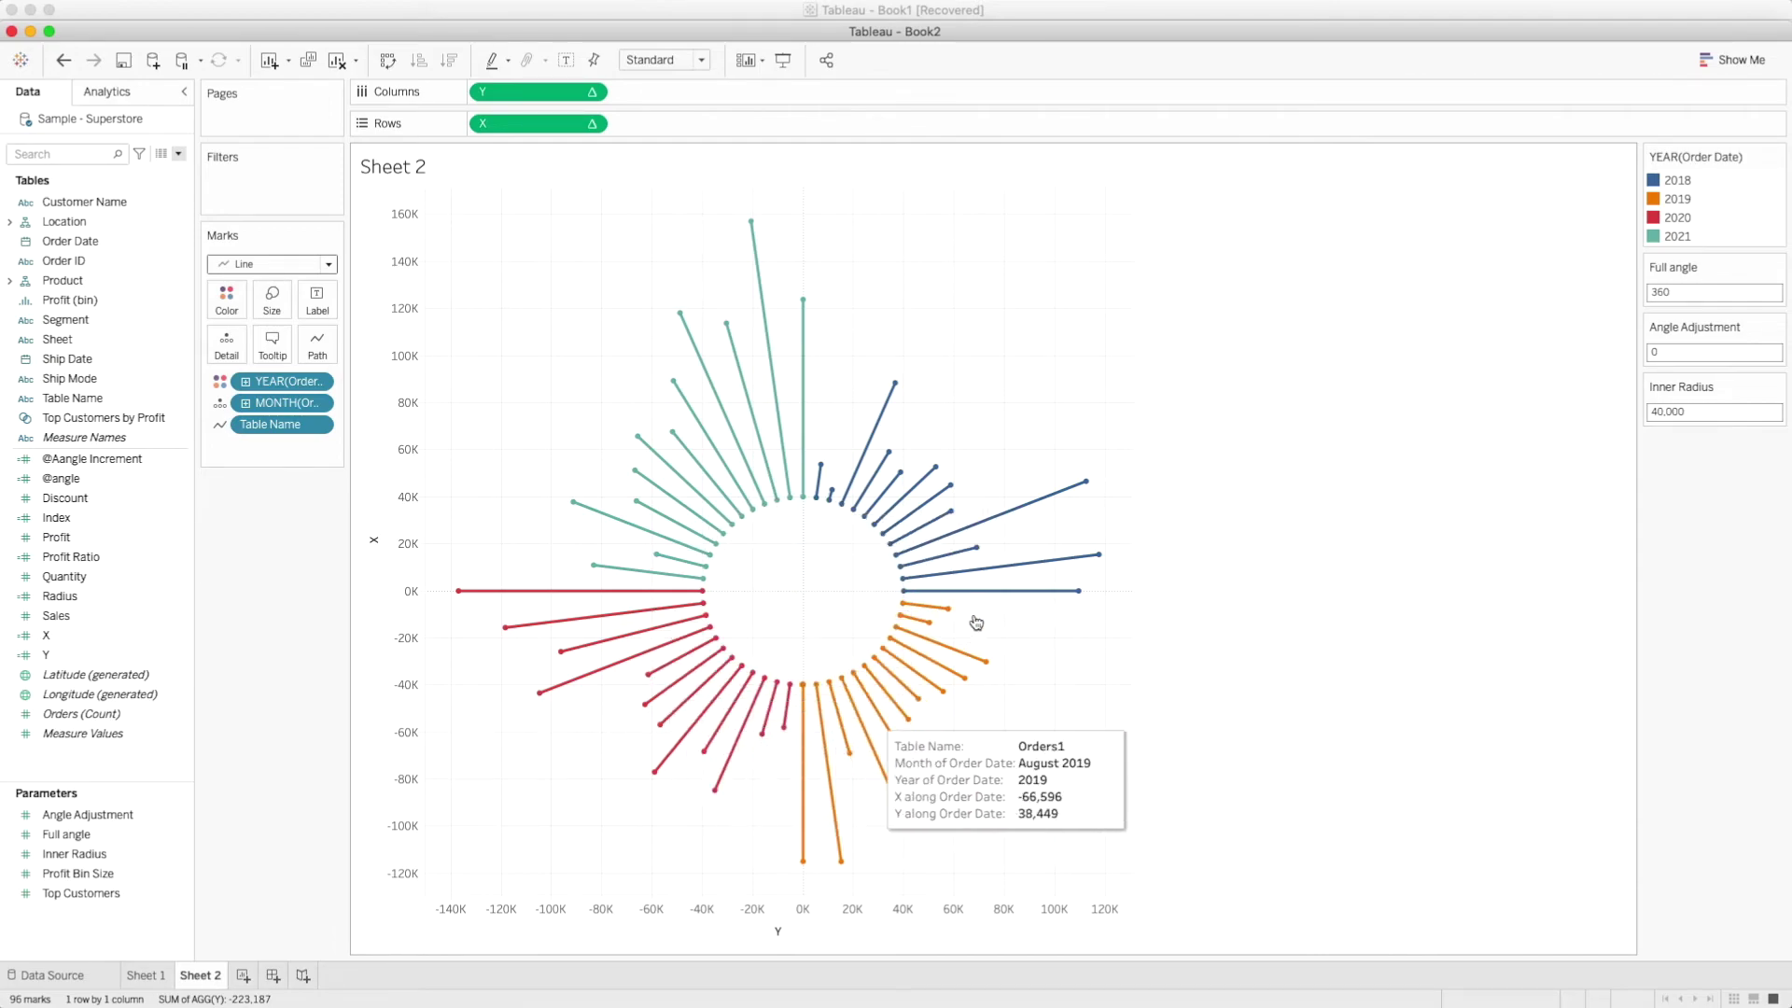
pyautogui.moveTo(823, 698)
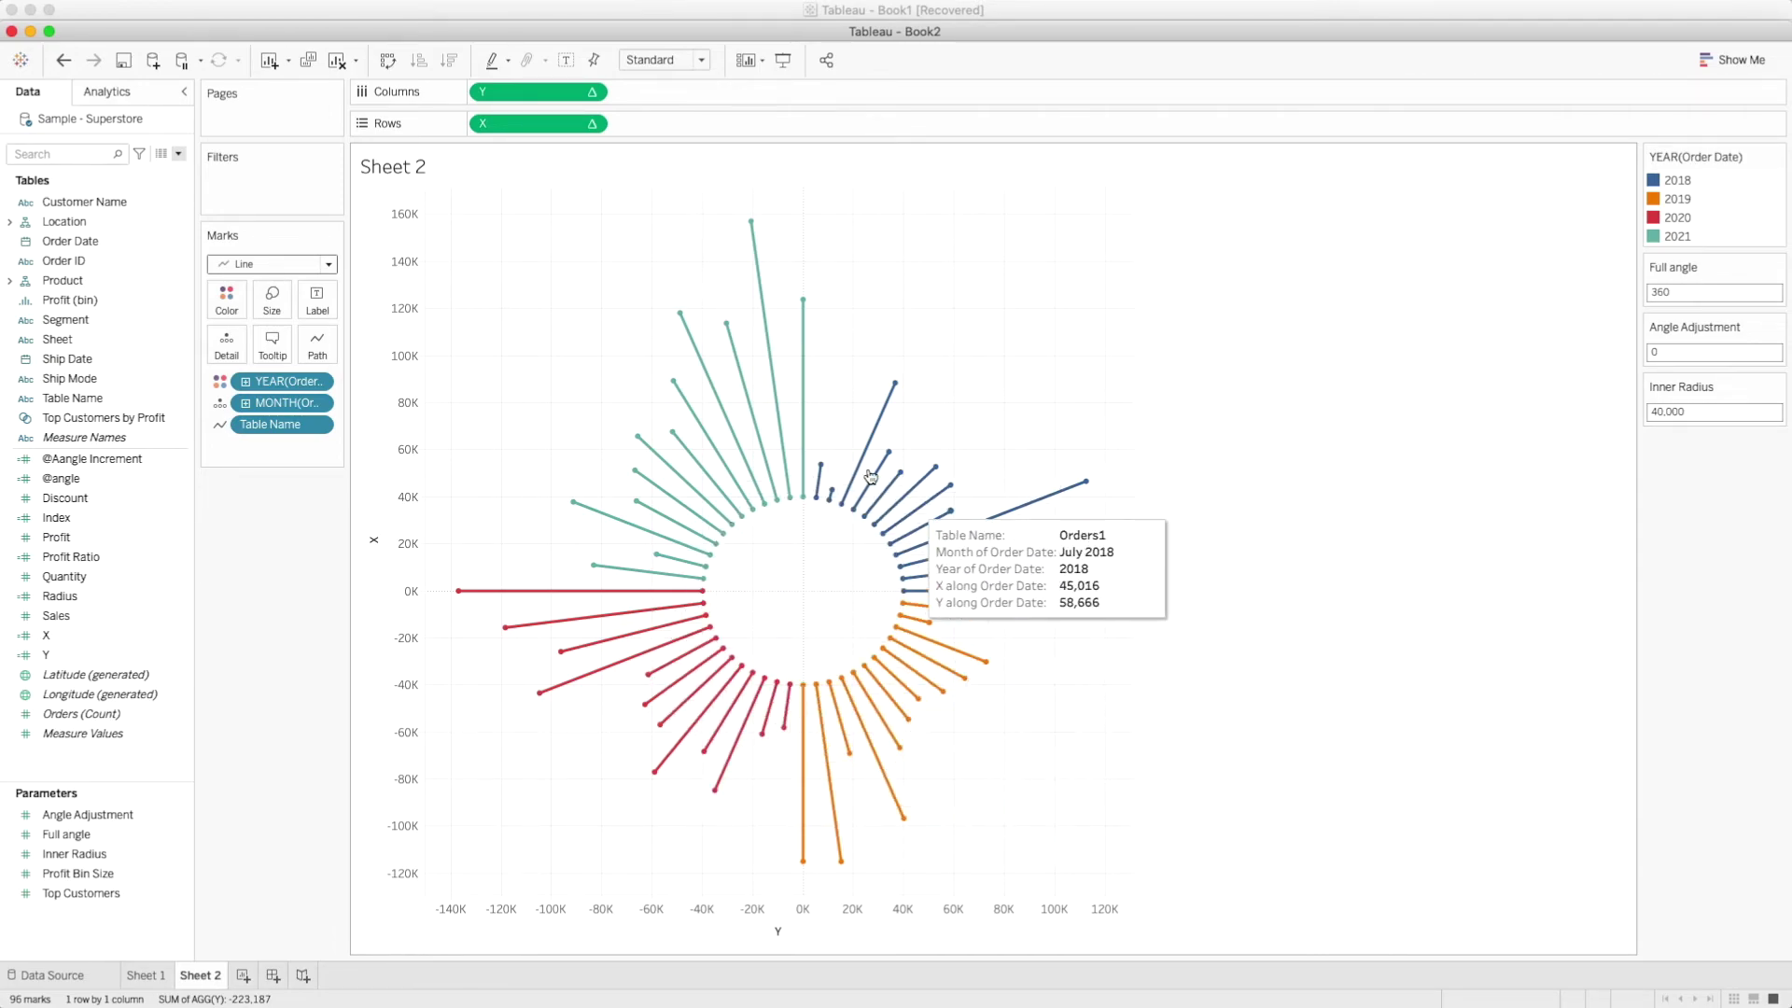
pyautogui.moveTo(774, 459)
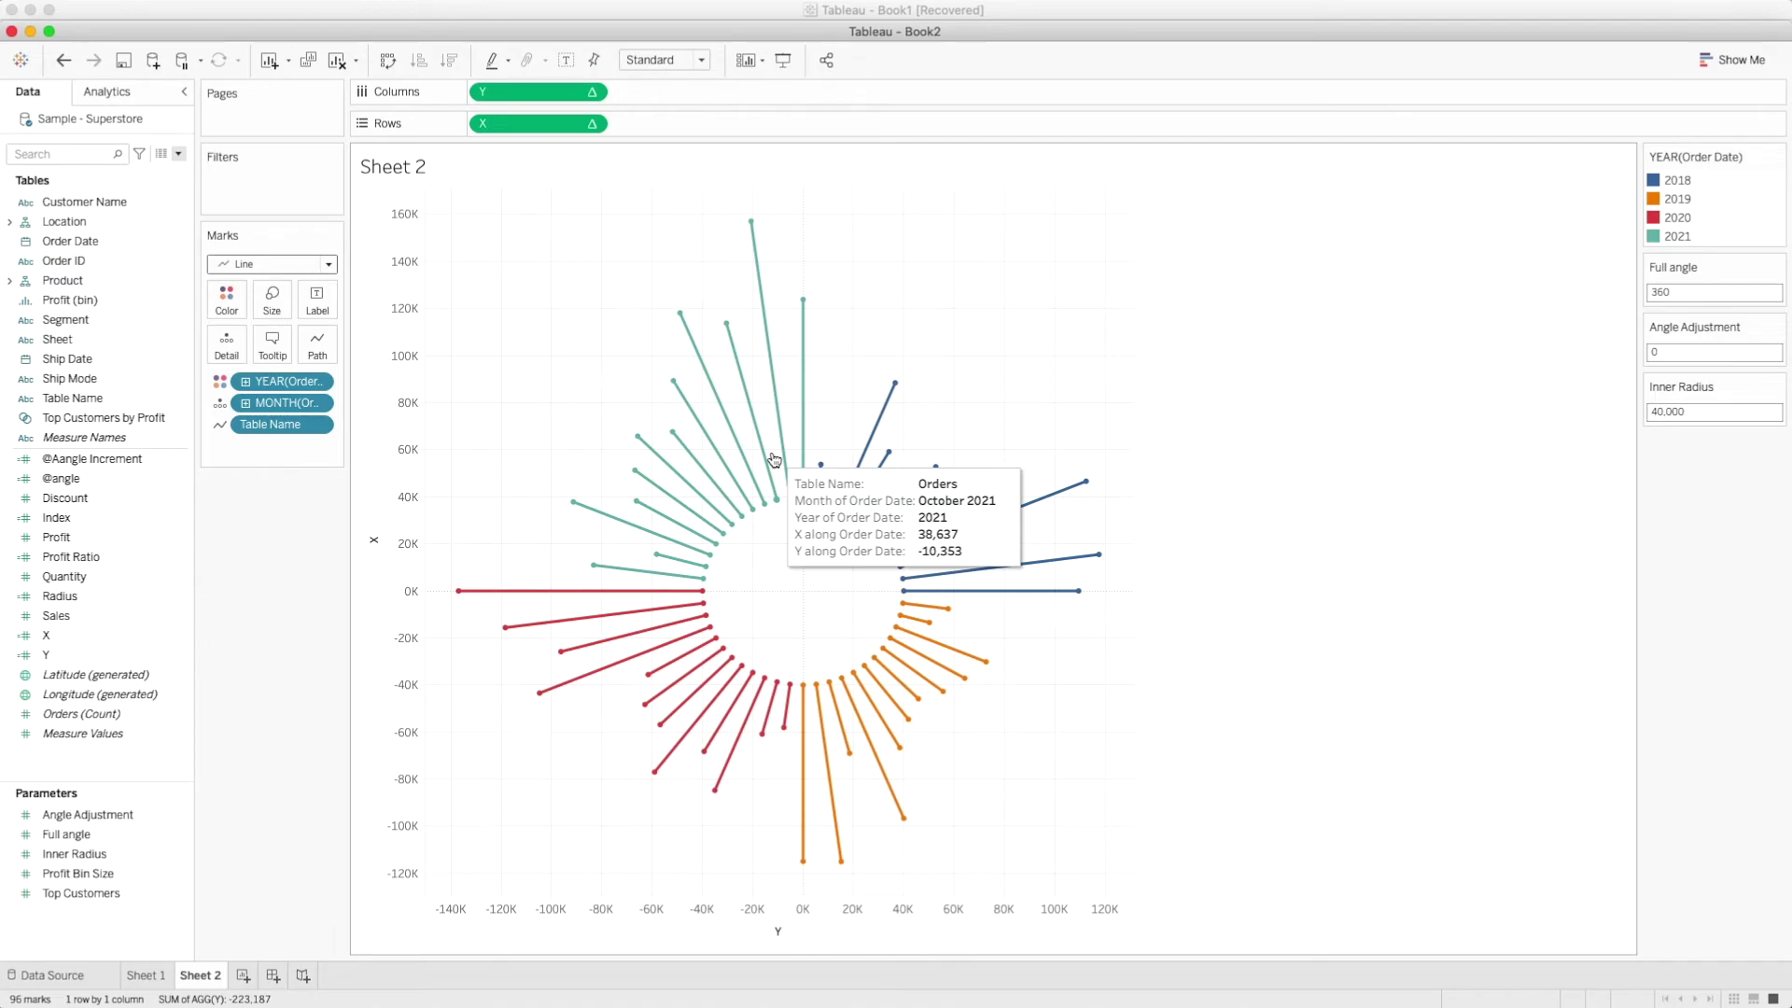
# Try Full angle values of 270 and 230 on the circular bar plot
pyautogui.doubleClick(1684, 292)
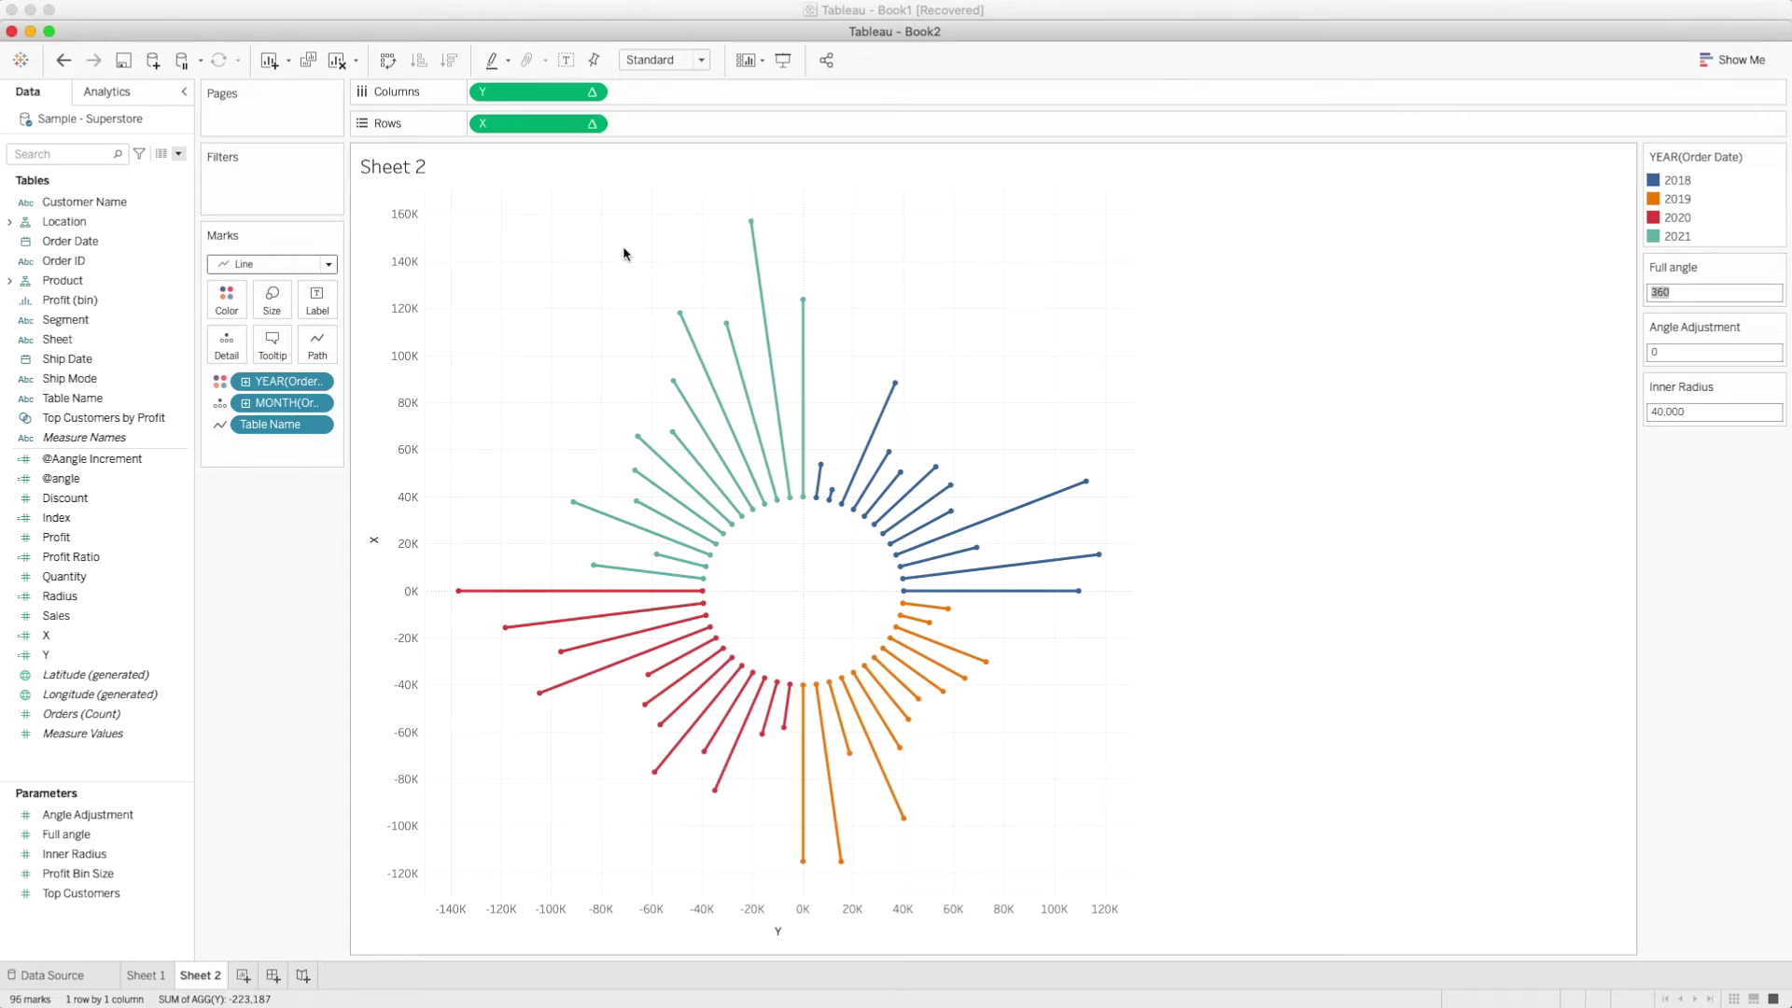
pyautogui.write('270')
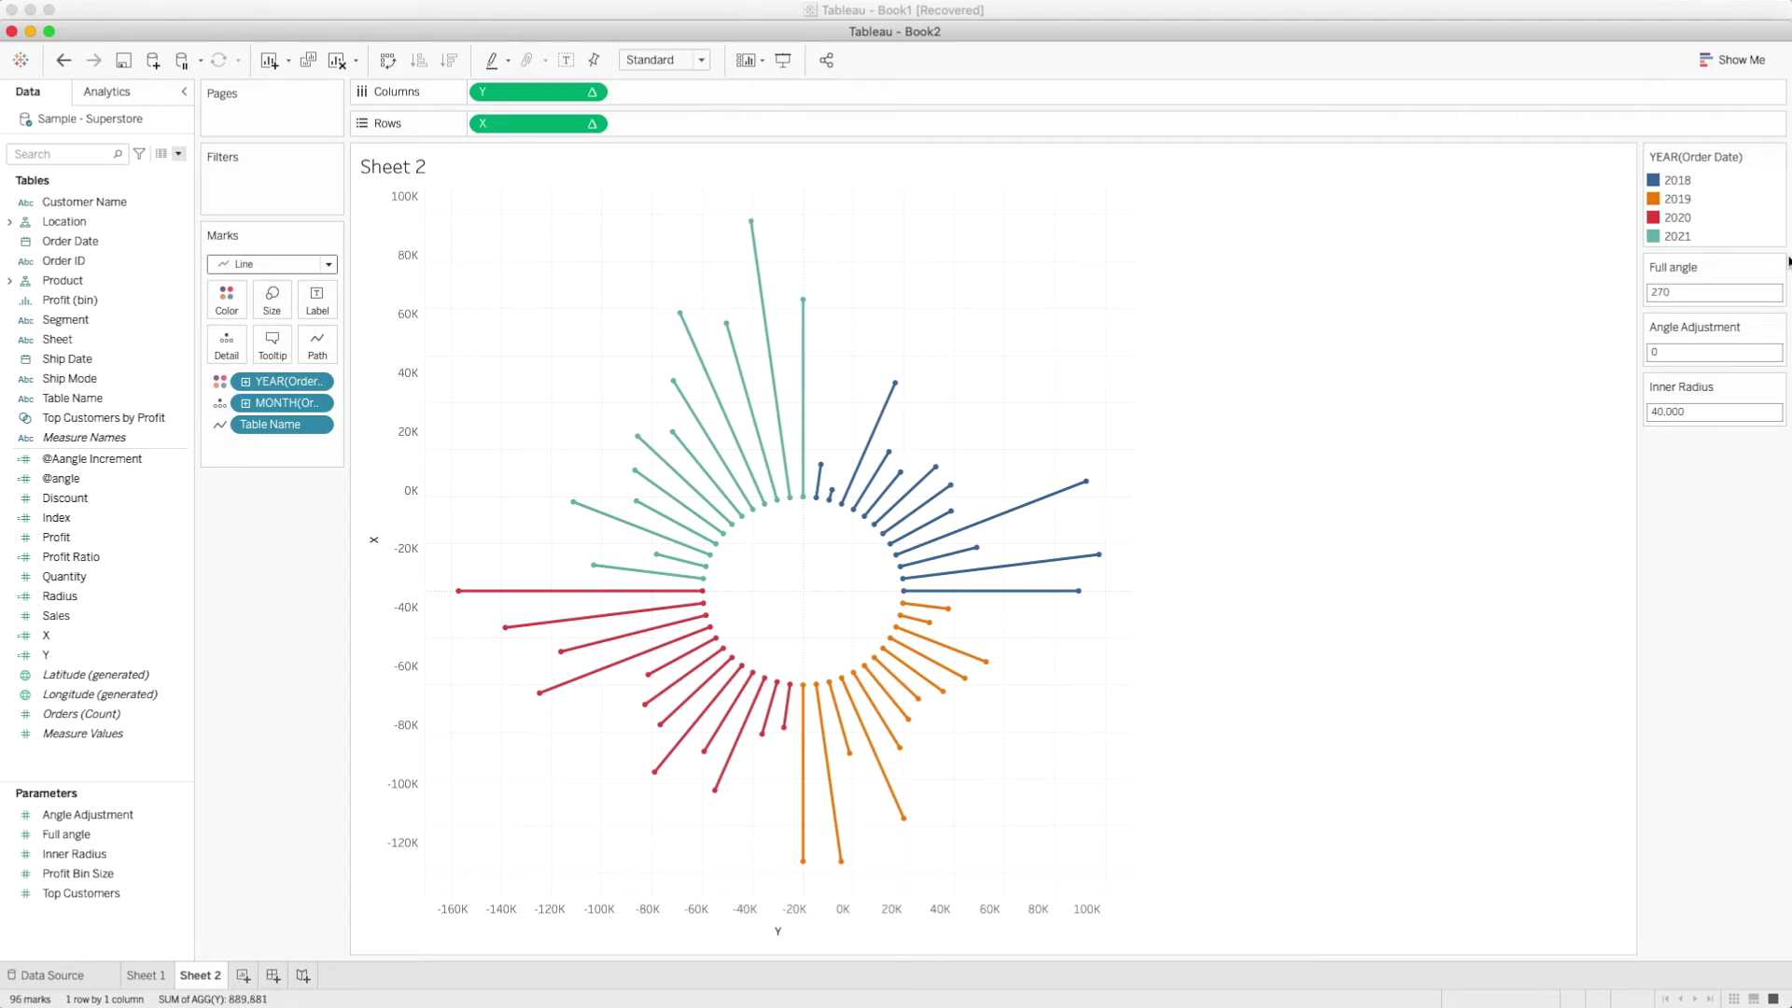
pyautogui.press('Return')
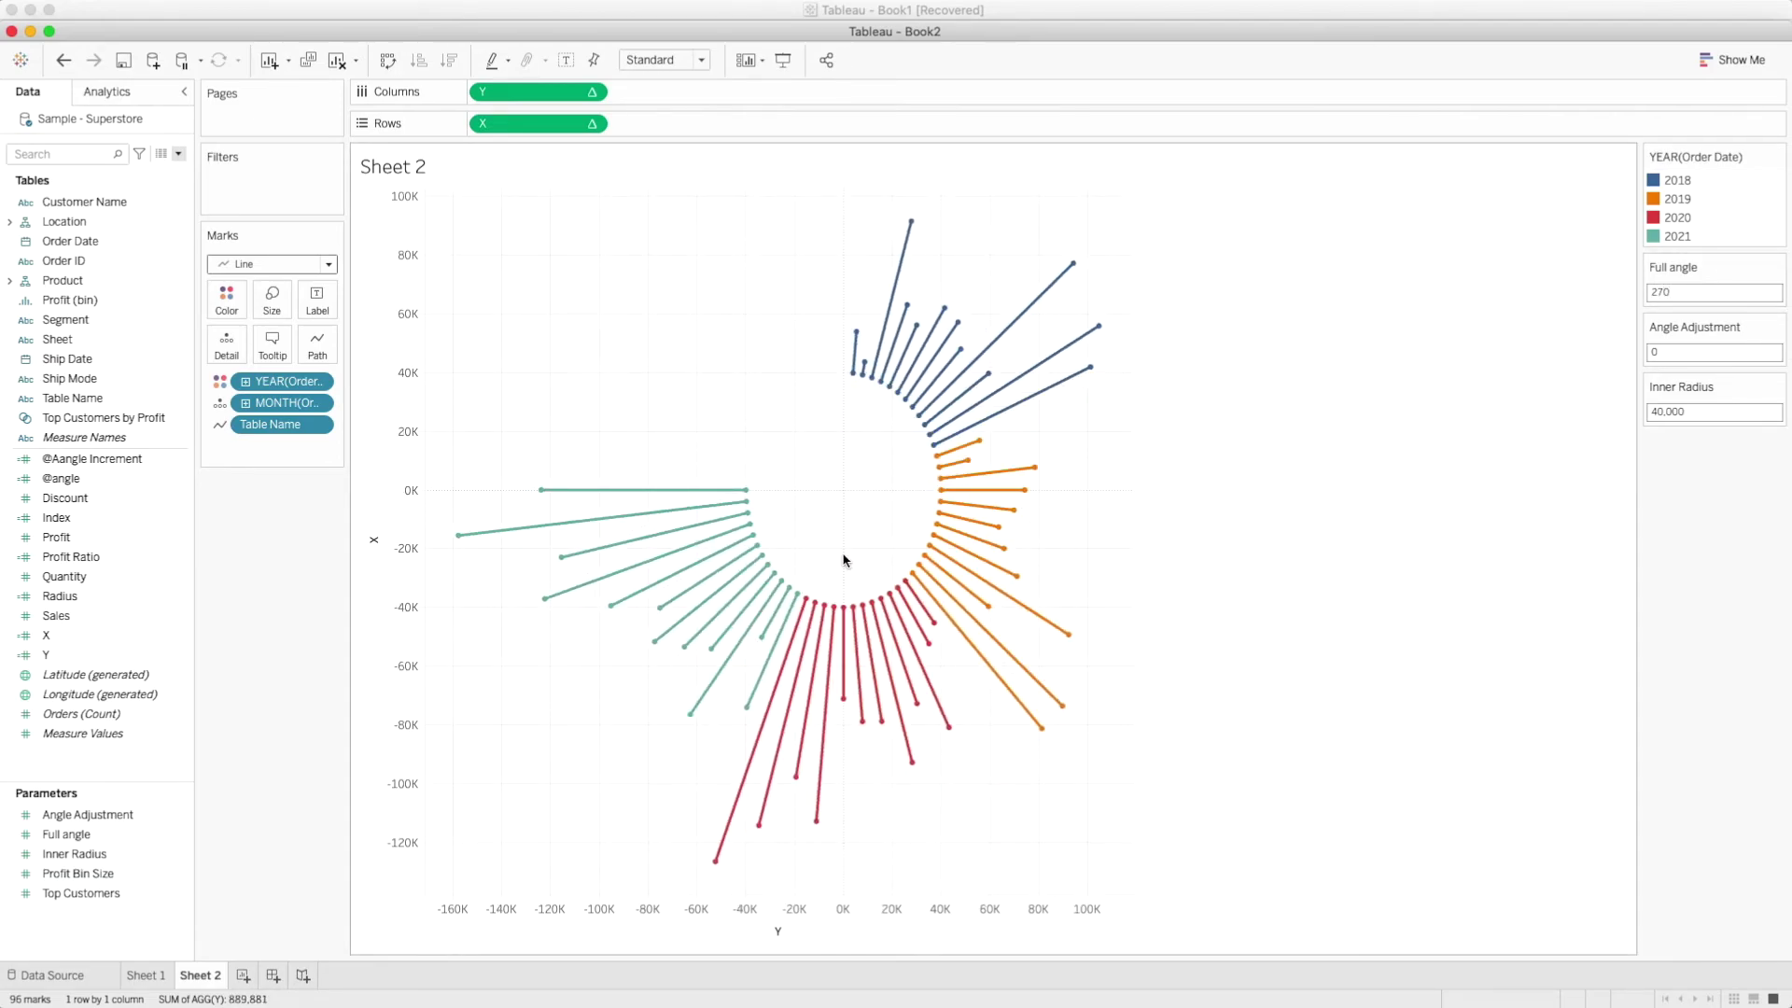
pyautogui.click(1678, 292)
pyautogui.doubleClick(1677, 293)
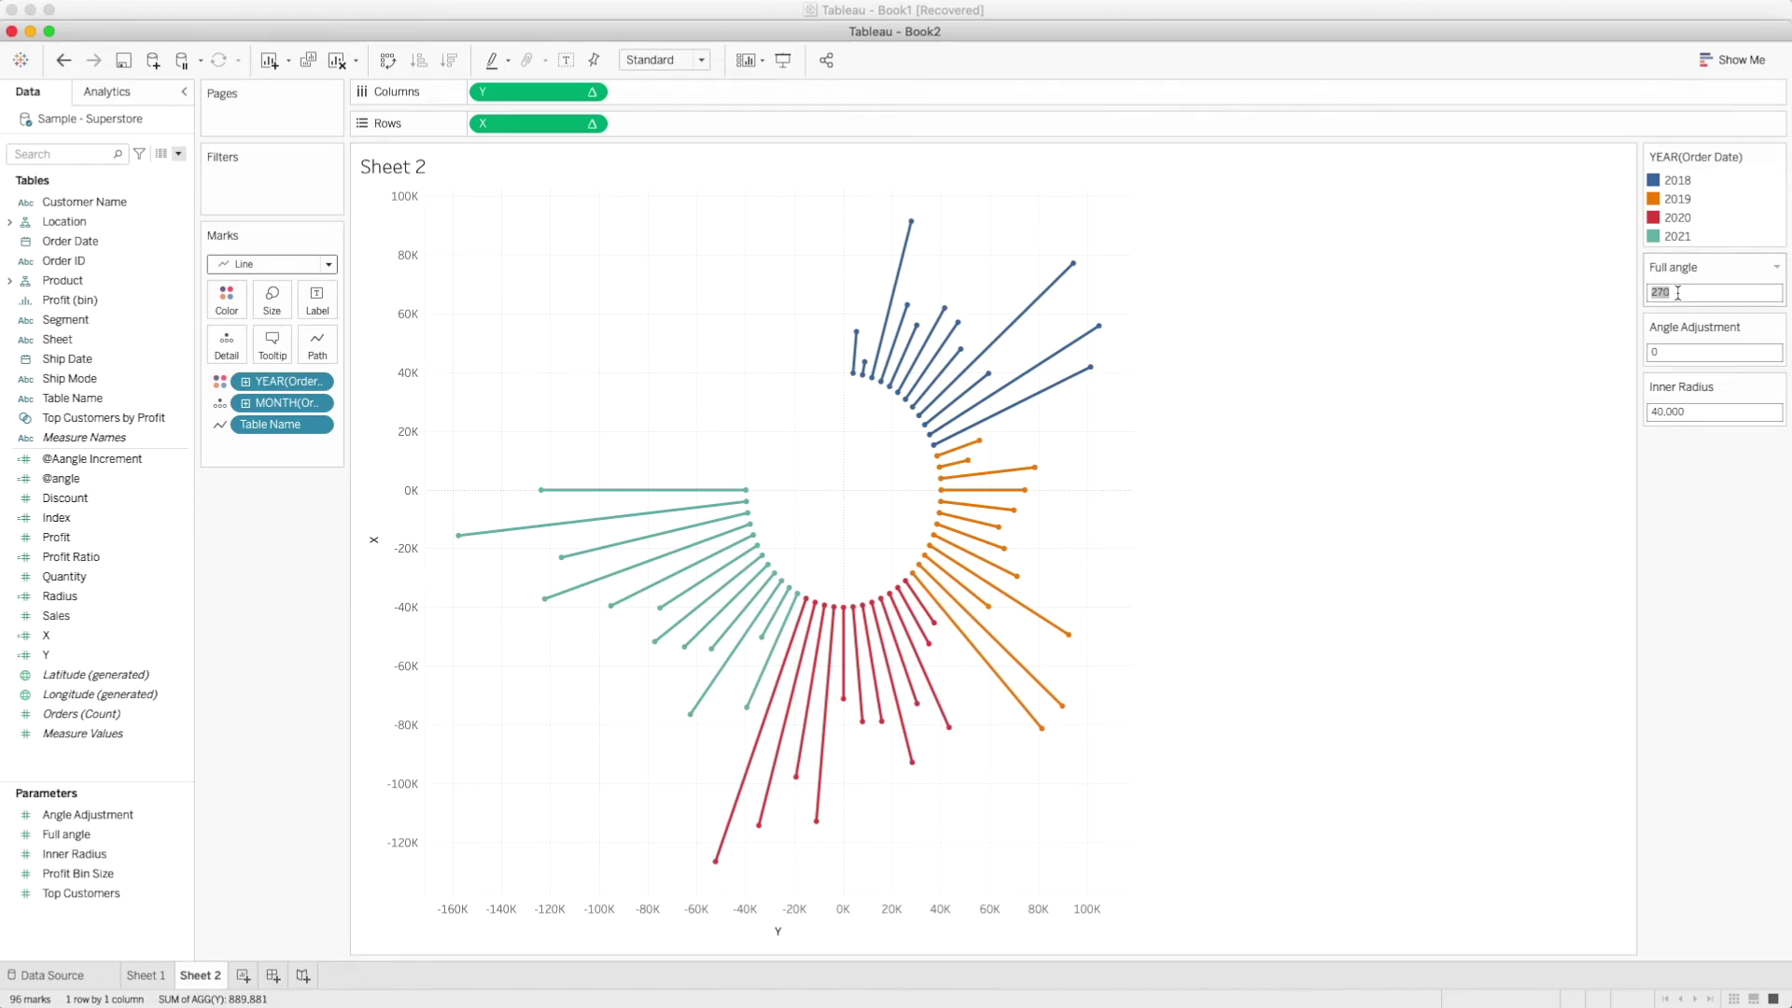
pyautogui.write('23')
pyautogui.press('Return')
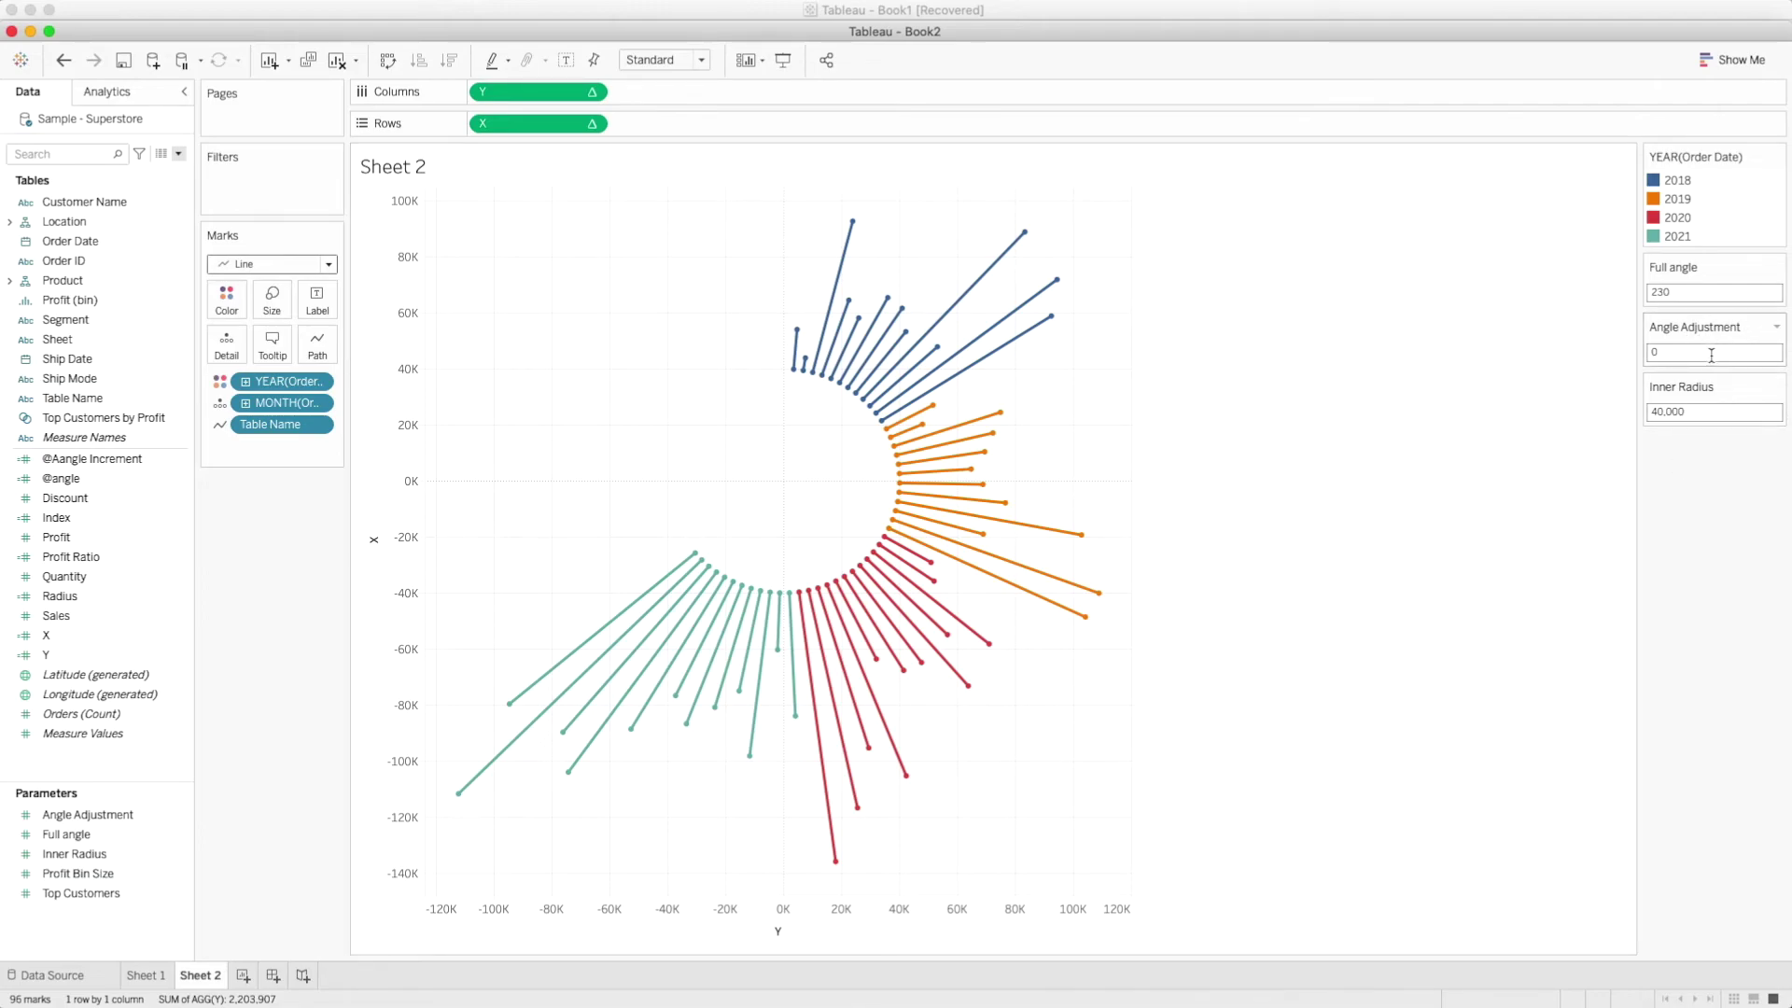
# Try Angle Adjustment values of -29, 30 and 60 to rotate the circular bar plot
pyautogui.moveTo(822, 375)
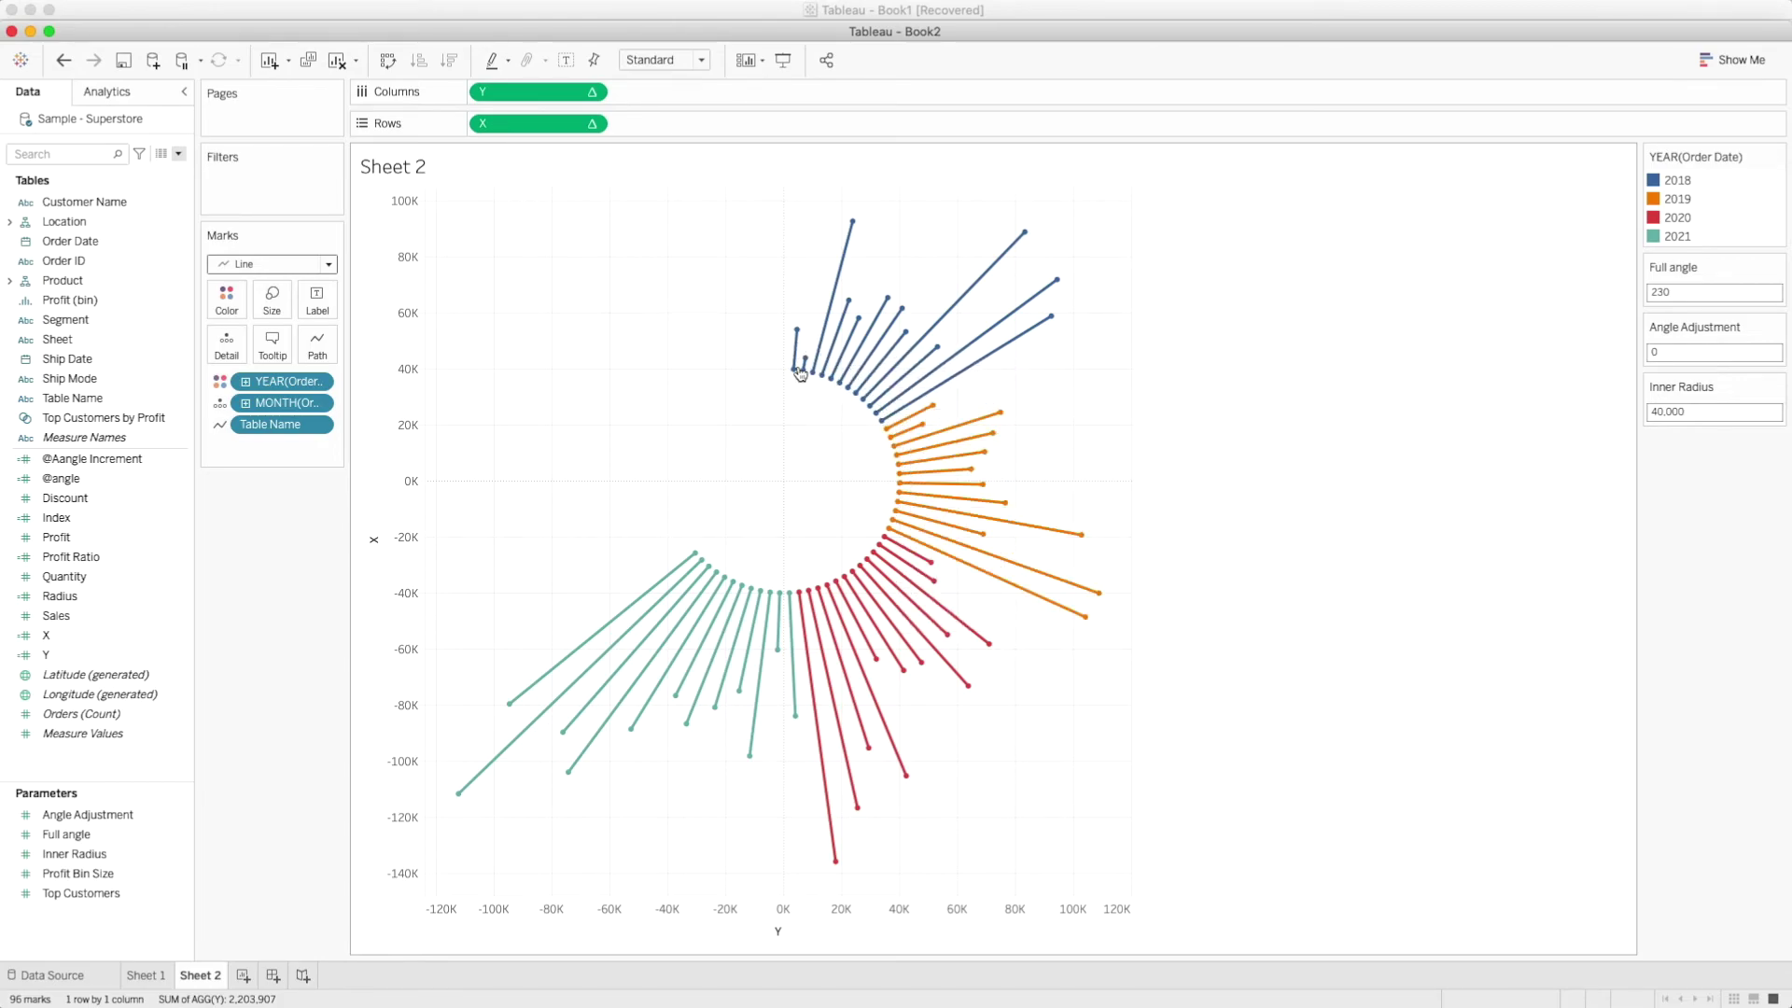
pyautogui.click(1689, 354)
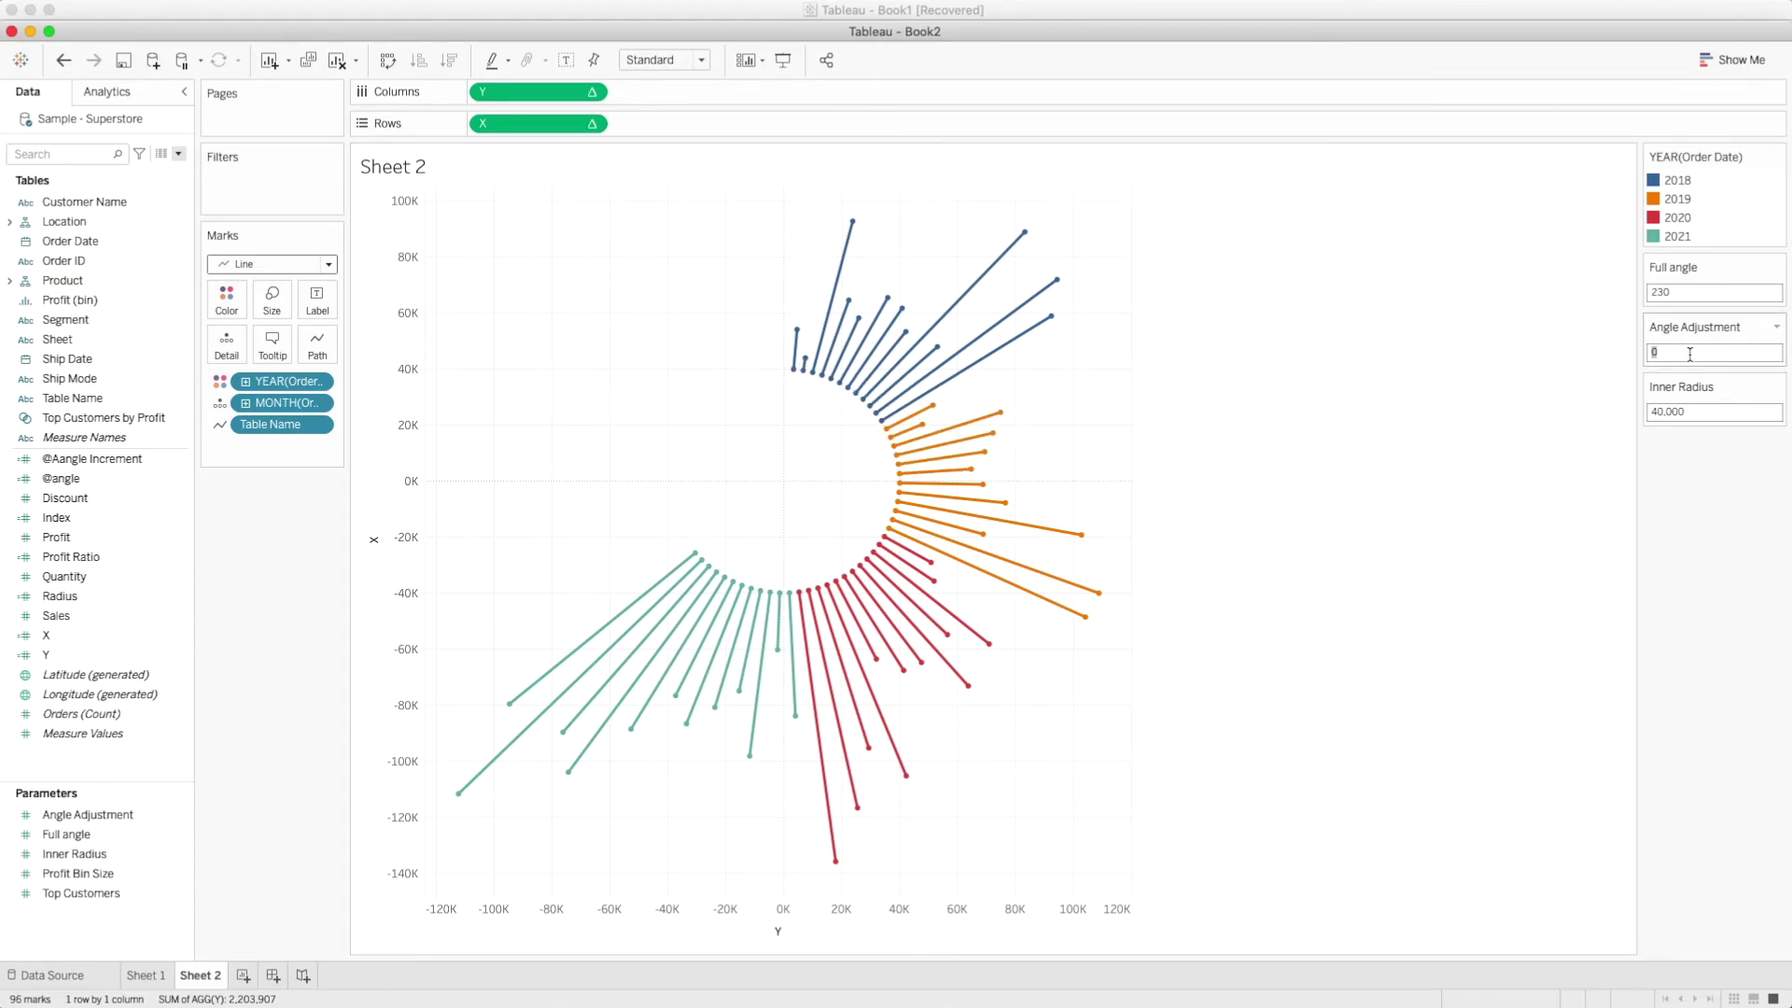
pyautogui.write('-29')
pyautogui.press('Return')
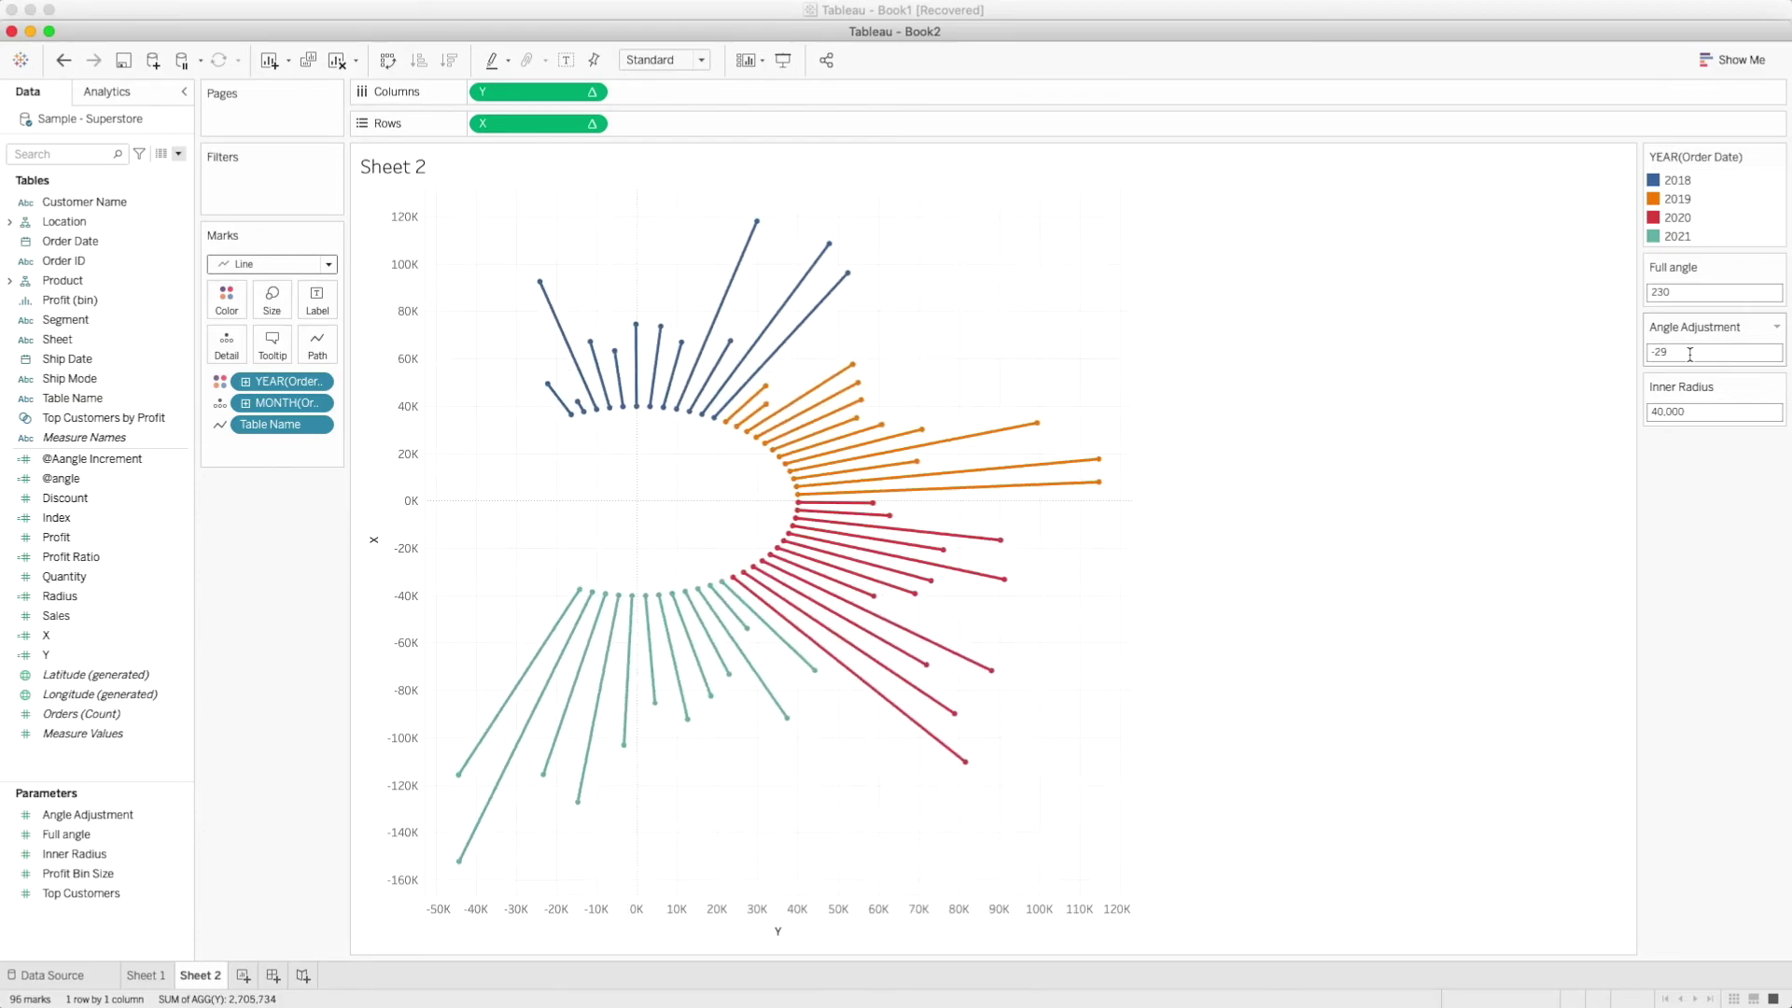
pyautogui.click(1685, 351)
pyautogui.write('30')
pyautogui.press('Return')
pyautogui.click(1685, 351)
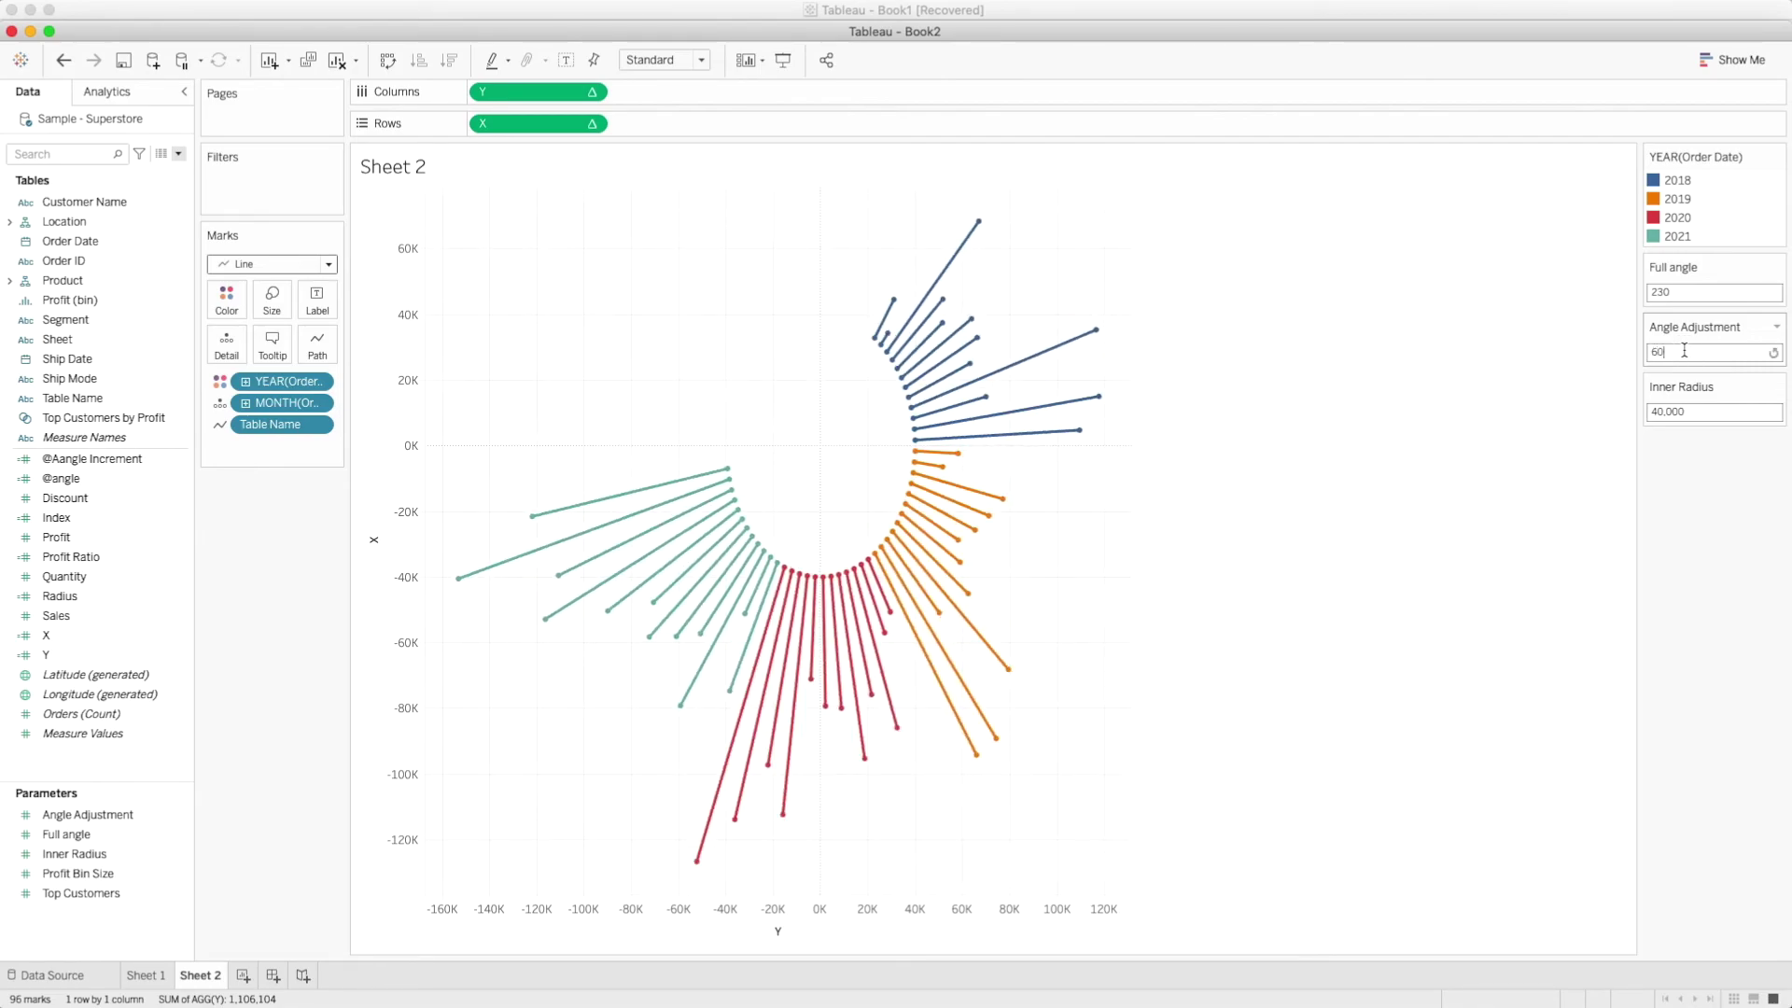
pyautogui.press('Return')
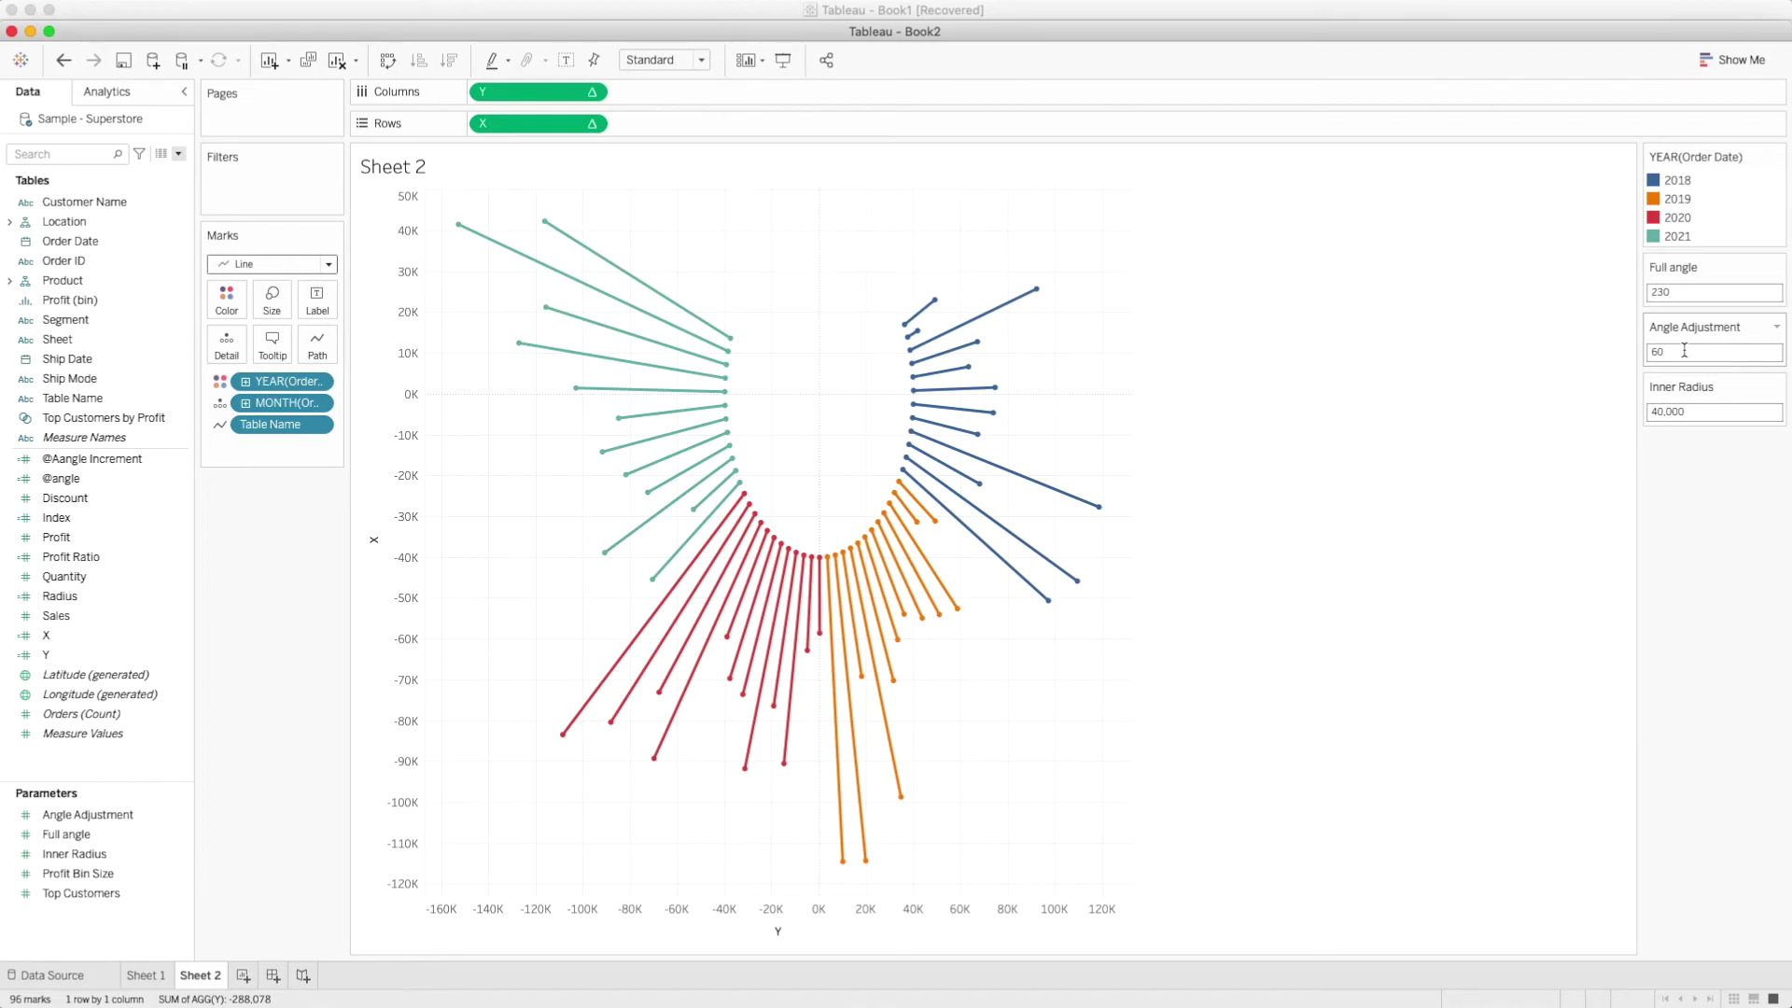
# Try negative Angle Adjustment values of -60 and -90 to rotate the plot the other way
pyautogui.click(1652, 351)
pyautogui.write('-')
pyautogui.press('Return')
pyautogui.click(1666, 352)
pyautogui.press('Right')
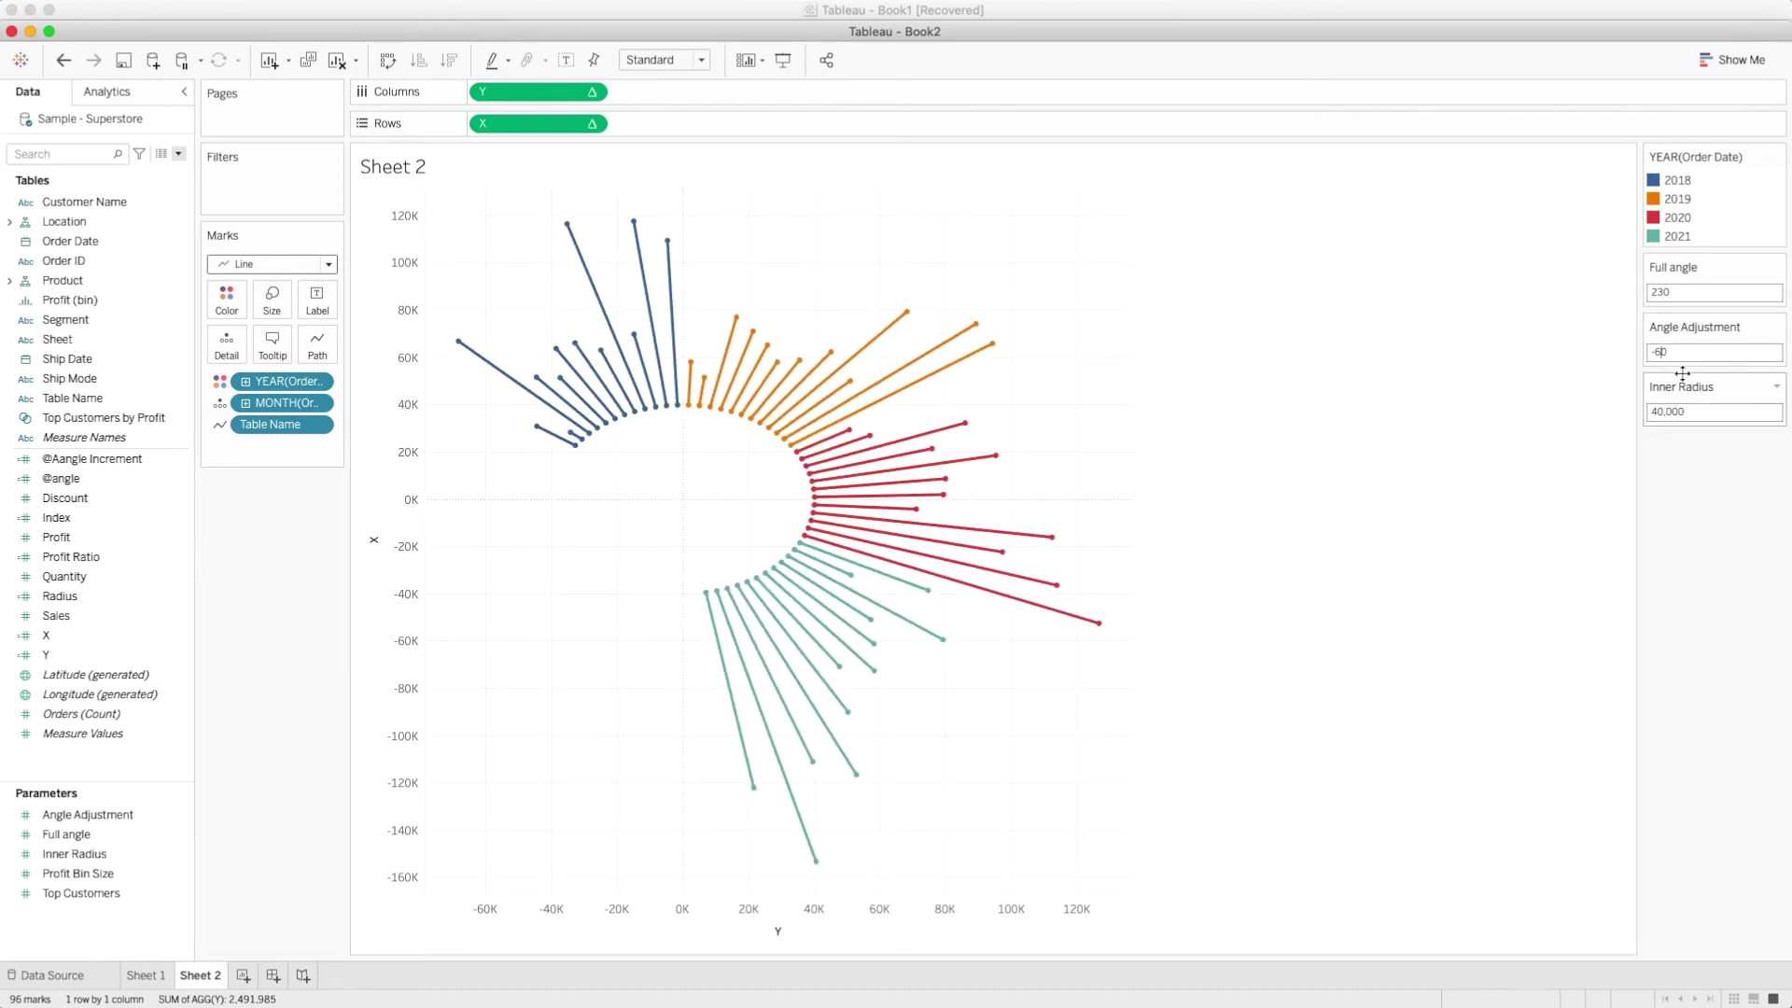
pyautogui.press('Return')
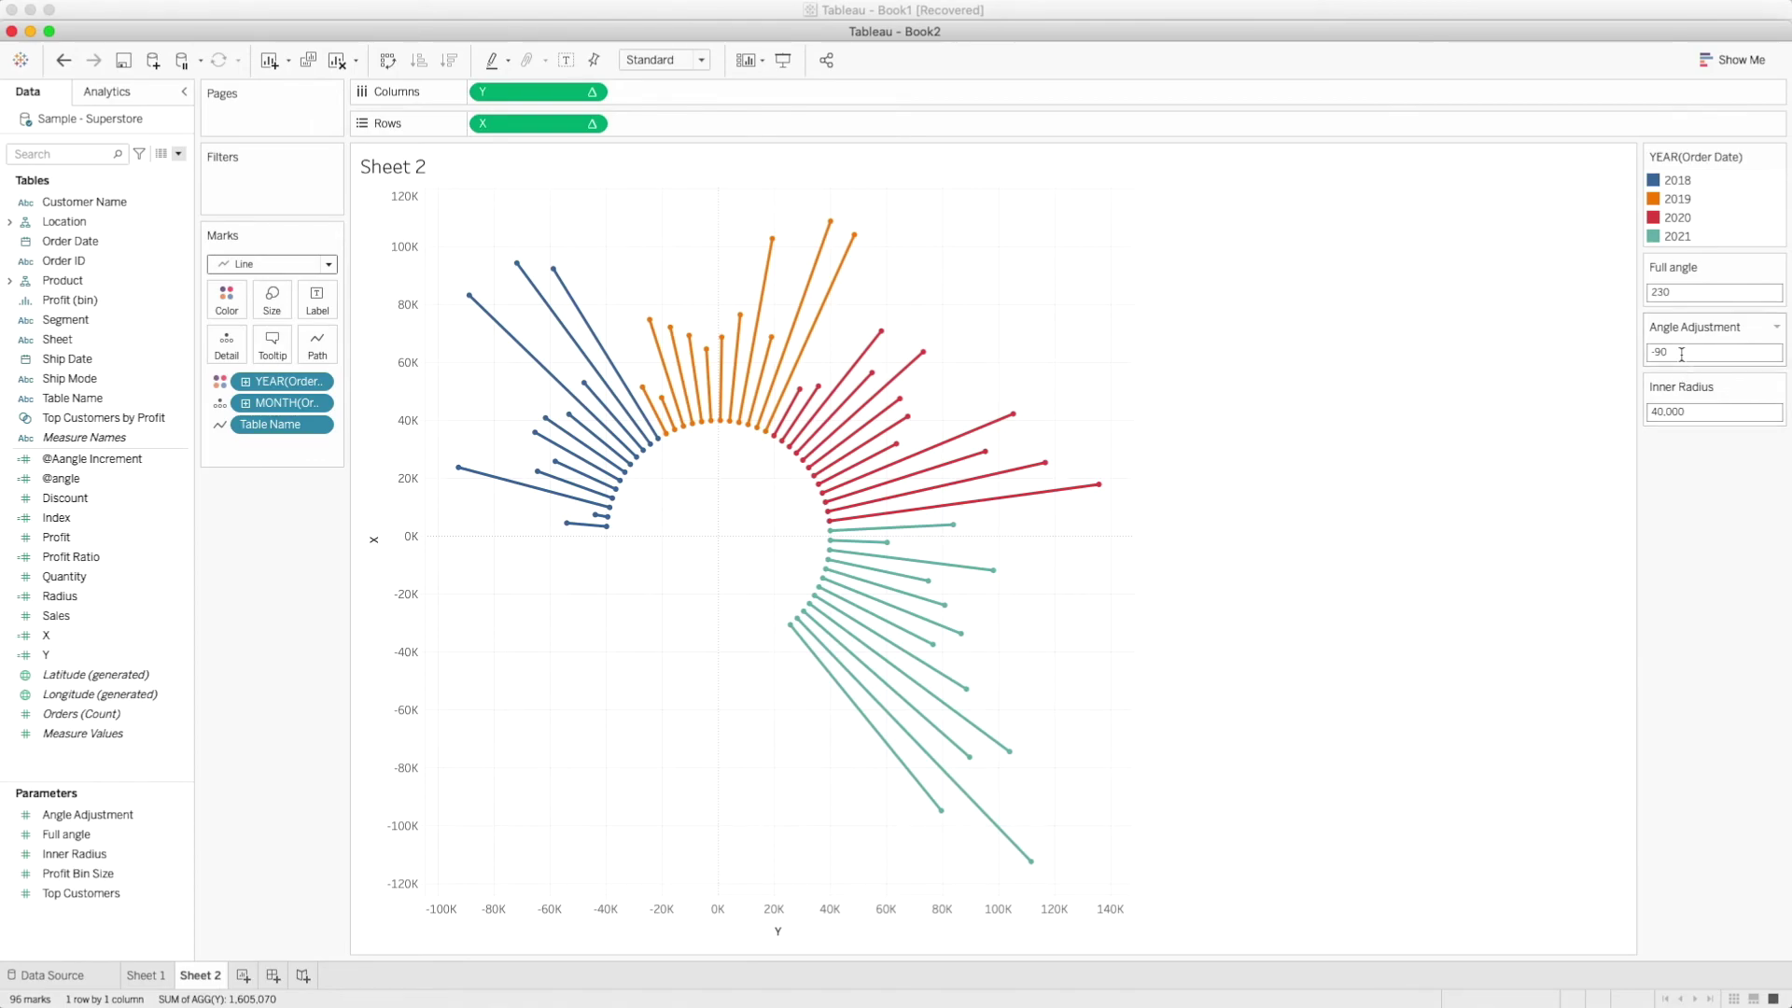
# Reset the Angle Adjustment parameter to 0 and the Full angle parameter to 360
pyautogui.moveTo(1649, 352); pyautogui.dragTo(1698, 354)
pyautogui.write('0')
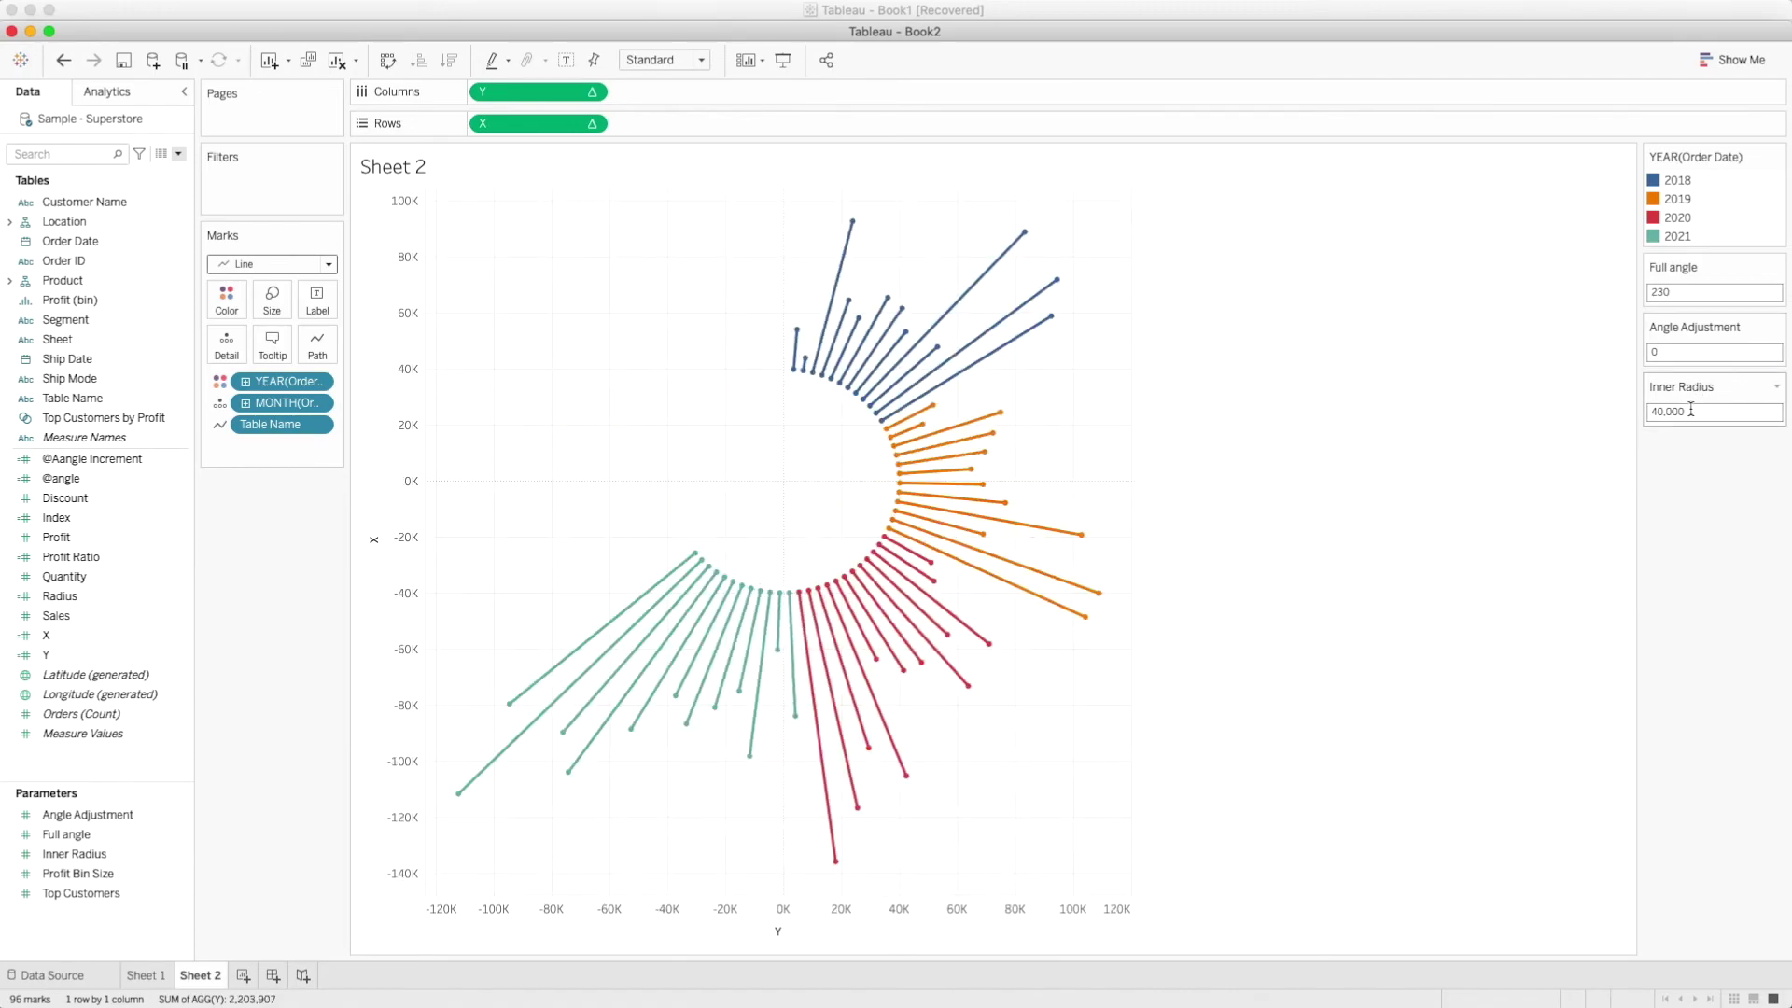
pyautogui.moveTo(1650, 412); pyautogui.dragTo(1684, 412)
pyautogui.moveTo(1650, 290); pyautogui.dragTo(1710, 289)
pyautogui.write('360')
pyautogui.press('Return')
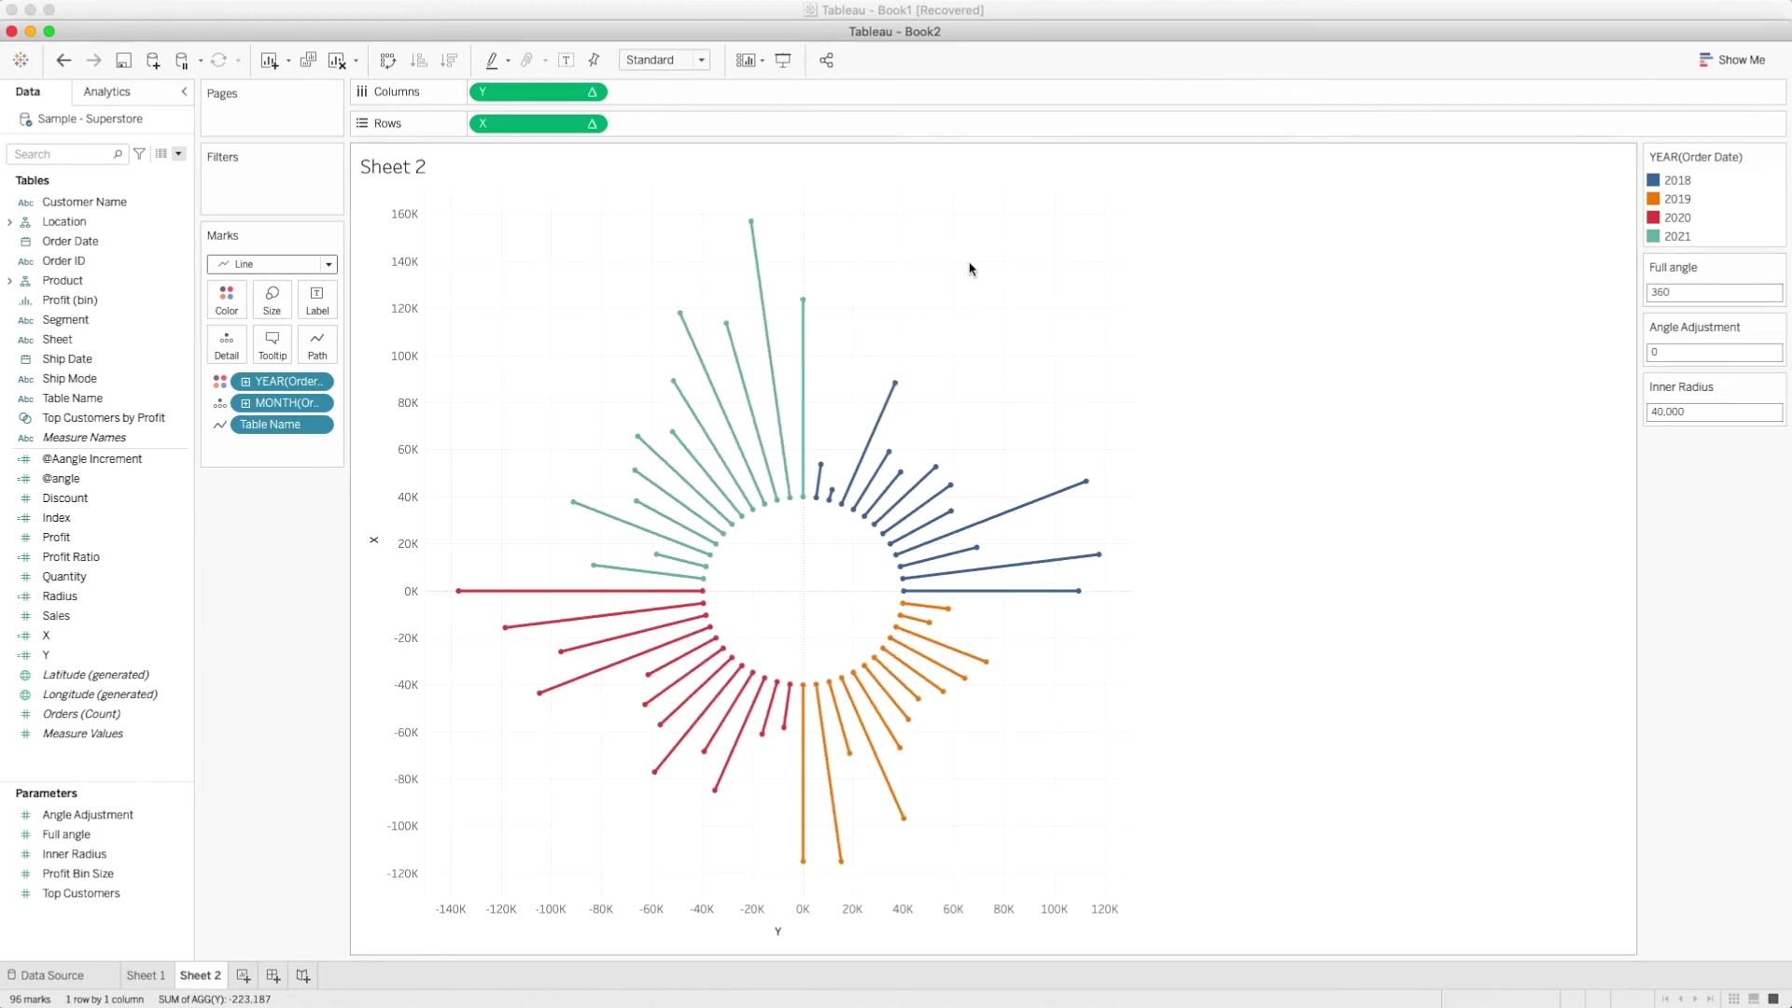
# Filter the sheet by year of Order Date, excluding 2018 and 2019 and keeping 2020 and 2021
pyautogui.moveTo(70, 240); pyautogui.dragTo(247, 194)
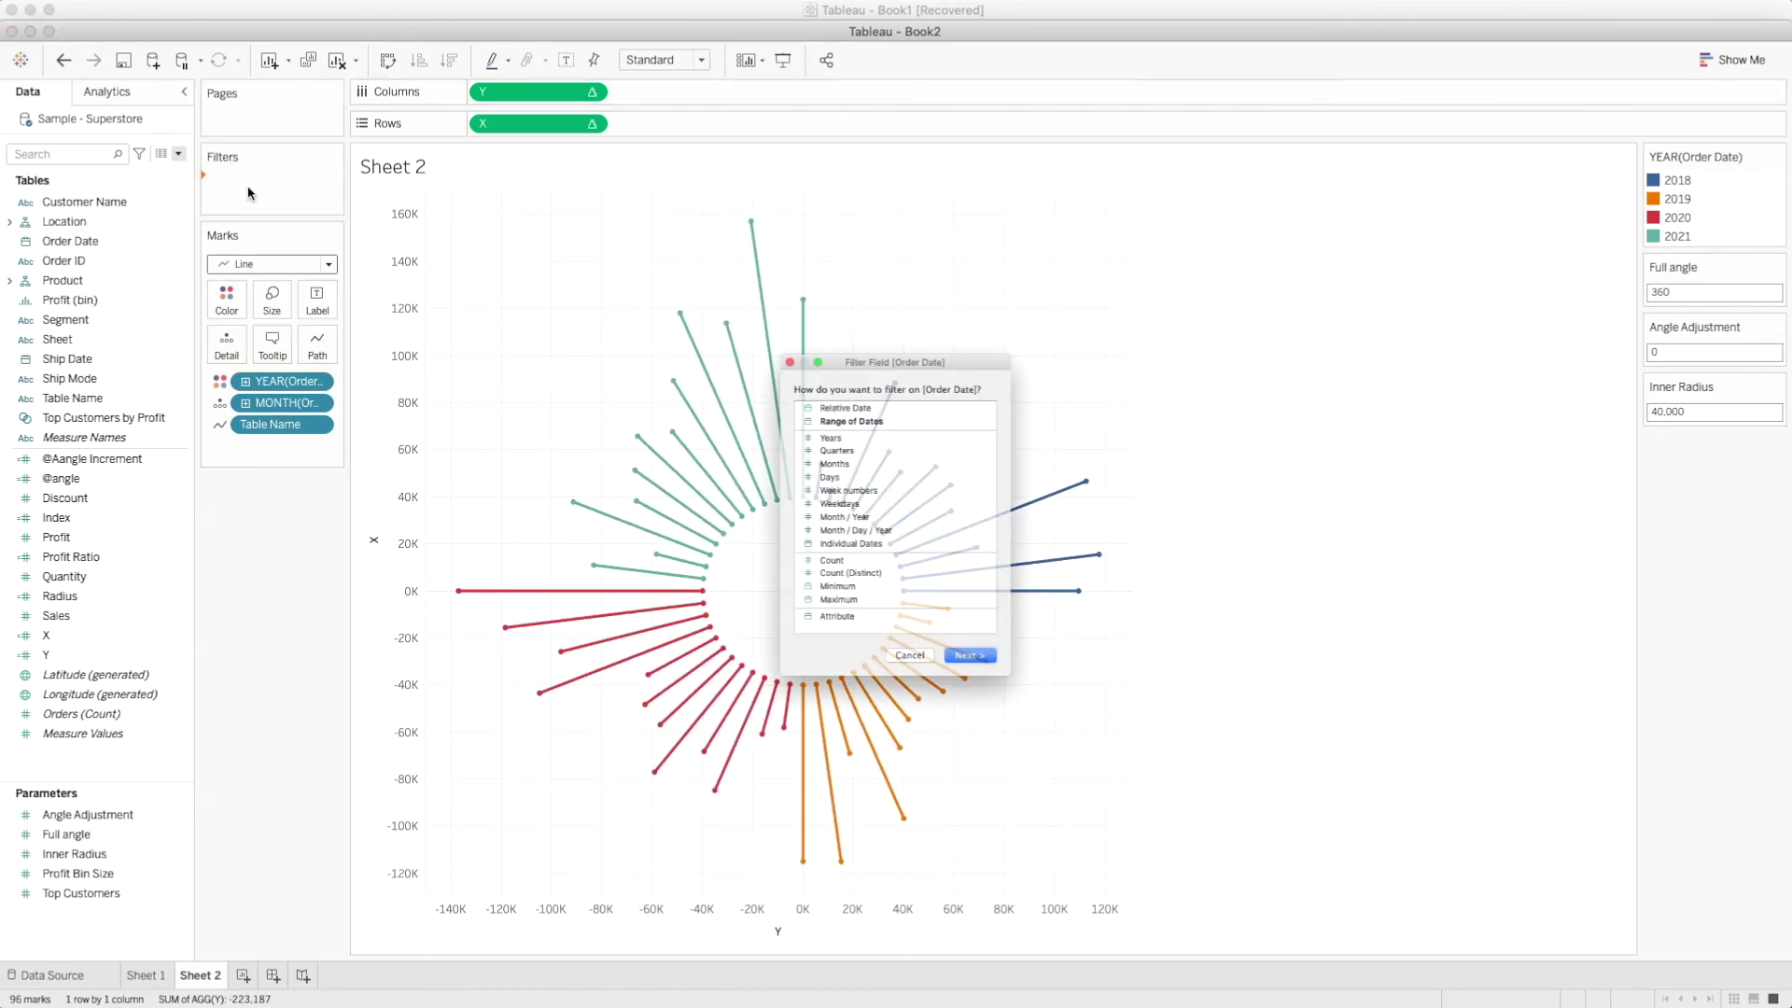
pyautogui.moveTo(880, 312); pyautogui.dragTo(1214, 284)
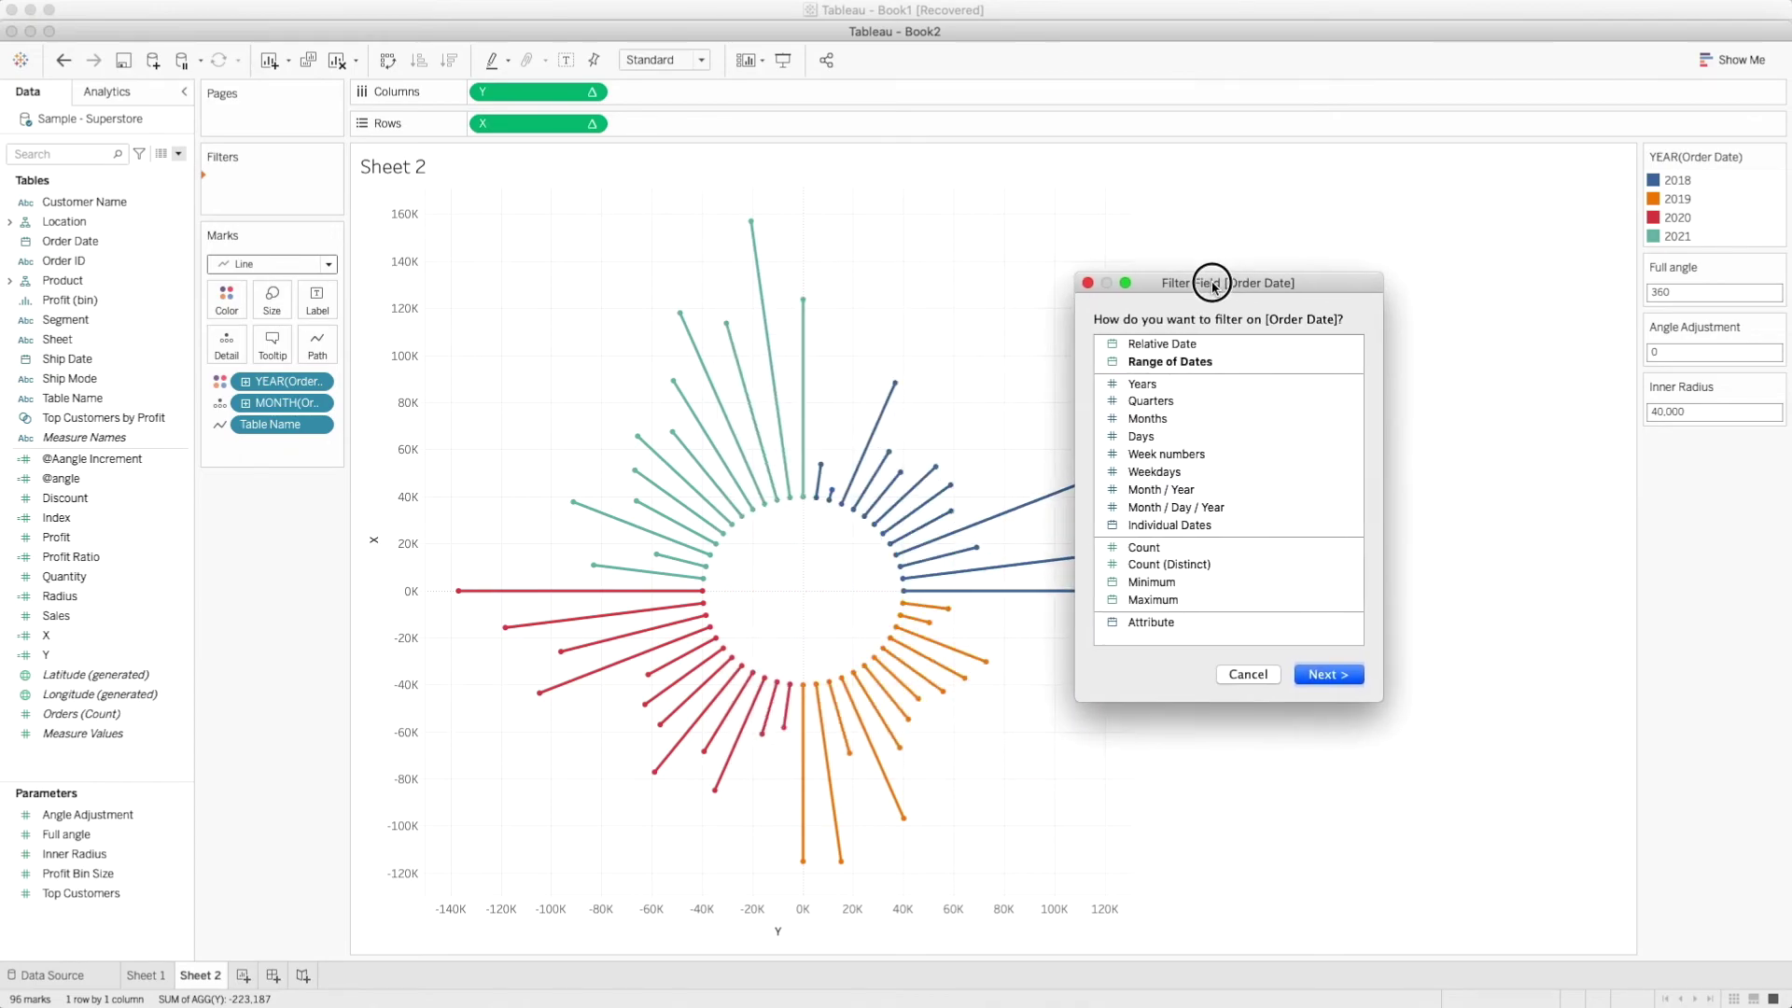
pyautogui.doubleClick(1140, 387)
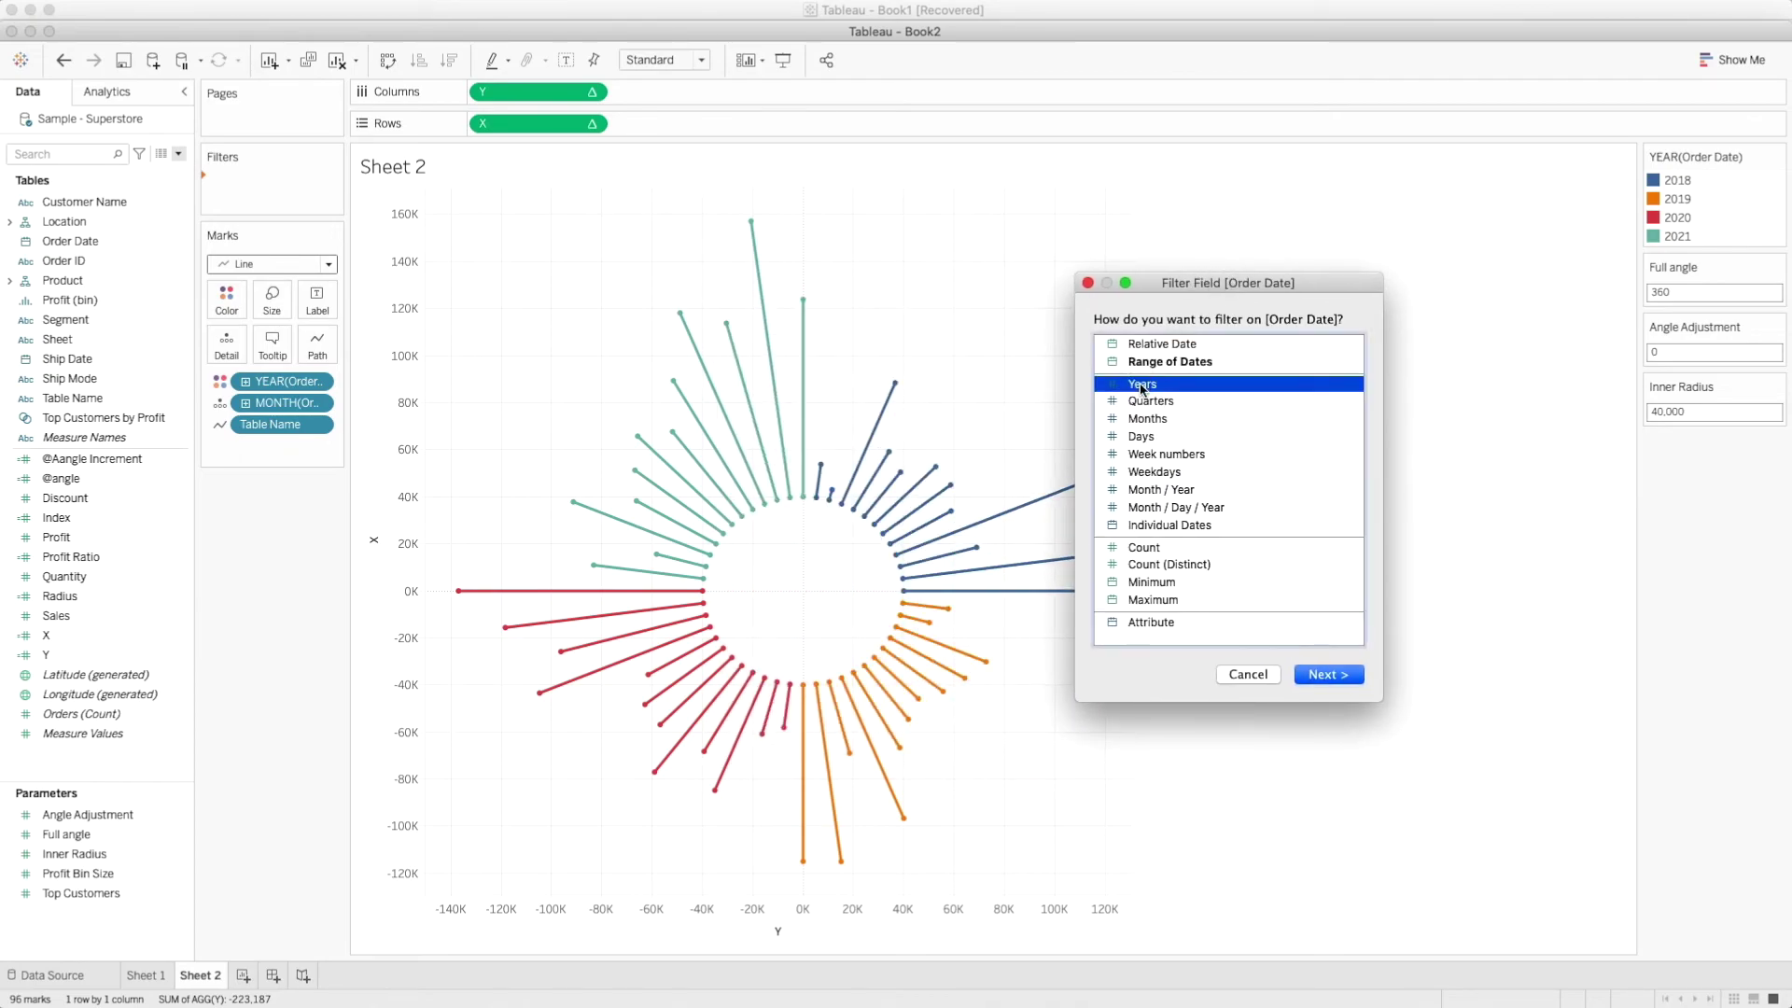
pyautogui.click(731, 347)
pyautogui.click(731, 364)
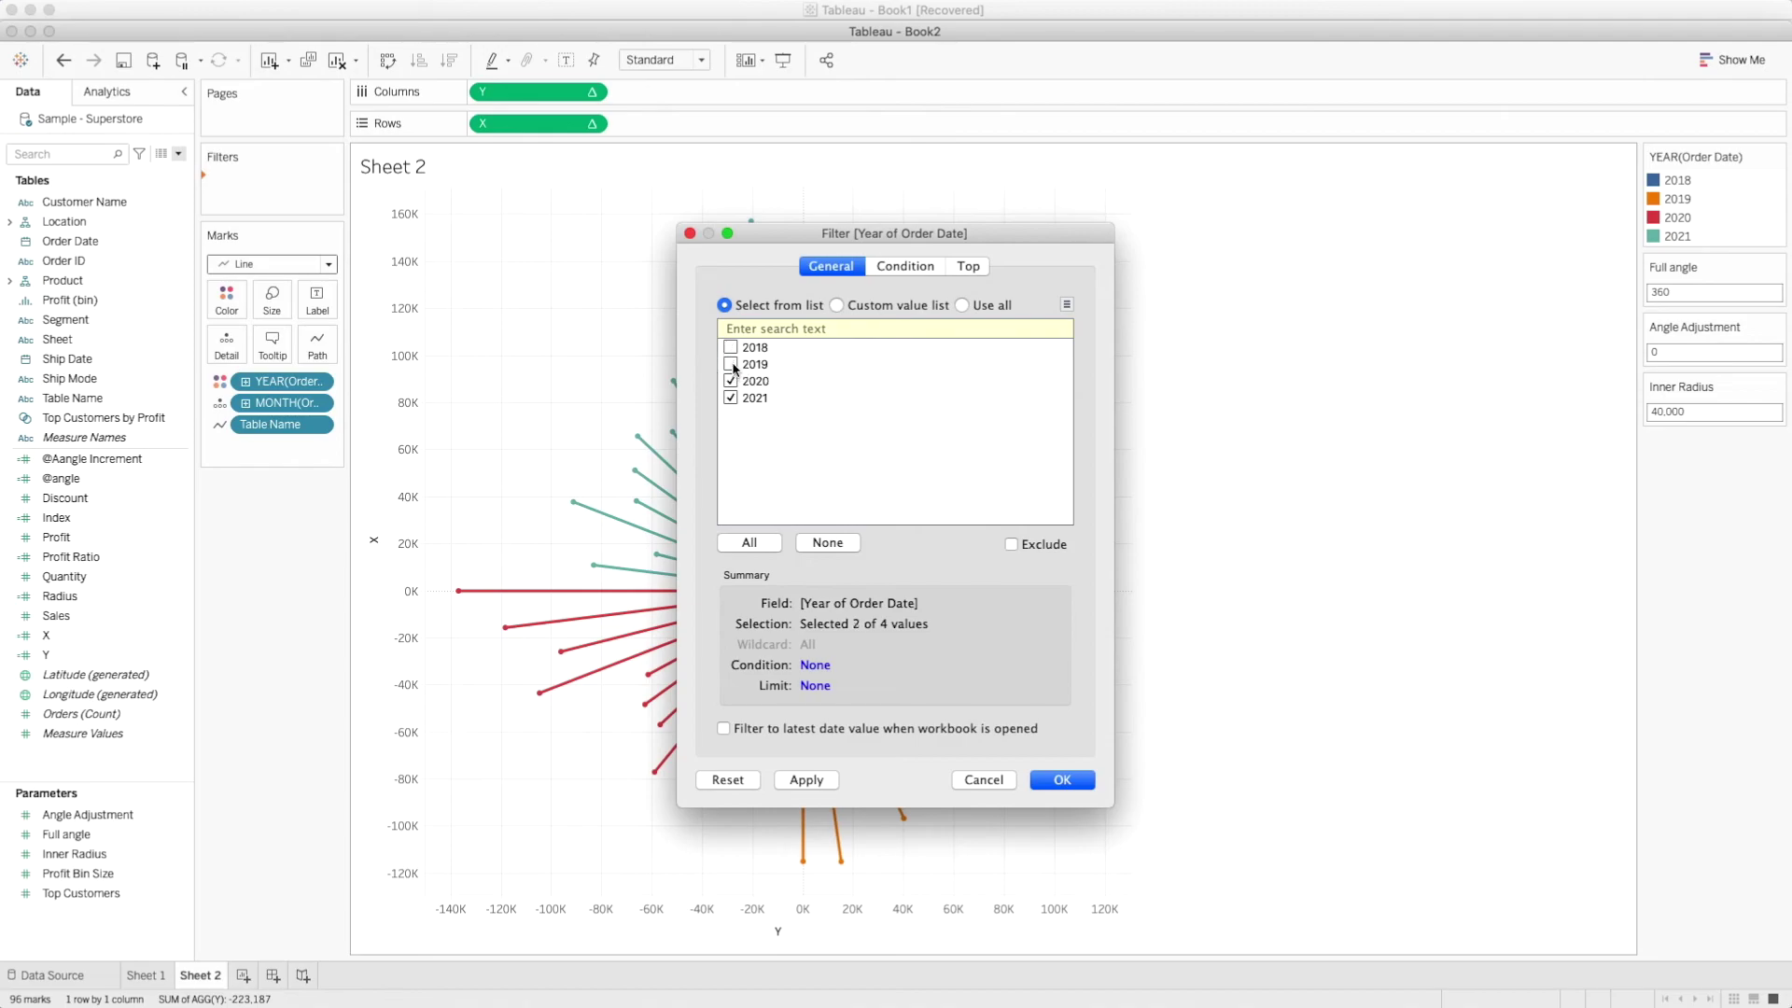
pyautogui.click(1063, 780)
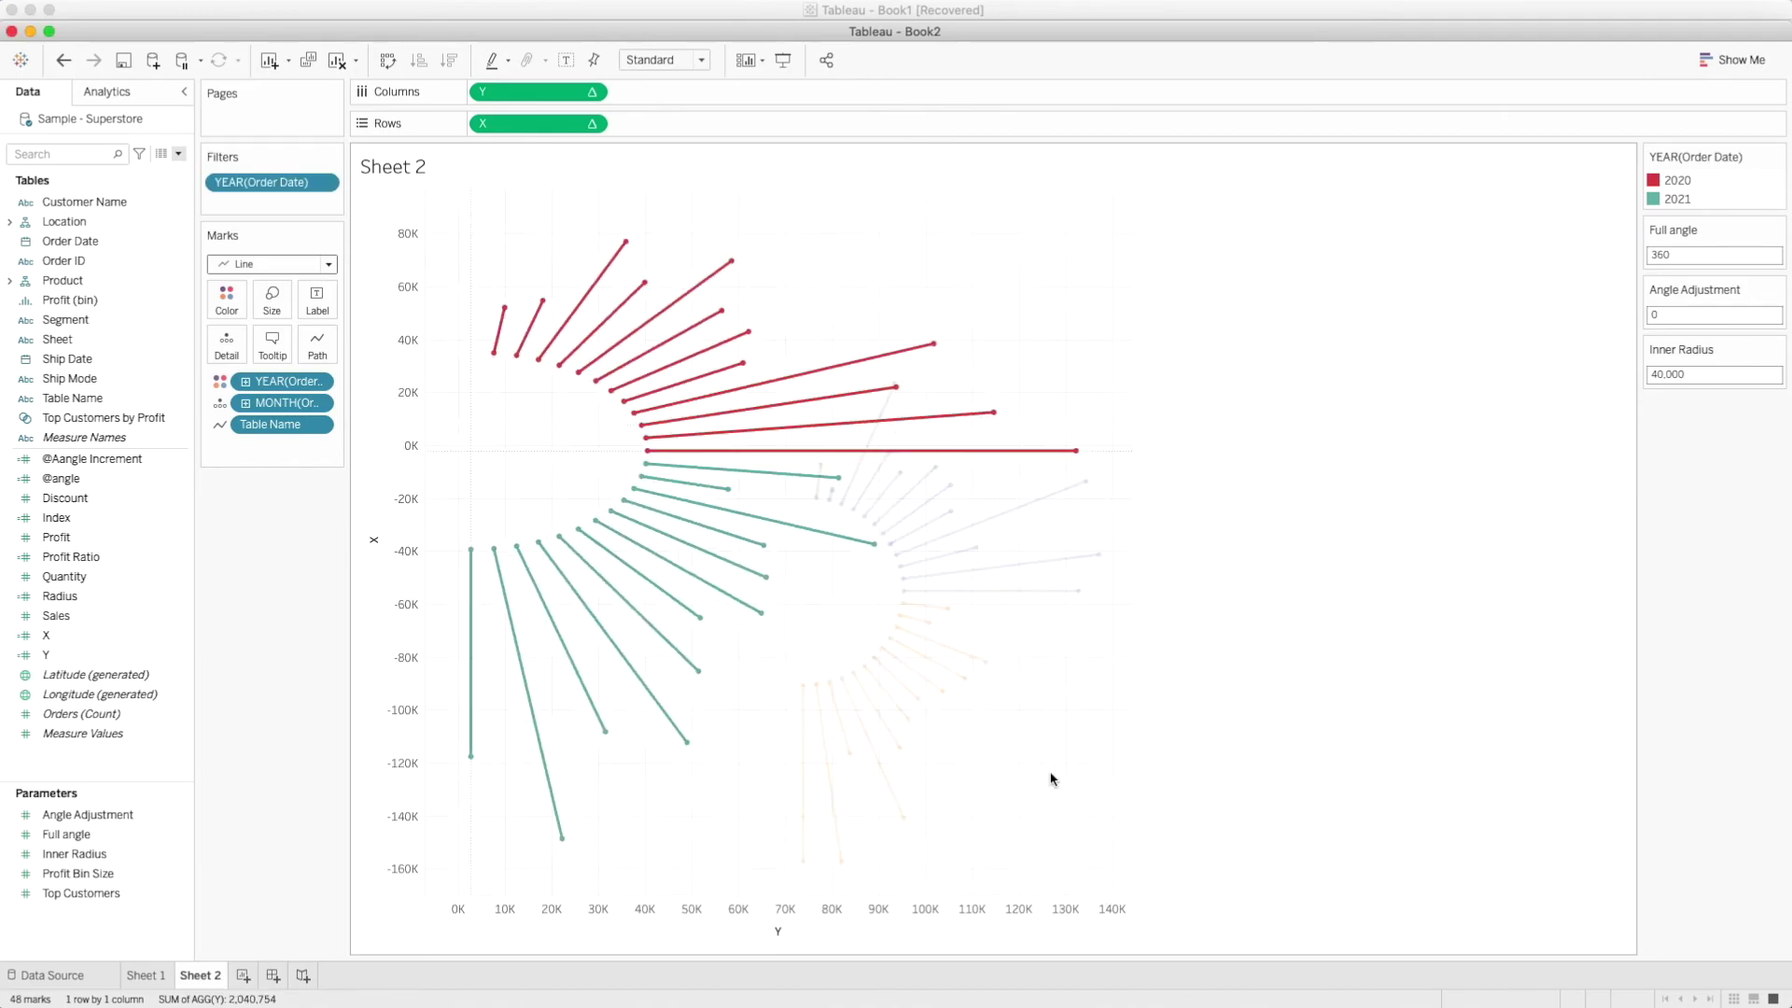
# Add the year of Order Date filter to context
pyautogui.moveTo(529, 351)
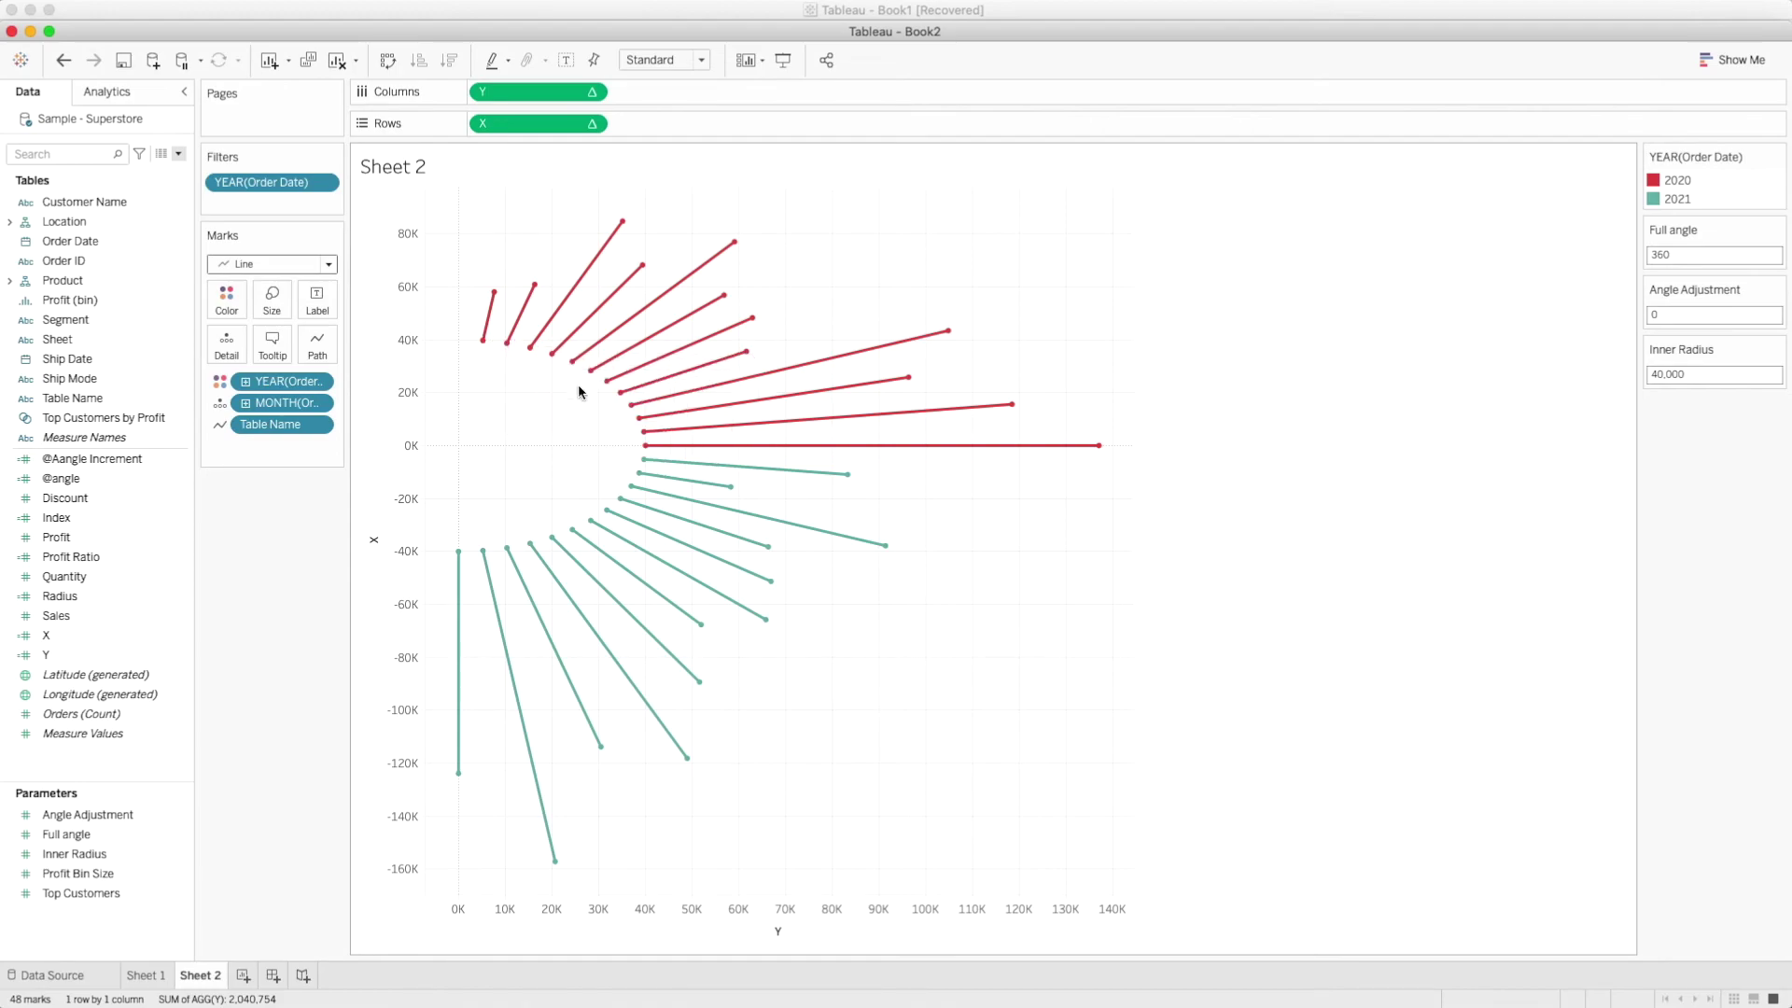
pyautogui.moveTo(589, 529)
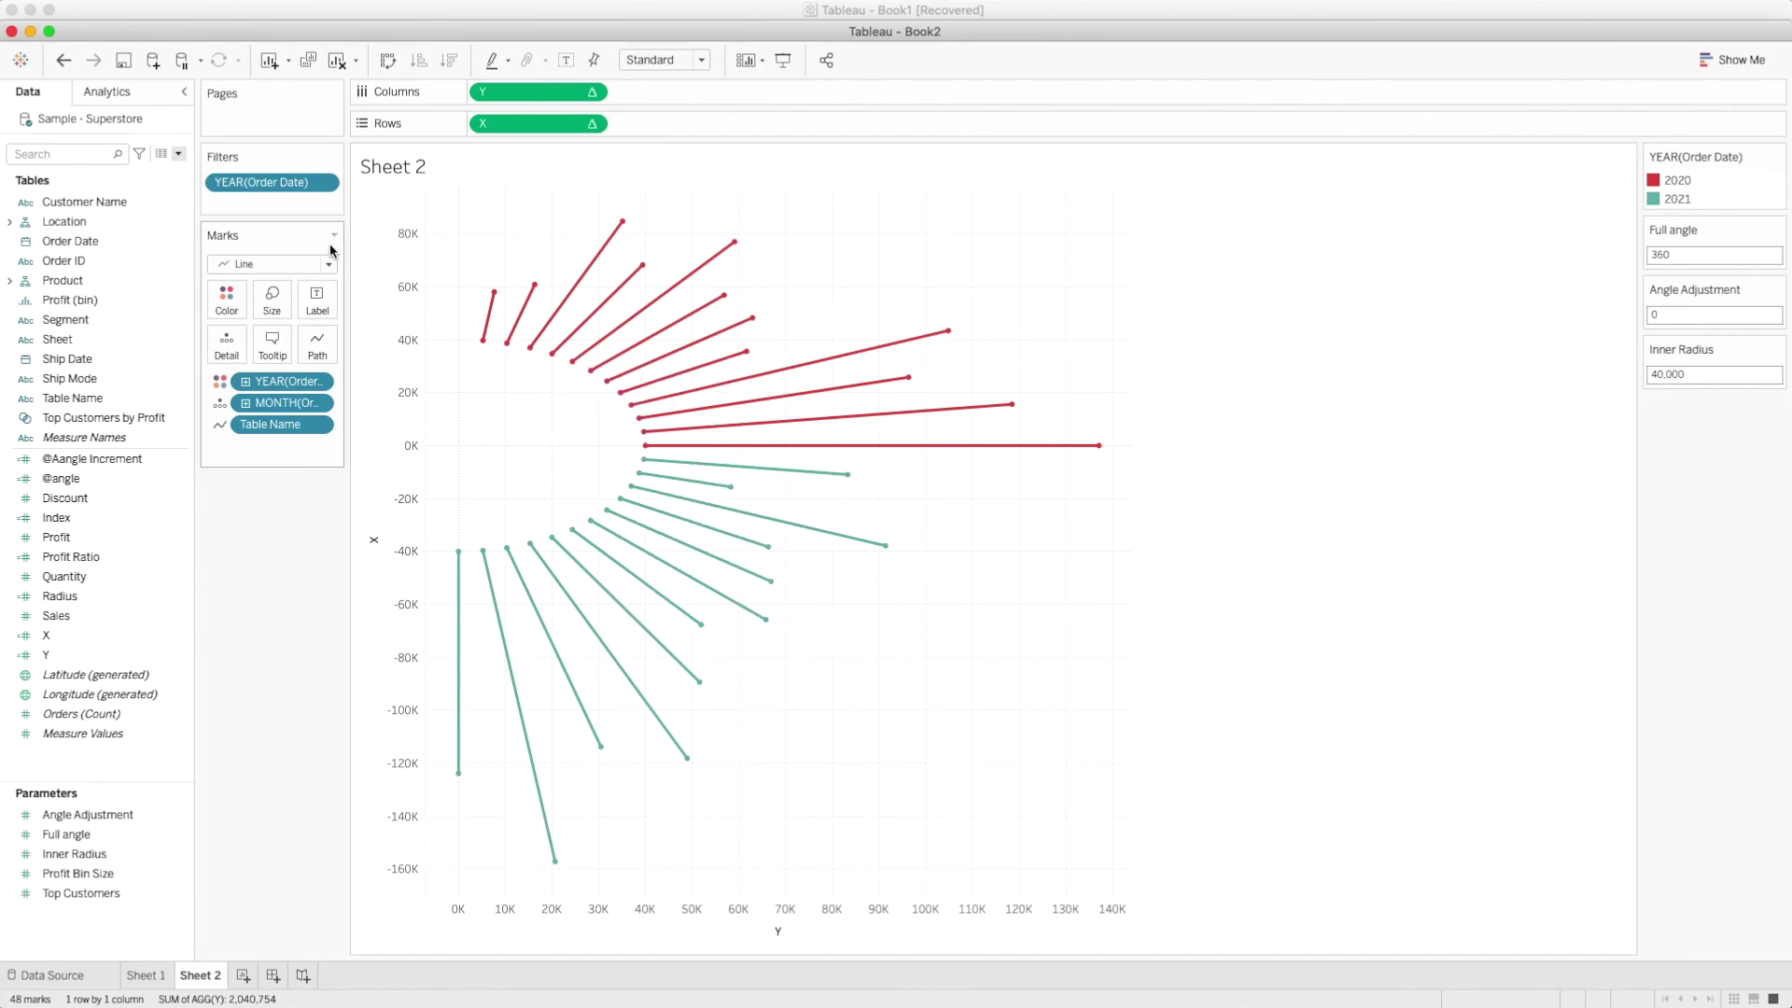
pyautogui.click(324, 183)
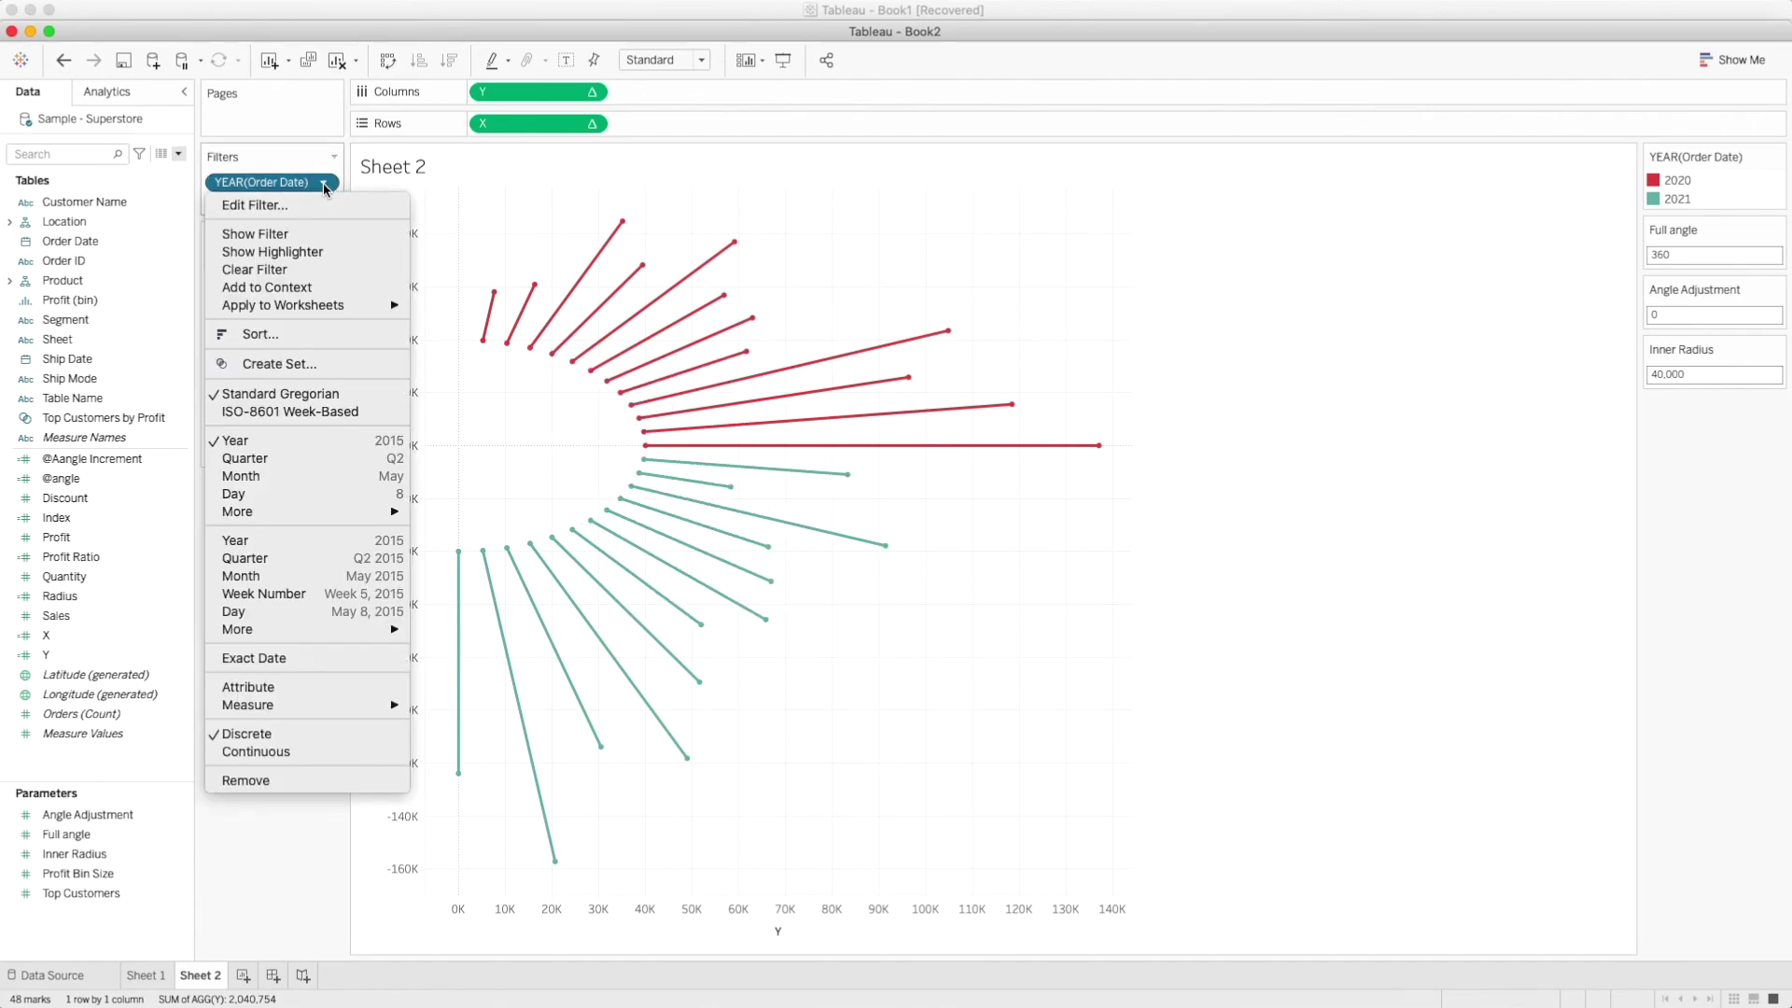
pyautogui.click(300, 296)
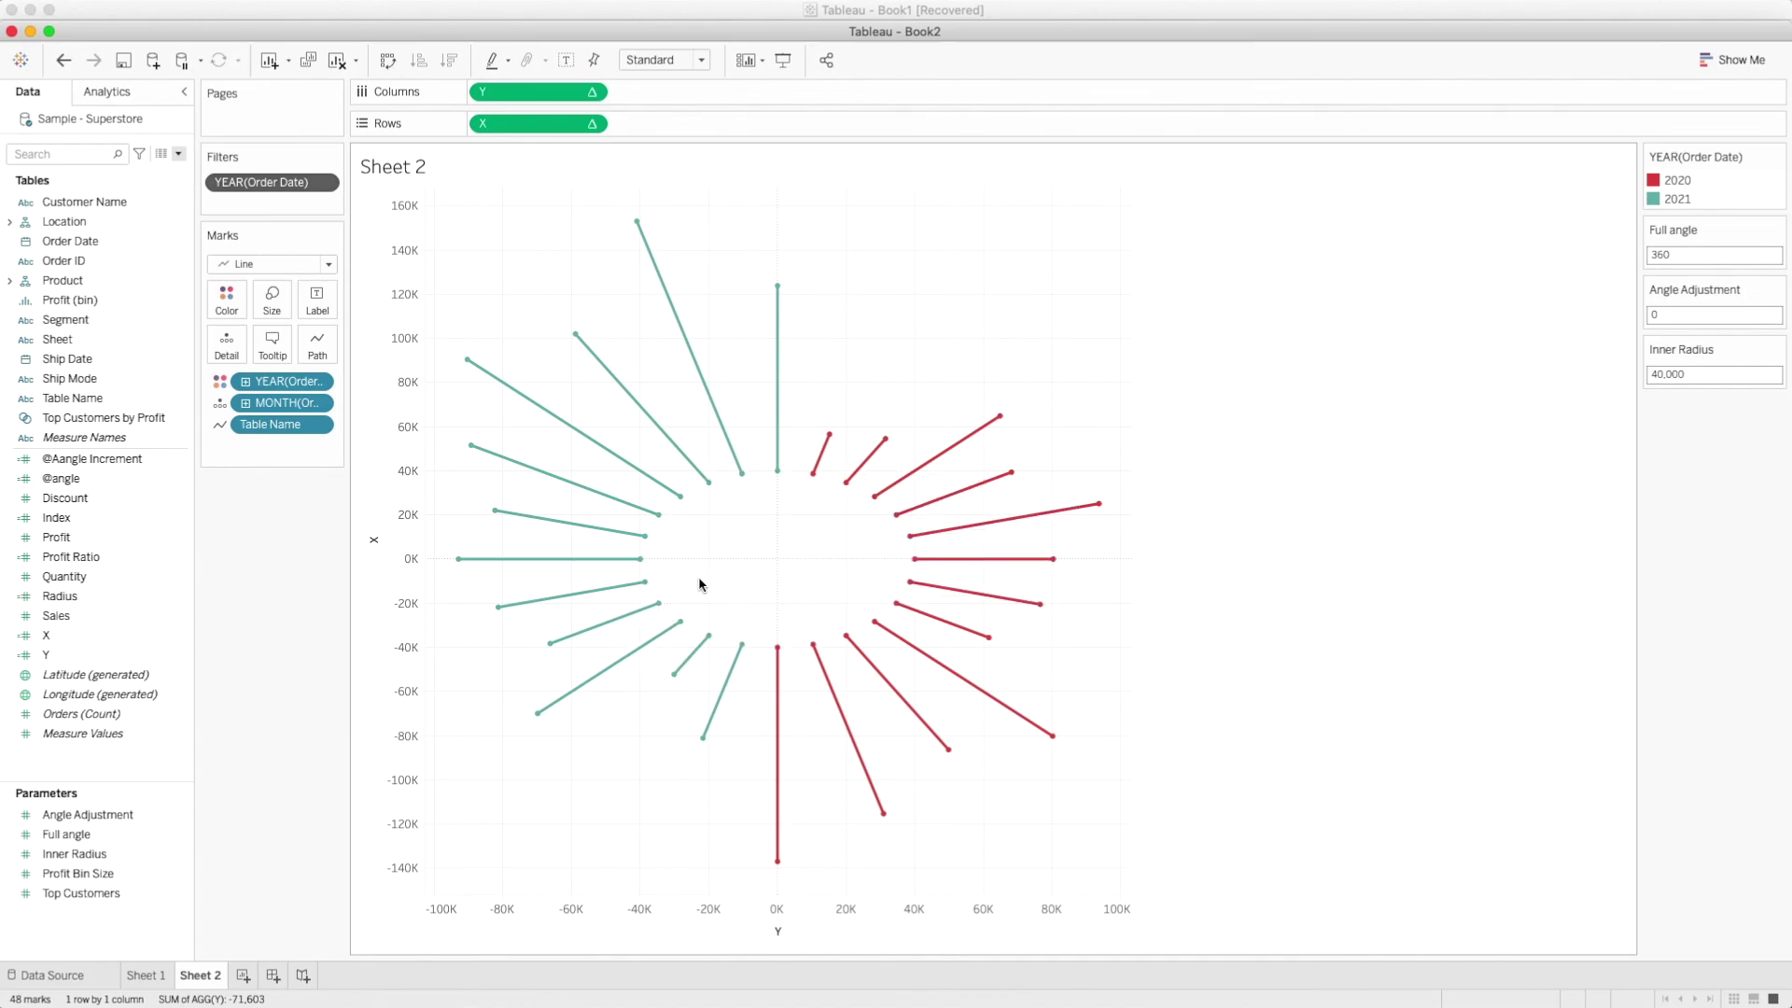
# Remove the year of Order Date filter from context and add it back to compare both layouts
pyautogui.click(318, 186)
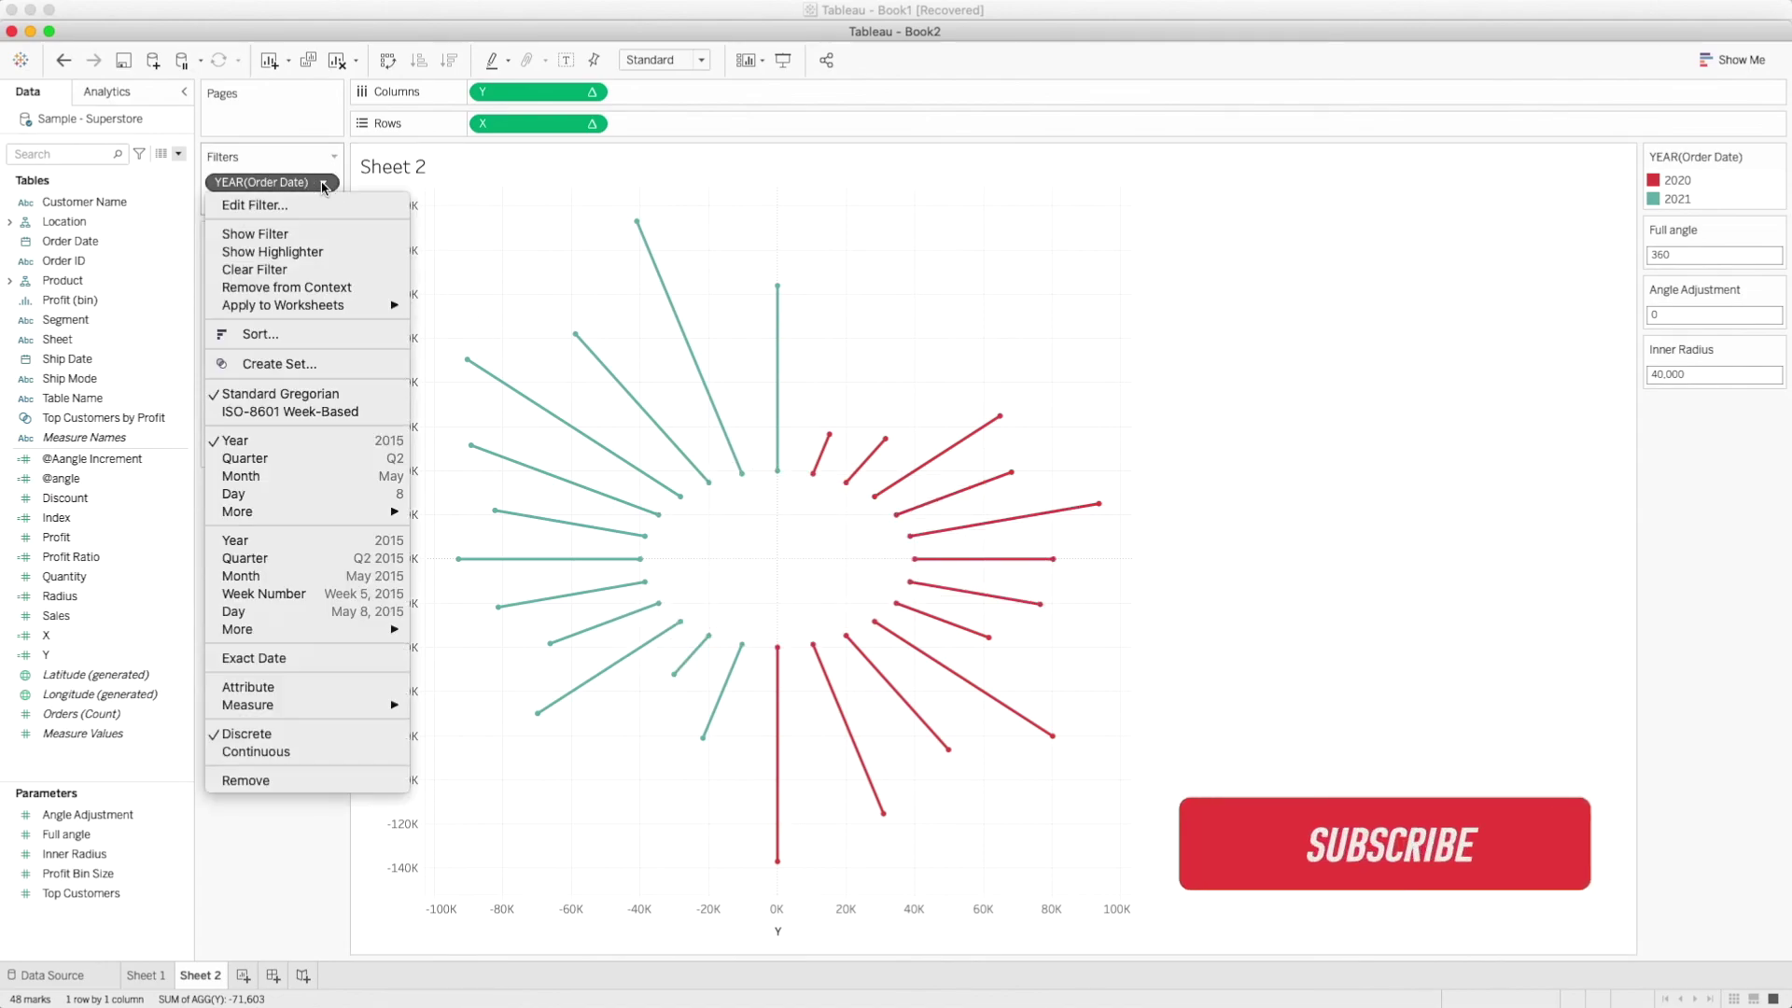
pyautogui.click(310, 290)
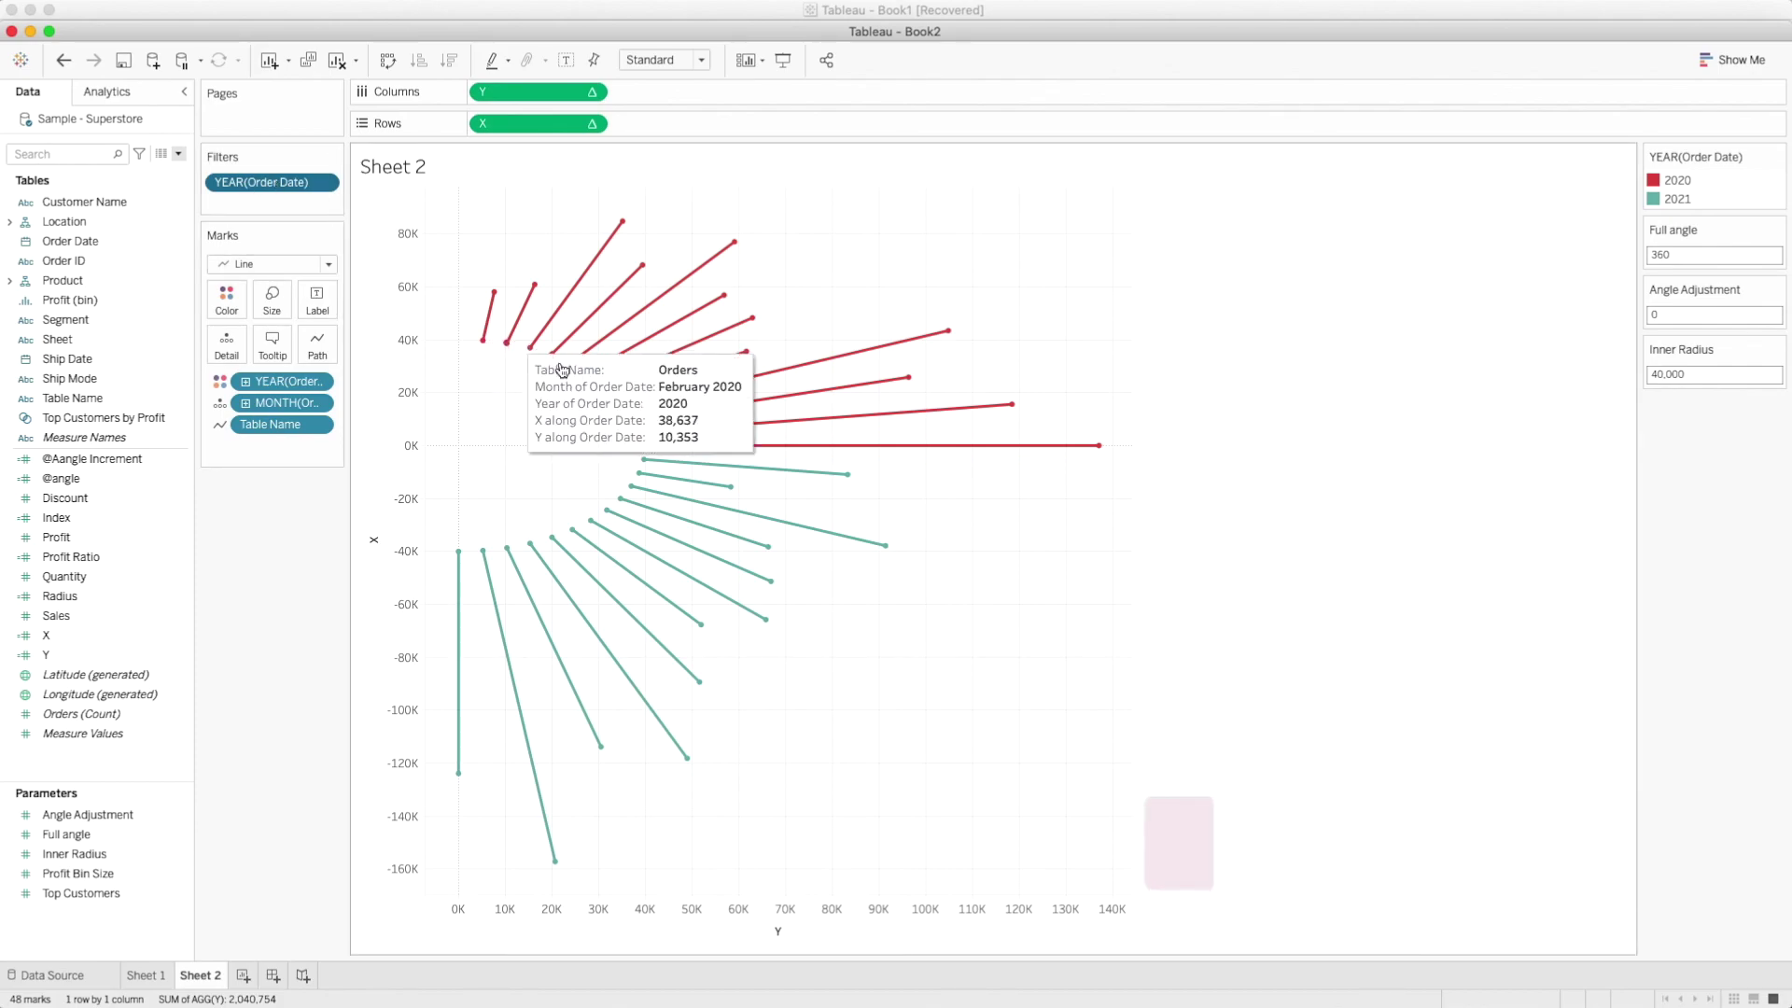
pyautogui.click(323, 182)
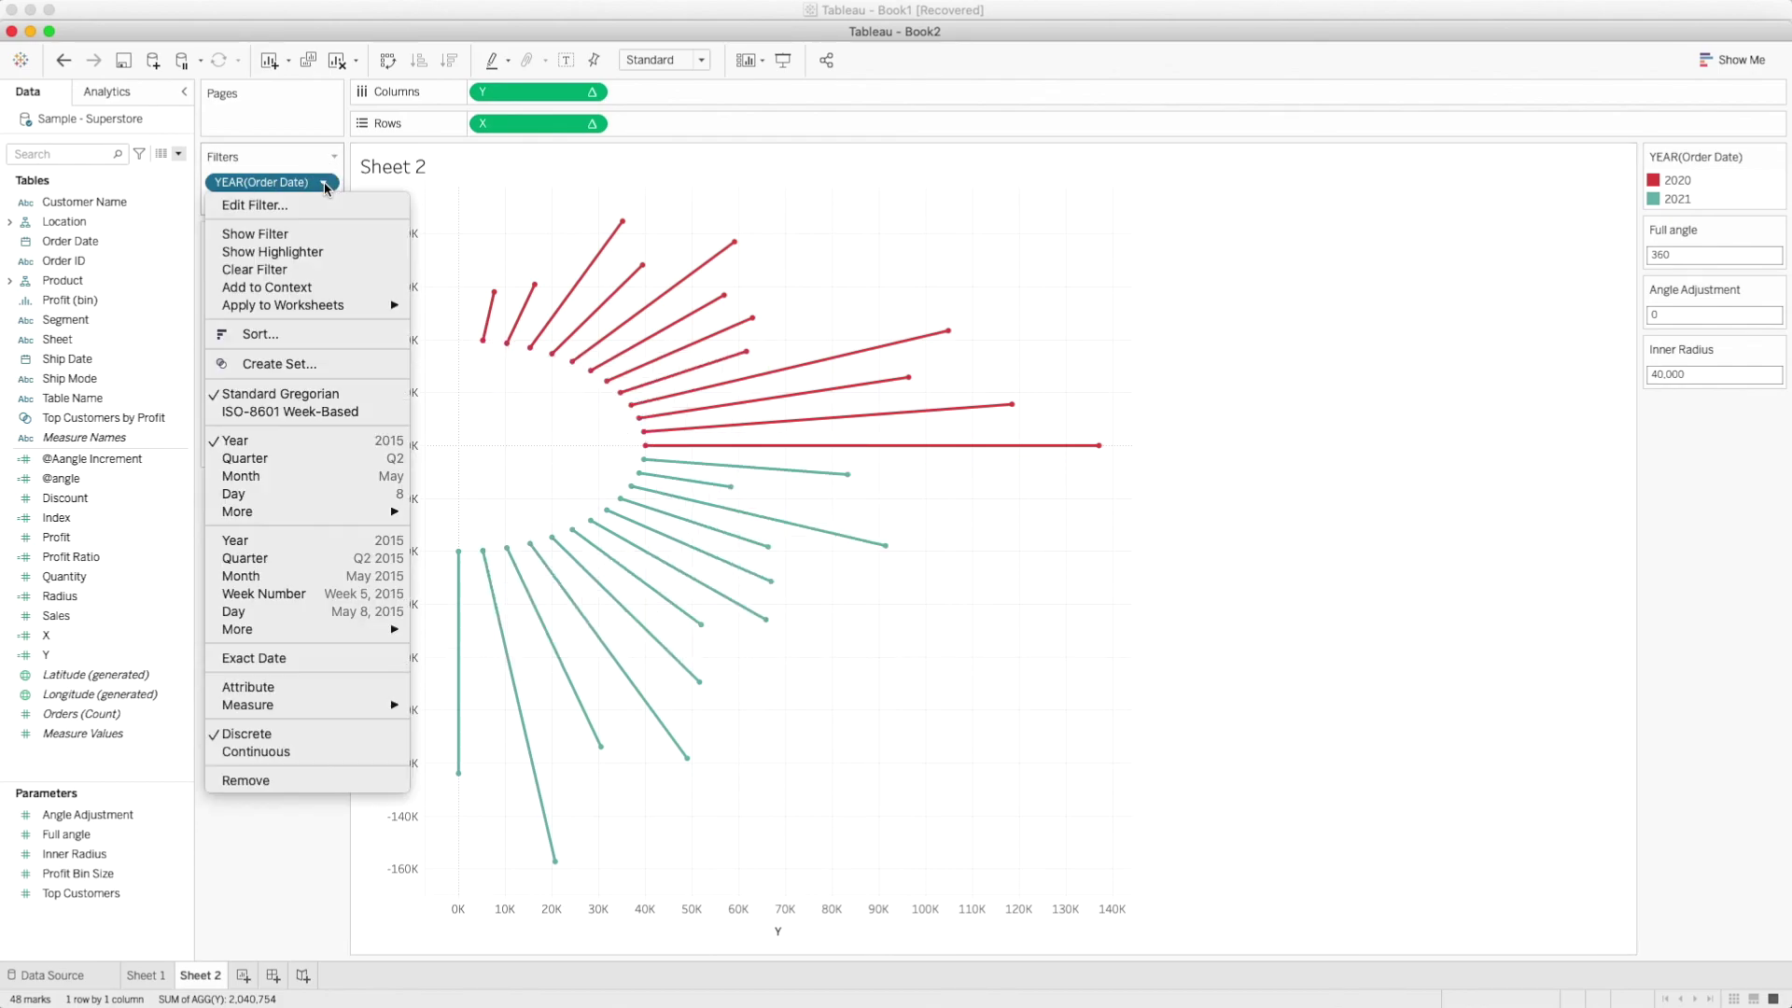
pyautogui.click(292, 289)
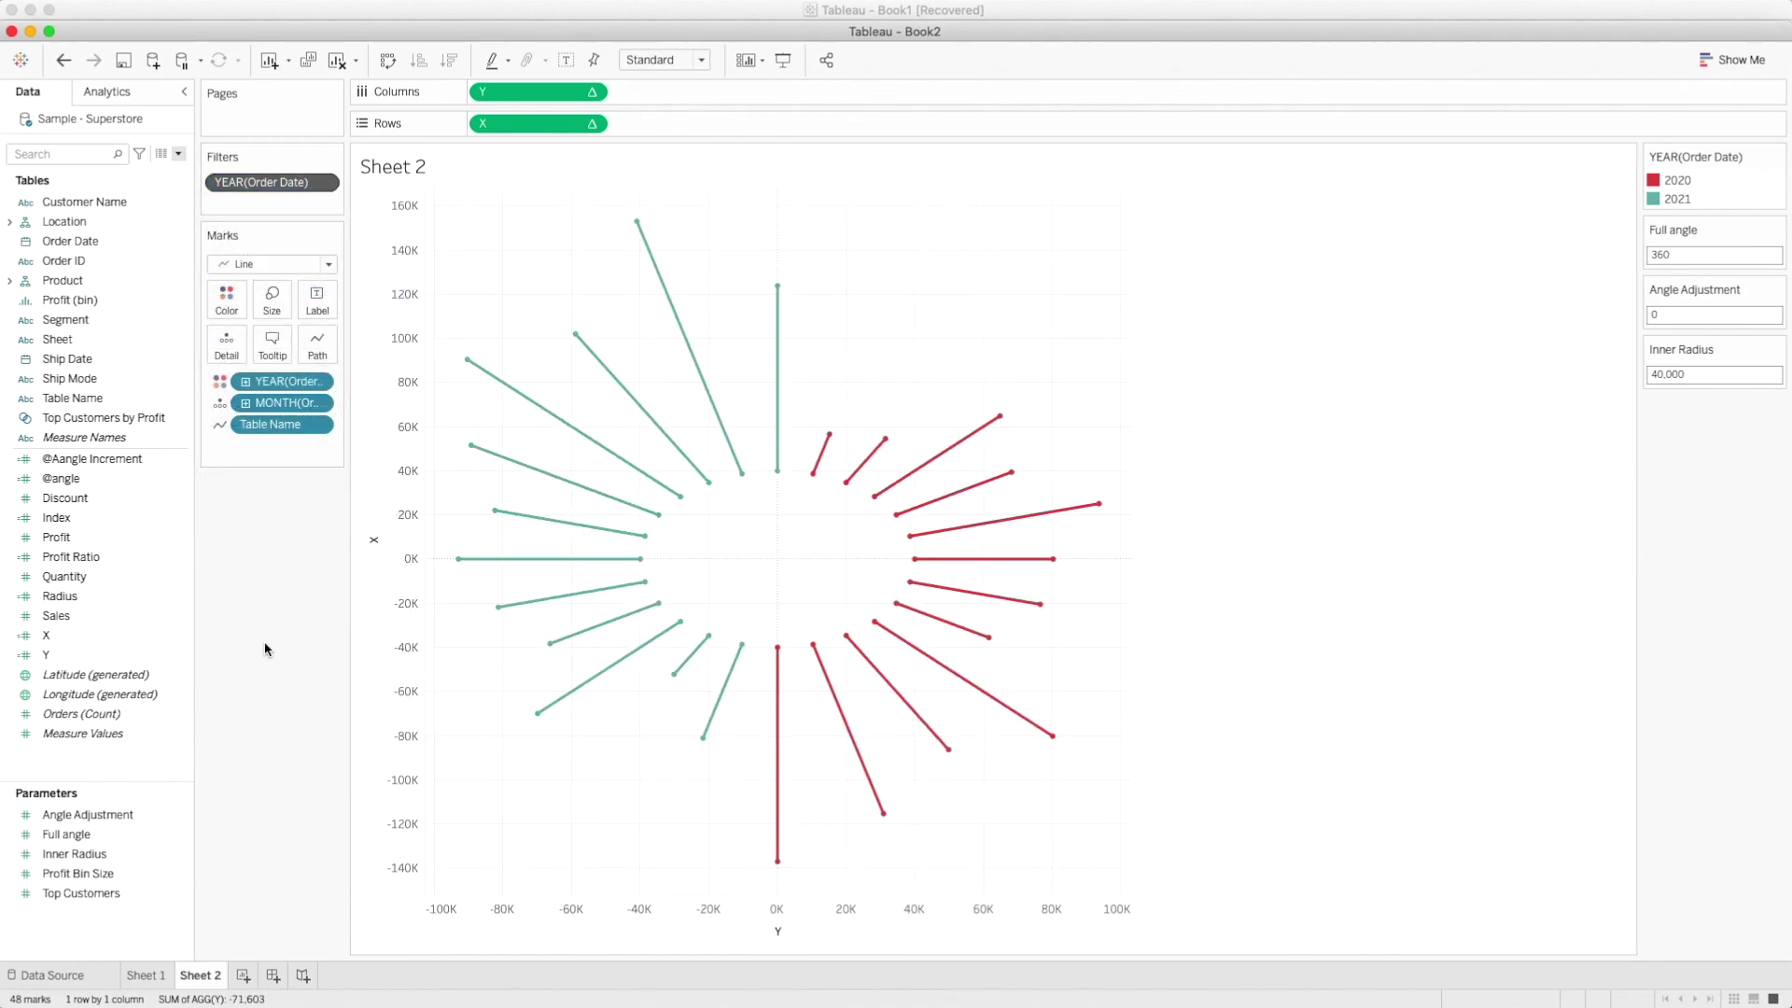
# Increase the mark size to thicken the lines, and remove the year of Order Date filter
pyautogui.click(272, 300)
pyautogui.click(362, 347)
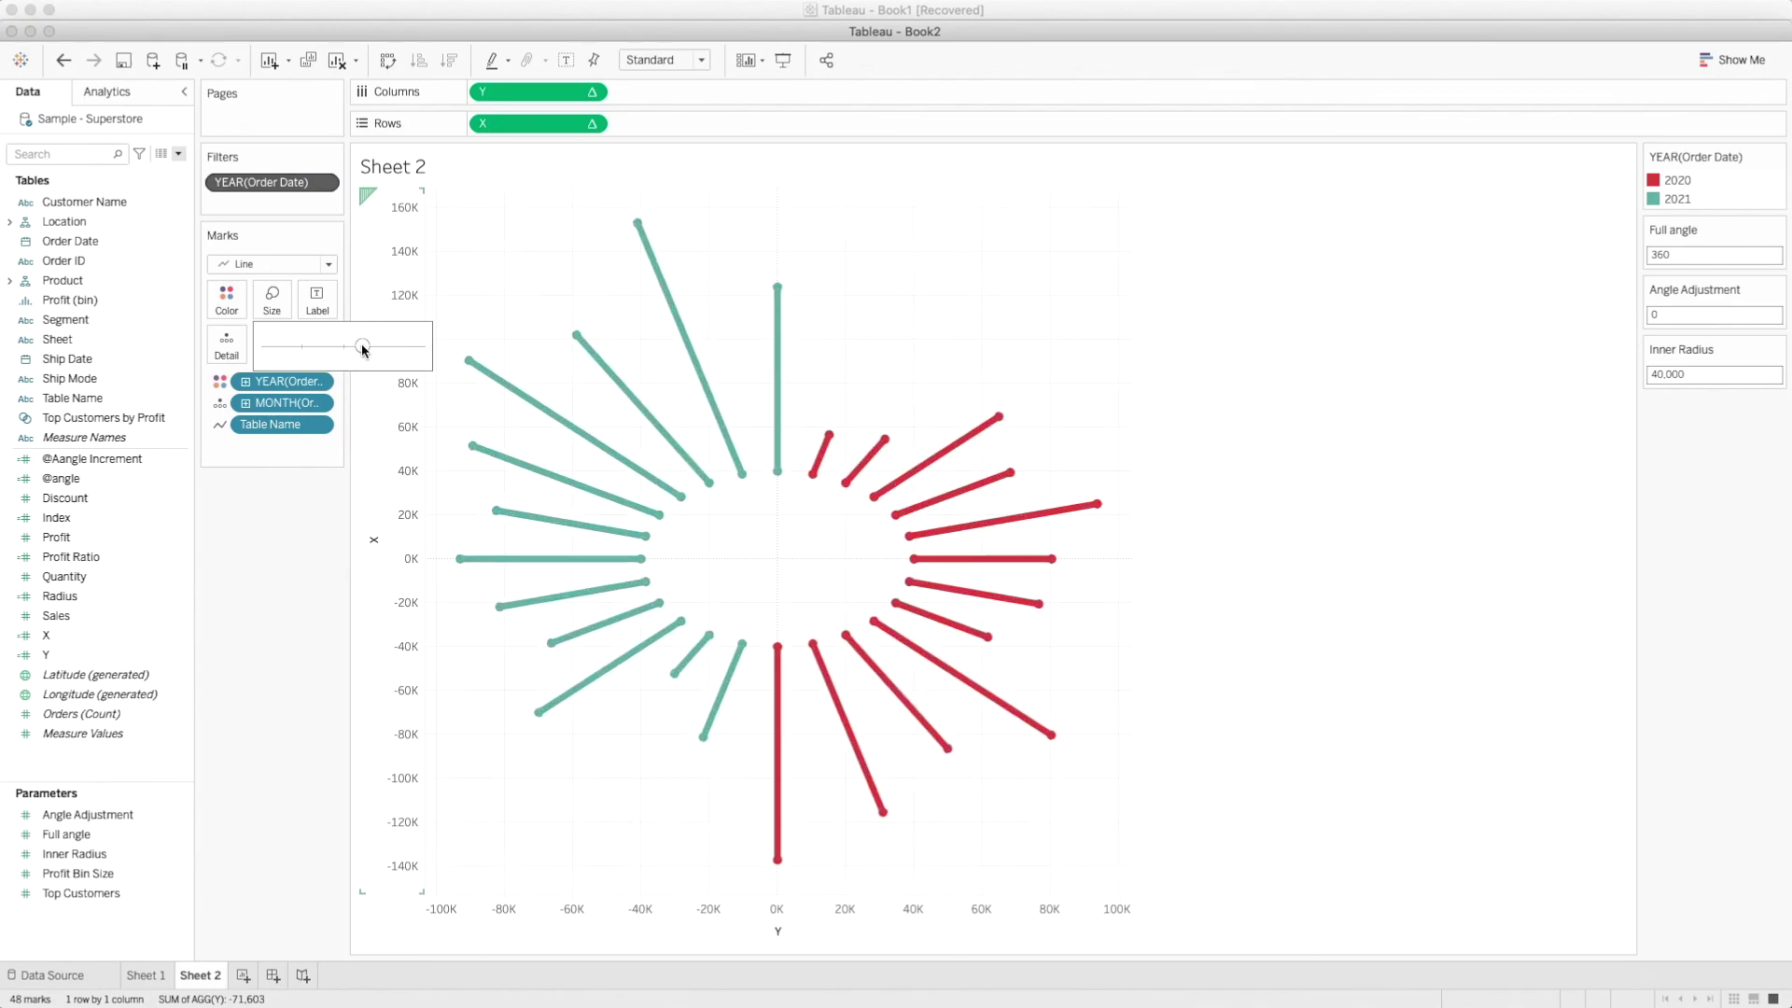
pyautogui.moveTo(272, 182); pyautogui.dragTo(260, 599)
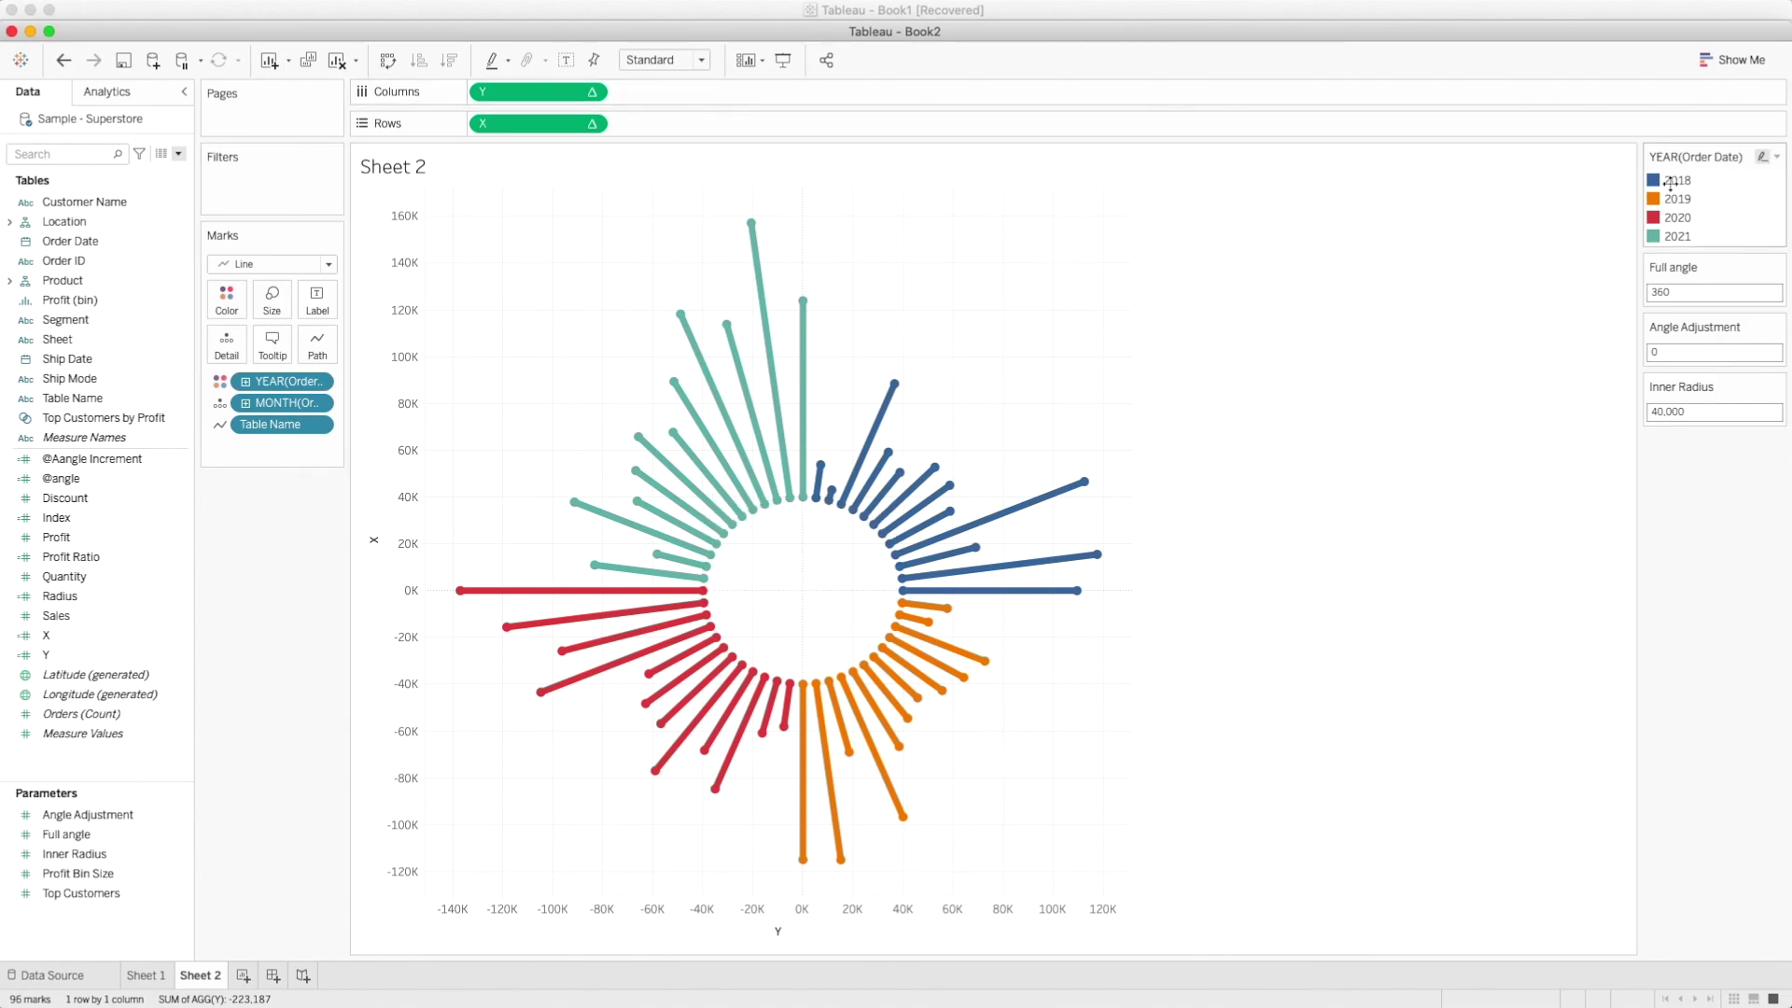
# Set the Full angle parameter to 180 for a half-circle plot
pyautogui.doubleClick(1670, 293)
pyautogui.write('180')
pyautogui.press('Return')
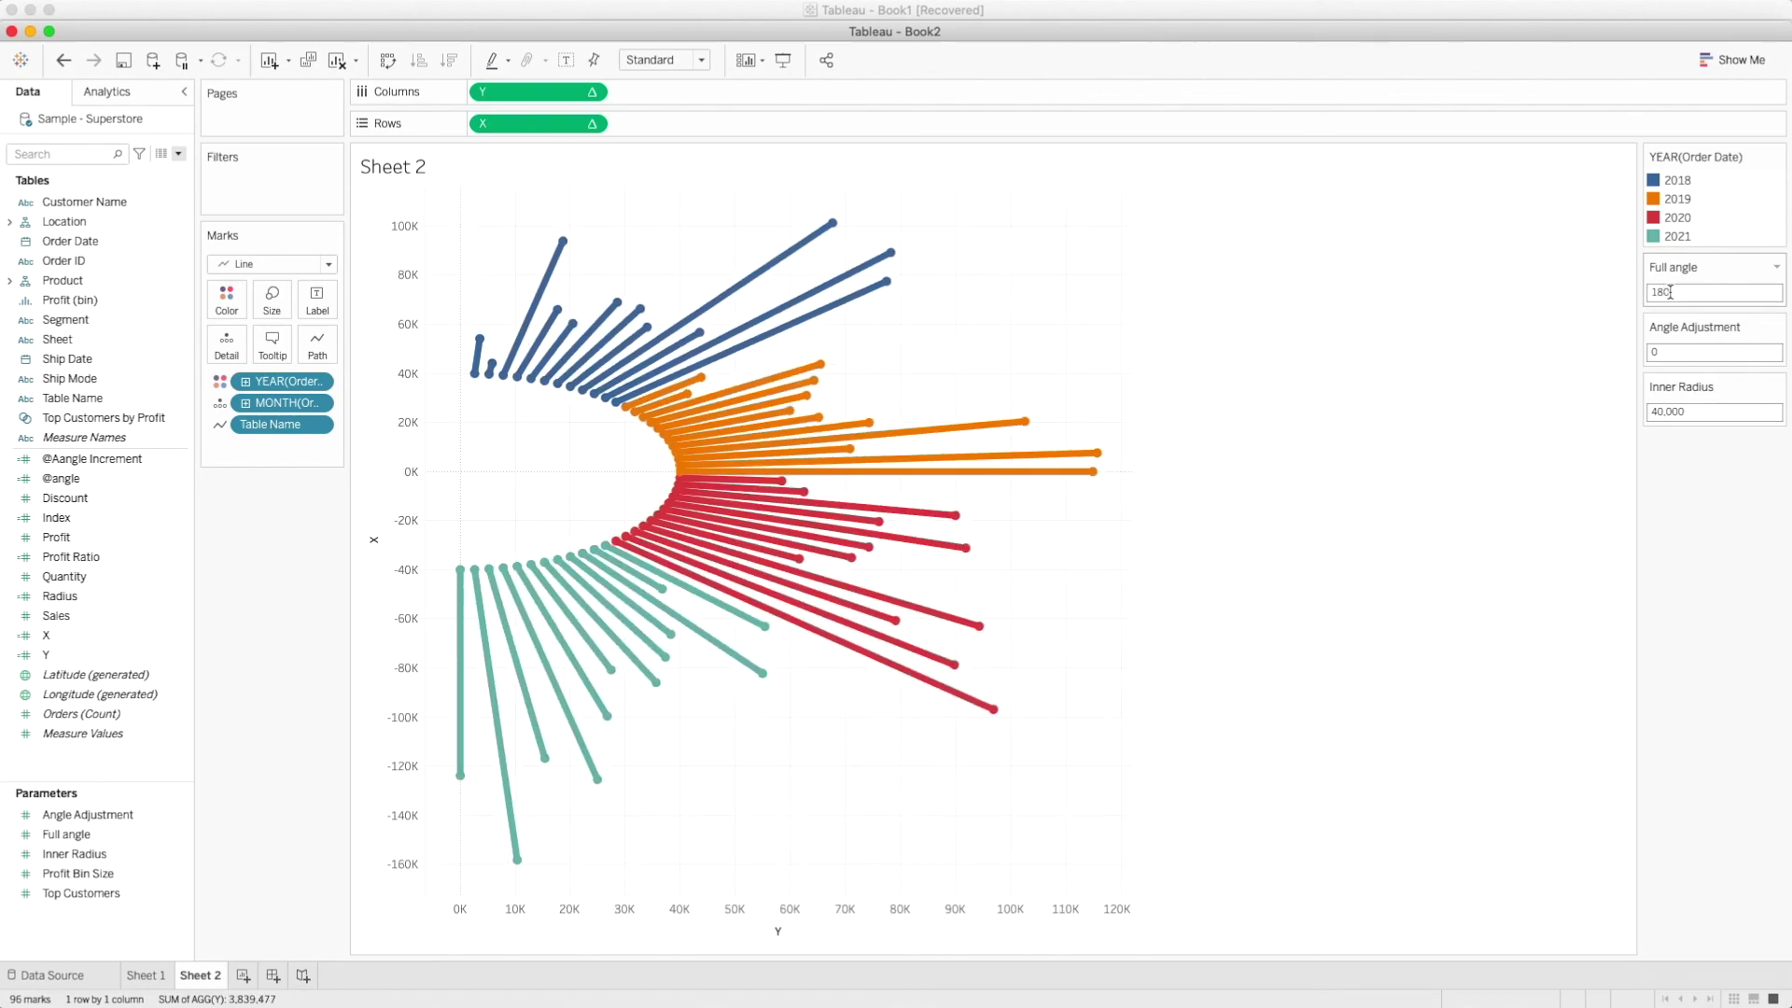
# Reduce the mark size so the plot's lines are thinner
pyautogui.click(275, 303)
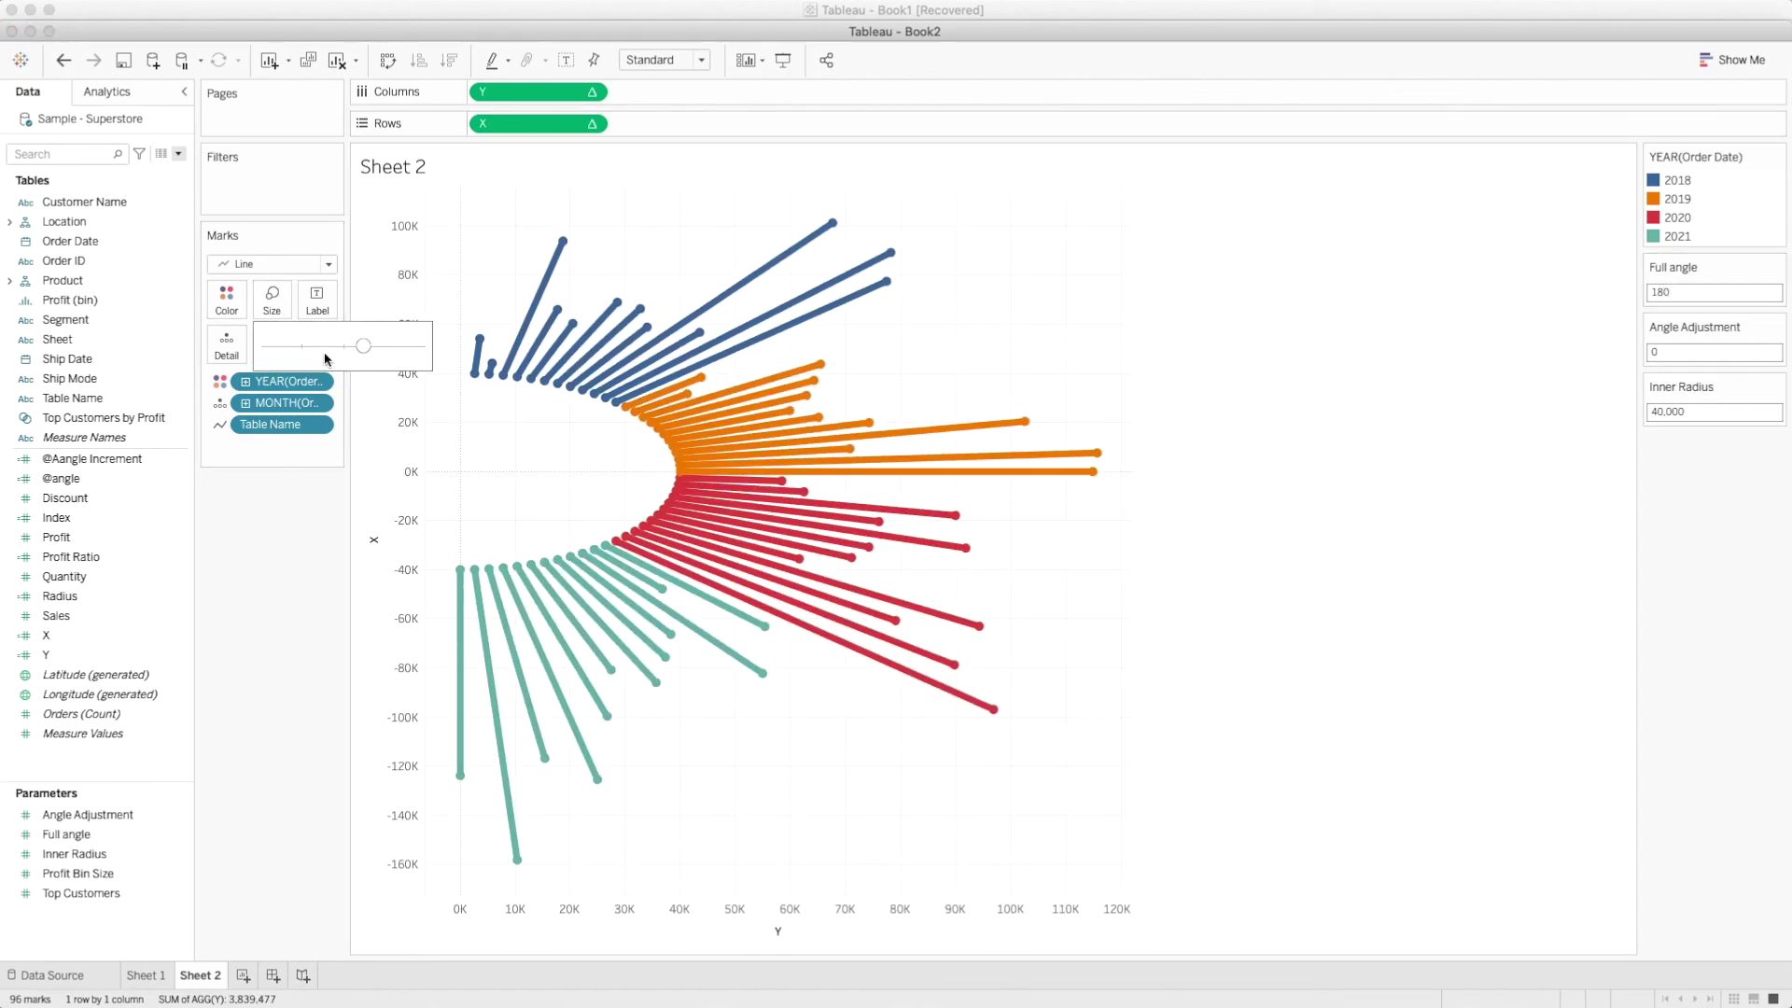
pyautogui.click(329, 347)
pyautogui.moveTo(328, 345); pyautogui.dragTo(317, 345)
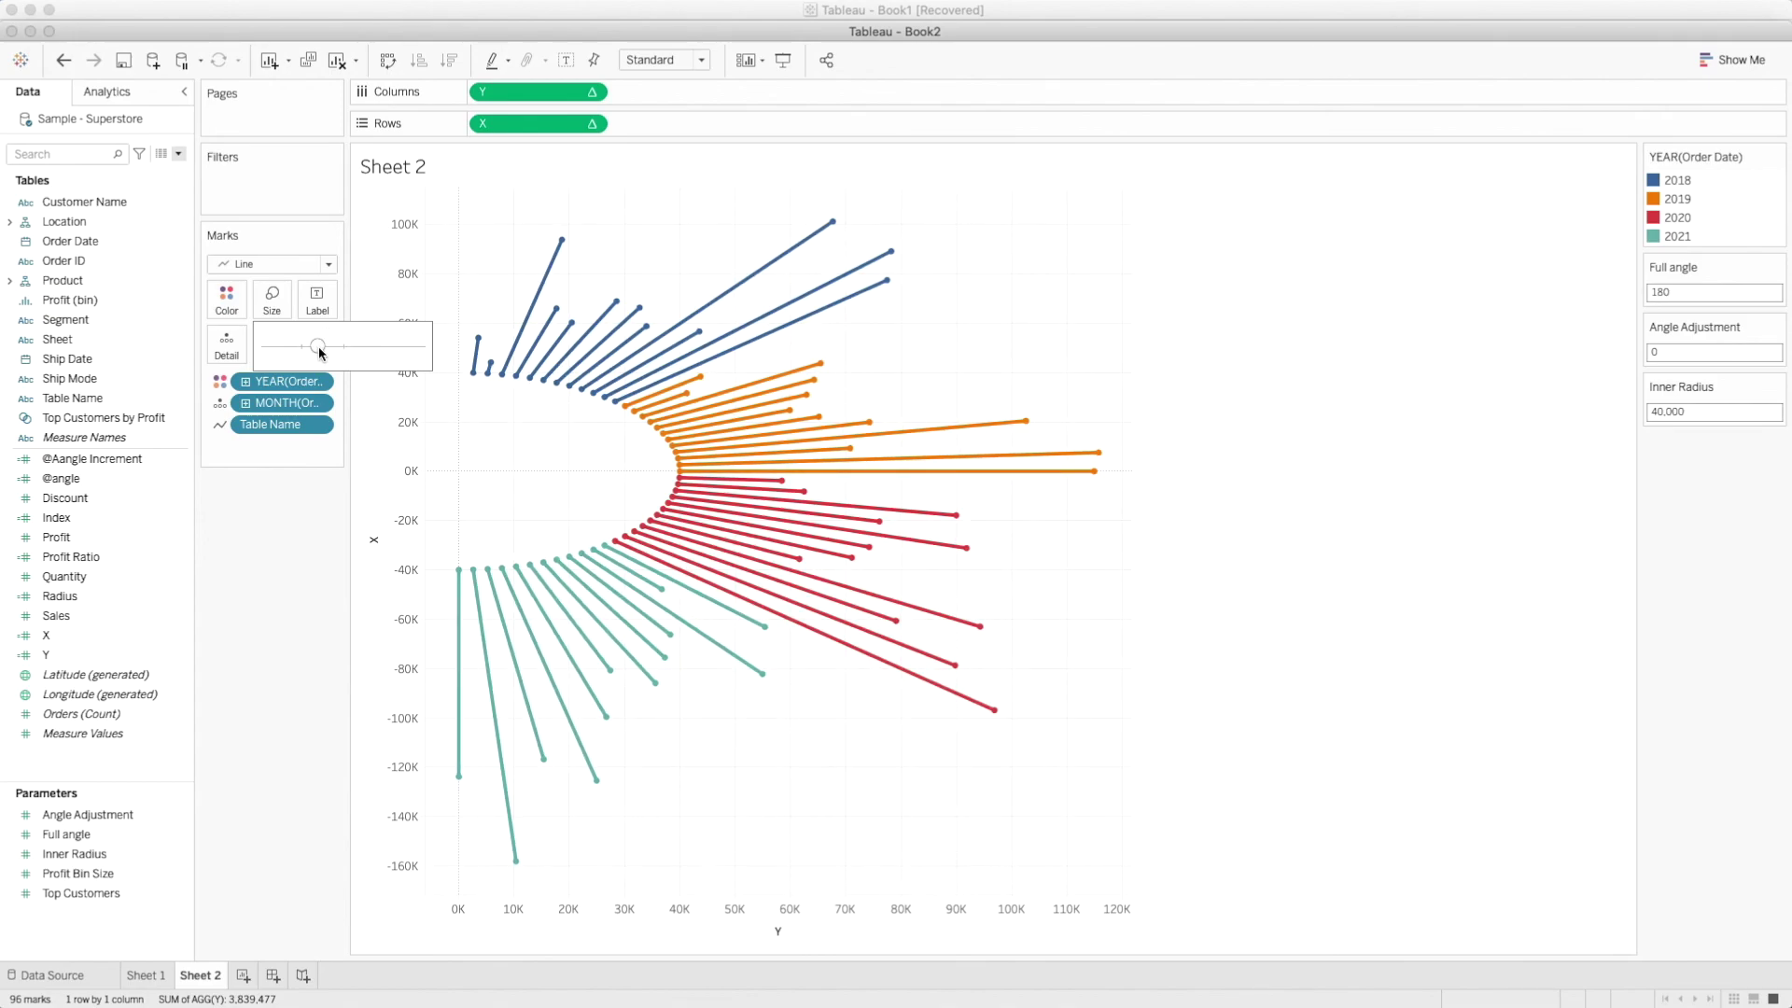